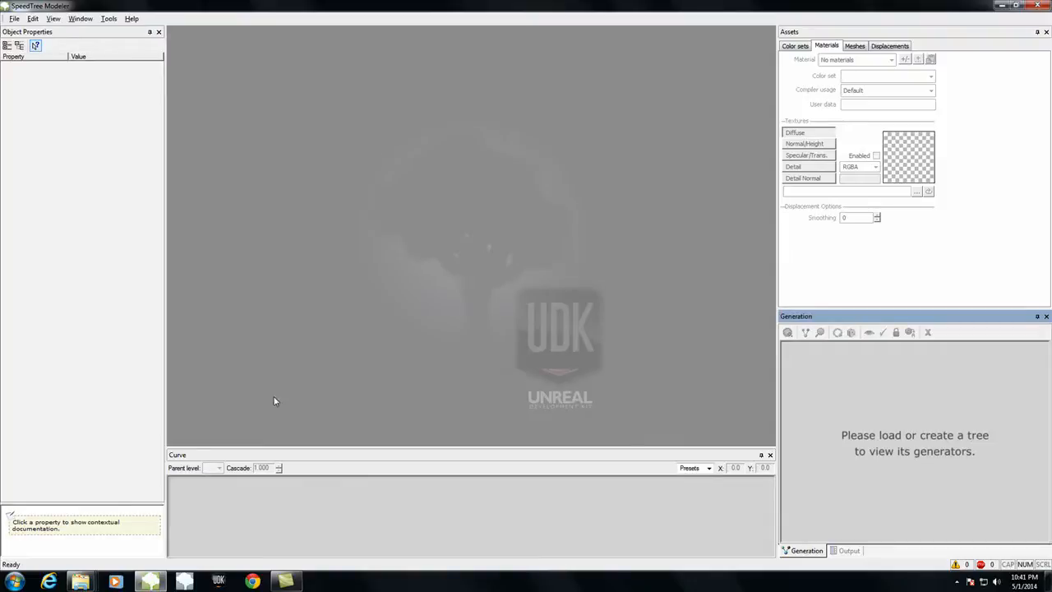
Step: Create a new blank tree model and select its root Tree generator
left_click(14, 18)
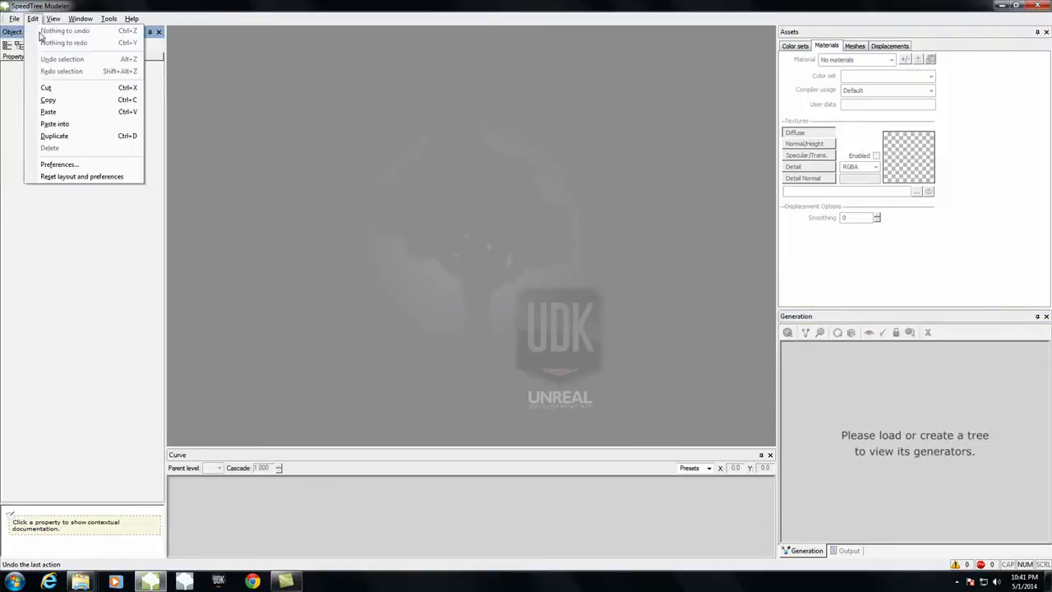
left_click(27, 31)
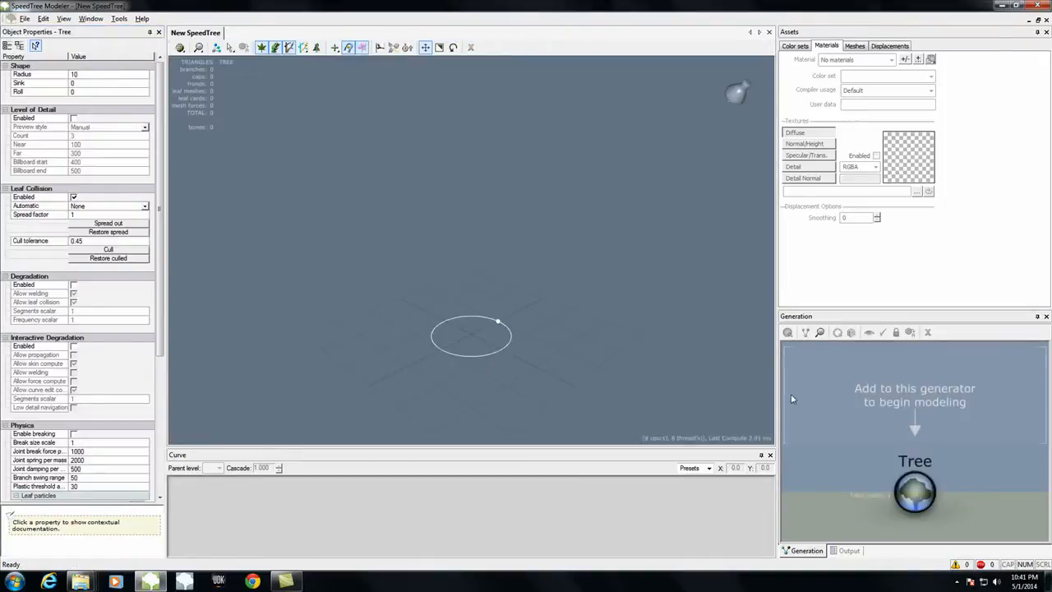
left_click(915, 491)
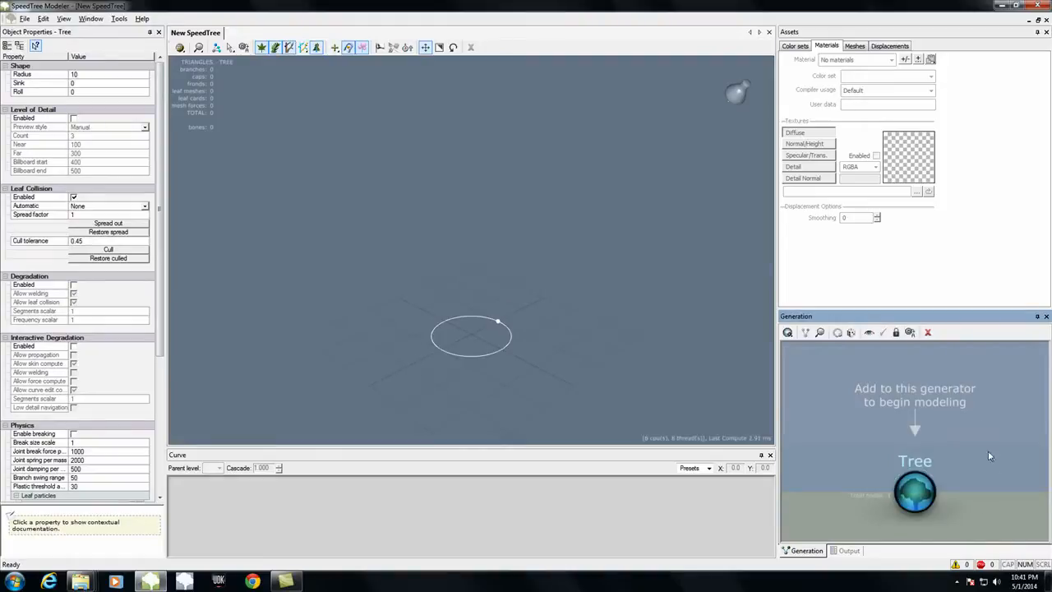
Step: Try hand-drawing a curved trunk upward from the centre of the tree's base circle, and undo it
left_click(787, 332)
mouse_move(850, 400)
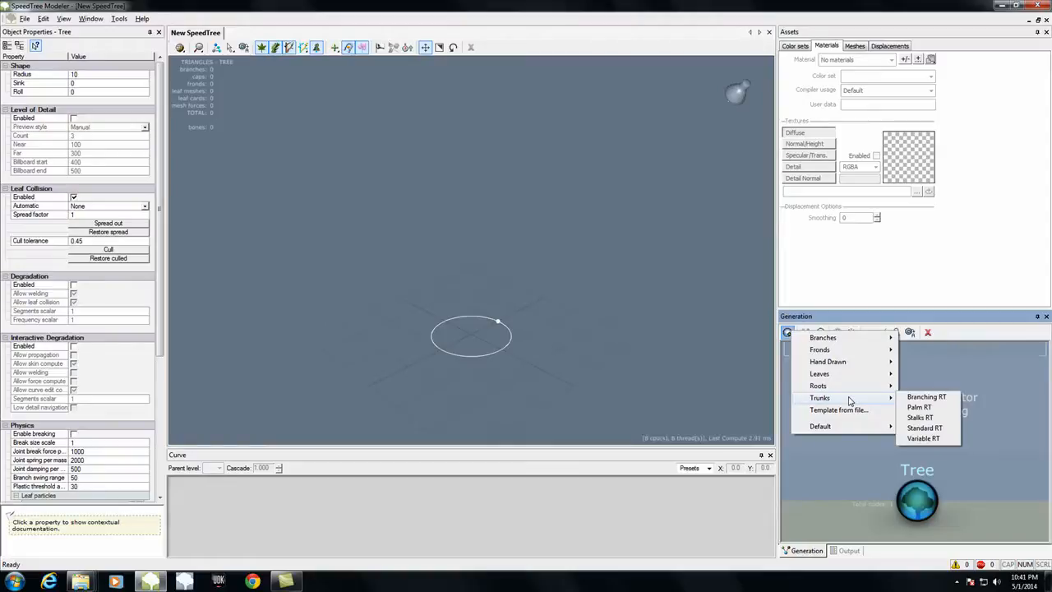
left_click(984, 478)
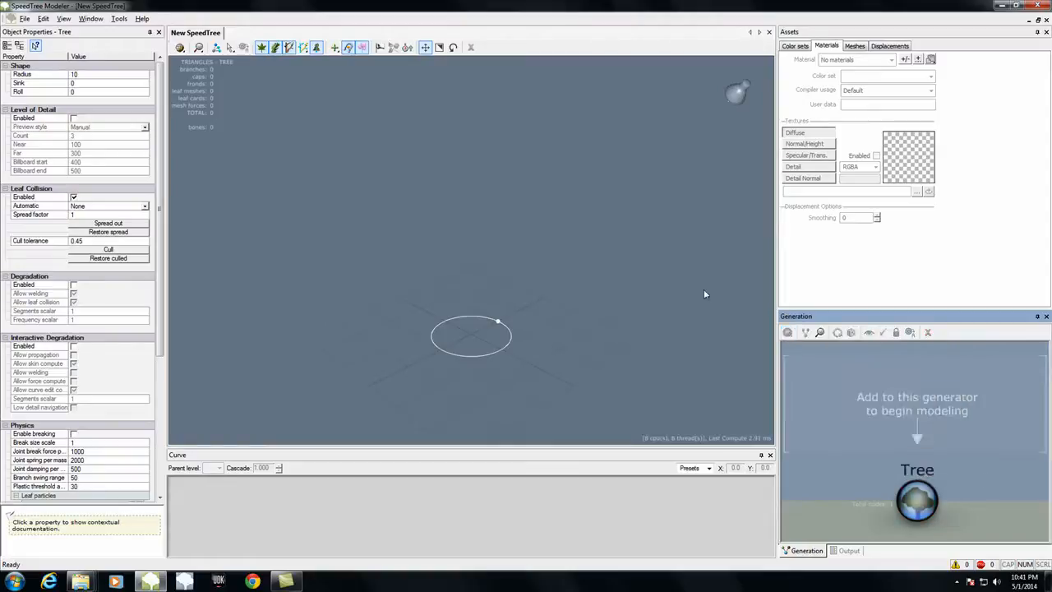
left_click_drag(472, 334, 481, 182)
left_click_drag(580, 336, 740, 345)
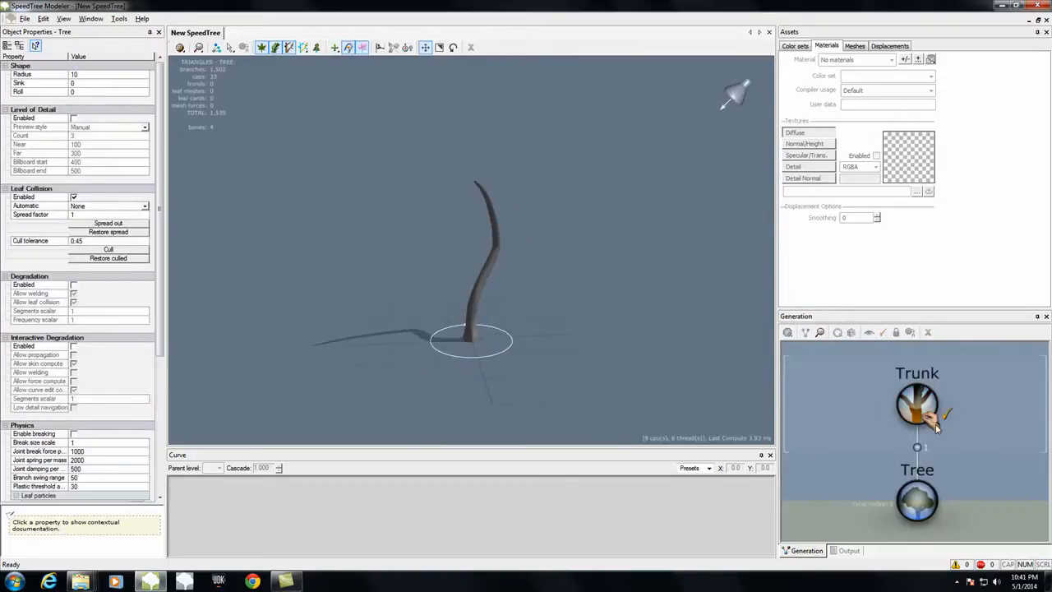
key("ctrl+z")
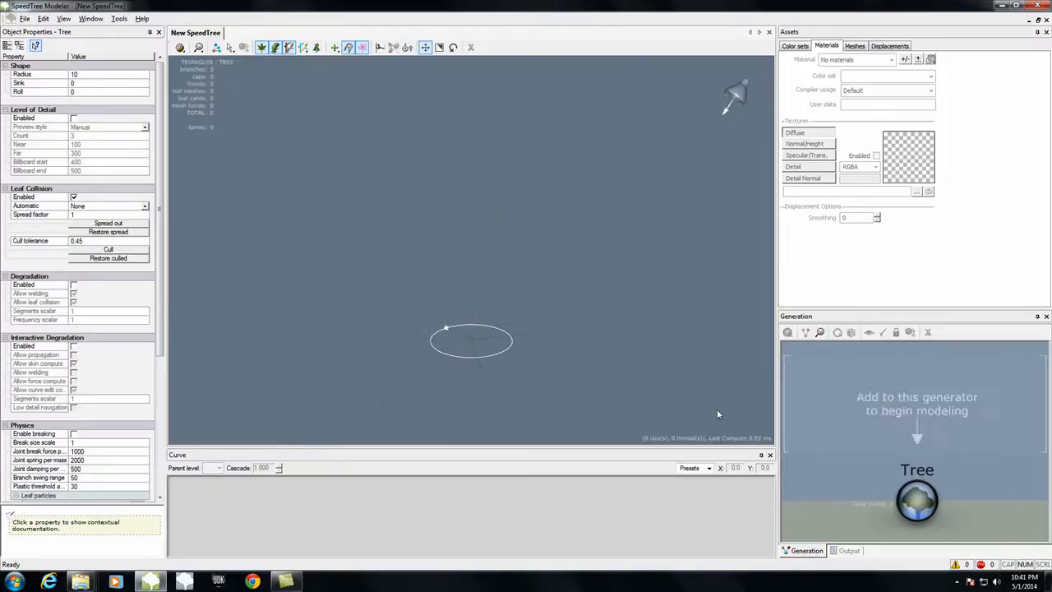
Step: Try a Standard RT trunk on the Tree generator with a Branching RT trunk on top of it, and undo both
left_click(788, 333)
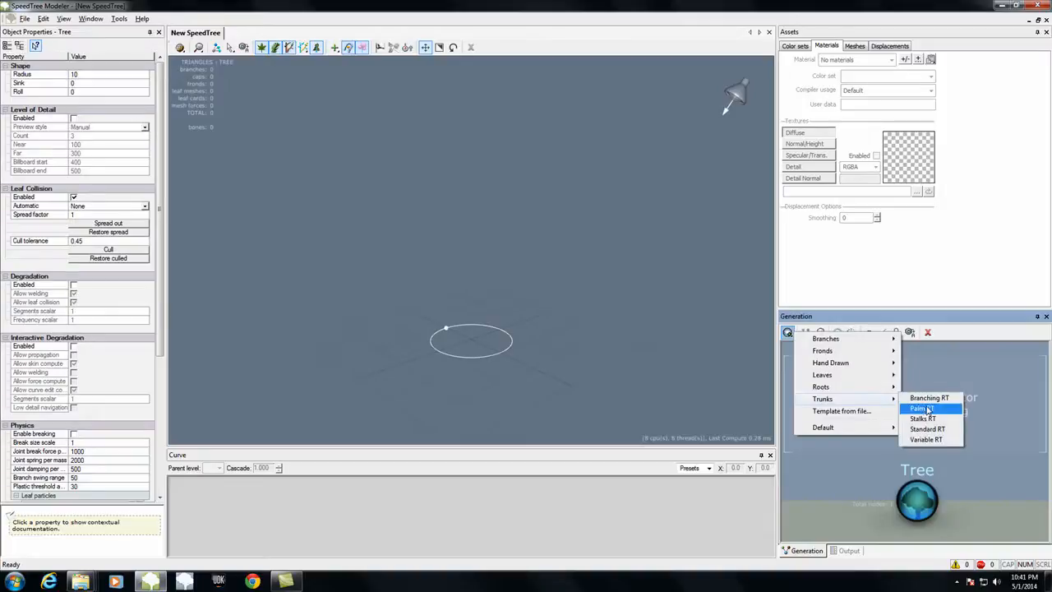
left_click(926, 429)
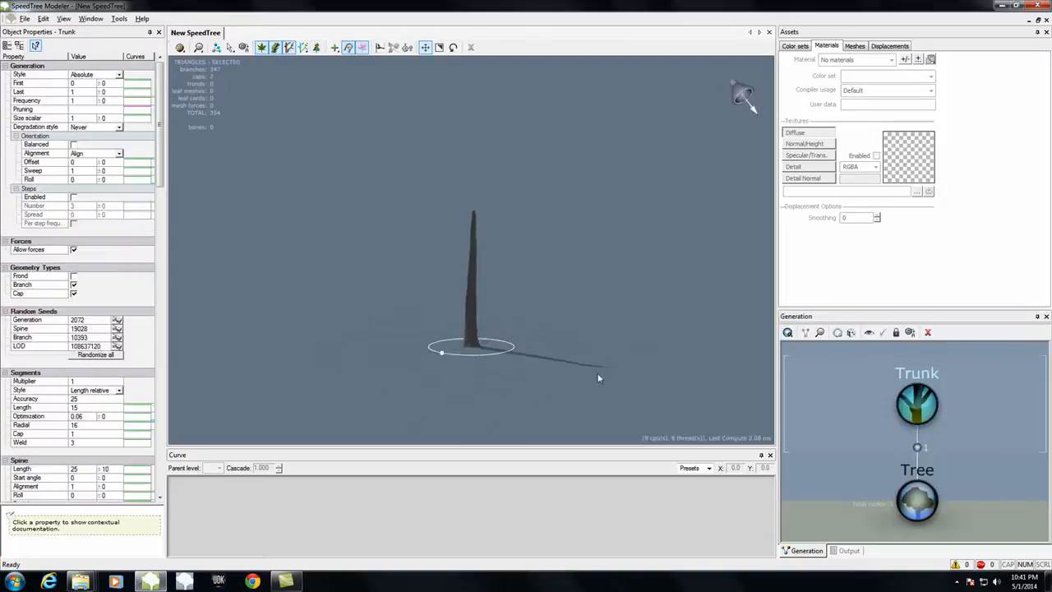
left_click(788, 332)
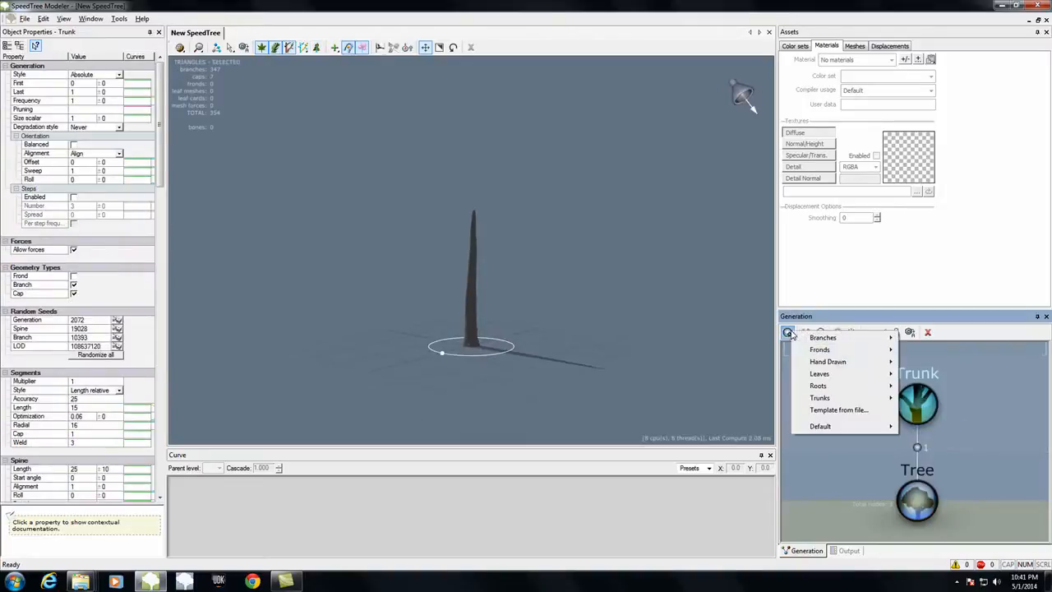
mouse_move(855, 398)
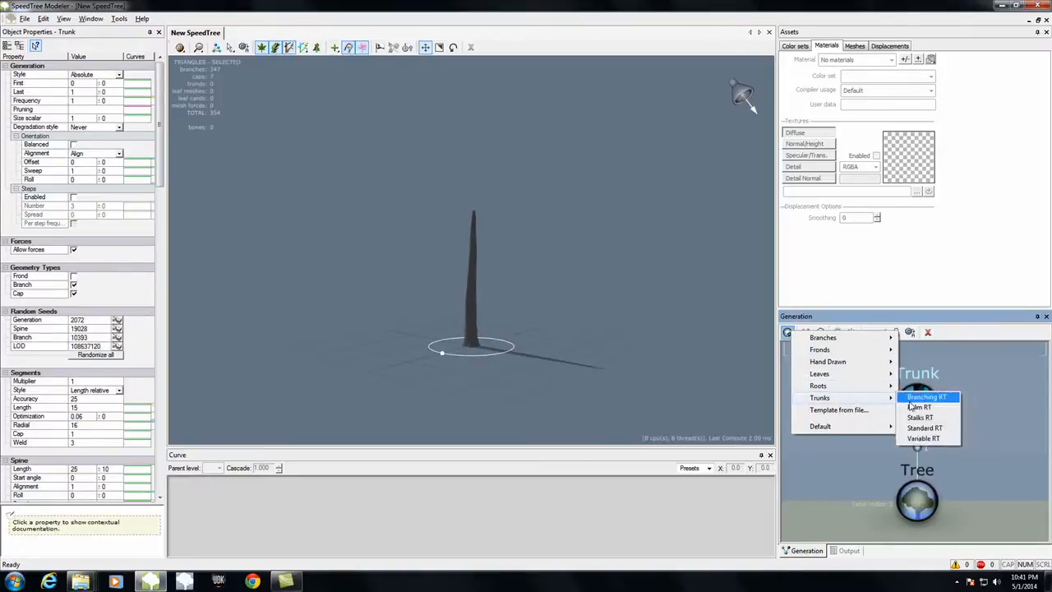
left_click(919, 398)
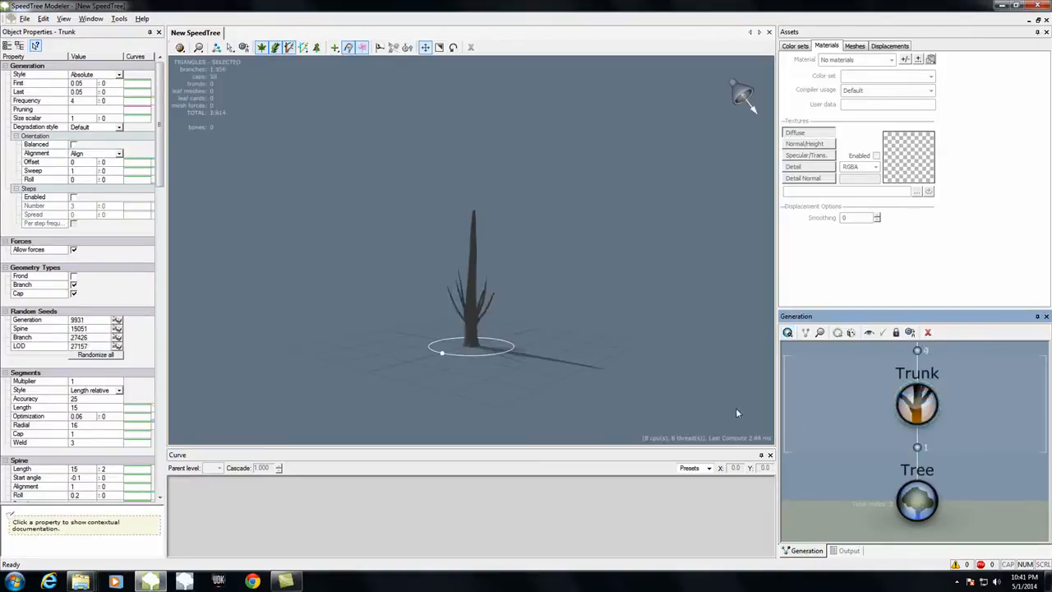
key("ctrl+z")
key("ctrl+z")
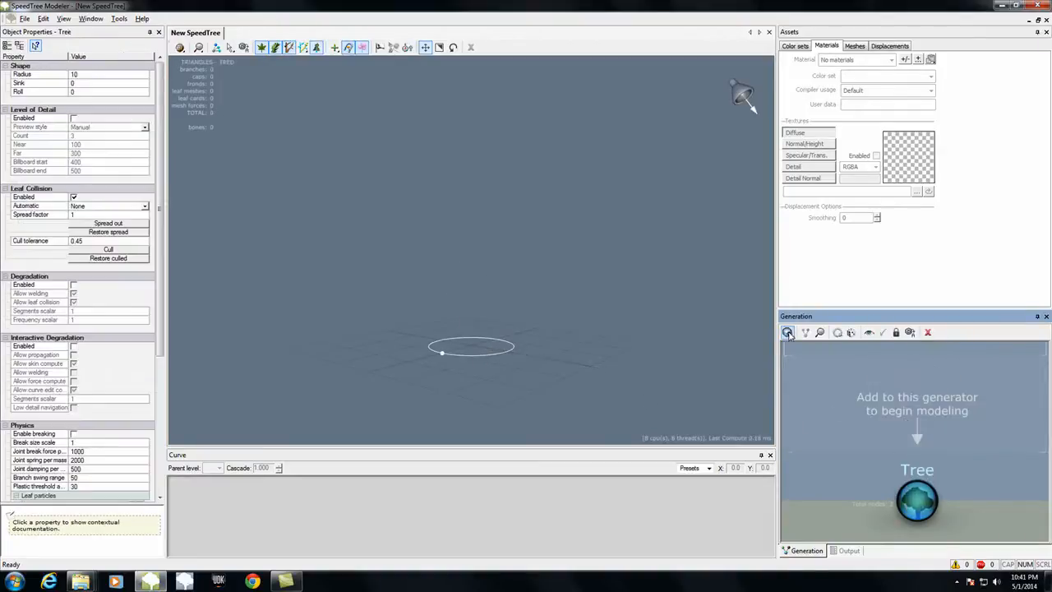
Step: Try the Branching RT trunk directly on the Tree generator, view its shape from several sides, and delete it
left_click(788, 332)
mouse_move(854, 400)
left_click(918, 399)
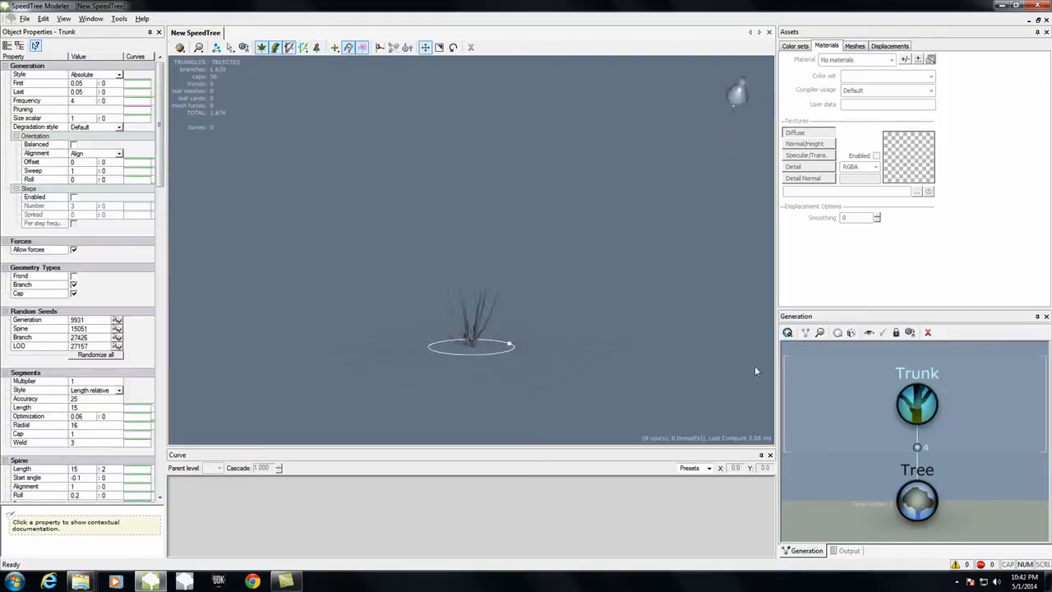
left_click_drag(576, 385, 731, 371)
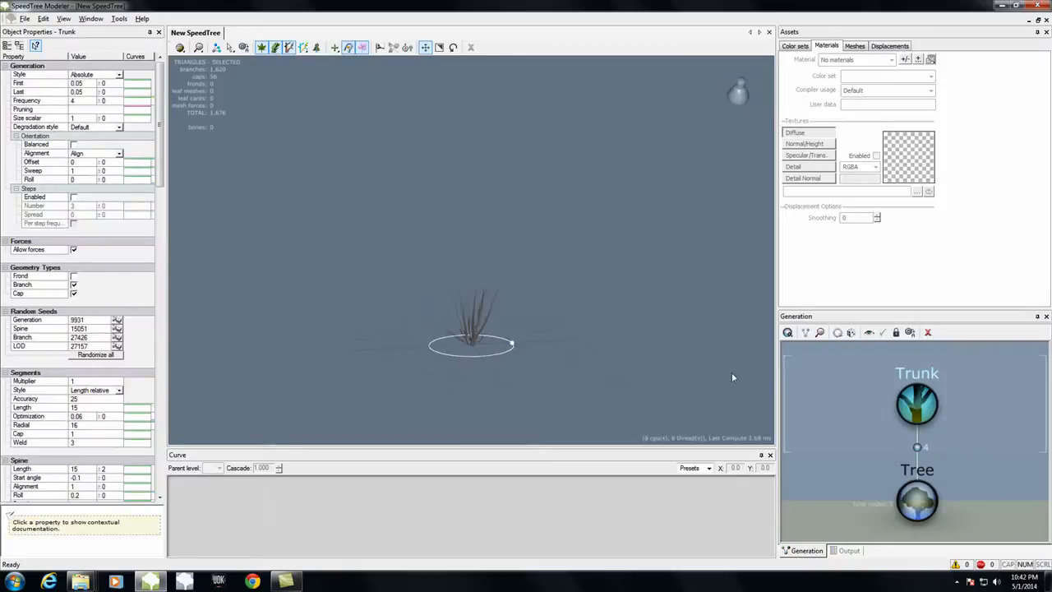
left_click_drag(527, 358, 575, 383)
key("Delete")
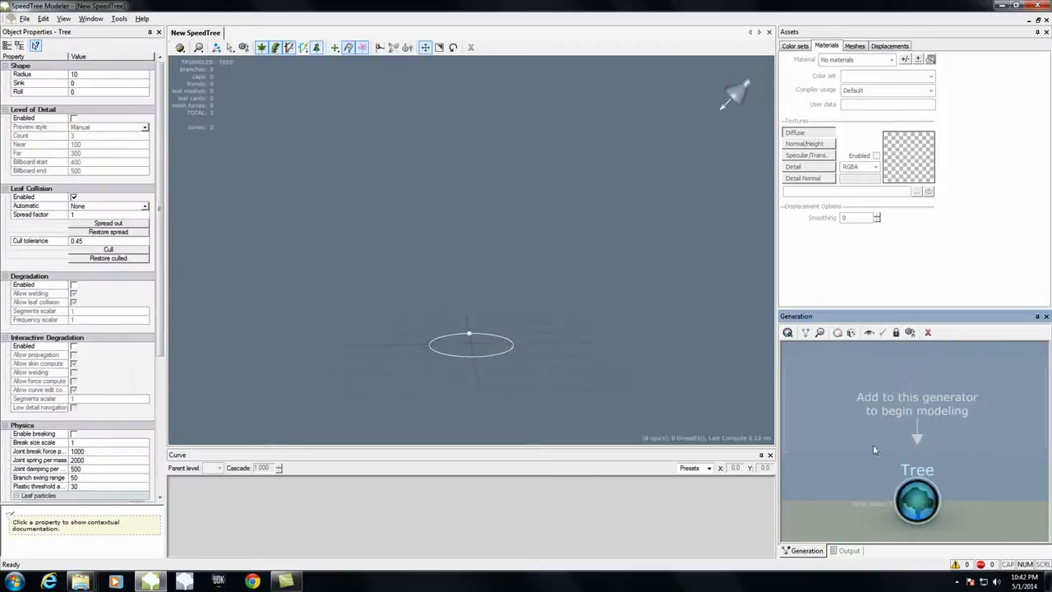
Step: Try the Palm RT trunk on the Tree generator, view it from around, and delete it
left_click(787, 332)
mouse_move(850, 399)
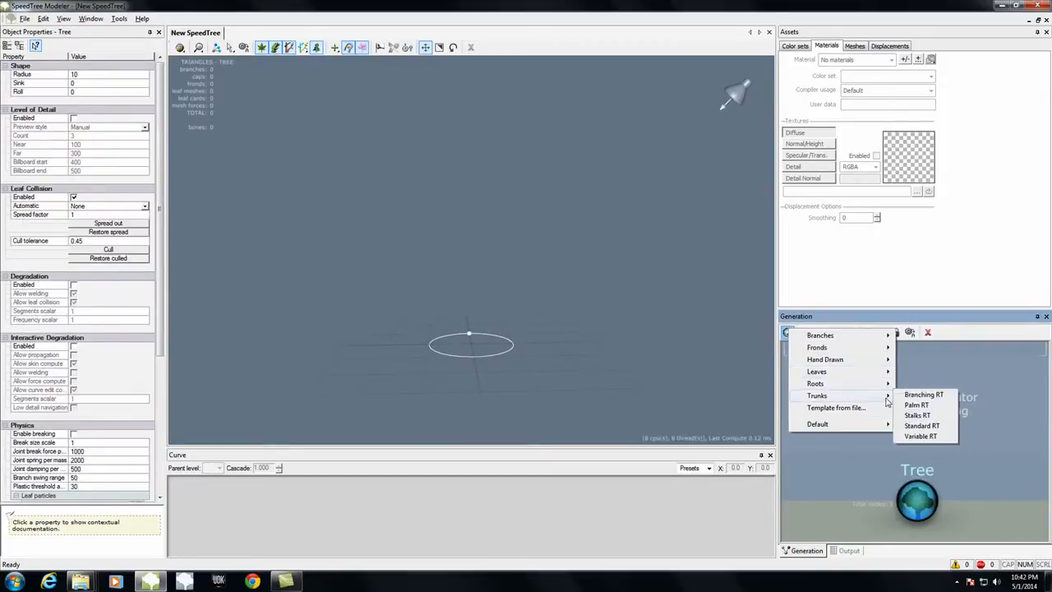
left_click(930, 415)
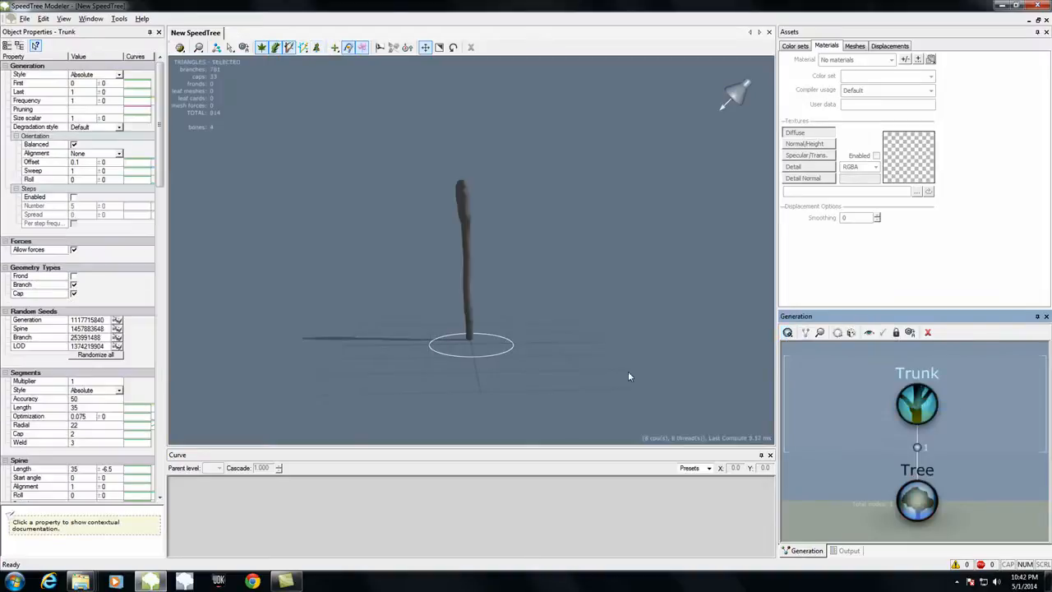
left_click_drag(715, 402, 756, 411)
key("Delete")
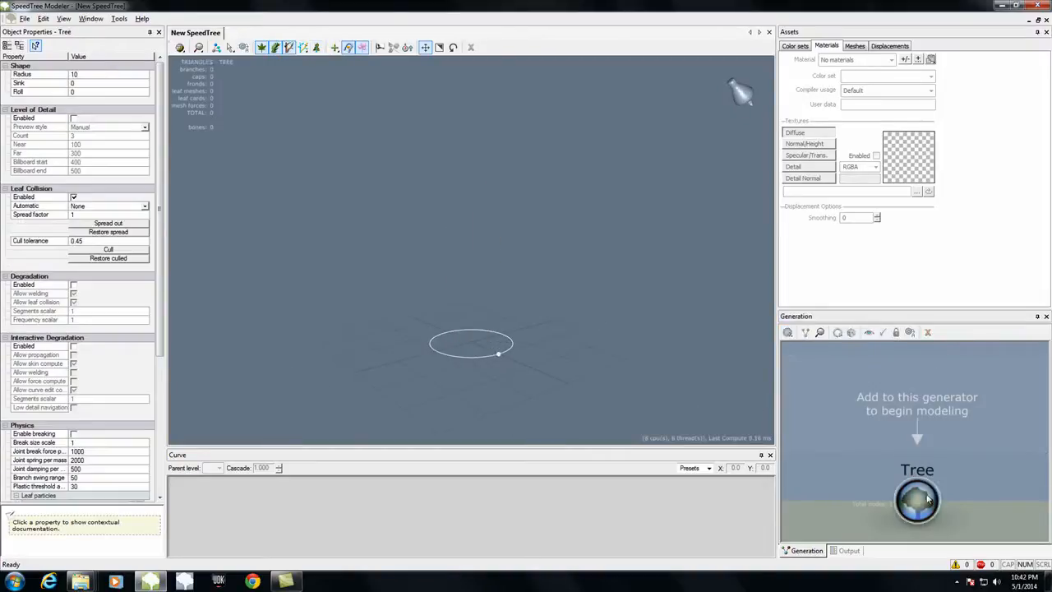
Step: Try the Stalks RT template on the Tree generator and undo it
left_click(913, 499)
left_click(787, 332)
mouse_move(864, 403)
left_click(917, 422)
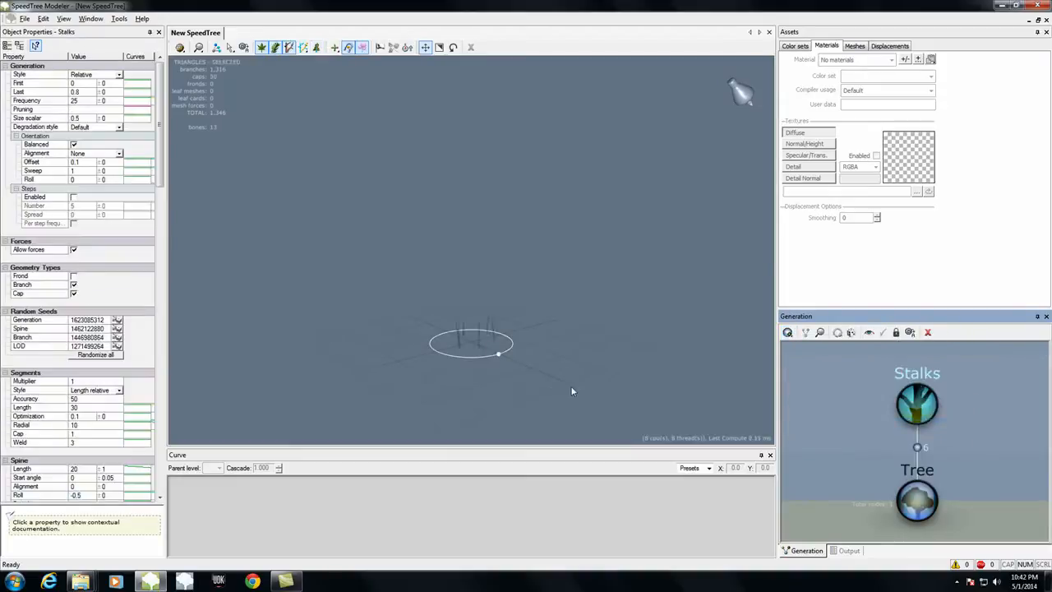
key("ctrl+z")
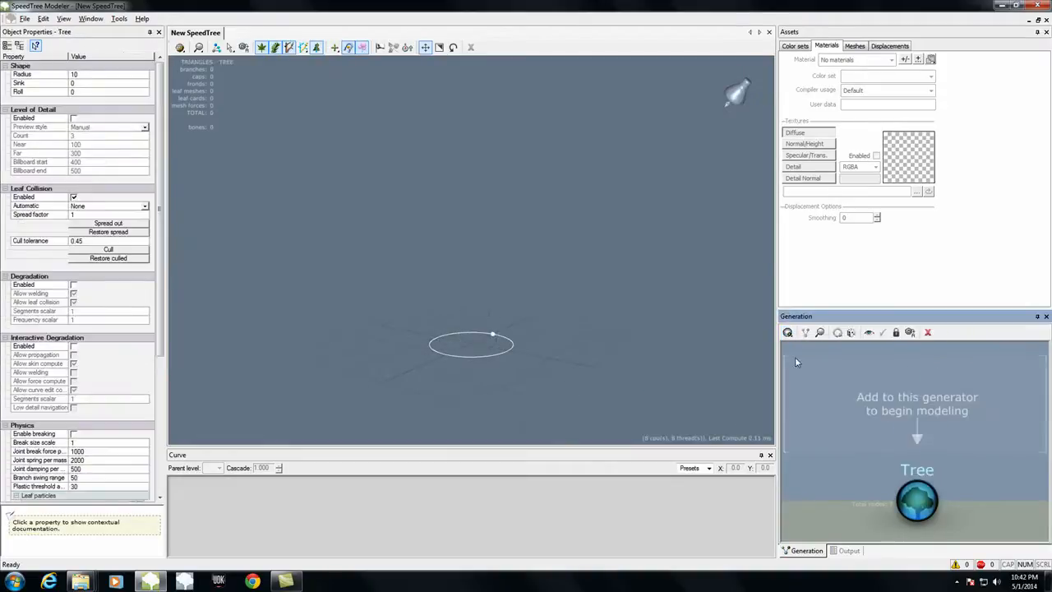
Step: Add a Standard RT trunk to the Tree generator
left_click(787, 332)
mouse_move(875, 404)
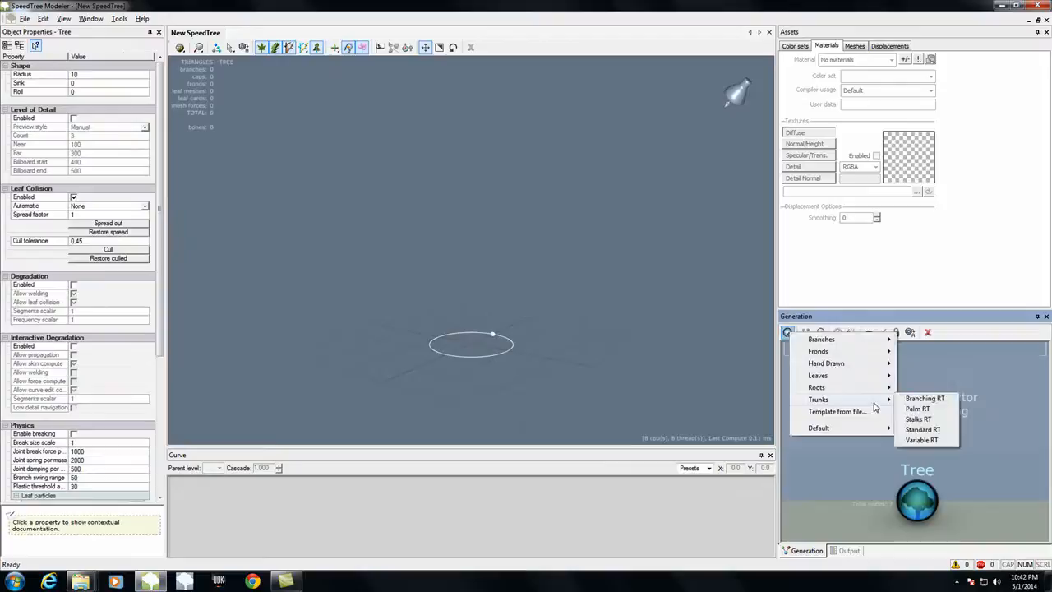
left_click(920, 440)
mouse_move(486, 393)
left_mouse_down()
mouse_move(497, 405)
mouse_move(727, 408)
mouse_move(716, 415)
left_mouse_up()
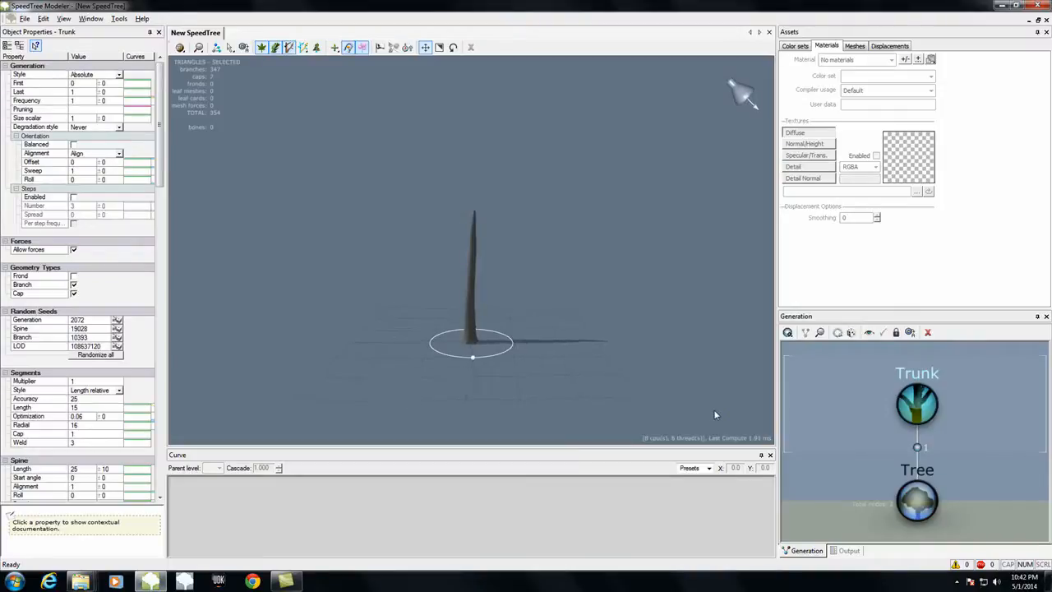
left_click_drag(582, 274, 580, 264)
scroll(580, 265, "up", 4)
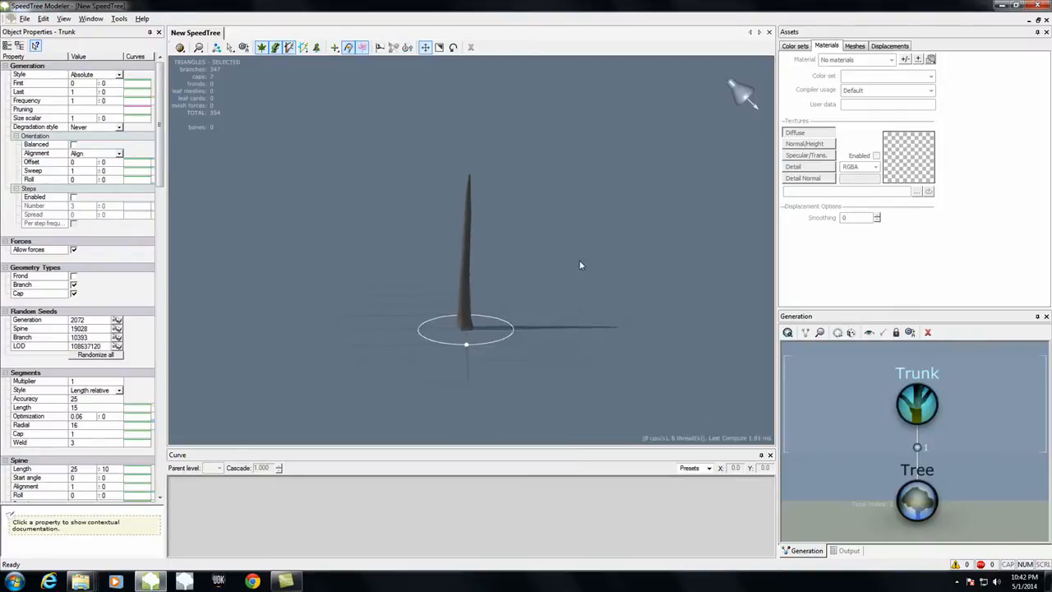
Step: Create two materials named Bark and Leaves
left_click(824, 48)
left_click(904, 61)
left_click(463, 314)
type("Bar")
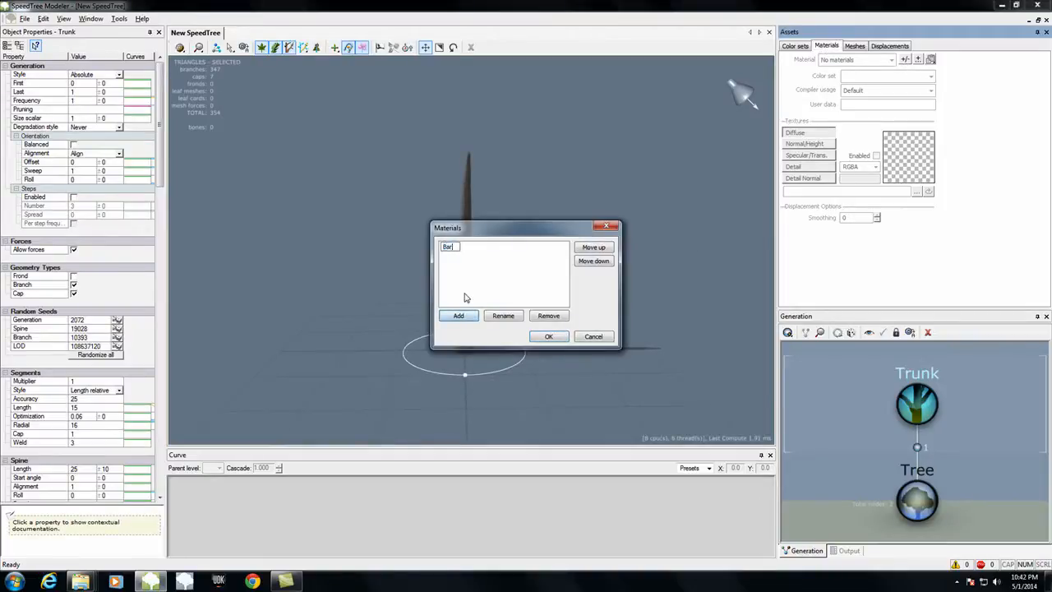
left_click(458, 317)
type("Leaves")
key("Return")
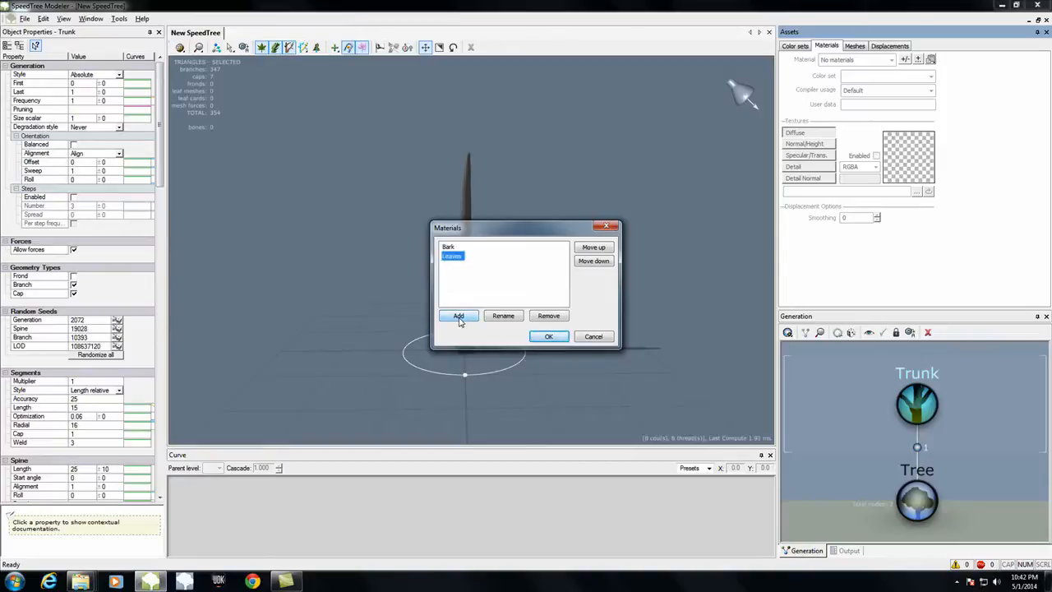
left_click(547, 336)
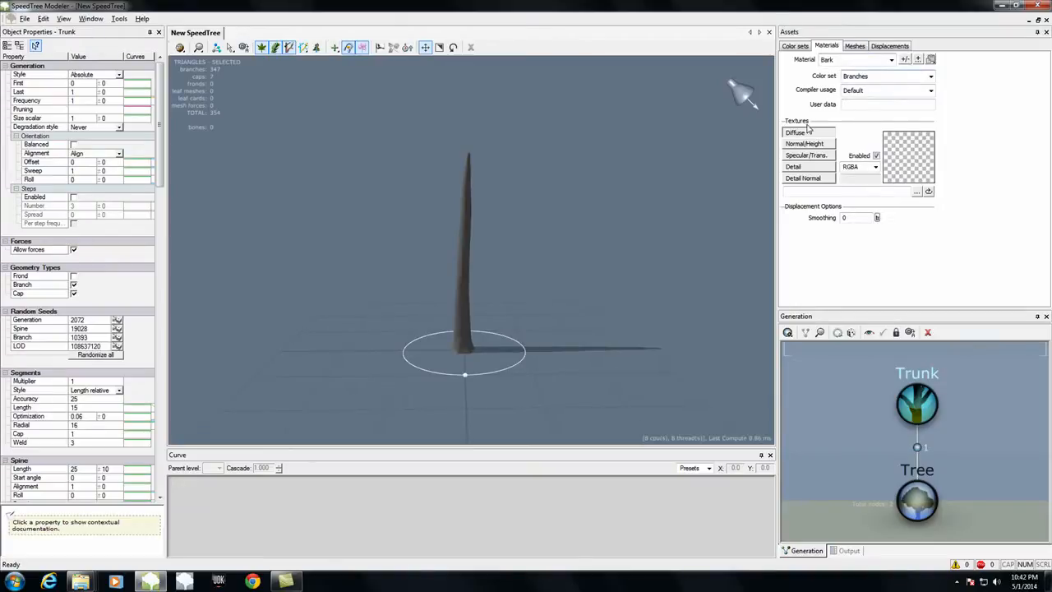
Step: Load the mapleLeaves image from the desktop's SpeedTreeDemo folder as the Bark material's diffuse texture
left_click(914, 192)
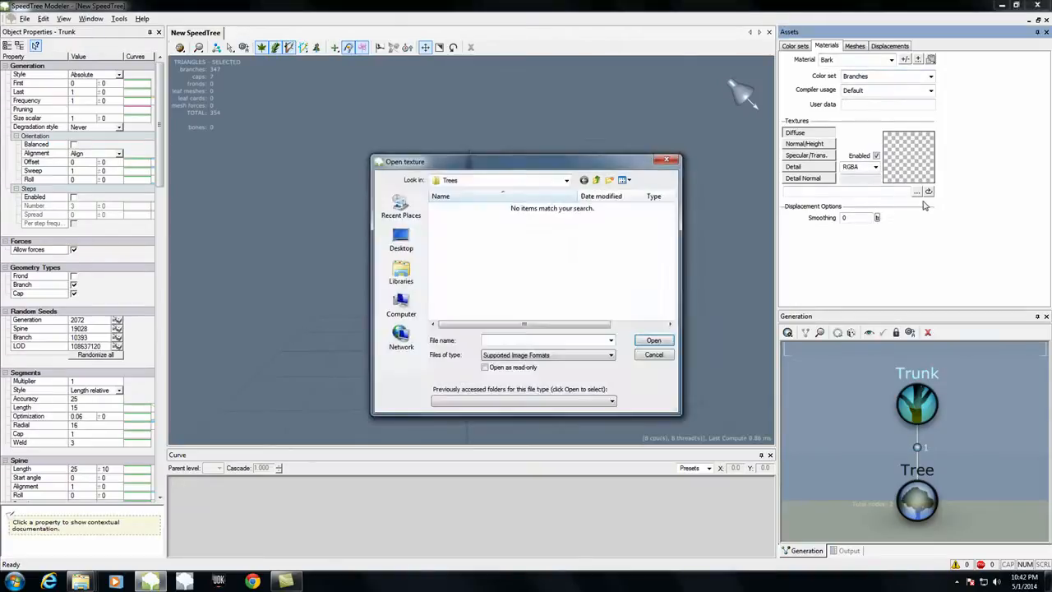
left_click(597, 180)
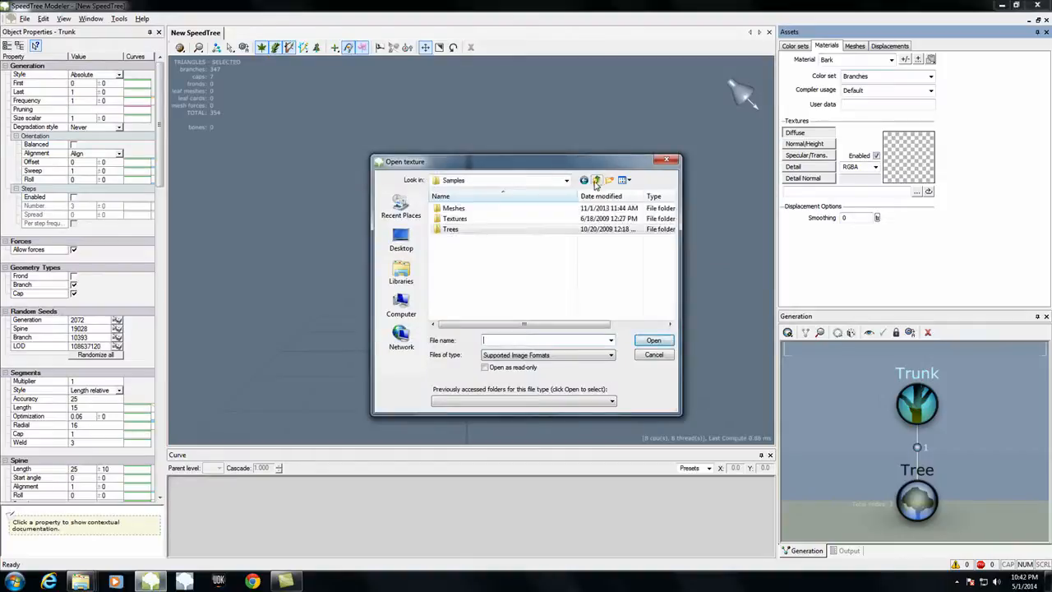
left_click(401, 238)
double_click(577, 268)
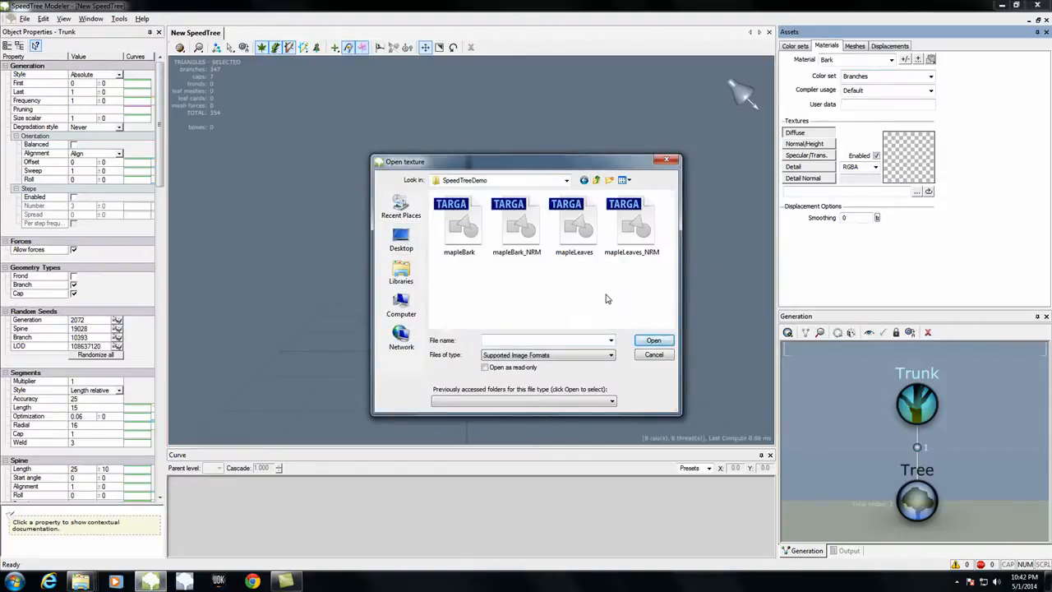
left_click(574, 230)
left_click(653, 341)
Step: Load mapleLeaves_NRM from the SpeedTreeDemo folder as the Bark material's normal/height texture
left_click(828, 143)
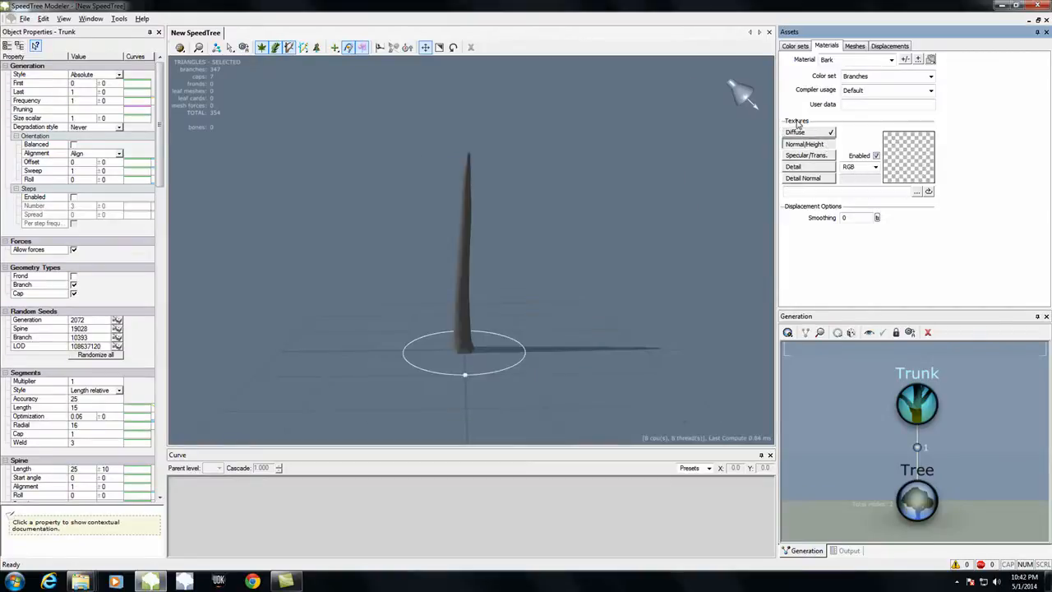
left_click(916, 192)
left_click(630, 218)
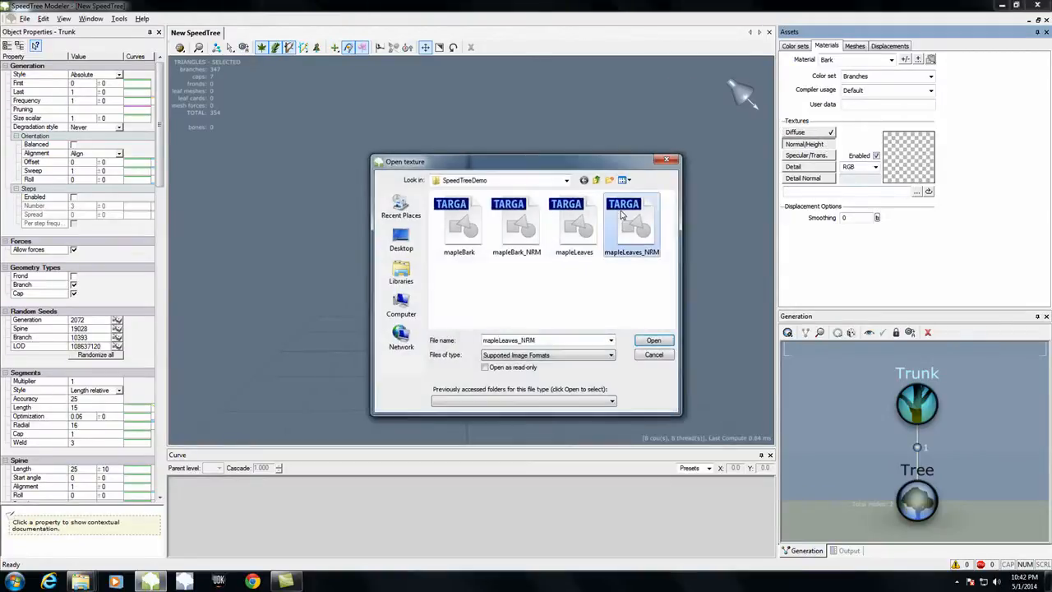
left_click(665, 339)
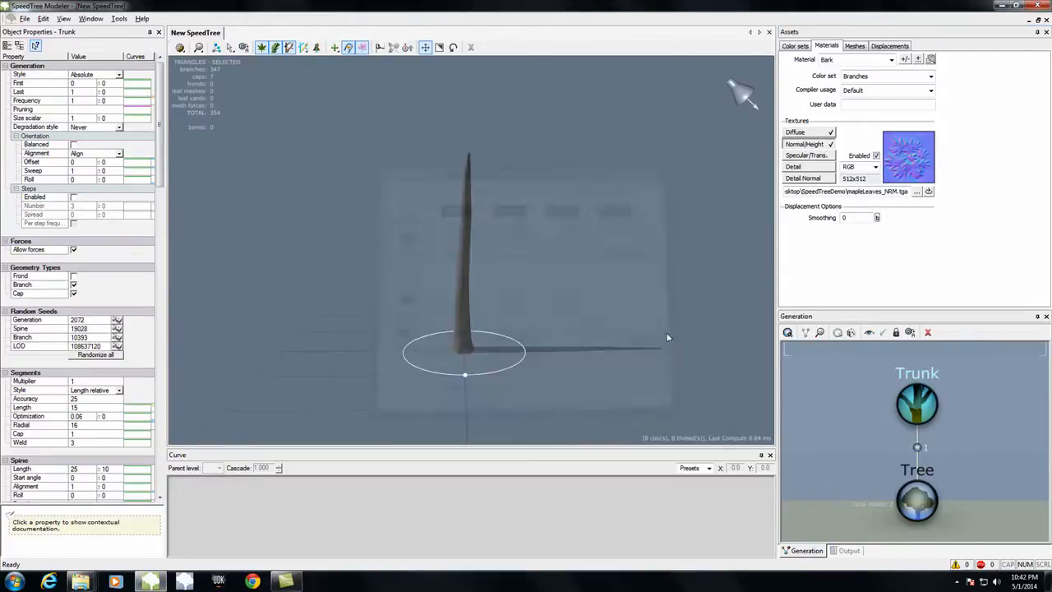
Step: Replace the Bark material's diffuse texture with the mapleBark image from the SpeedTreeDemo folder
left_click(863, 60)
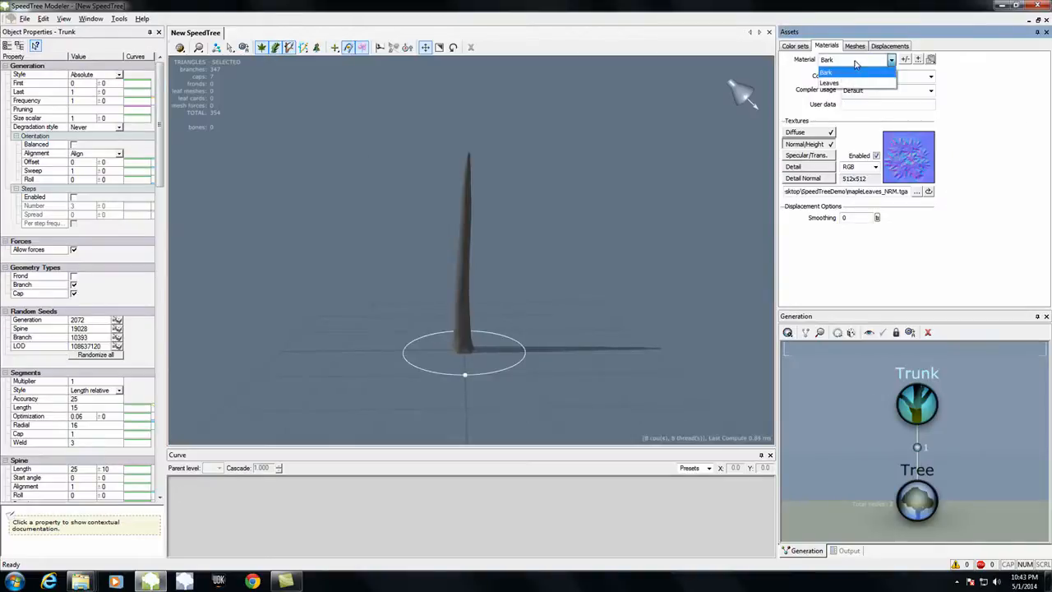
left_click(855, 72)
left_click(820, 133)
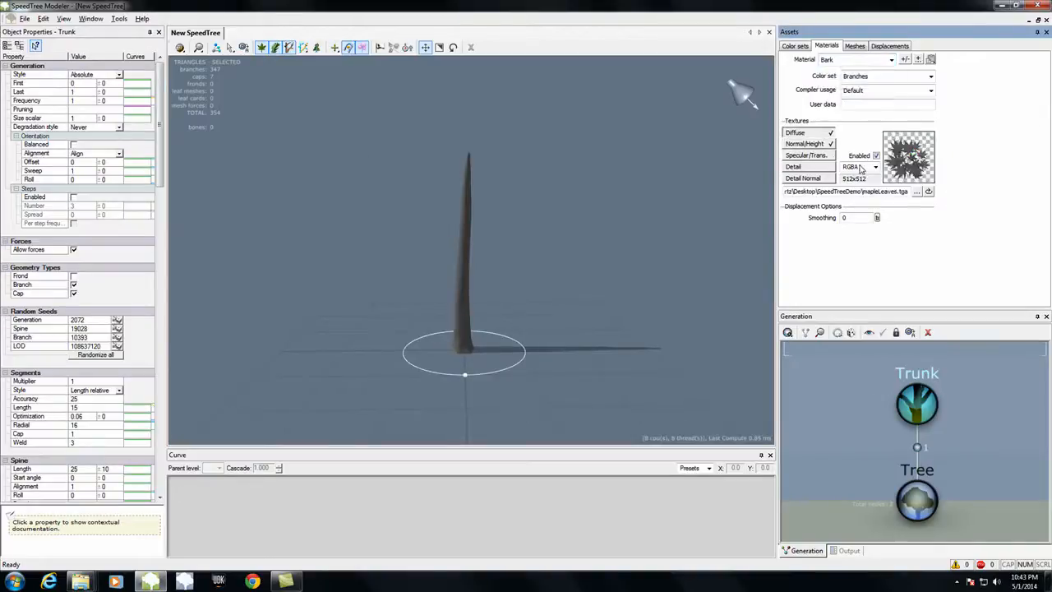
left_click(917, 192)
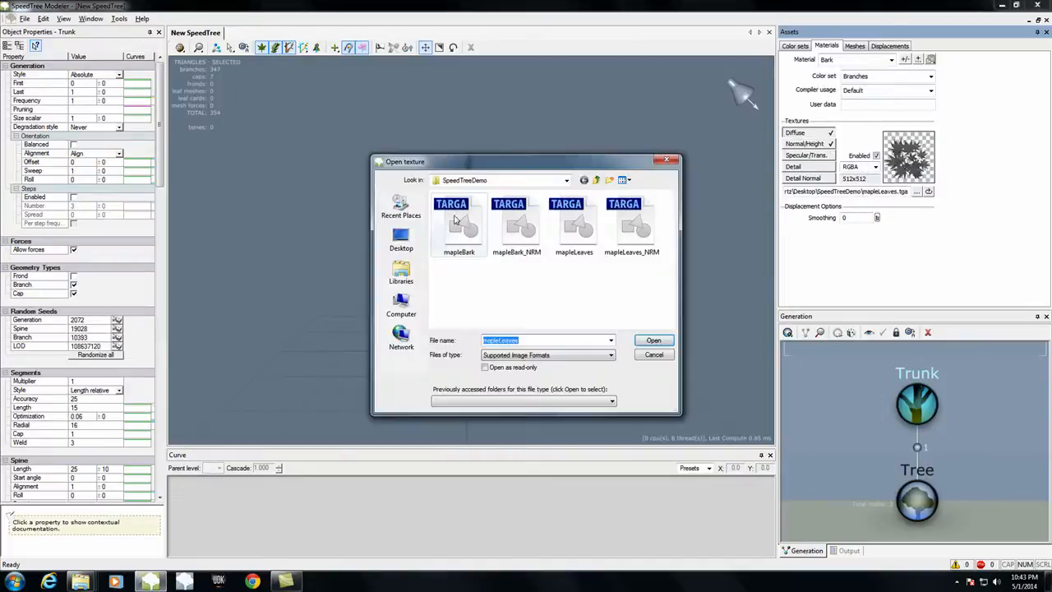
left_click(458, 225)
left_click(655, 340)
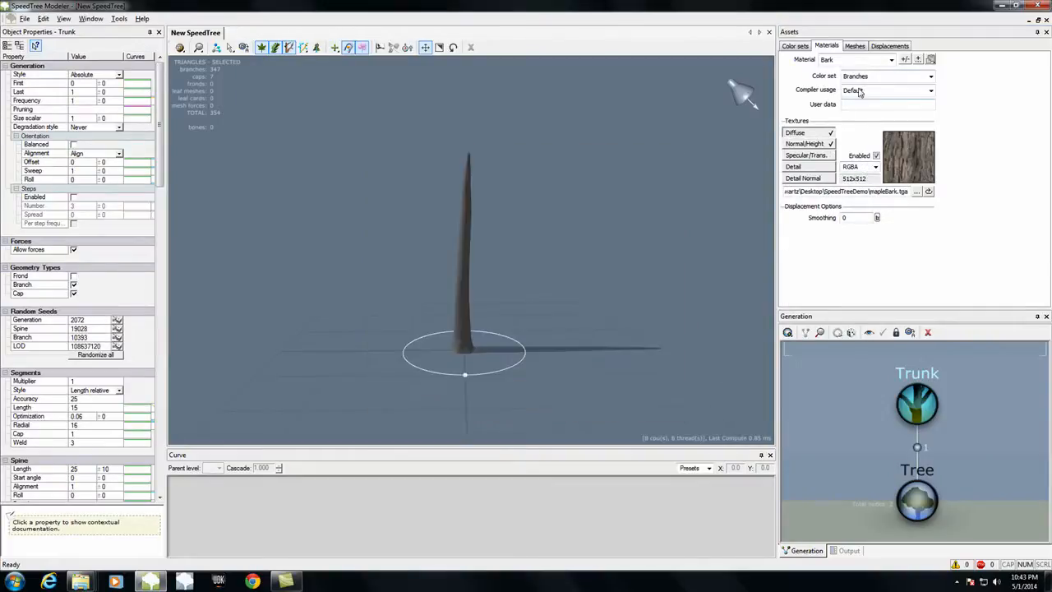
Step: Replace the Bark material's normal/height texture with mapleBark_NRM from the SpeedTreeDemo folder
left_click(819, 145)
left_click(917, 191)
left_click(516, 221)
left_click(655, 340)
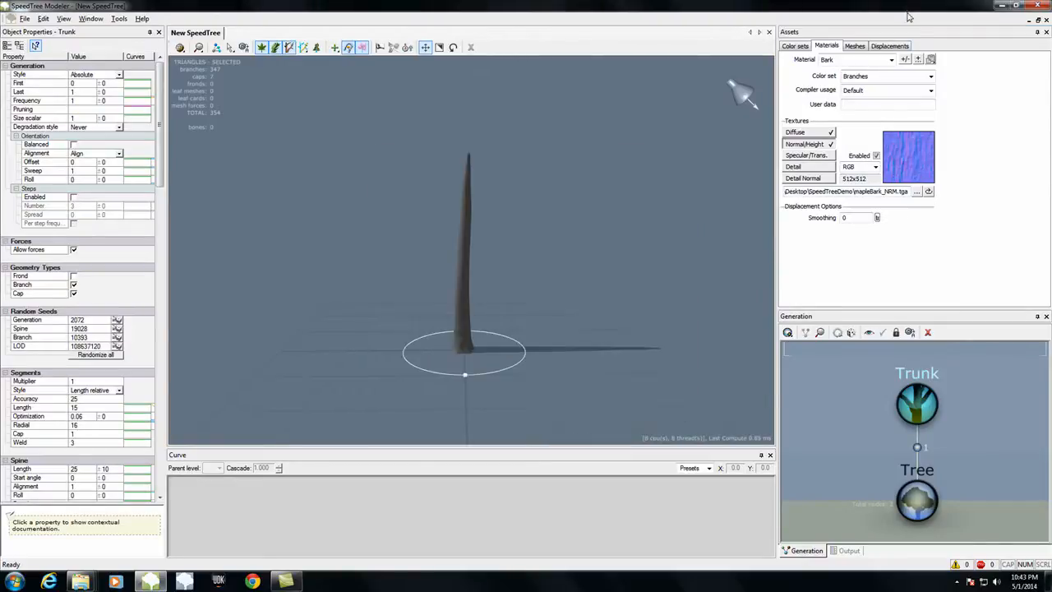
Step: Assign the Leaves color set to the Leaves material and check the Bark material's color set
left_click(888, 61)
left_click(839, 85)
left_click(873, 78)
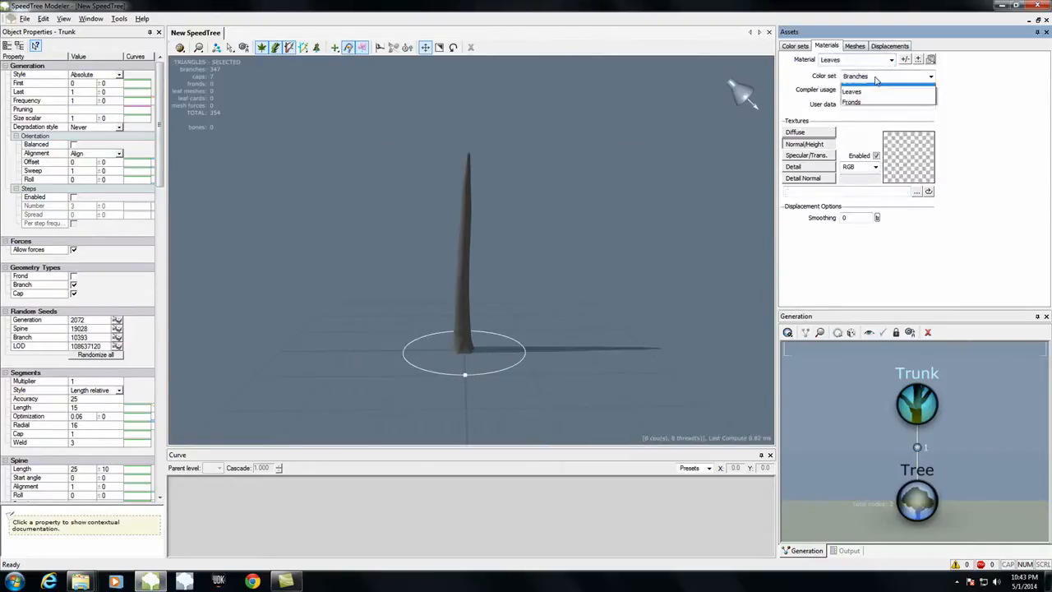
left_click(860, 99)
left_click(855, 63)
left_click(851, 73)
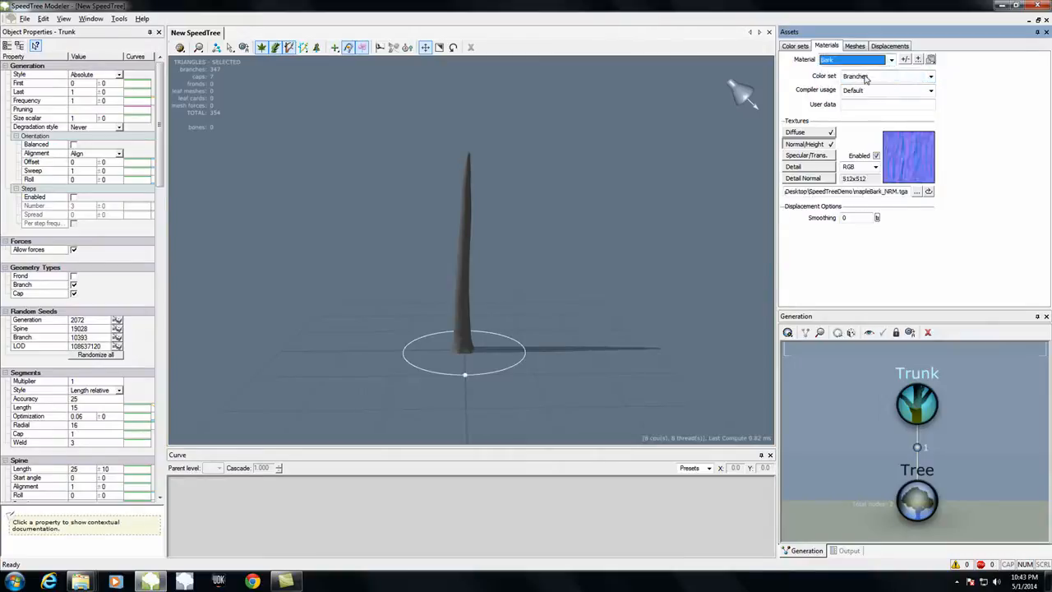
Step: Load the mapleLeaves image from the SpeedTreeDemo folder as the Leaves material's diffuse texture
left_click(860, 63)
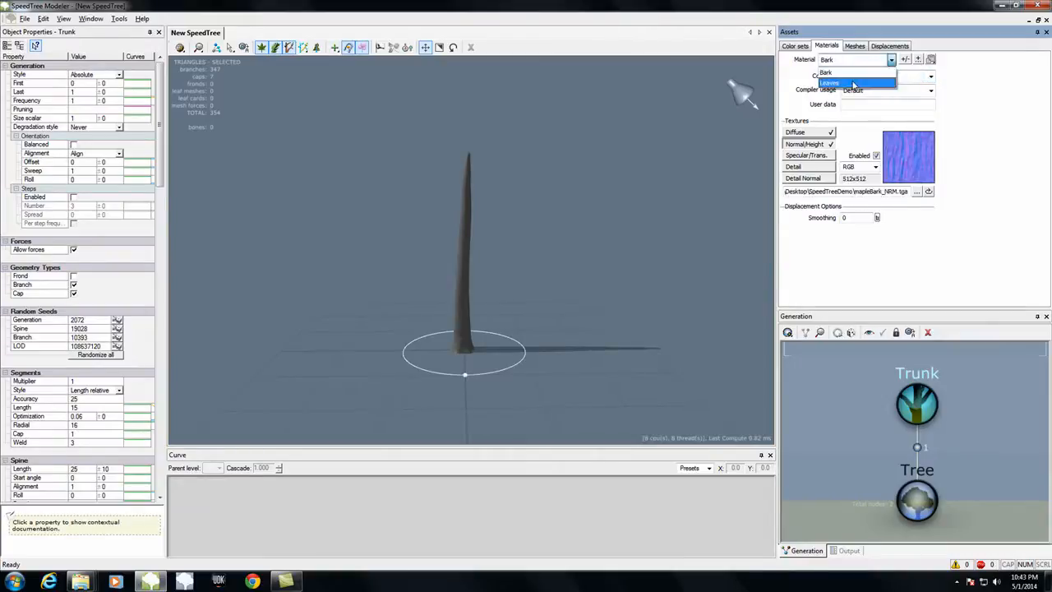
left_click(854, 82)
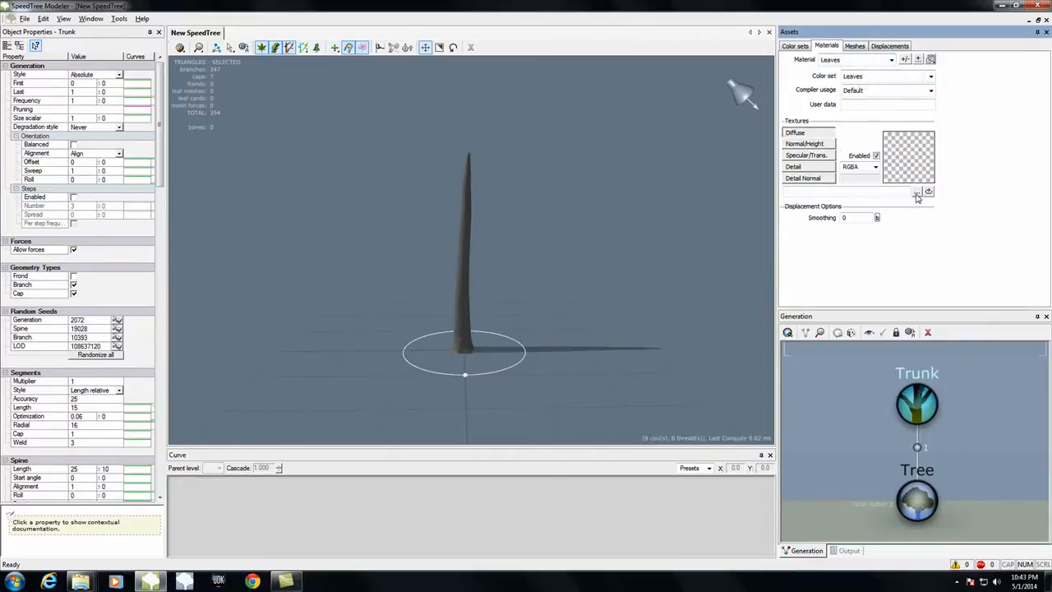
left_click(917, 194)
left_click(572, 226)
left_click(651, 339)
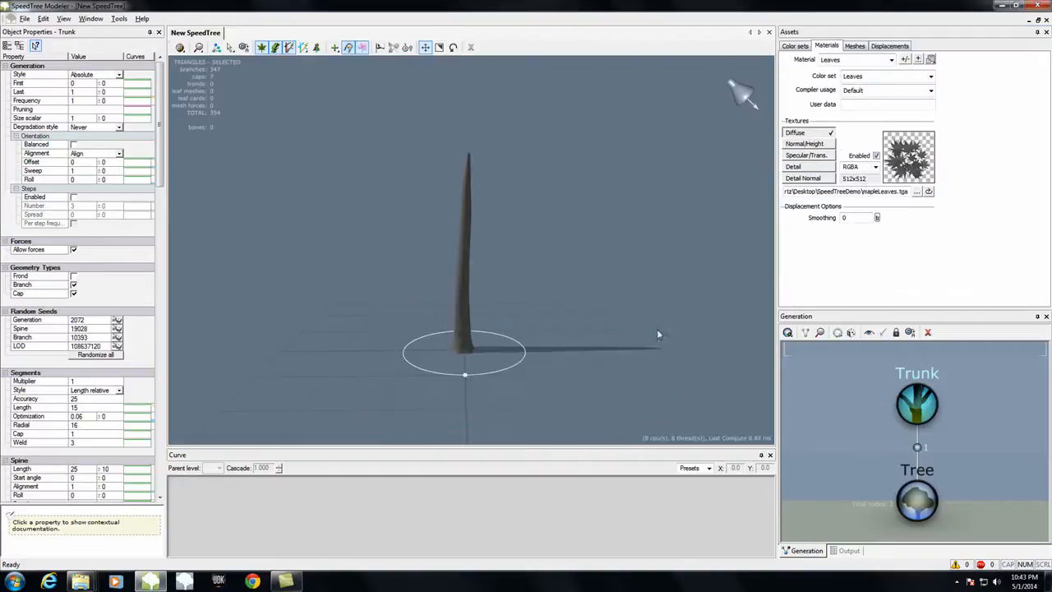
Step: Load mapleLeaves_NRM from the SpeedTreeDemo folder as the Leaves material's normal/height texture
left_click(815, 145)
left_click(917, 192)
left_click(631, 225)
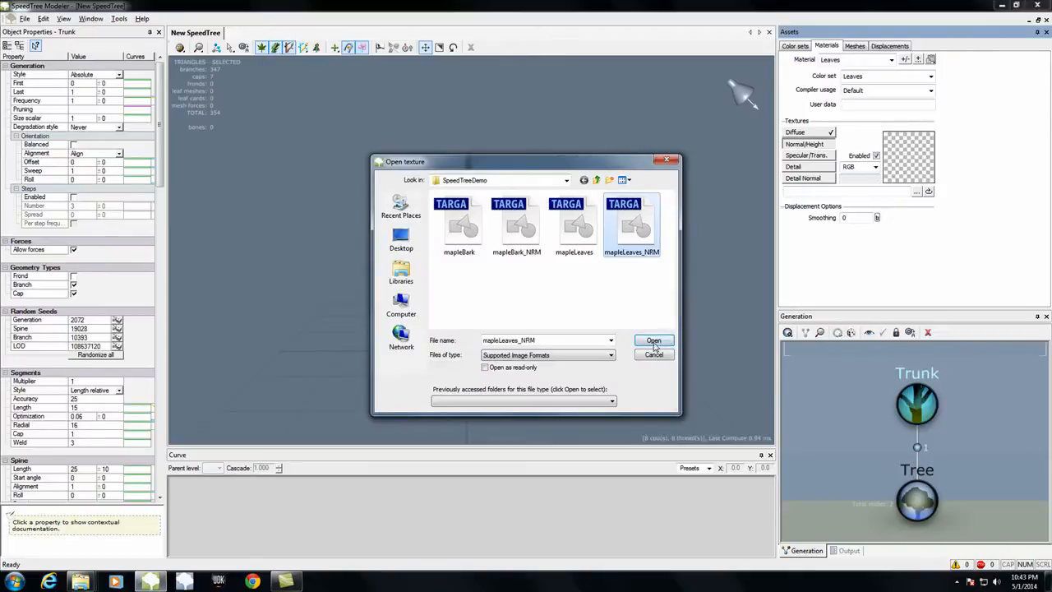
left_click(654, 344)
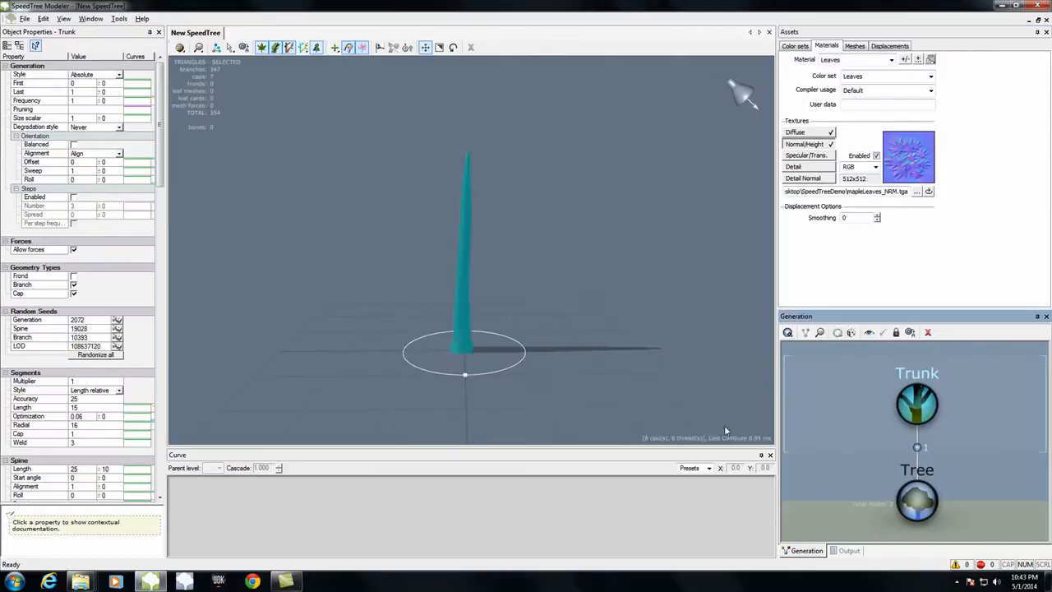
Step: Add a branch material slot to the trunk and assign the Bark material to it
left_click_drag(160, 168, 153, 369)
left_click(119, 356)
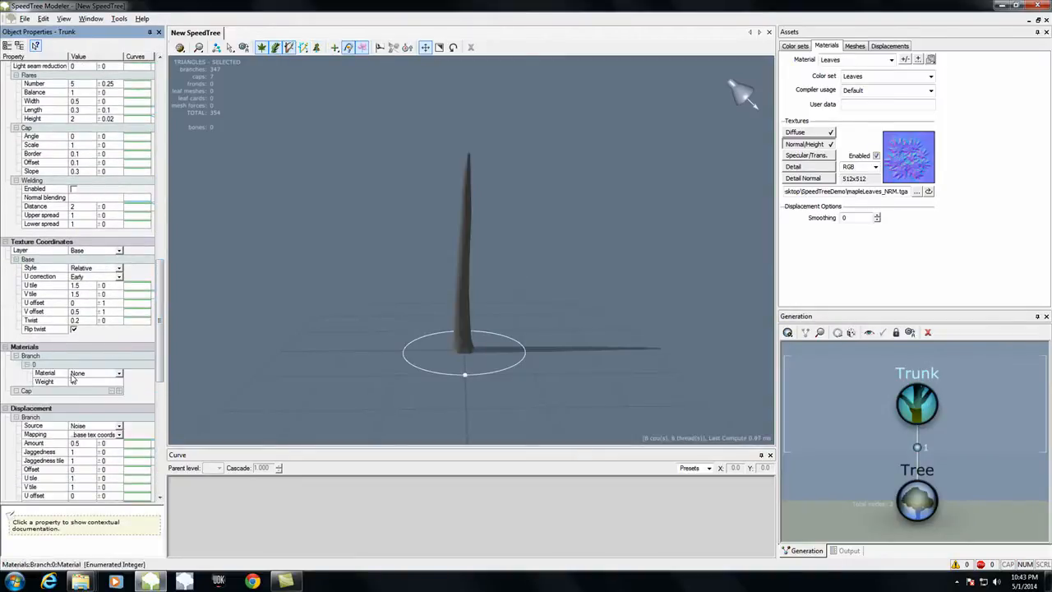
left_click(101, 374)
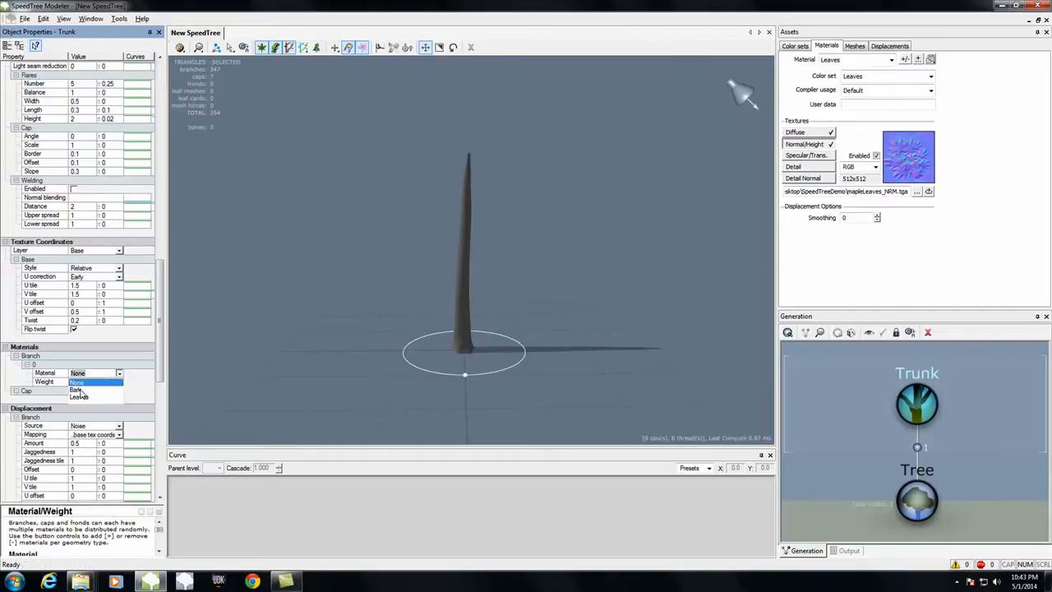
left_click(80, 394)
left_click_drag(345, 282, 465, 278)
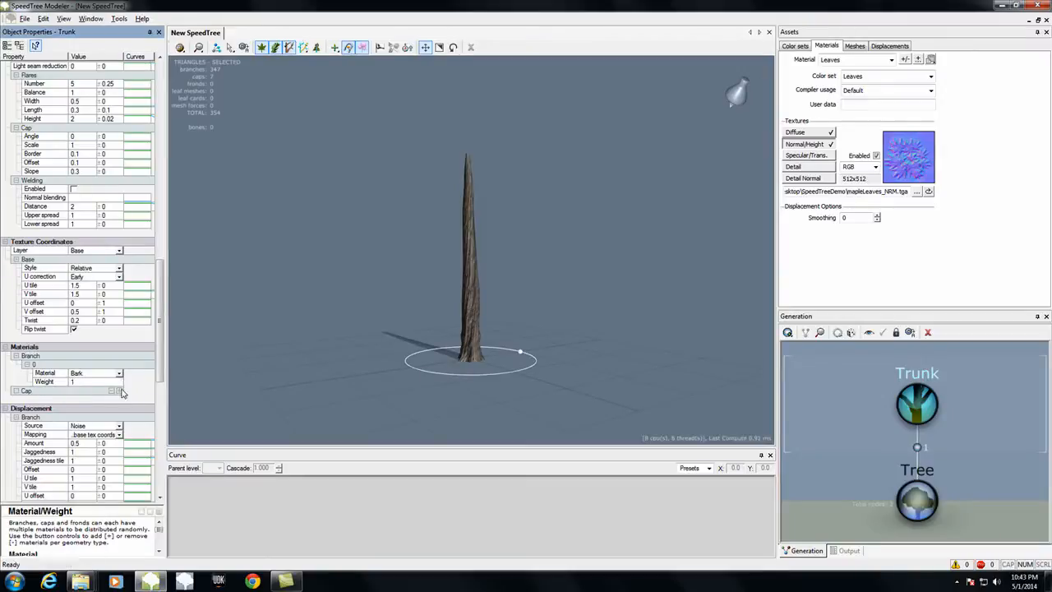
Step: Add a cap material slot to the trunk and assign the Bark material to it
left_click_drag(364, 221, 466, 202)
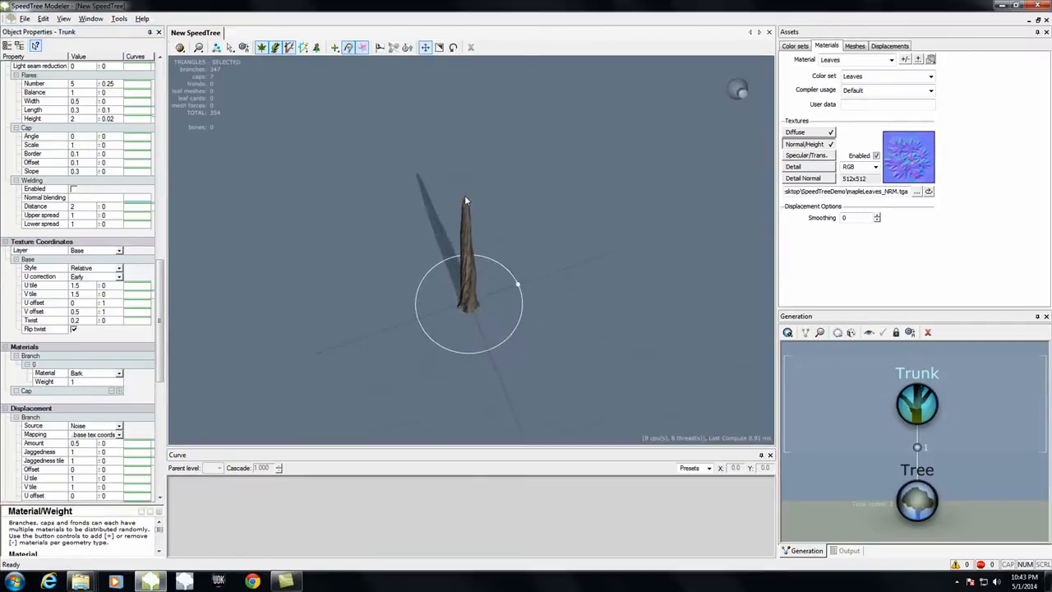
left_click(119, 391)
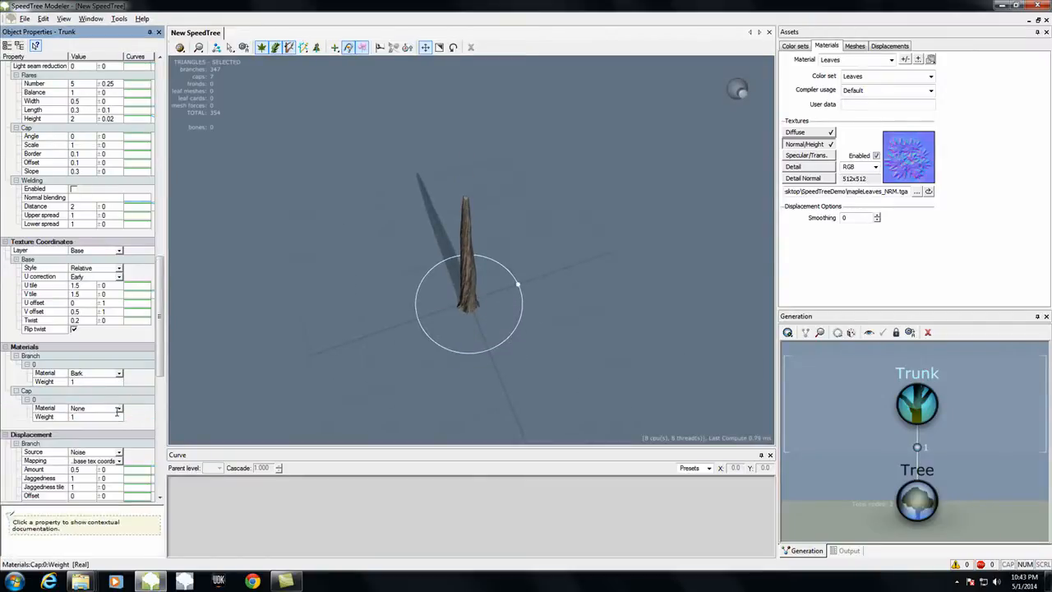
left_click(118, 409)
left_click(76, 424)
left_click_drag(477, 335, 575, 337)
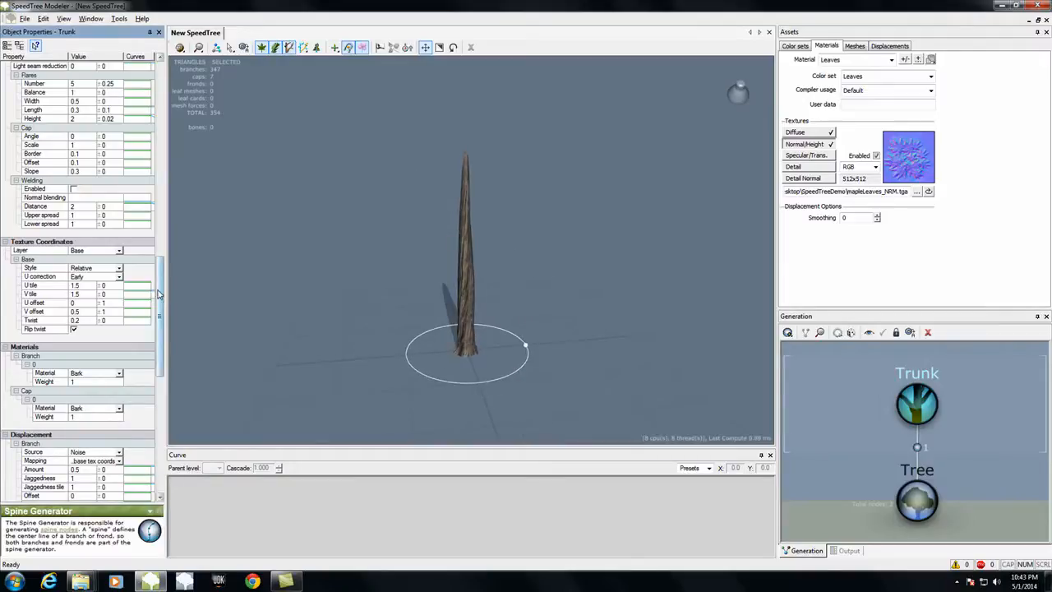
Step: Try out the trunk's spine length, then set its spine roll to about 3.462 and disturbance to about 0.271
scroll(160, 295, "up", 10)
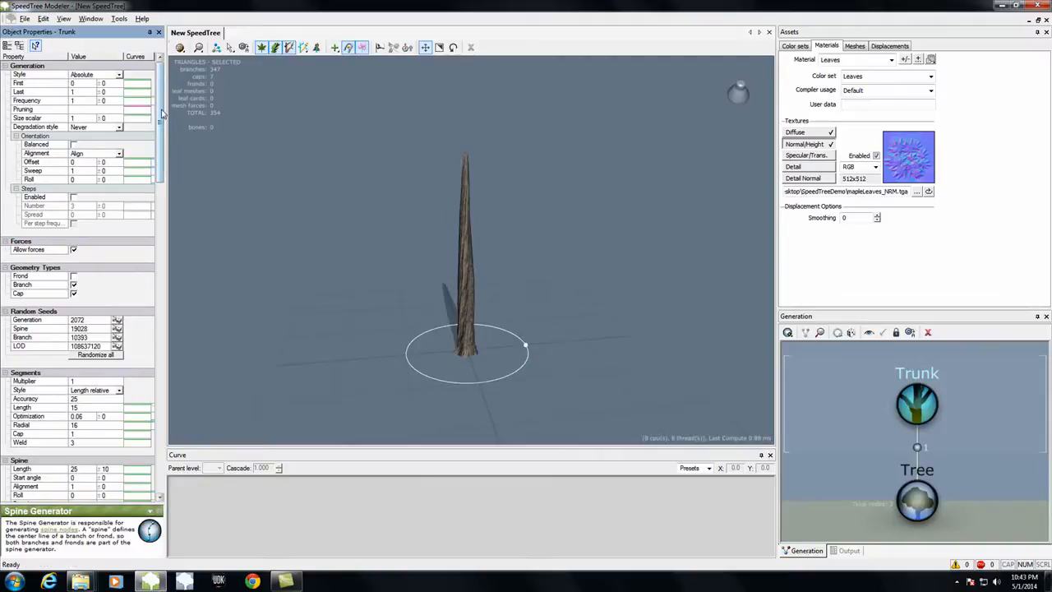
left_click_drag(162, 115, 160, 177)
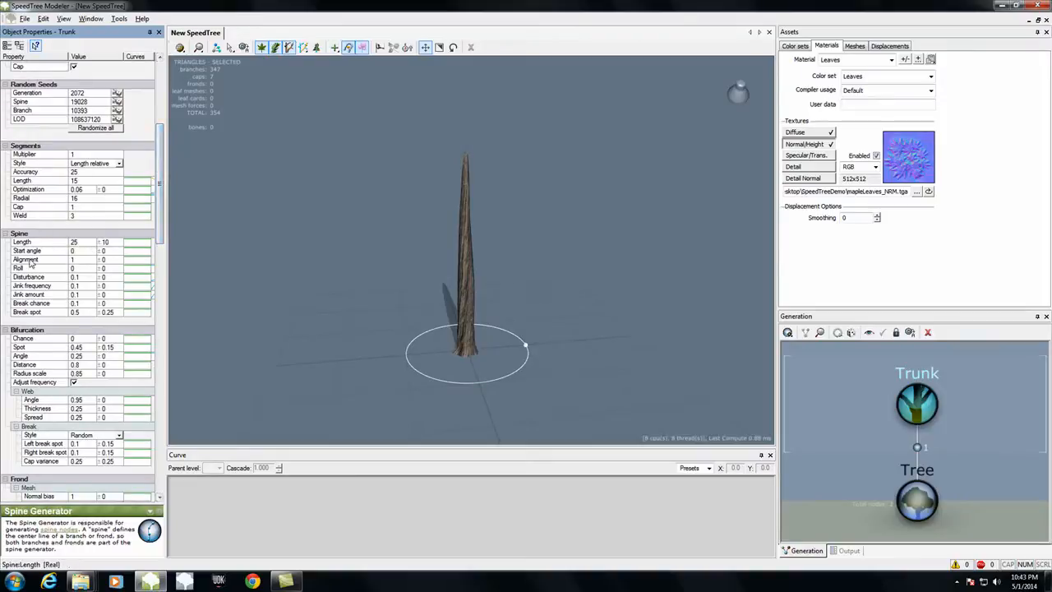
scroll(165, 246, "down", 4)
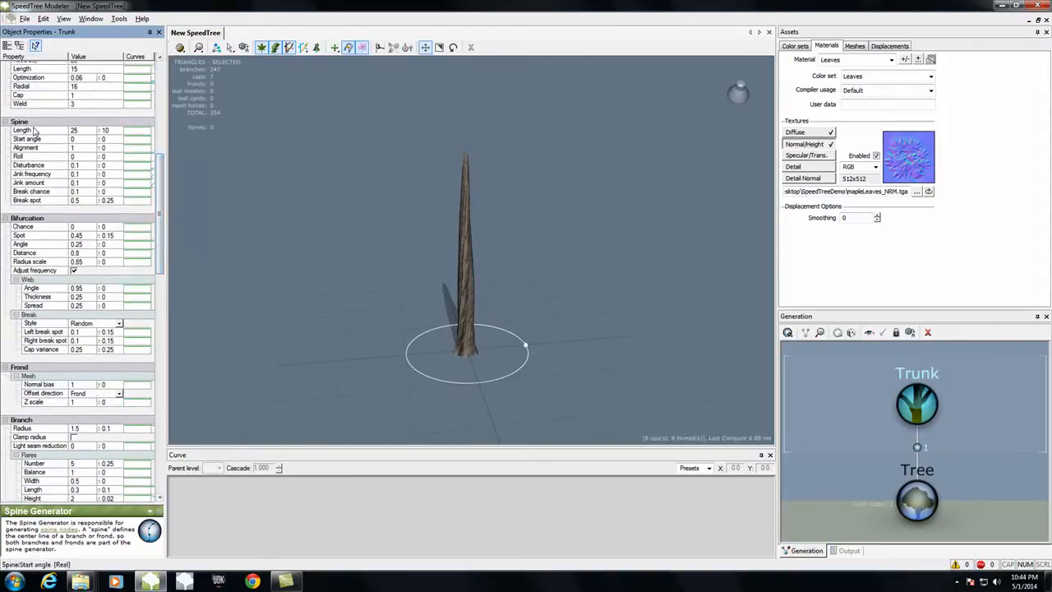
left_click(92, 131)
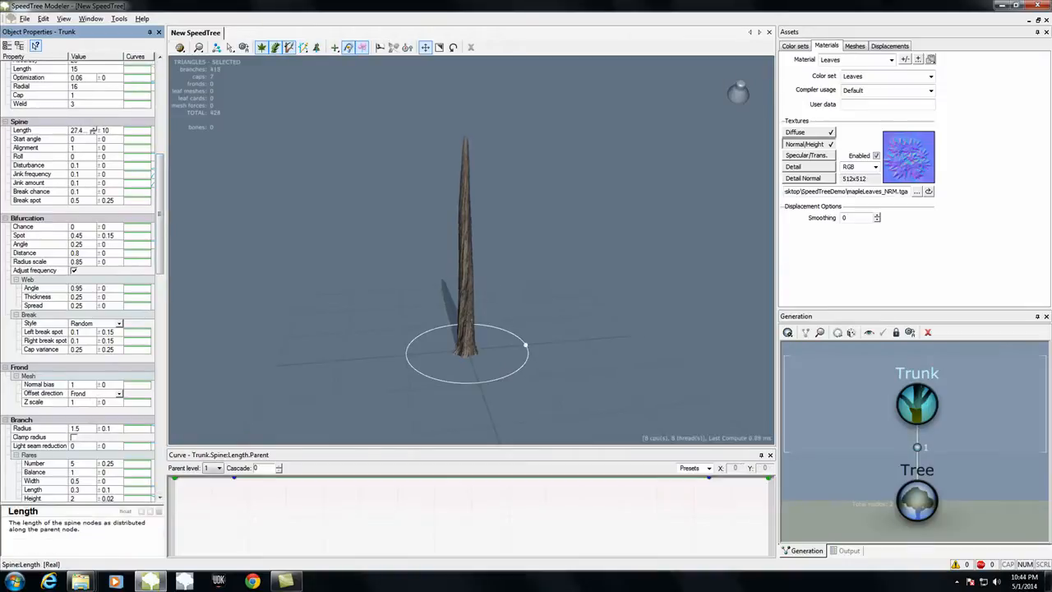
left_click_drag(93, 139, 92, 158)
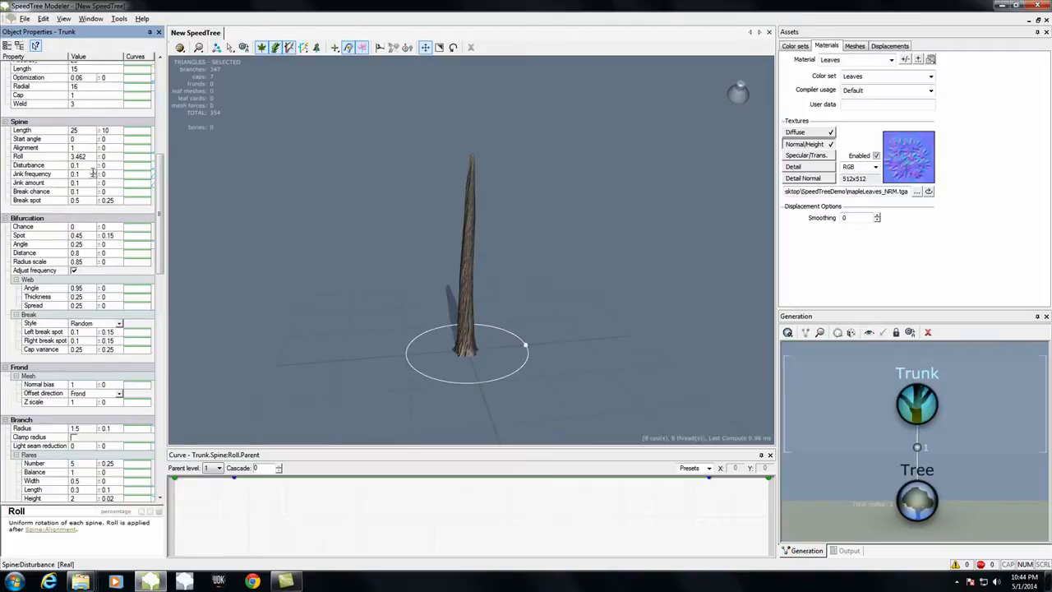
left_click_drag(92, 165, 93, 170)
left_click_drag(325, 259, 378, 260)
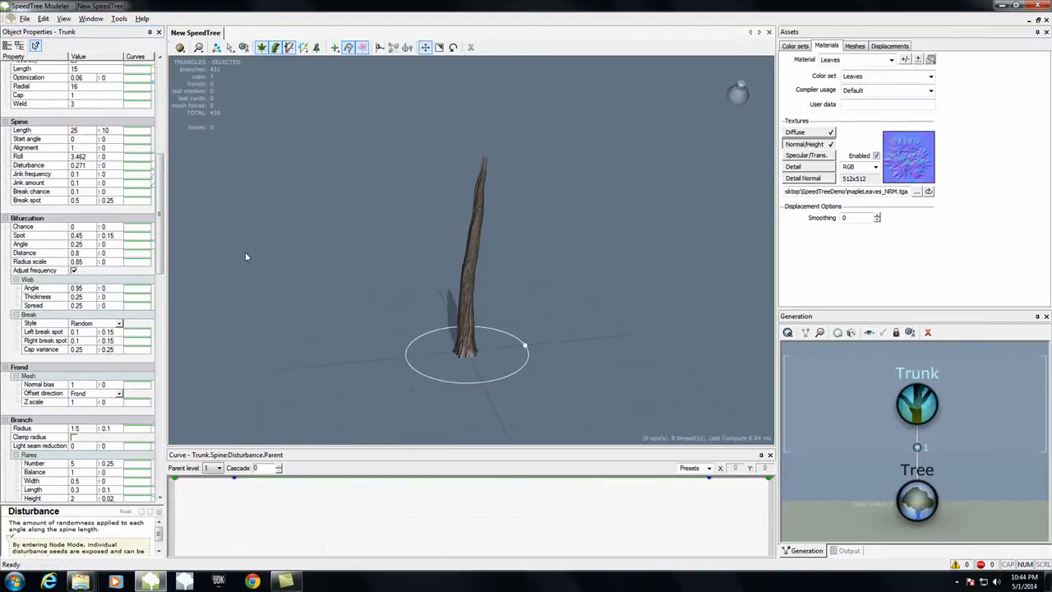
Step: Set the trunk's spine jink frequency to about 0.136 and its jink amount to about 0.026
left_click_drag(96, 174, 94, 181)
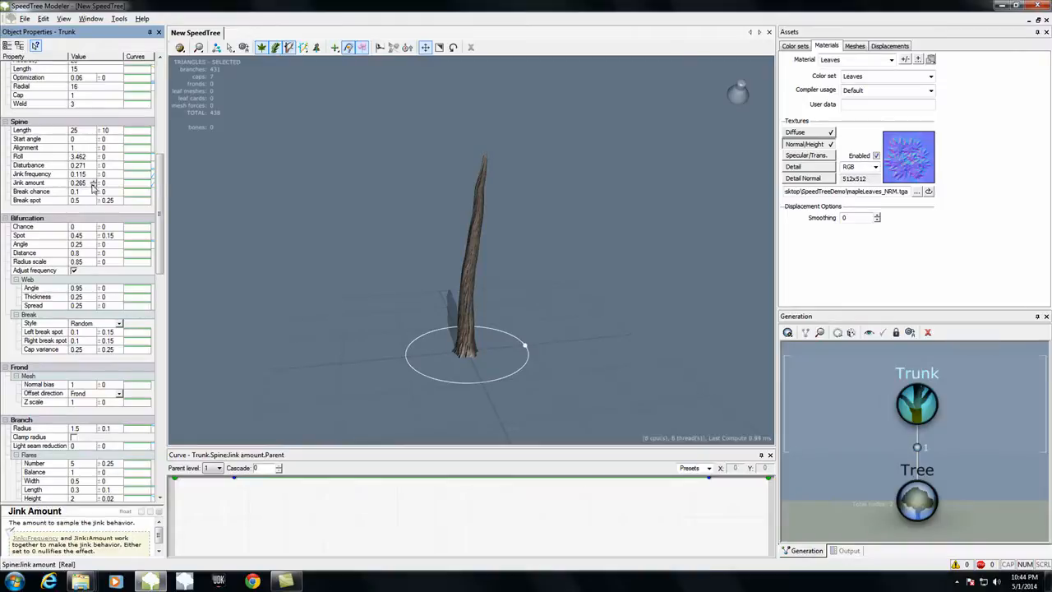
left_click_drag(95, 175, 93, 174)
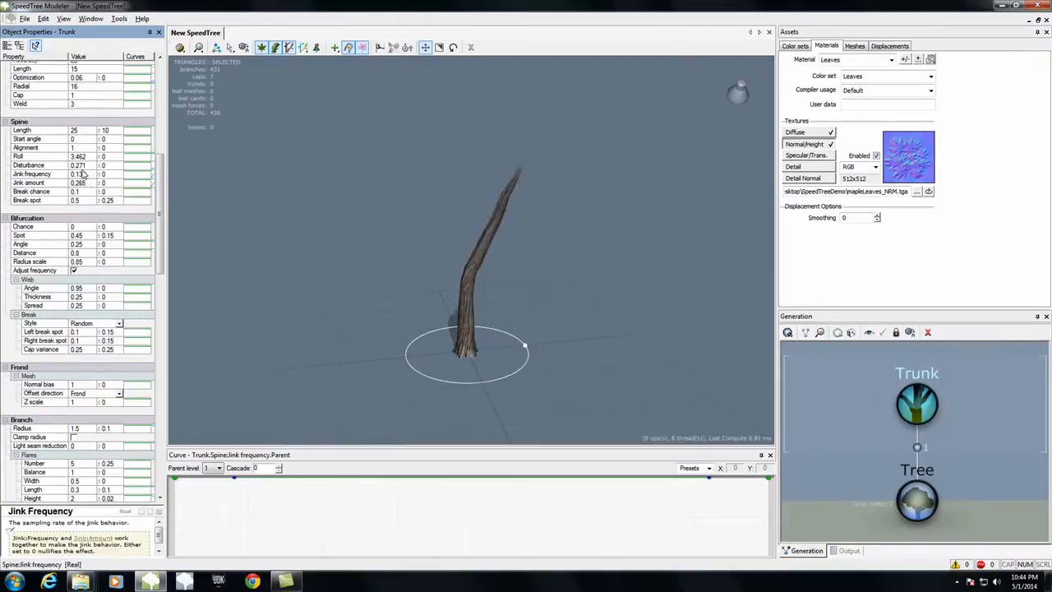
left_click_drag(262, 248, 239, 239)
left_click_drag(93, 183, 93, 194)
left_click_drag(257, 195, 229, 183)
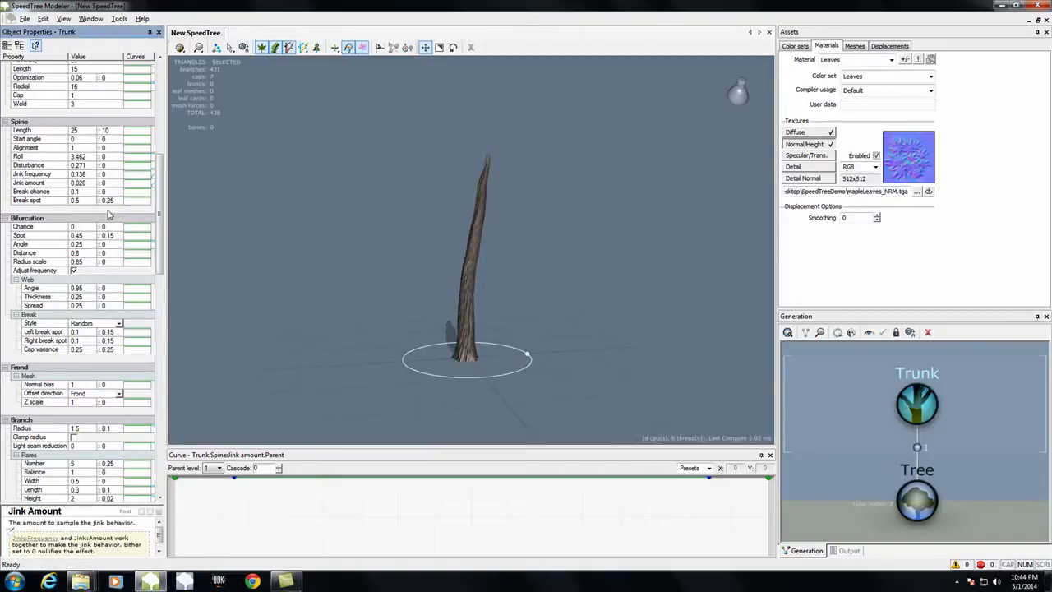
Step: Add a Level 1 Standard RT branch generator to the Trunk generator
left_click_drag(161, 205, 198, 43)
left_click_drag(318, 312, 566, 310)
left_click(920, 411)
left_click_drag(579, 383, 718, 390)
middle_click_drag(976, 395, 977, 439)
left_click(787, 332)
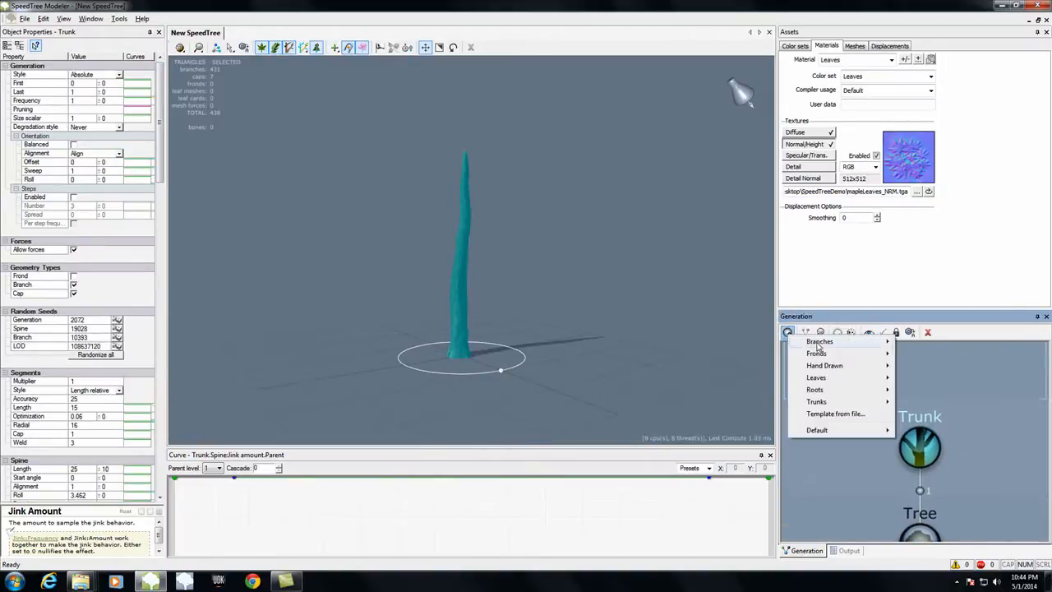
mouse_move(822, 345)
left_click(932, 370)
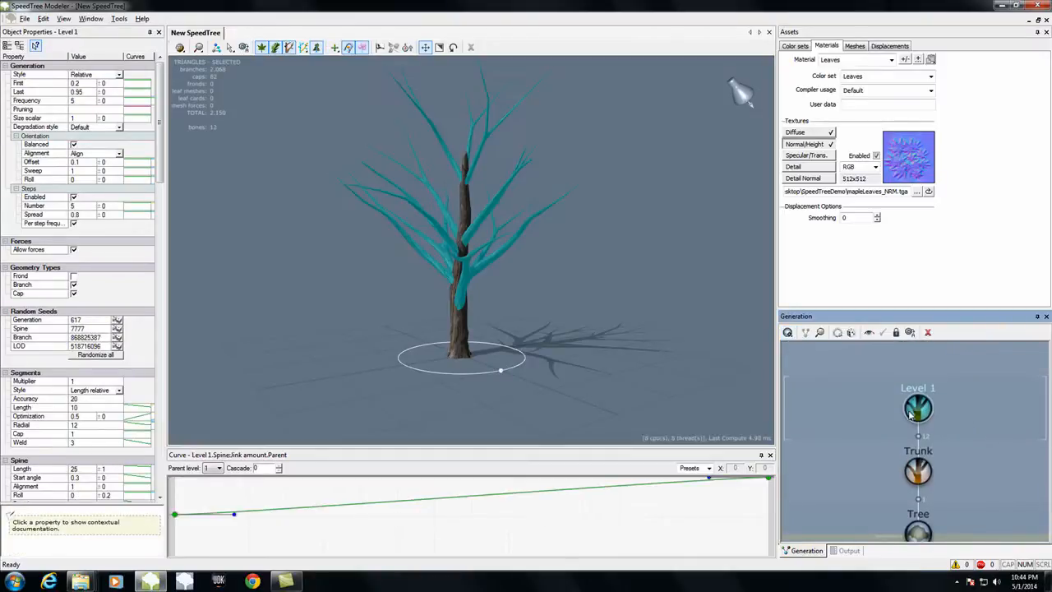
Step: Add a Level 2 Standard RT branch generator to the Level 1 generator
left_click(790, 333)
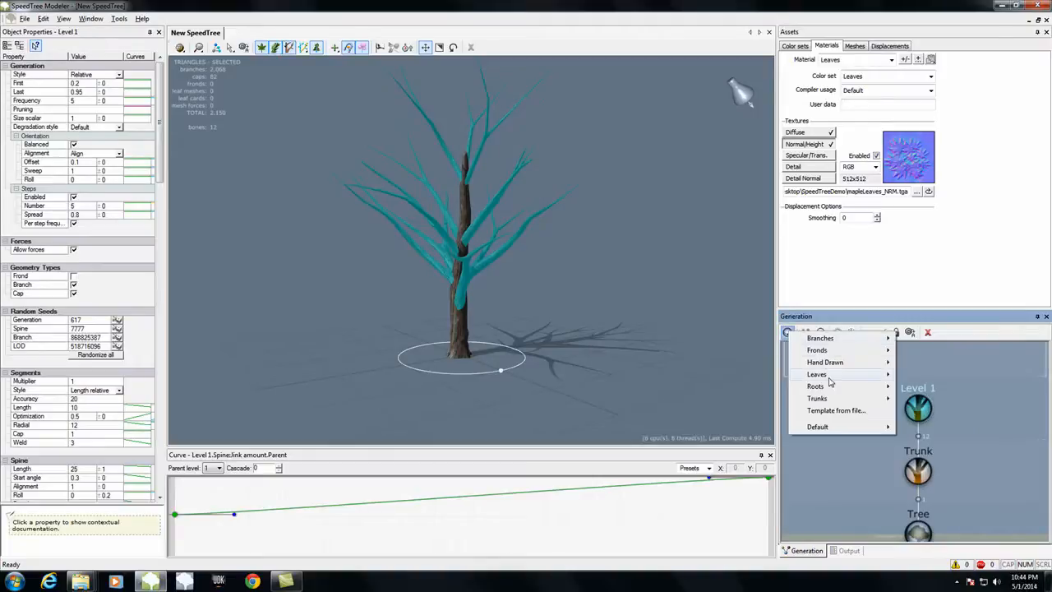
mouse_move(833, 339)
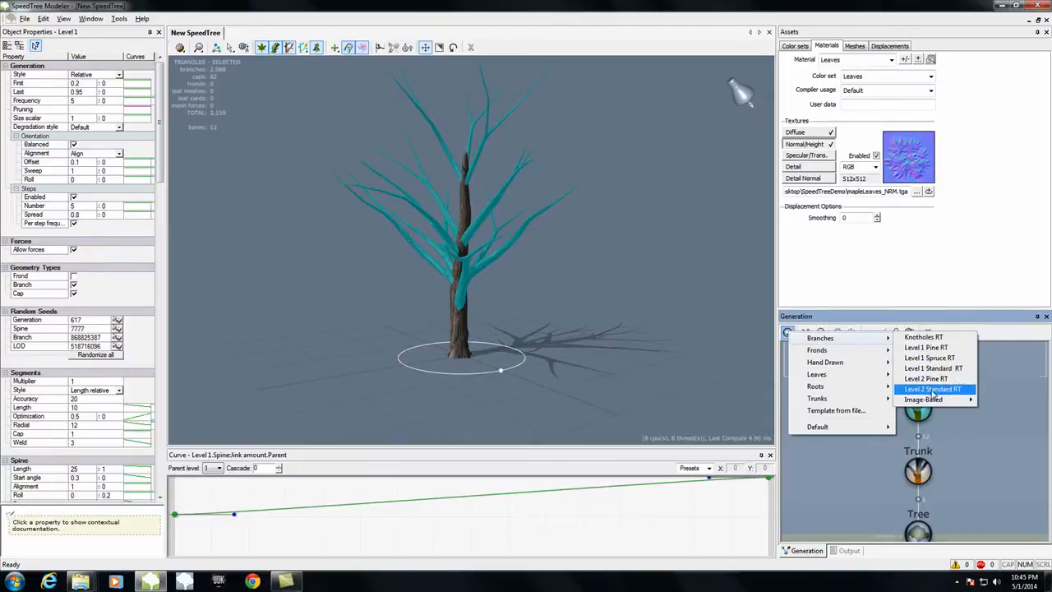
left_click(934, 389)
left_click_drag(598, 330, 658, 331)
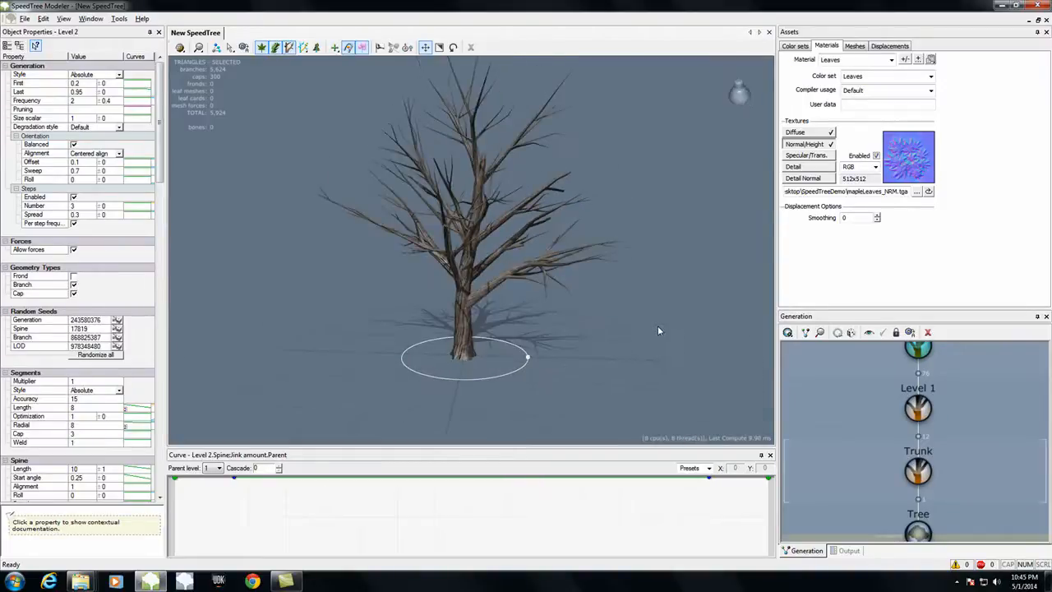
Step: Set the Level 1 branches' generation frequency to 40
left_click(917, 408)
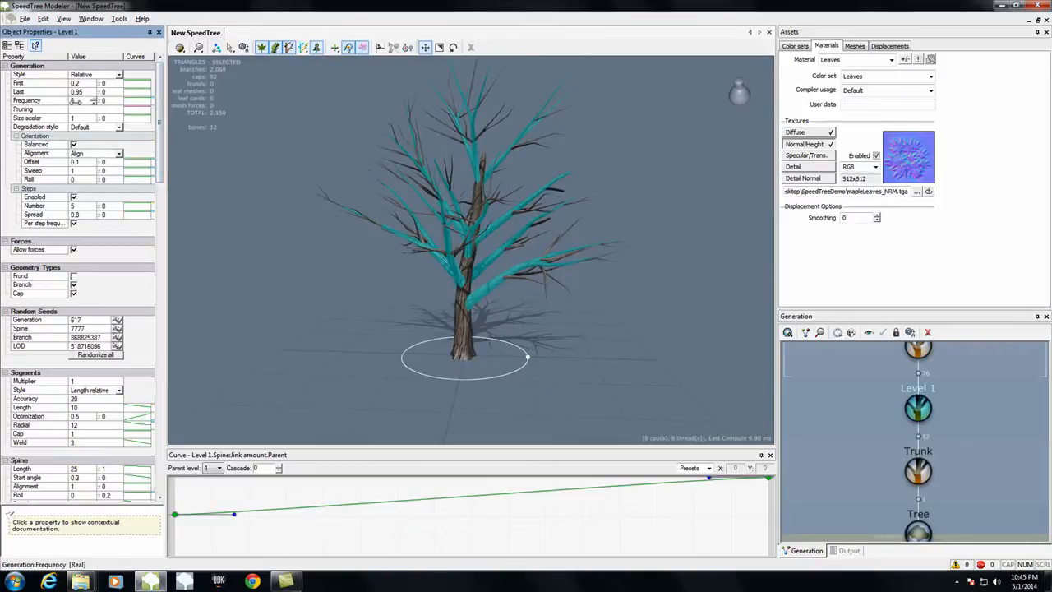
left_click_drag(94, 104, 93, 102)
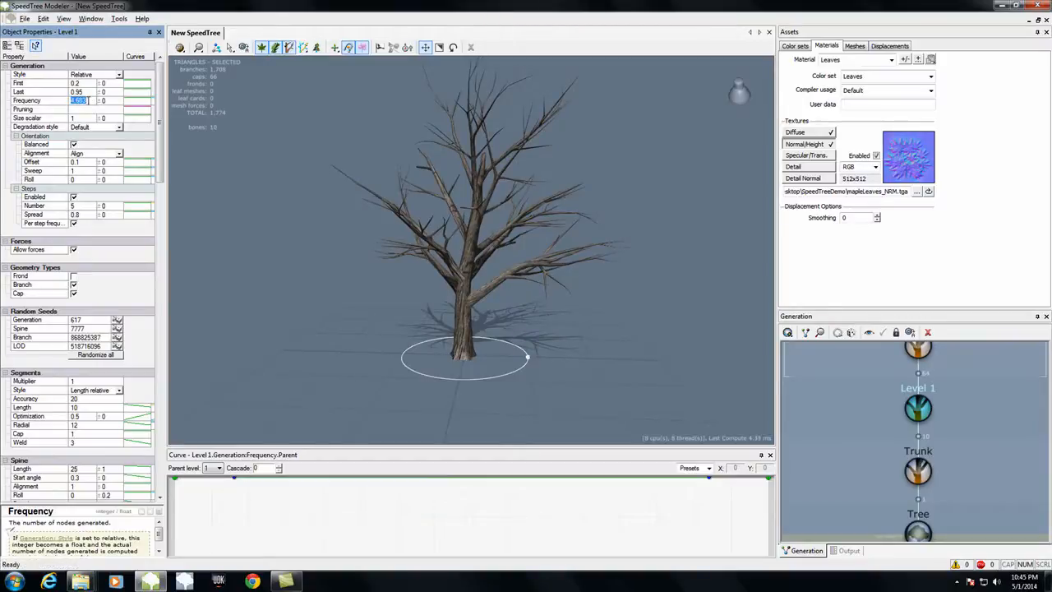
key("Return")
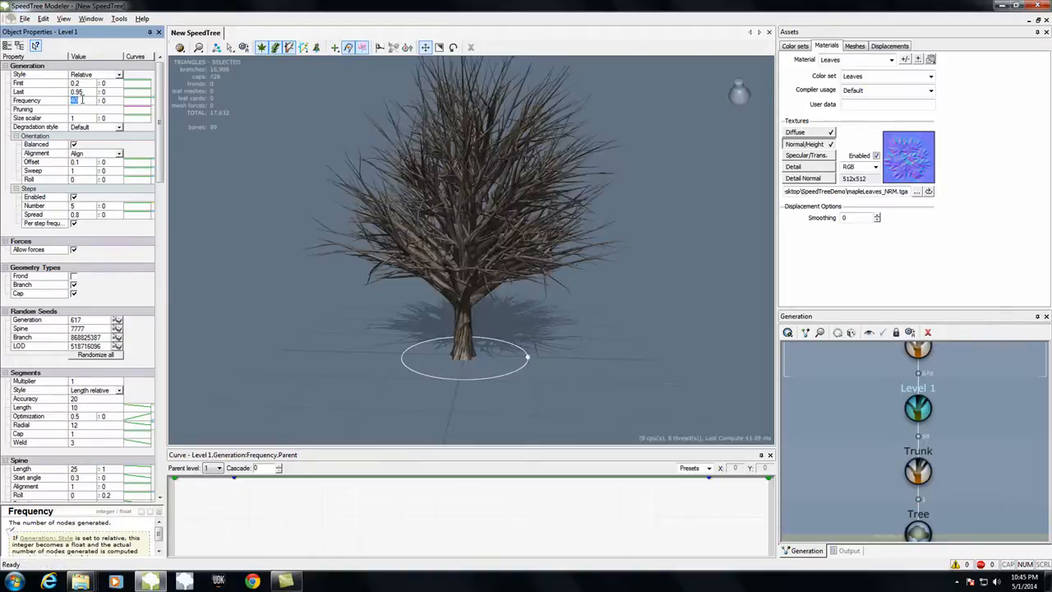
Step: Set the Level 1 branches' generation frequency to 4
key("Return")
left_click_drag(193, 176, 321, 206)
left_click_drag(609, 313, 627, 331)
left_click(917, 349)
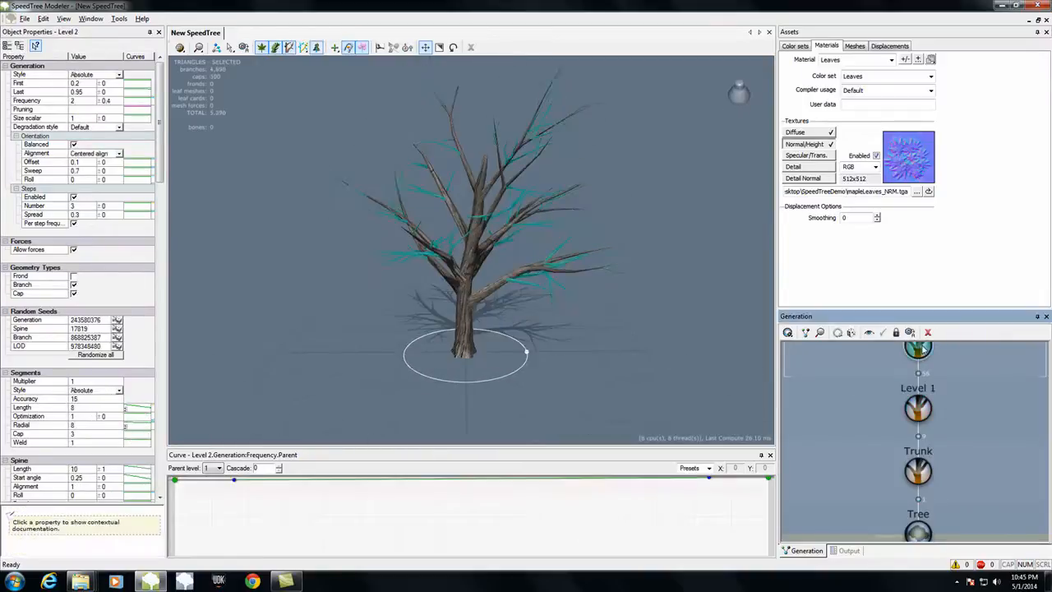
Step: Set the Level 1 branches' spine start angle to about 0.418, roll to about 1.367 and jink frequency to about 0.335
left_click(918, 406)
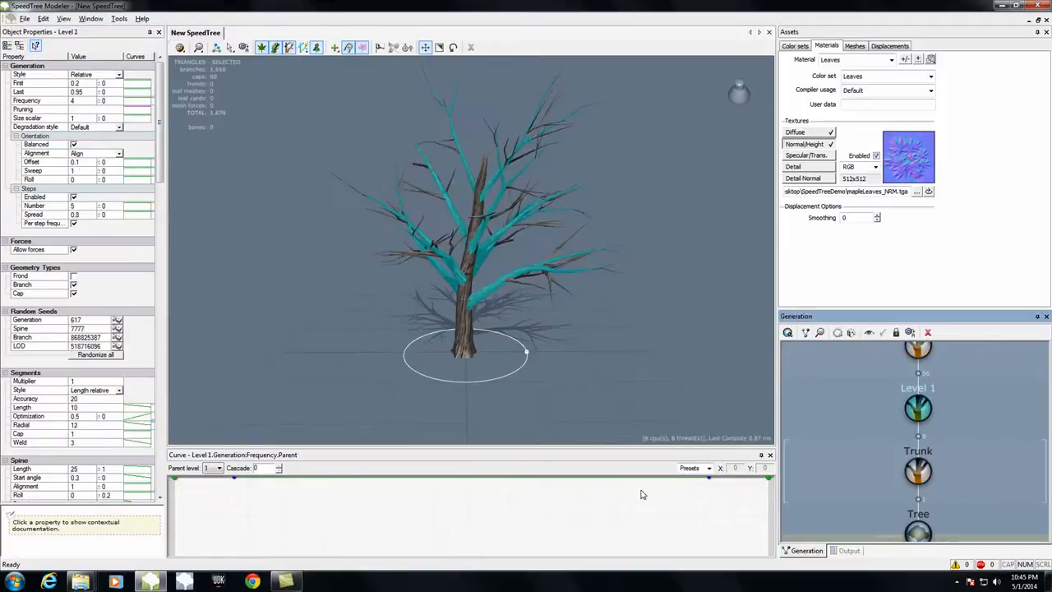
left_click_drag(160, 157, 161, 301)
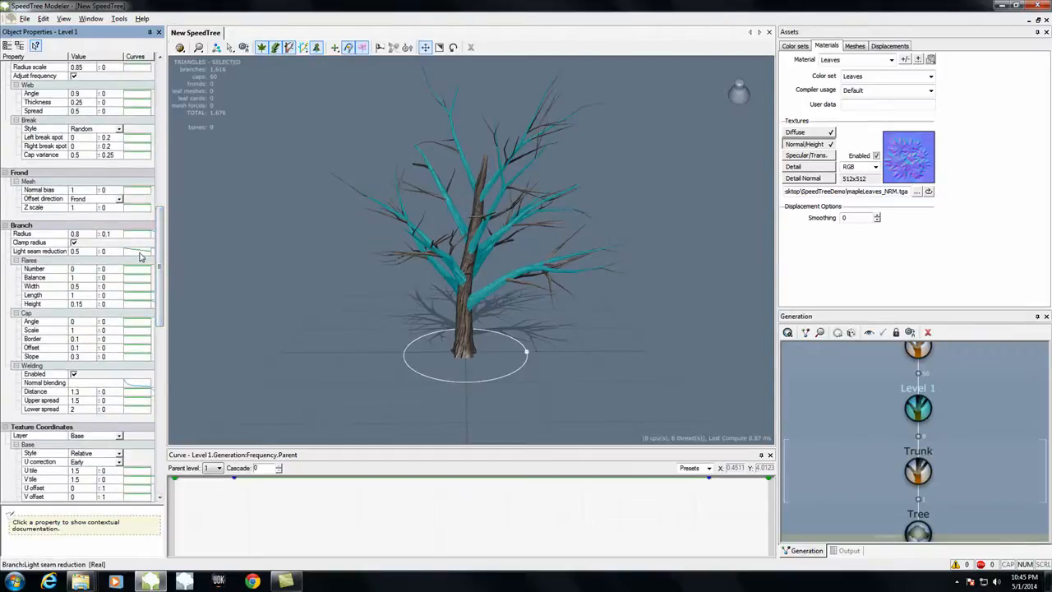
scroll(169, 219, "up", 4)
scroll(170, 220, "up", 3)
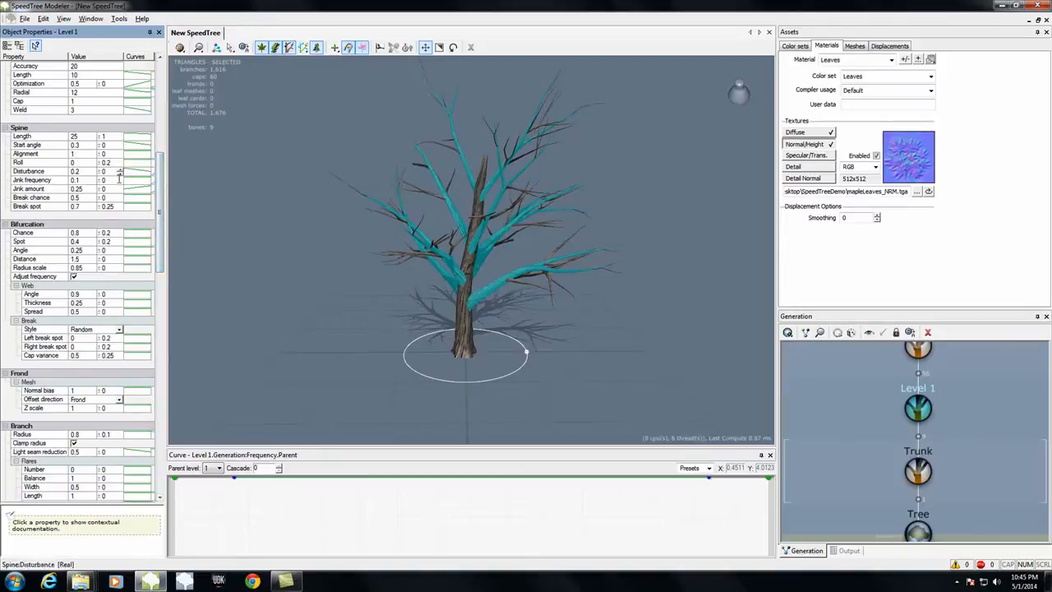
left_click_drag(337, 294, 315, 293)
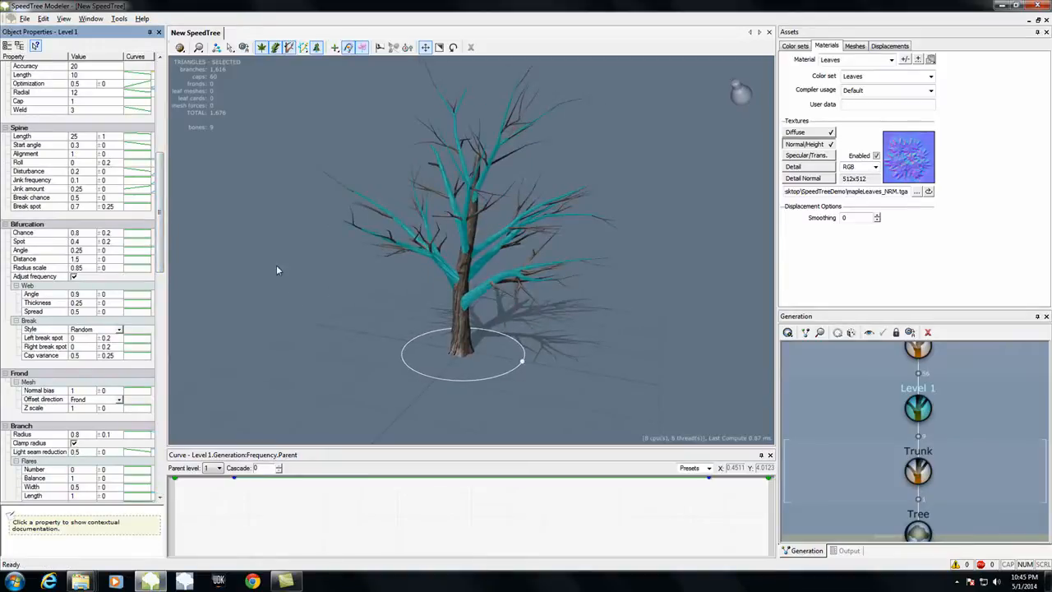
left_click_drag(95, 146, 93, 144)
left_click_drag(253, 327, 198, 329)
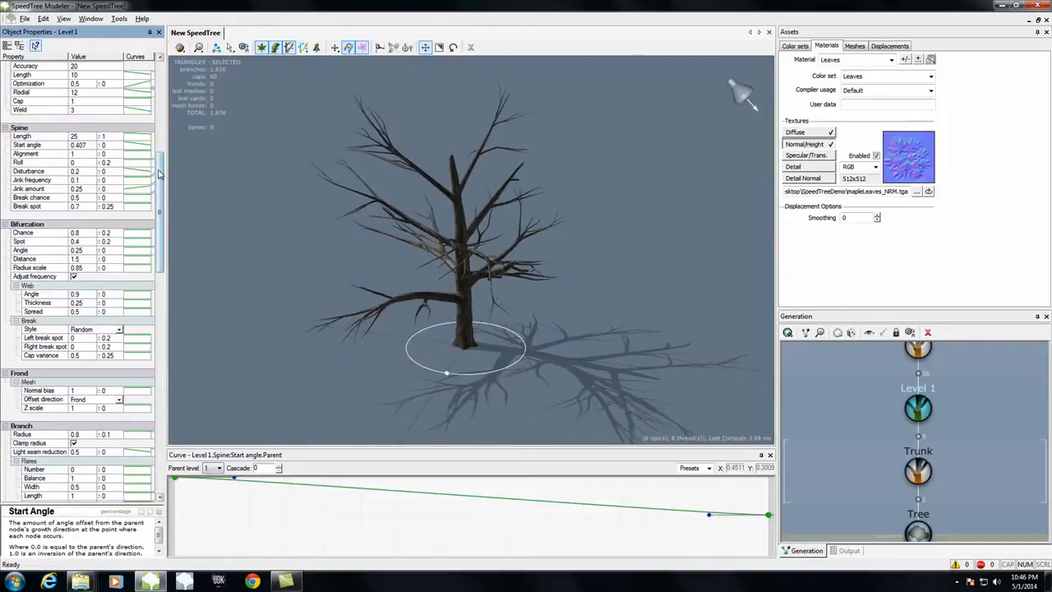
left_click_drag(160, 170, 158, 173)
left_click_drag(285, 307, 428, 300)
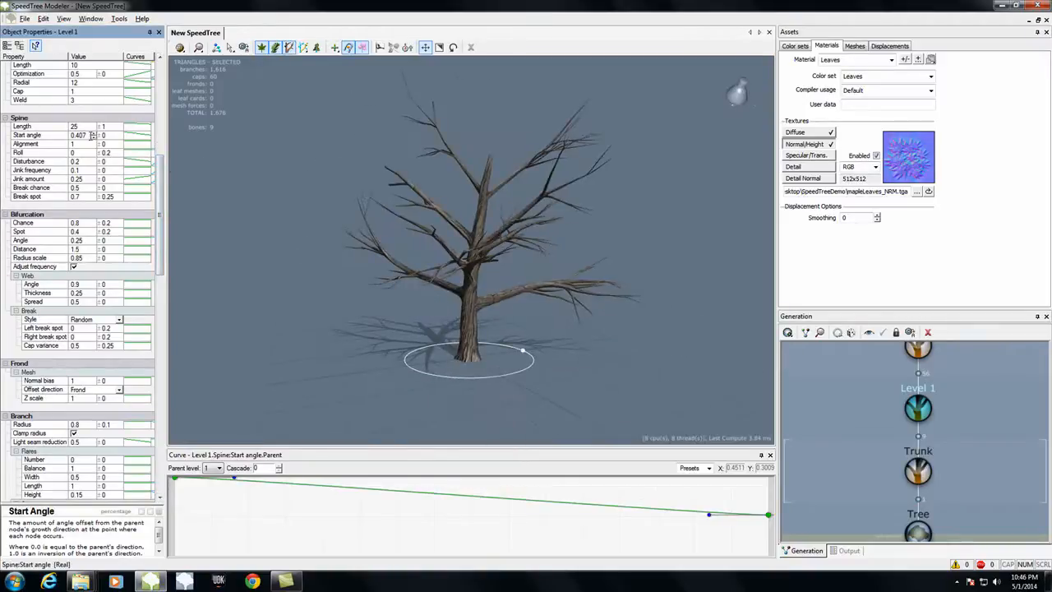
left_click_drag(95, 137, 93, 169)
left_click_drag(304, 364, 321, 380)
Step: Set the Level 2 branches' spine start angle to about 0.38
left_click(923, 352)
scroll(1002, 397, "down", 2)
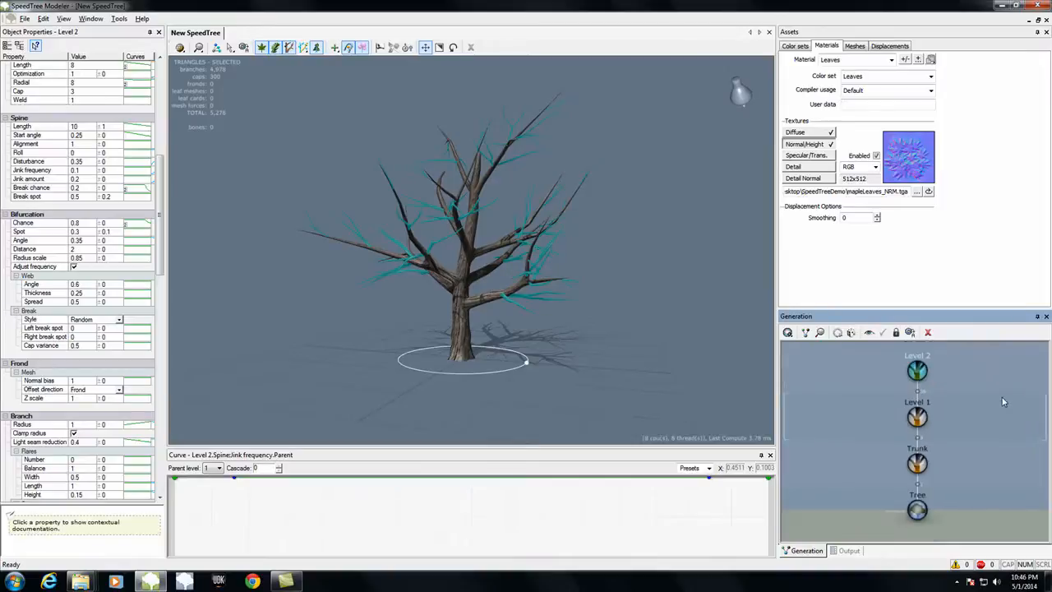
scroll(158, 194, "up", 2)
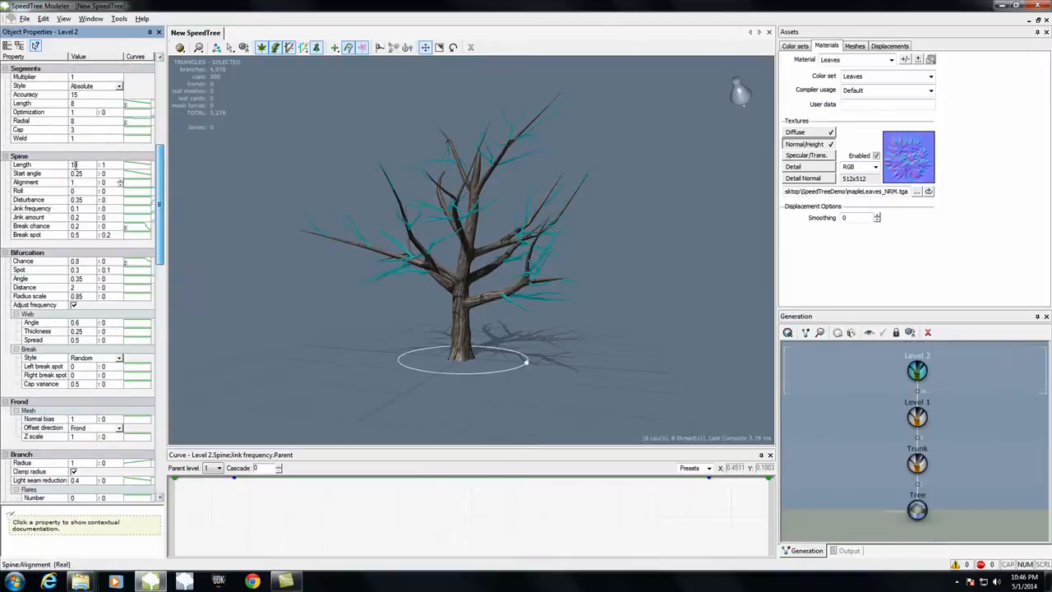
left_click_drag(263, 289, 305, 338)
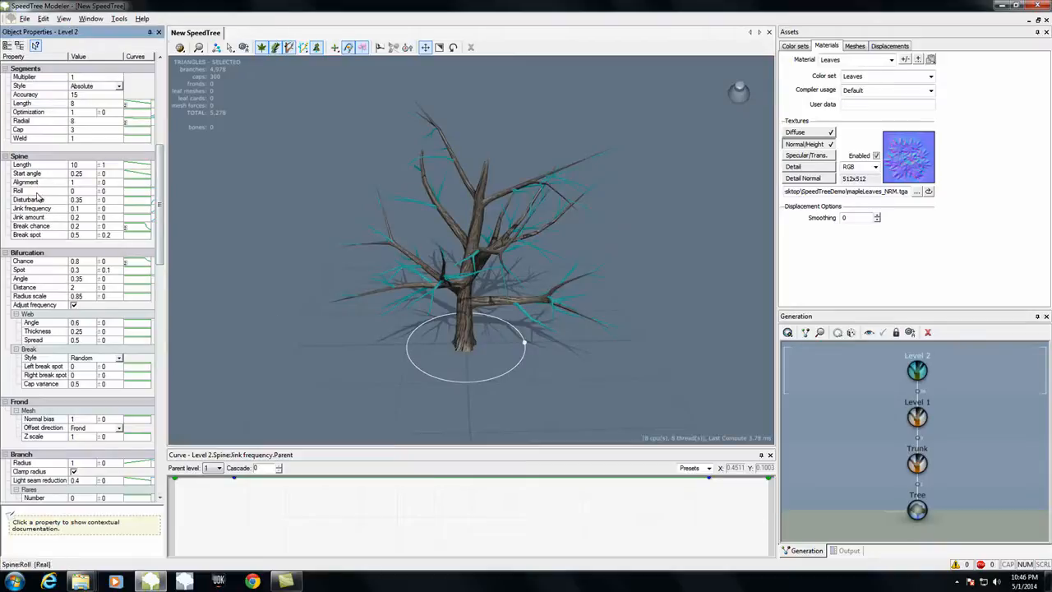
left_click_drag(94, 175, 93, 175)
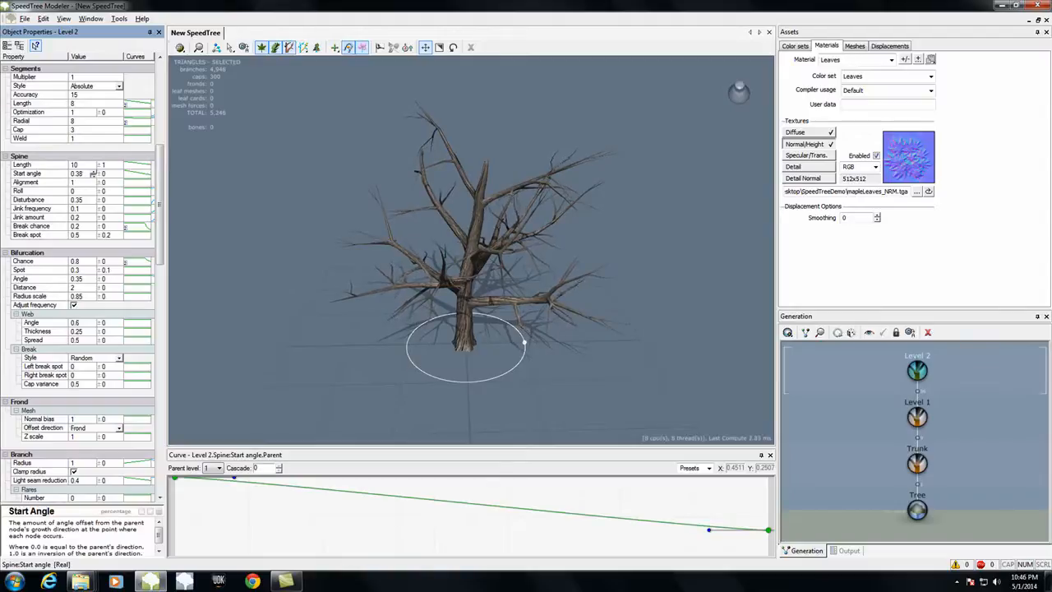
mouse_move(319, 364)
left_mouse_down()
mouse_move(402, 331)
mouse_move(438, 356)
mouse_move(275, 358)
mouse_move(309, 354)
left_mouse_up()
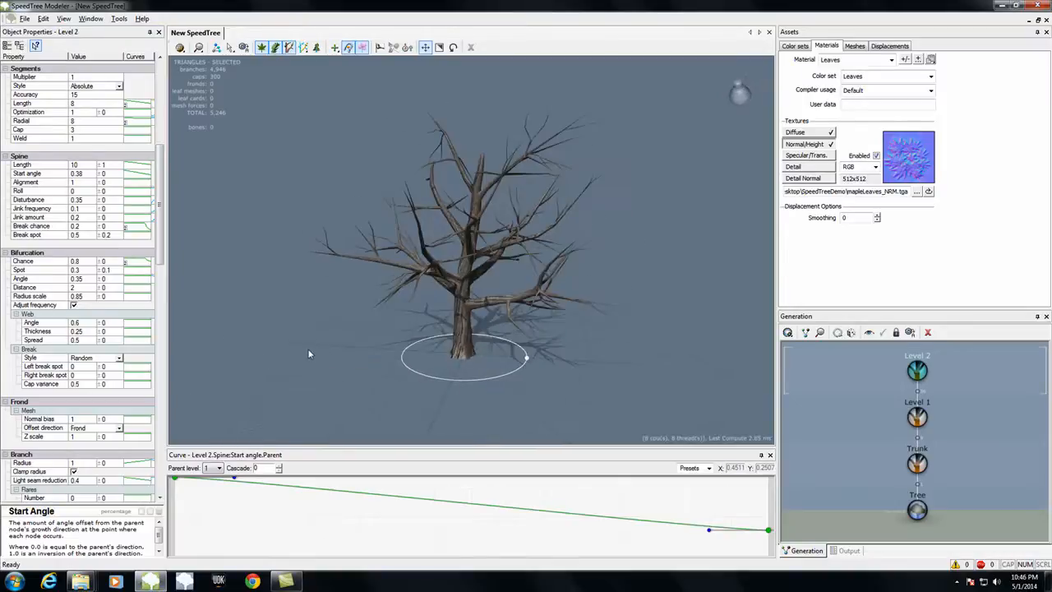
Step: Add a Standard RT leaves generator to the Level 2 generator
left_click(787, 331)
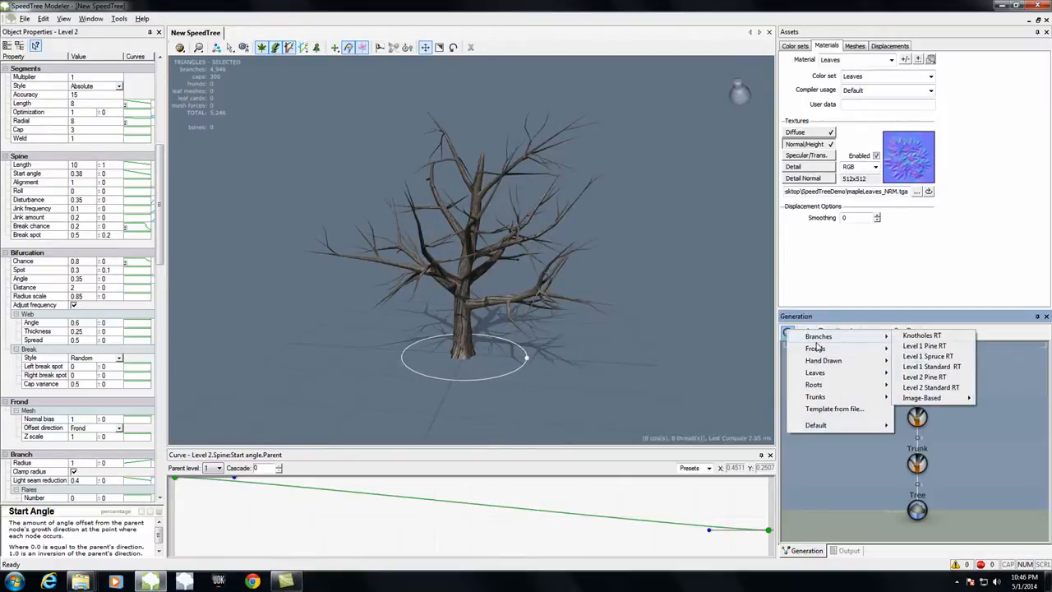
mouse_move(822, 374)
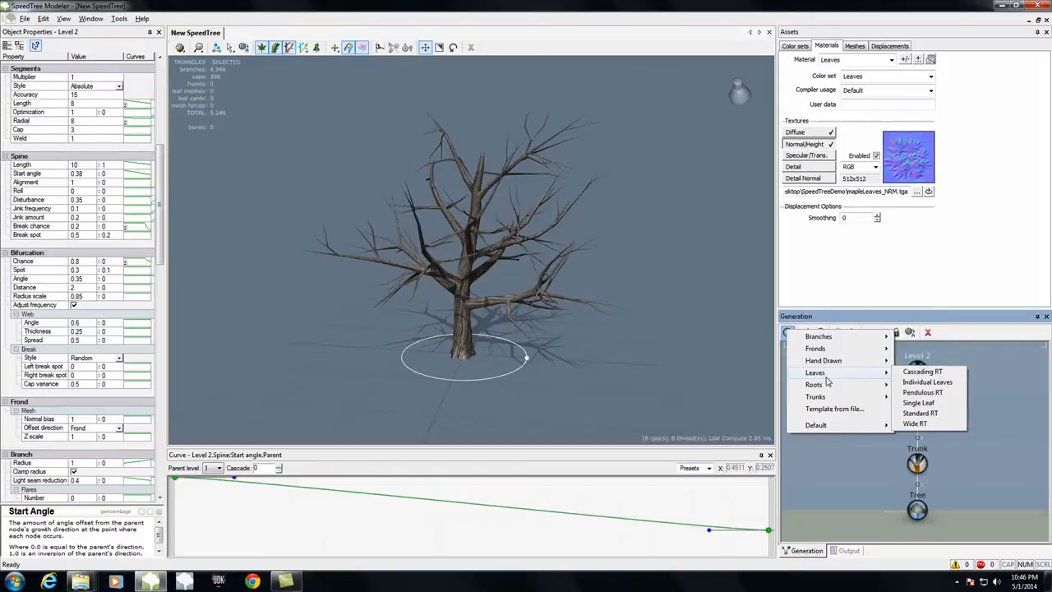
left_click(920, 413)
left_click_drag(525, 391, 625, 419)
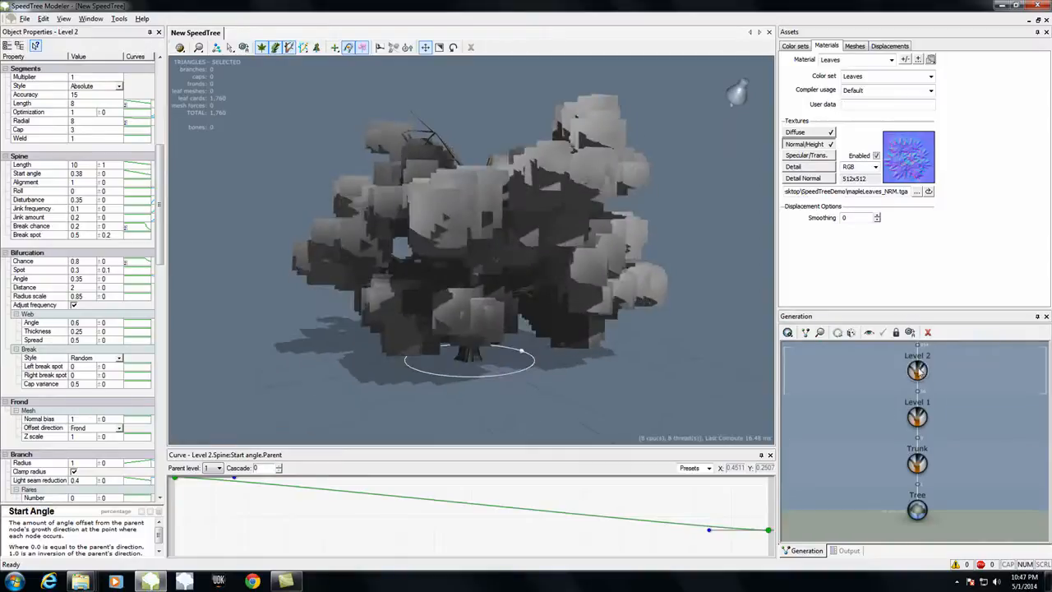
Step: Add a Standard RT leaves generator to the Level 1 generator
left_click(920, 417)
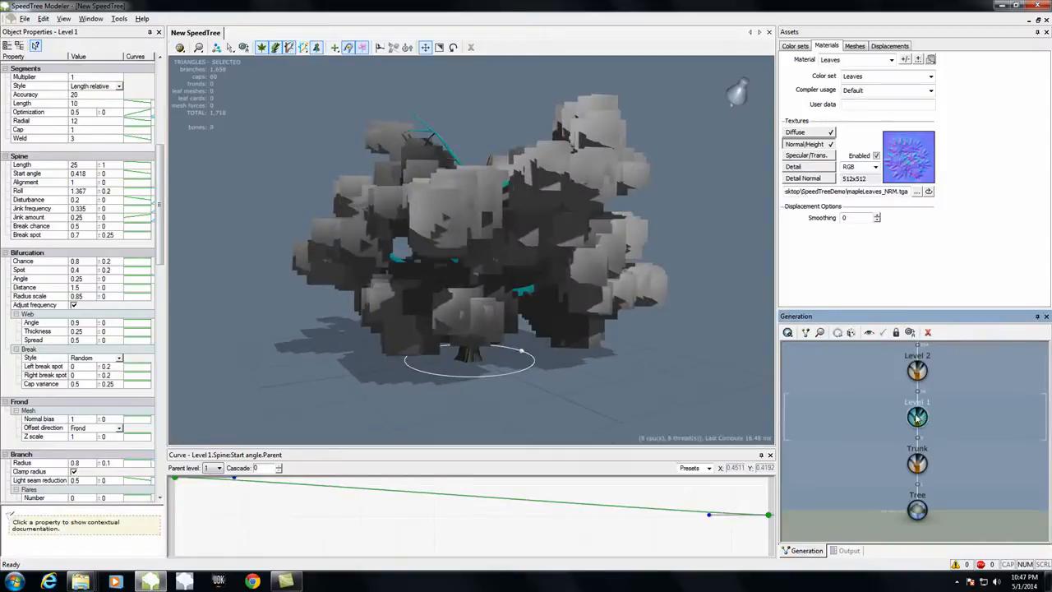
left_click(787, 333)
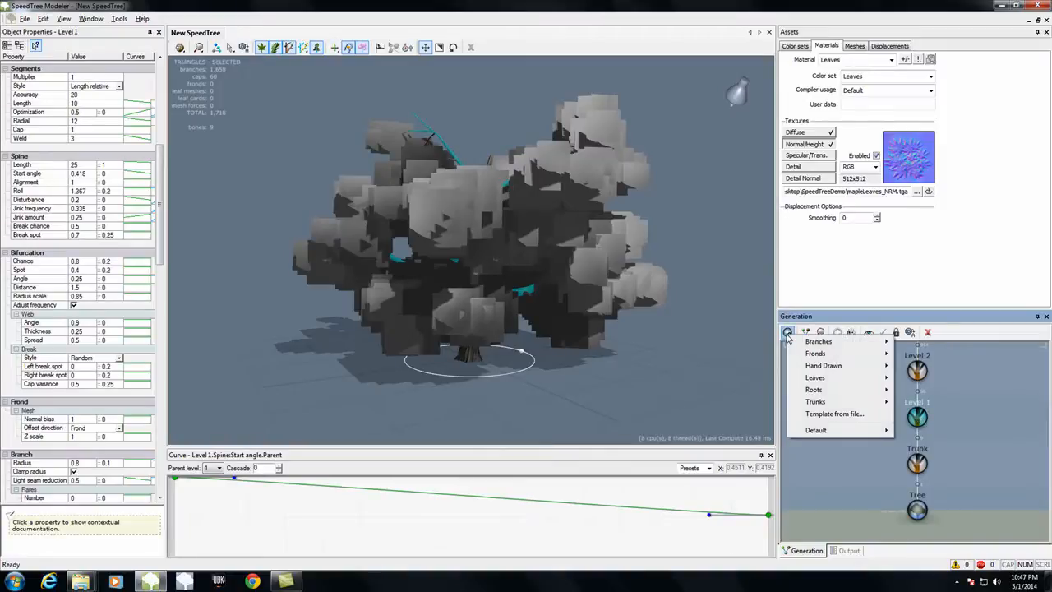
mouse_move(837, 379)
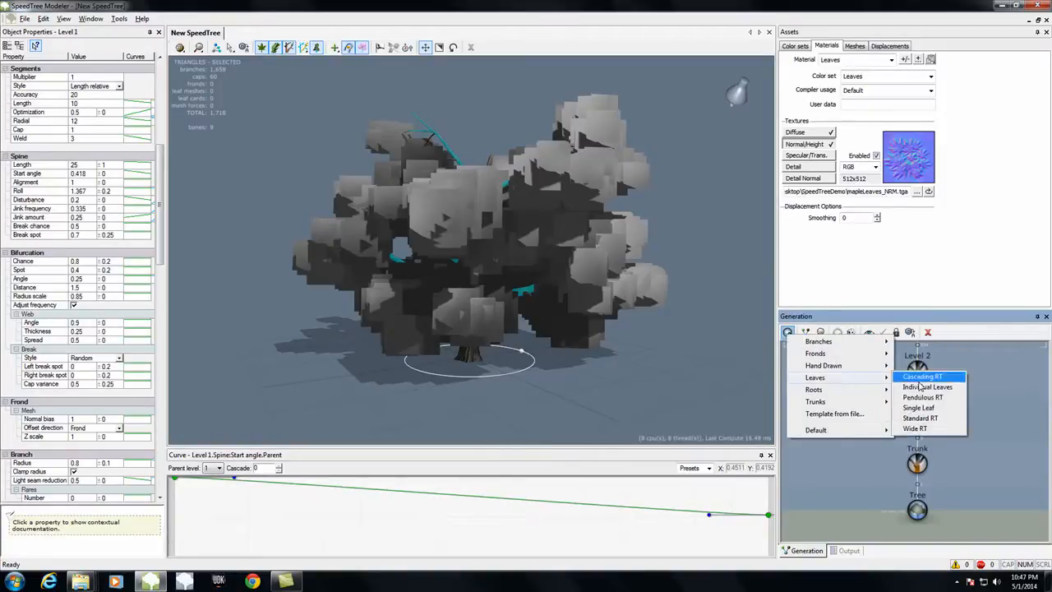
left_click(926, 418)
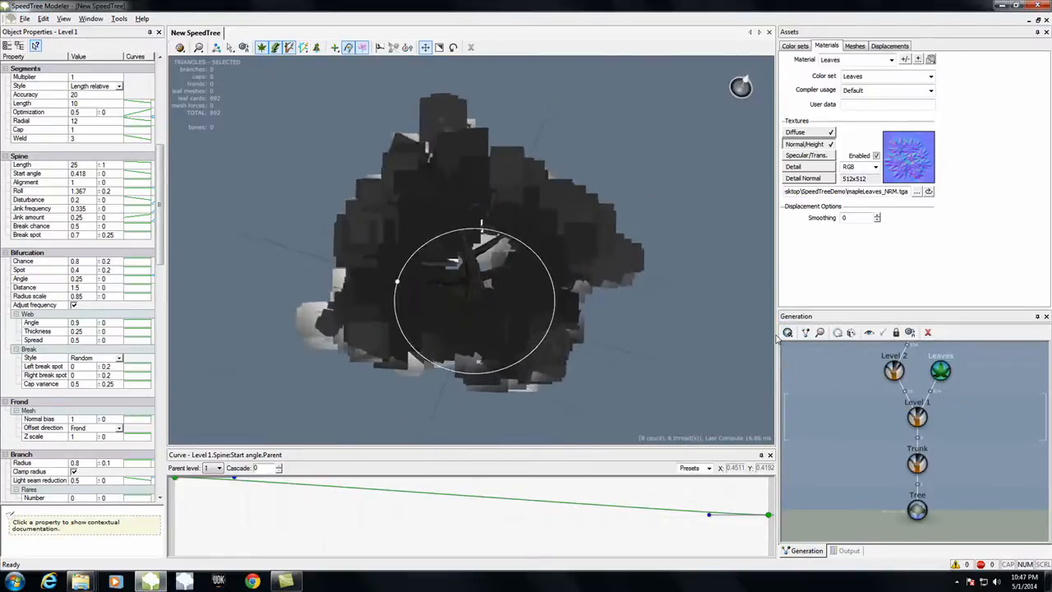
Step: Delete the link between the Level 1 generator and its Leaves generator, and link the two again
left_click(930, 396)
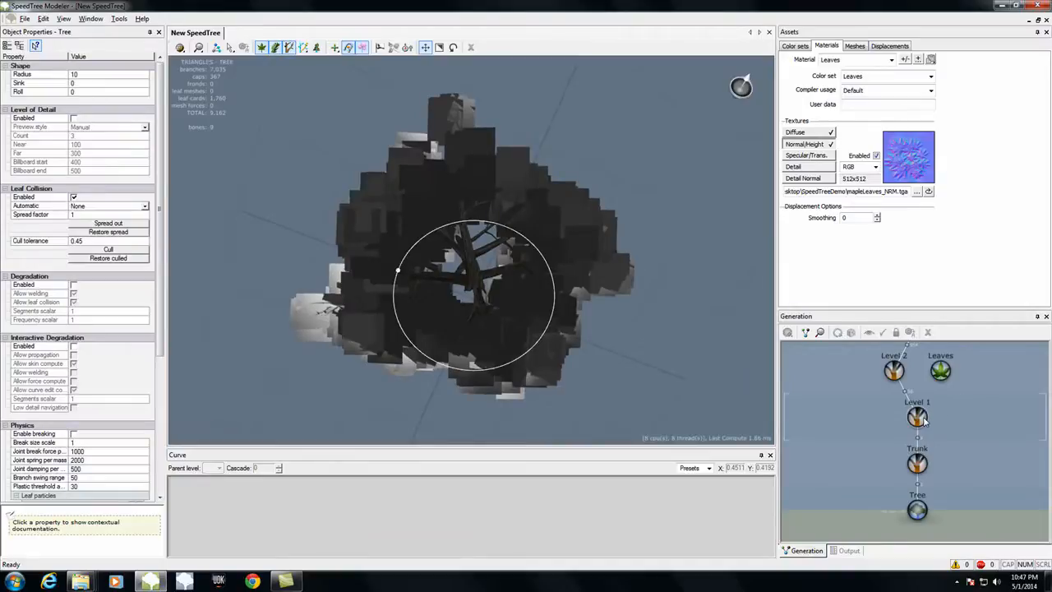
left_click(918, 417)
left_click(940, 376)
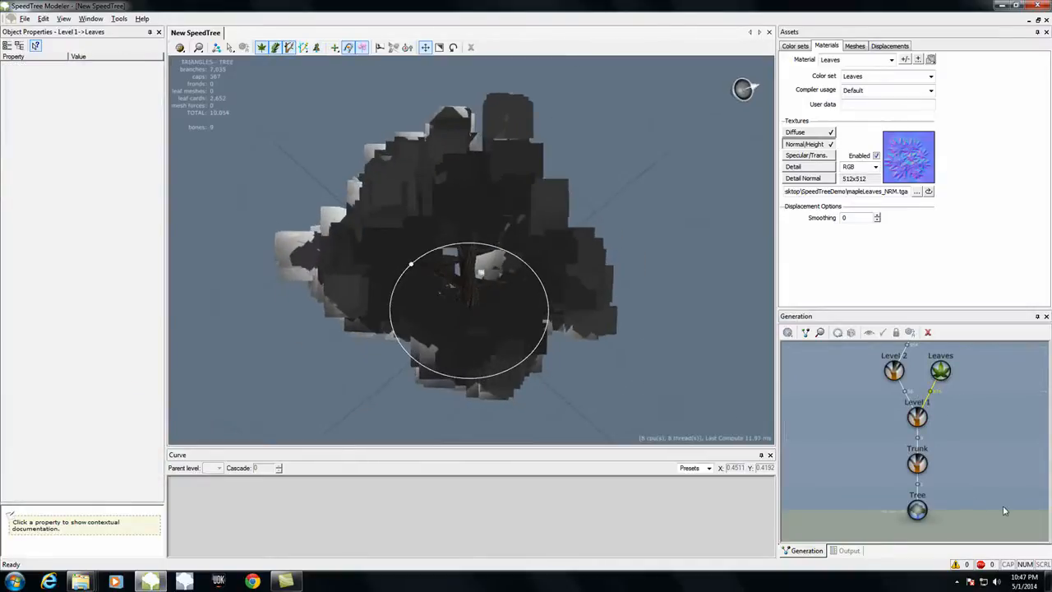
left_click_drag(668, 386, 645, 397)
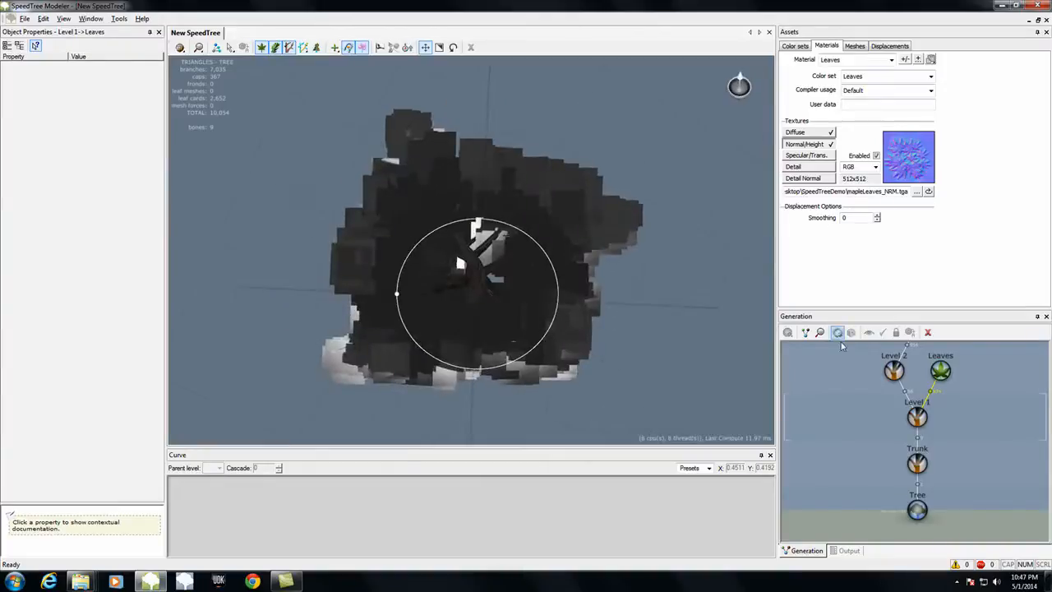
Step: Set the generation First value of the Level 1 leaves to about 0.336
left_click(941, 371)
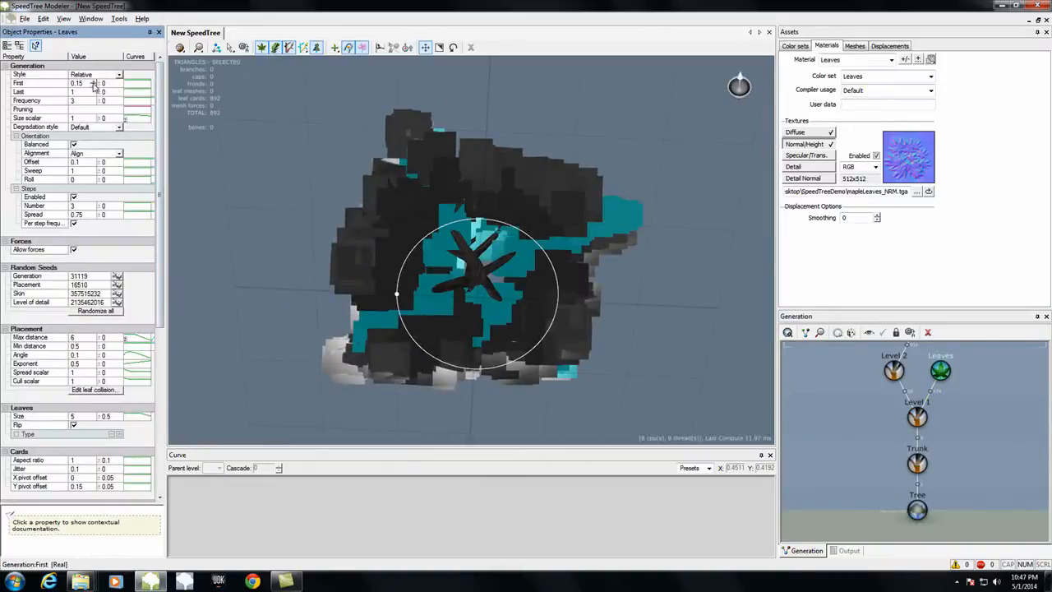
left_click_drag(94, 86, 95, 84)
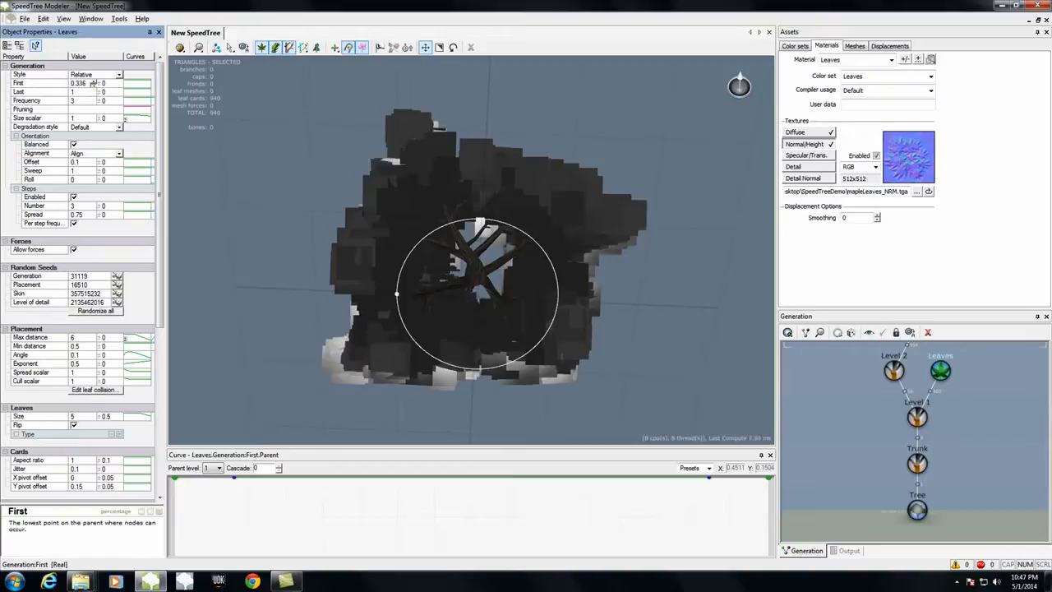
left_click_drag(298, 176, 508, 268)
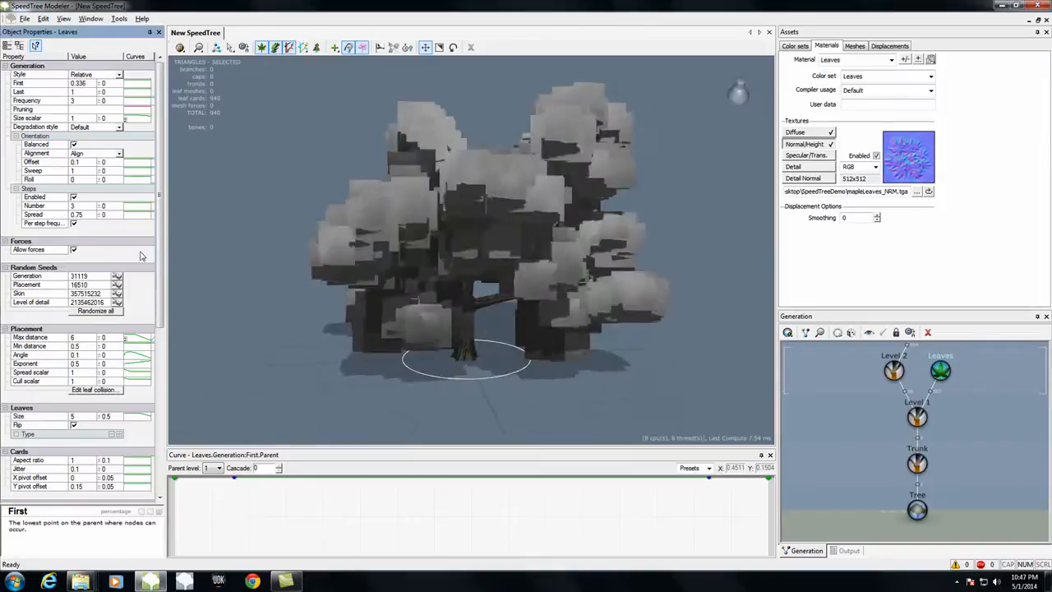
Step: Add a leaf type to the Level 1 leaves and assign it the Leaves material
scroll(161, 254, "down", 1)
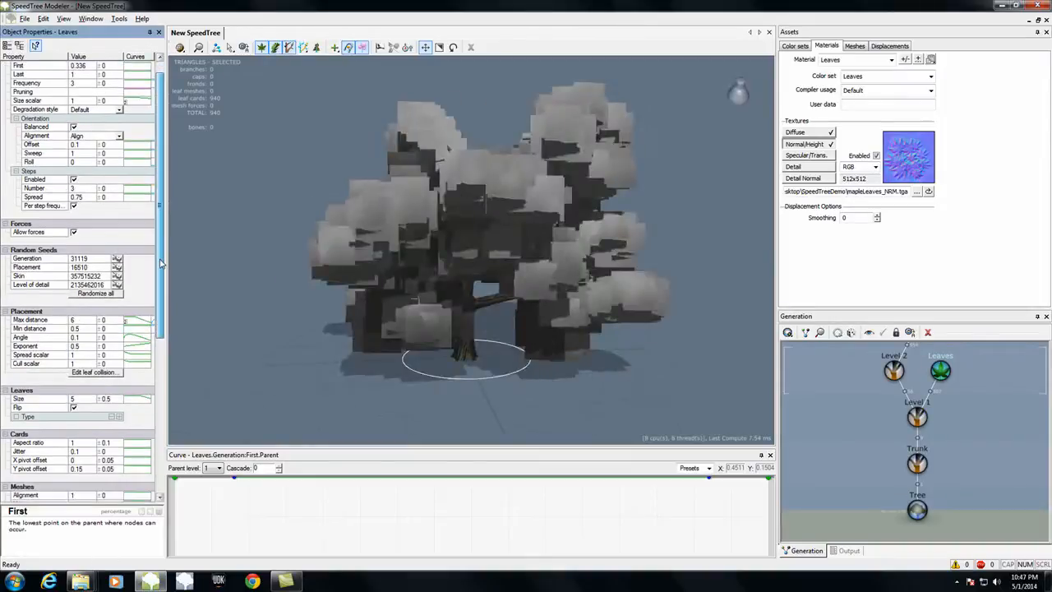
left_click(115, 416)
left_click(119, 443)
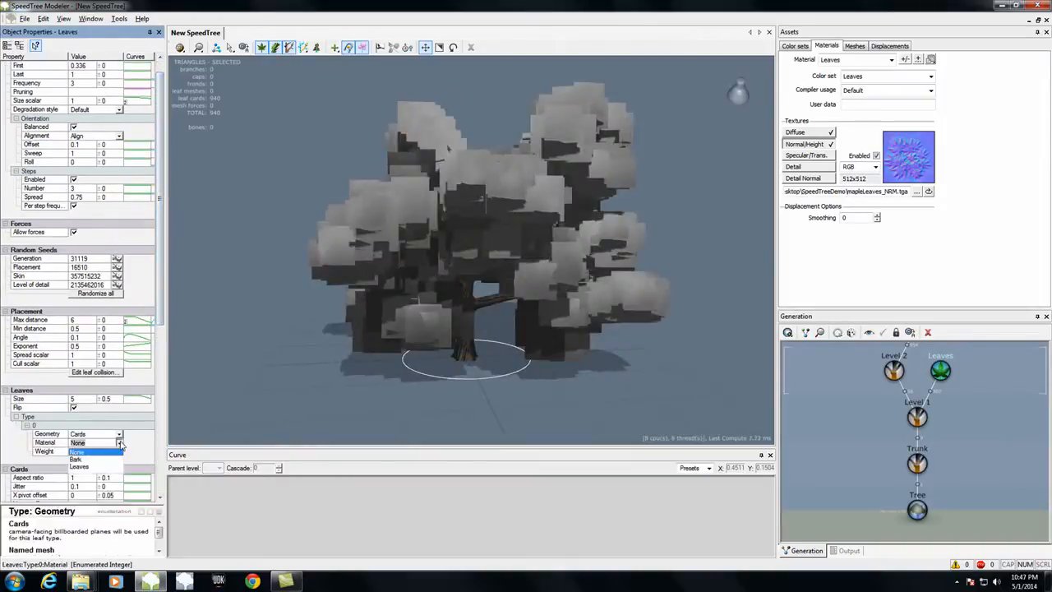
left_click(78, 466)
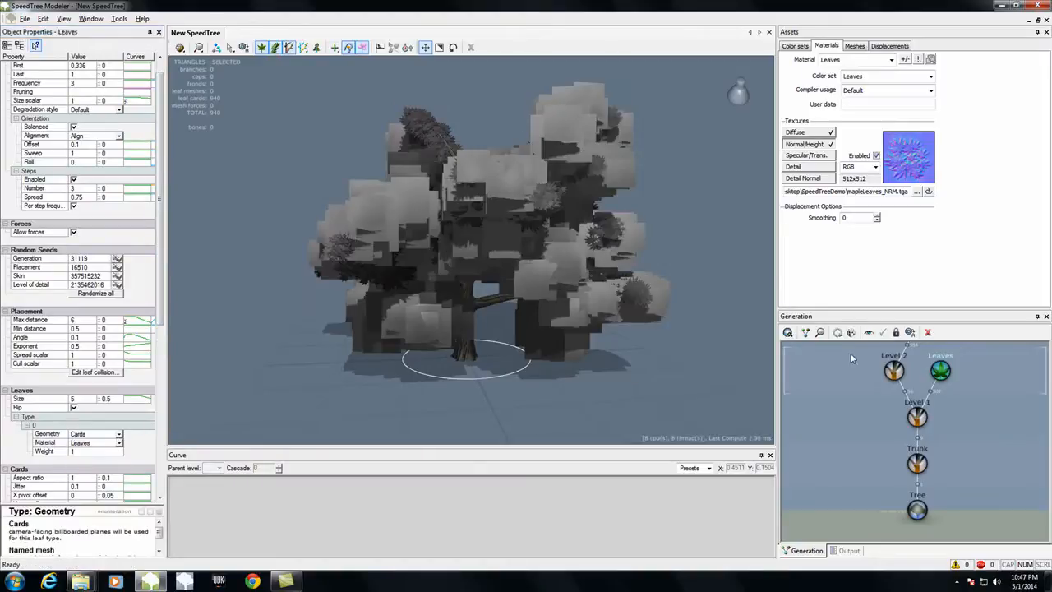
Step: Add a leaf type to the Leaves generator on Level 2 and assign it the Leaves material
scroll(1004, 390, "down", 1)
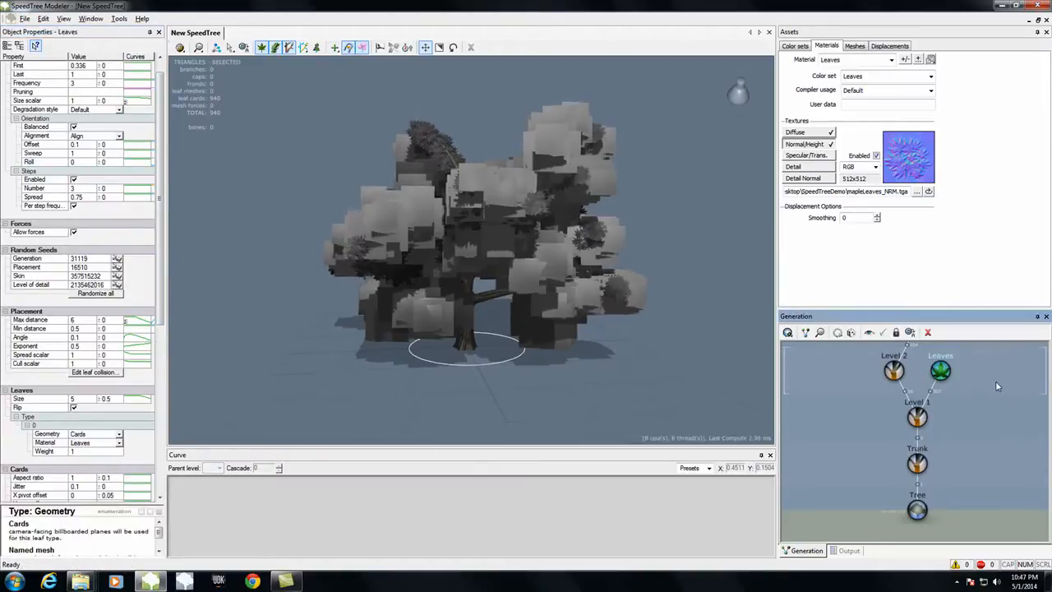
middle_click_drag(994, 380, 995, 411)
left_click(919, 354)
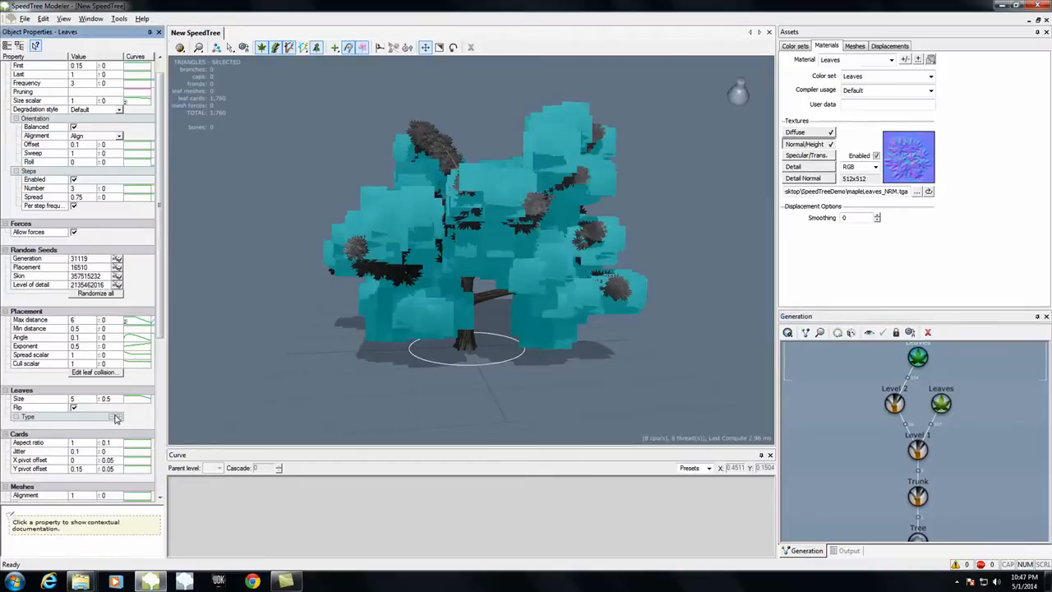
left_click(117, 418)
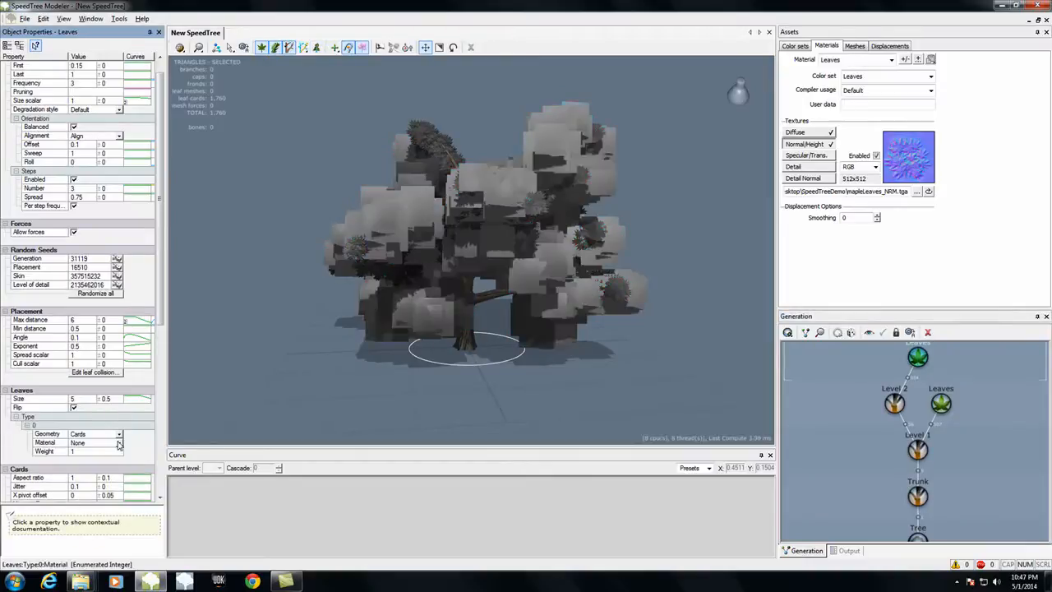
left_click(119, 443)
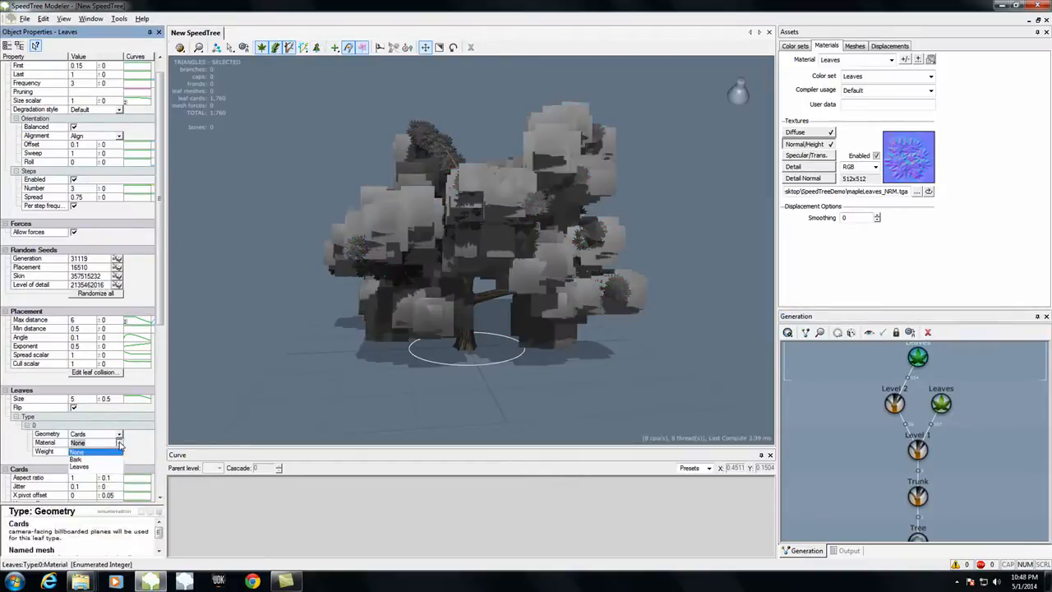
left_click(79, 467)
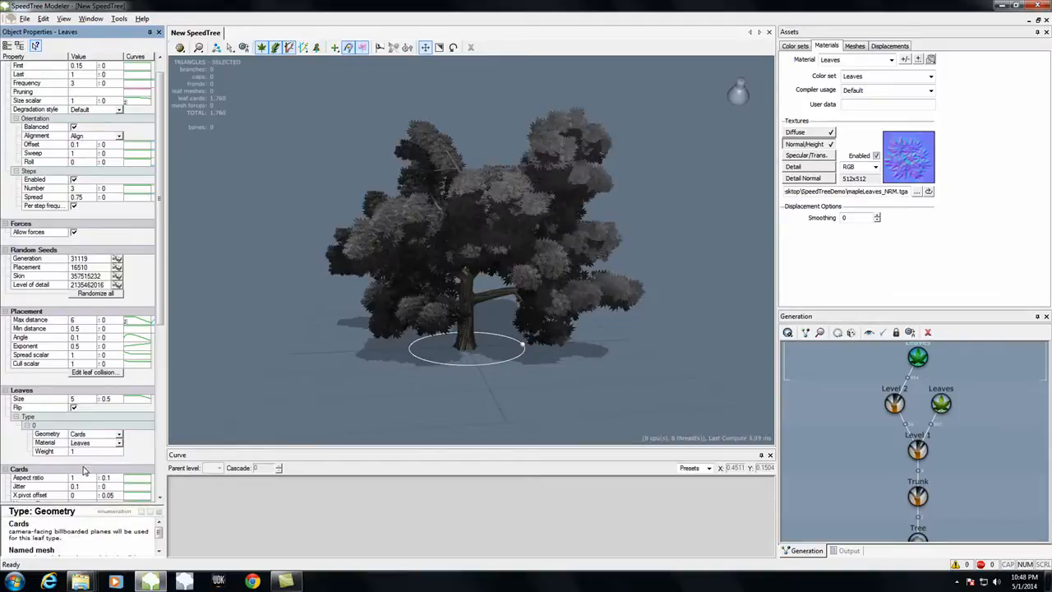
left_click_drag(302, 380, 601, 397)
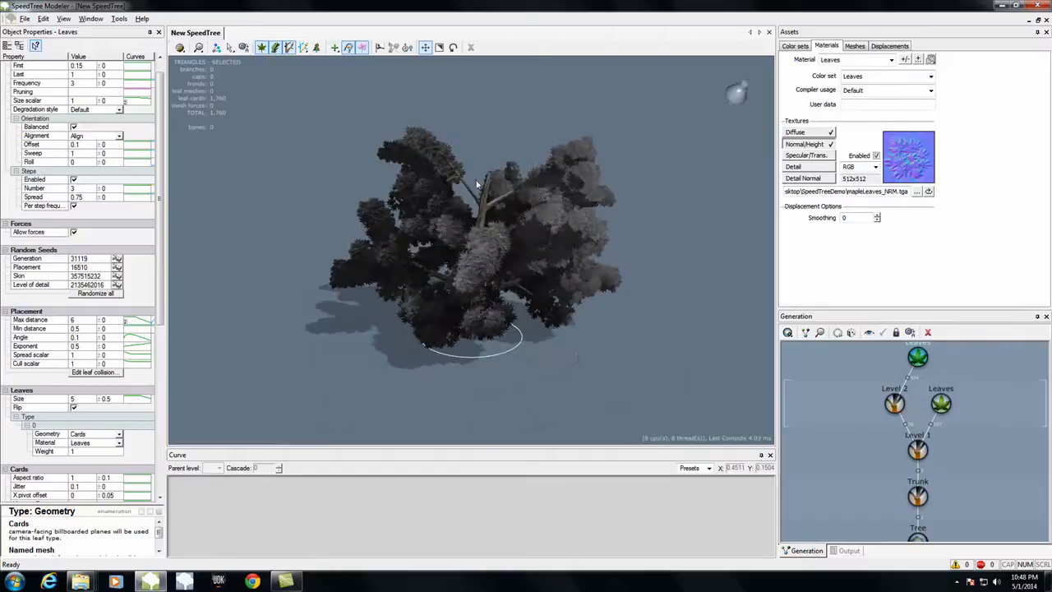
left_click_drag(565, 302, 563, 363)
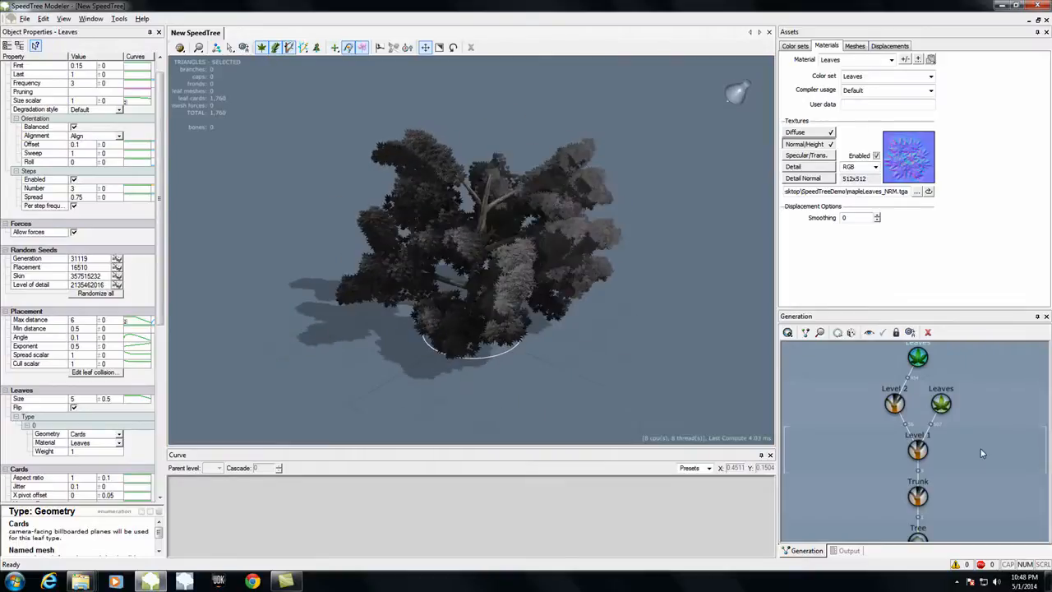
Step: Adjust the generation Last value of the Level 1 branches slightly and check the tree's shape
left_click(917, 450)
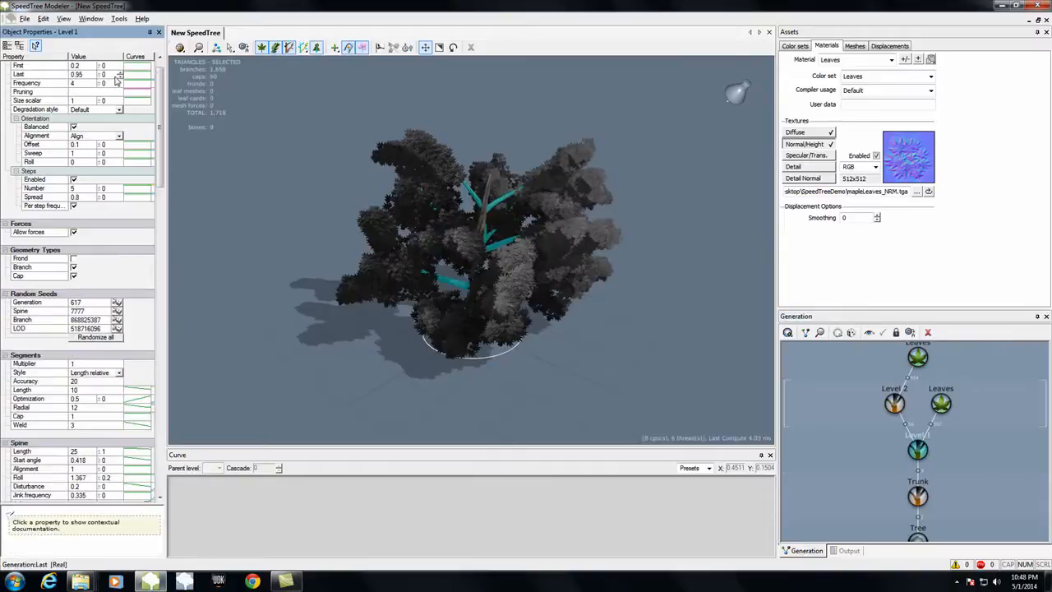
left_click_drag(93, 75, 93, 74)
mouse_move(577, 308)
left_mouse_down()
mouse_move(541, 292)
mouse_move(651, 286)
mouse_move(543, 281)
mouse_move(575, 295)
left_mouse_up()
Step: Add a Standard RT leaves generator to the Trunk
left_click(917, 495)
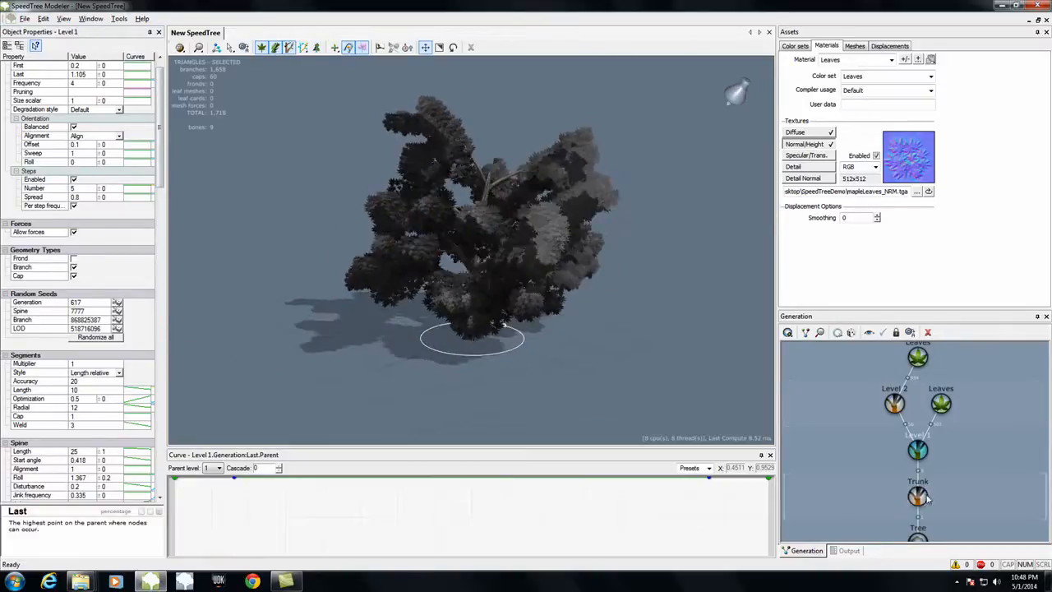
left_click(787, 333)
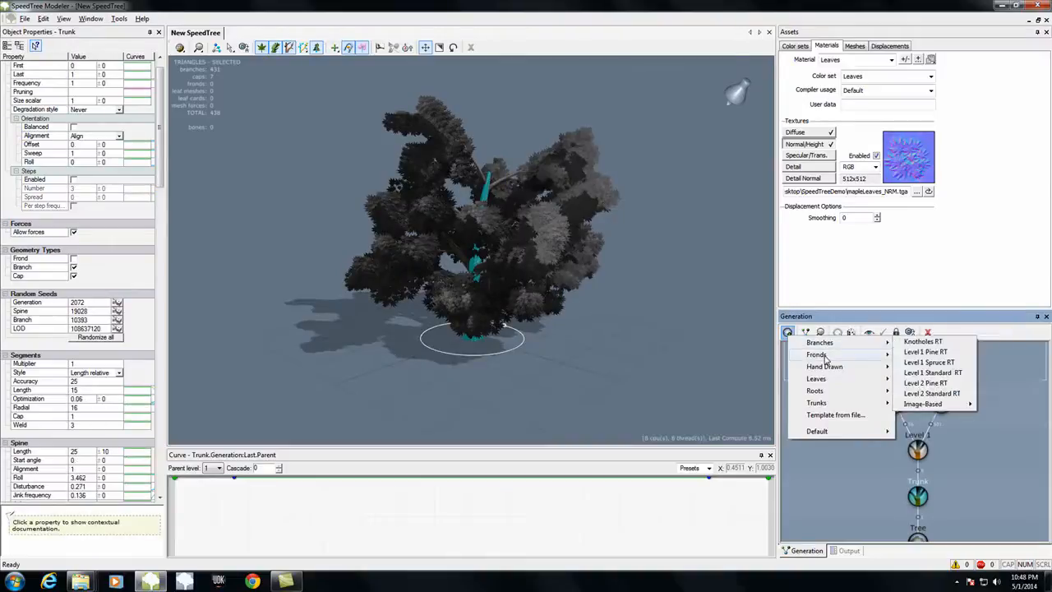
mouse_move(825, 355)
mouse_move(832, 386)
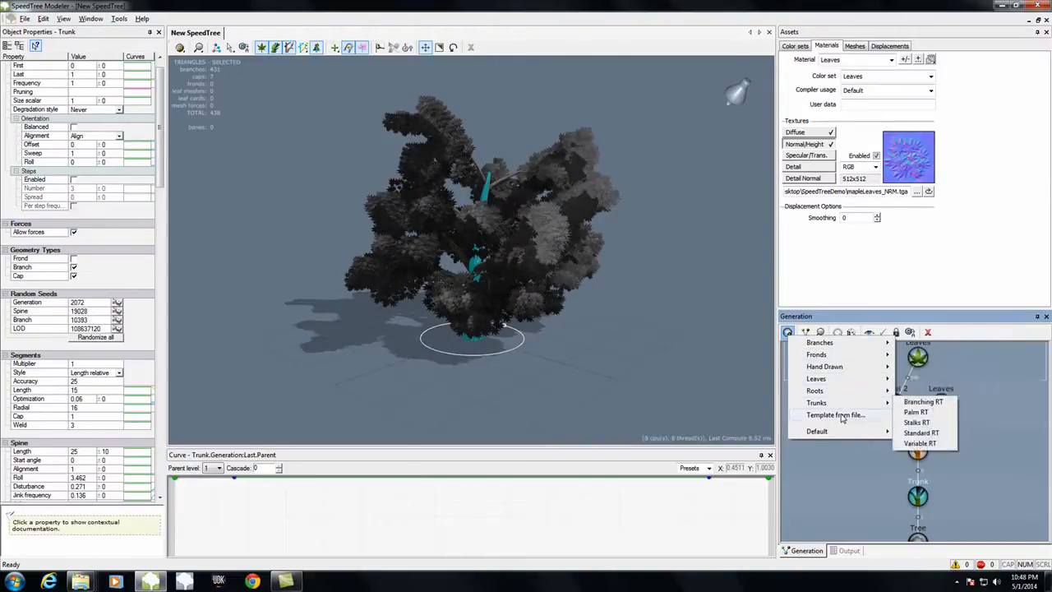
left_click(921, 418)
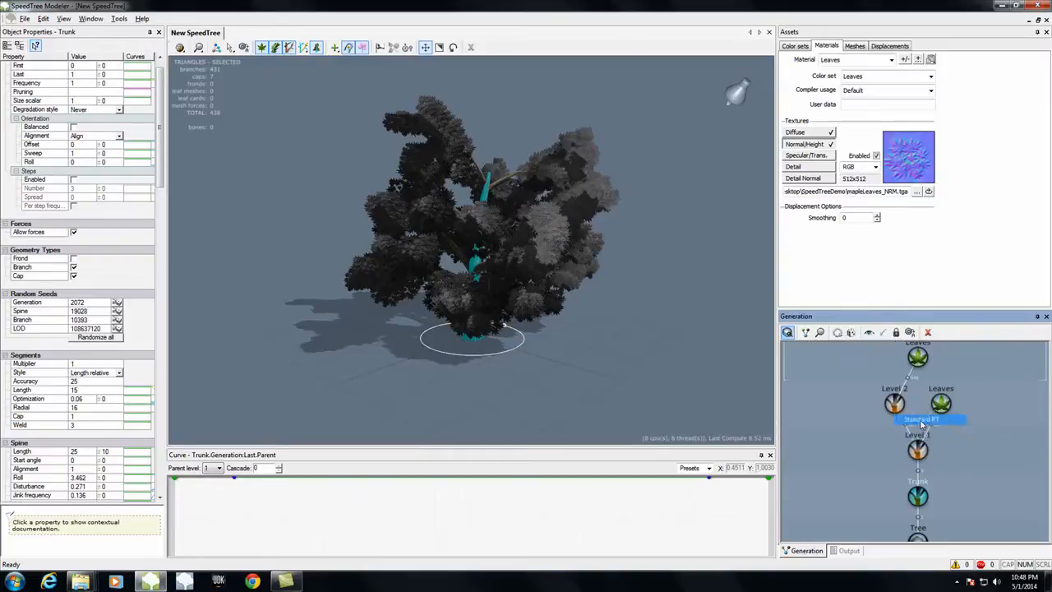
left_click_drag(540, 358, 597, 359)
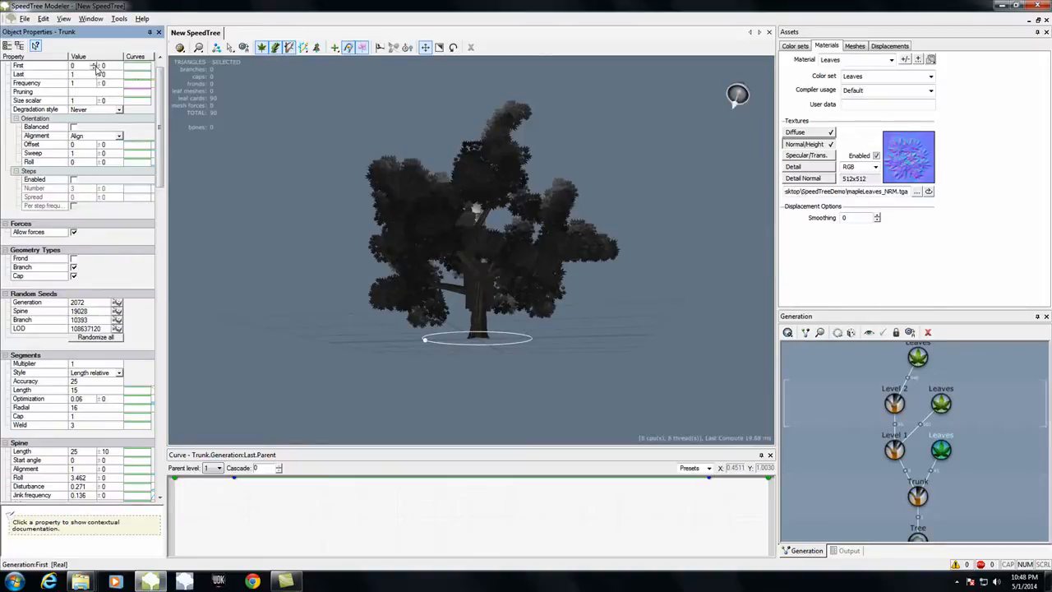
Step: Set the generation First value of the Trunk's leaves to about 0.798
left_click_drag(94, 67, 94, 57)
key("ctrl+z")
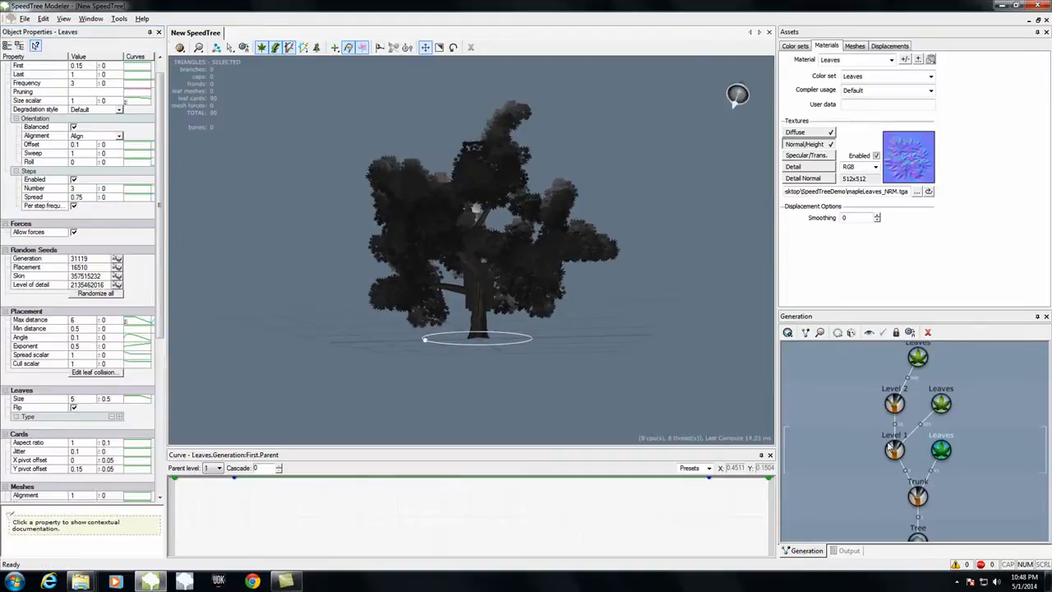
left_click_drag(700, 421, 664, 372)
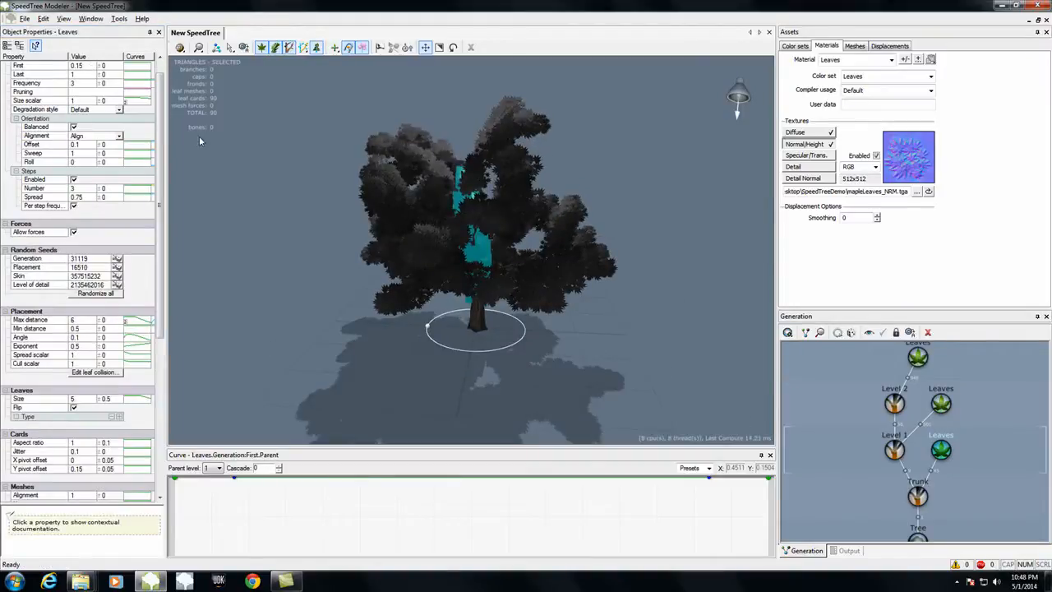
left_click_drag(94, 70, 93, 64)
left_click_drag(271, 202, 328, 215)
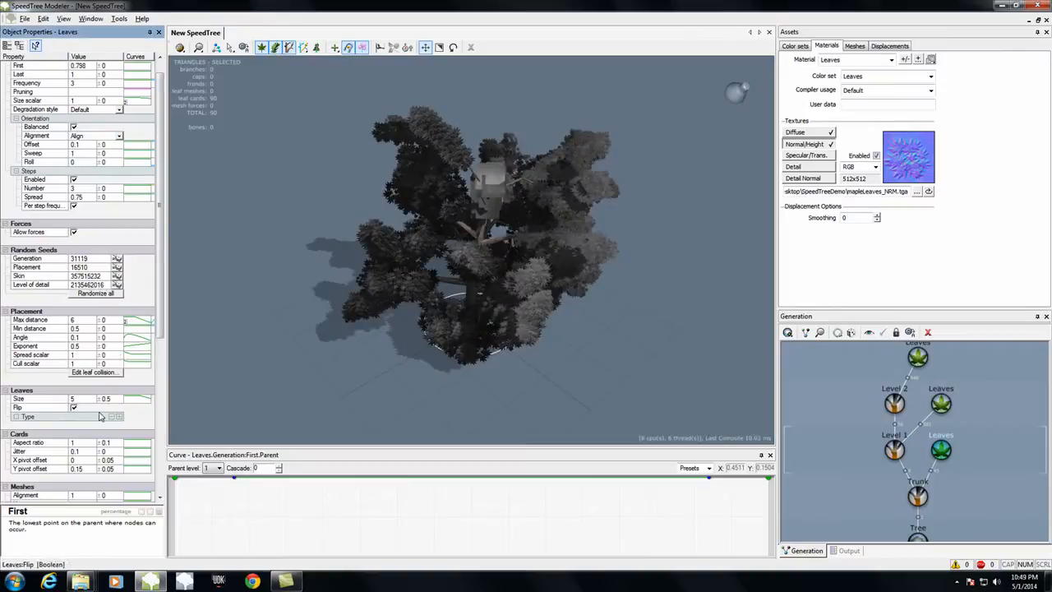
Step: Add a leaf type to the Trunk's leaves and assign it the Leaves material
left_click(117, 418)
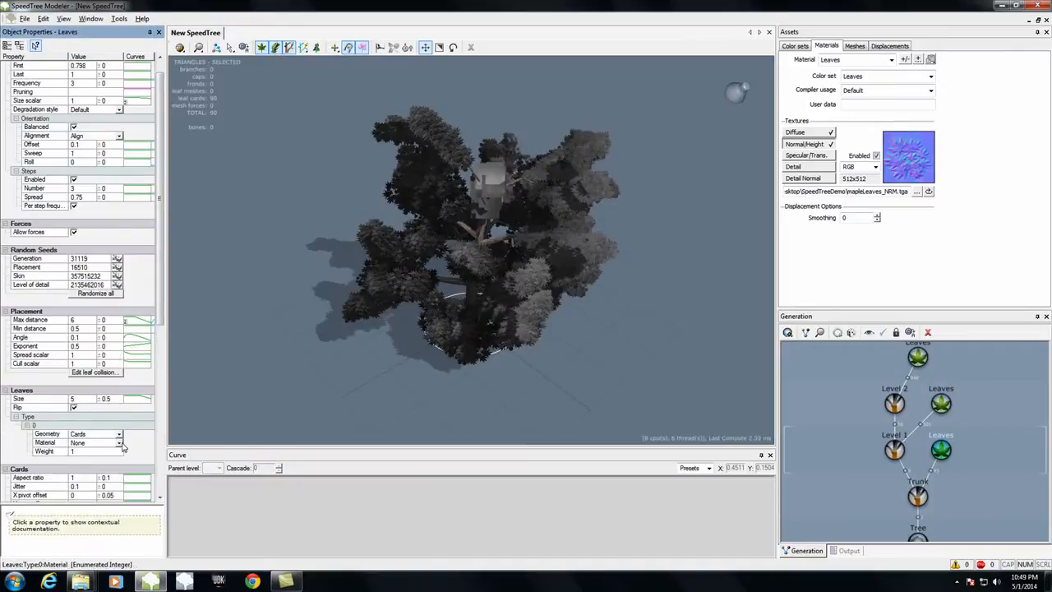
left_click(119, 443)
left_click(79, 467)
left_click_drag(411, 435, 386, 404)
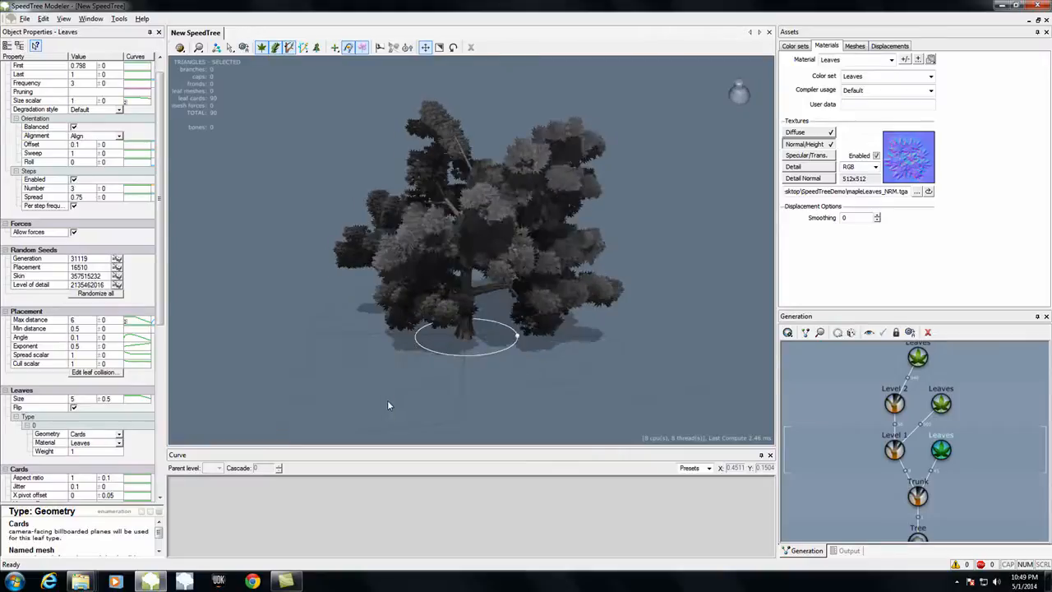
Step: Check the whole tree's triangle count and compare the leaf cards of the Level 2 and Trunk leaves
left_click(918, 537)
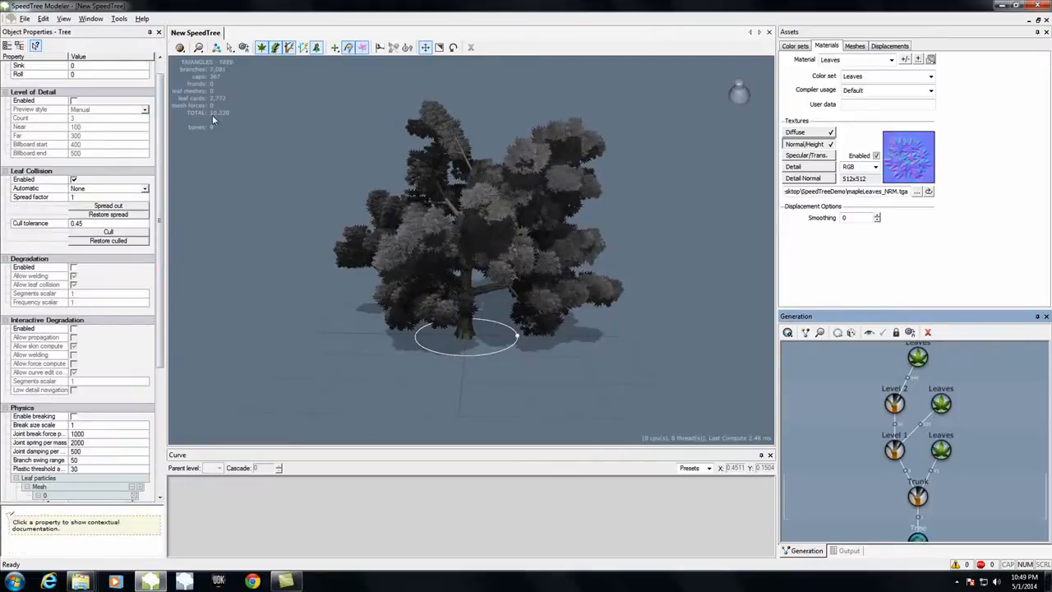
left_click_drag(247, 255, 692, 265)
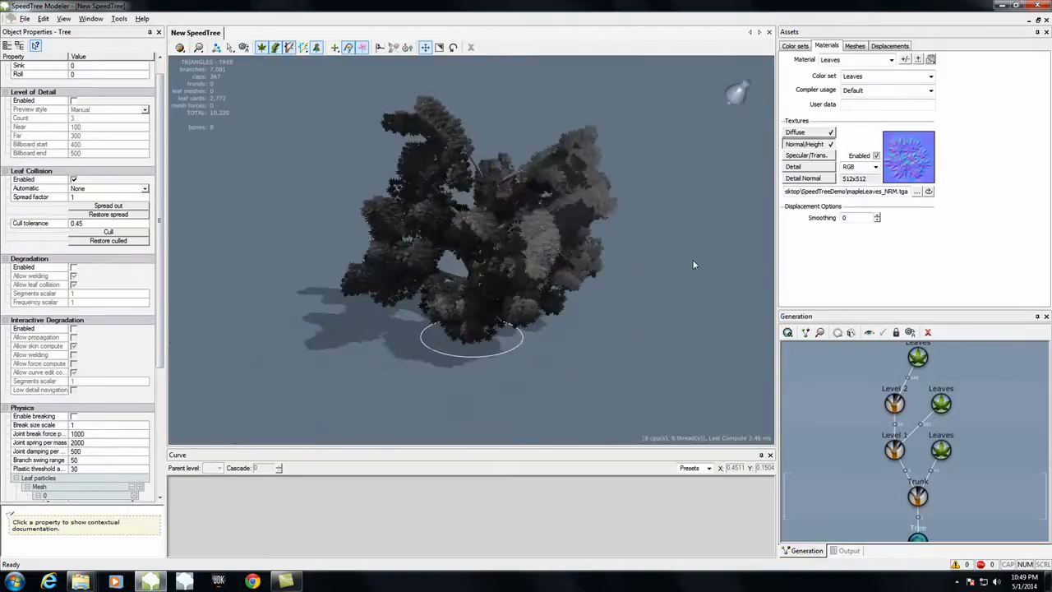
left_click(917, 358)
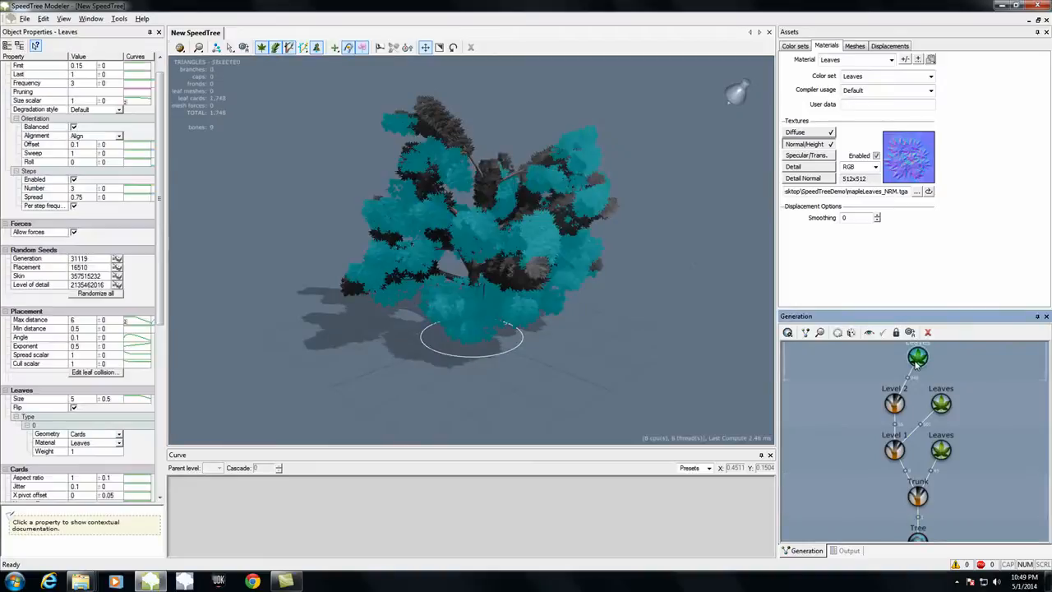
left_click(941, 450)
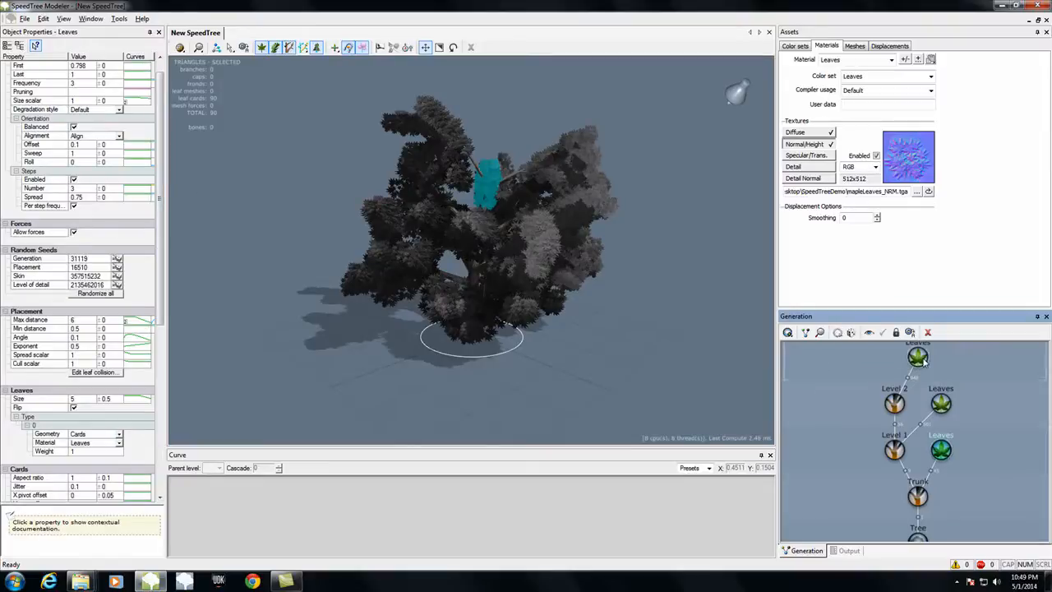
left_click(93, 102)
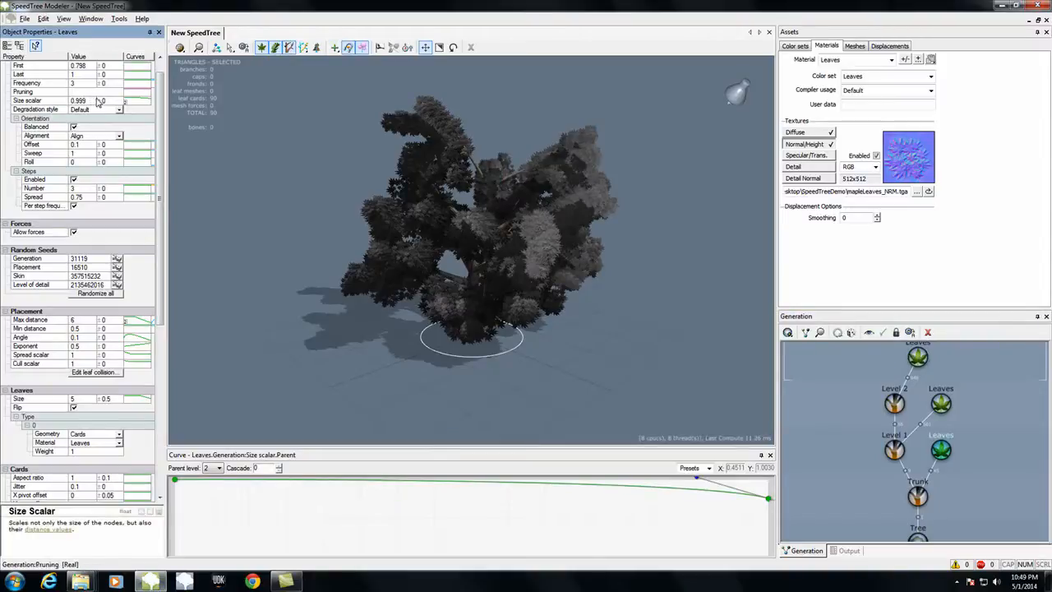
left_click(83, 84)
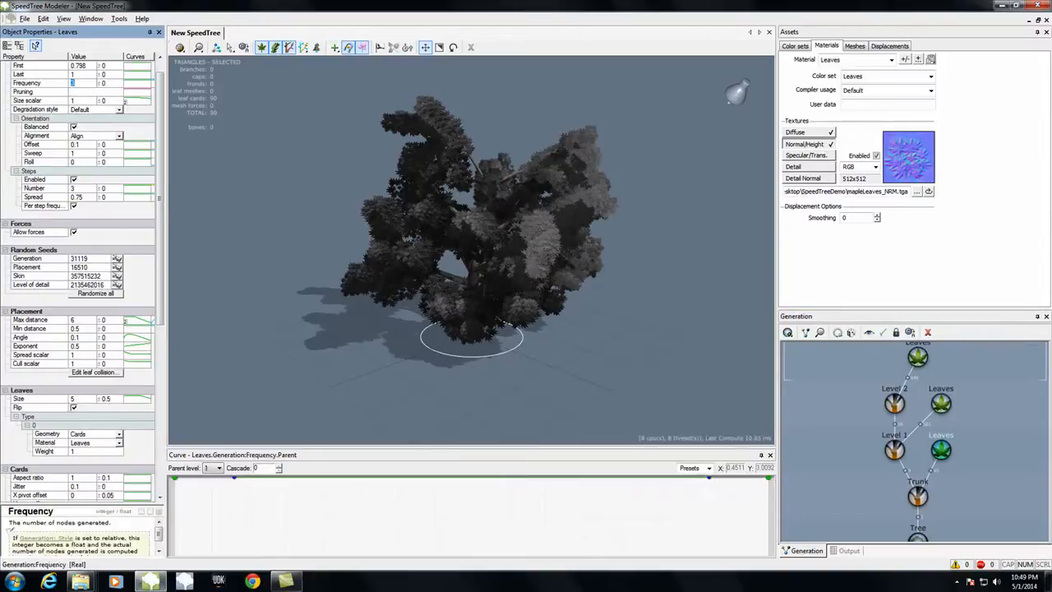
left_click_drag(515, 393, 618, 401)
Step: Set the Frequency of the Level 2 leaves to 2, undo it for comparison, and apply 2 again
left_click(918, 357)
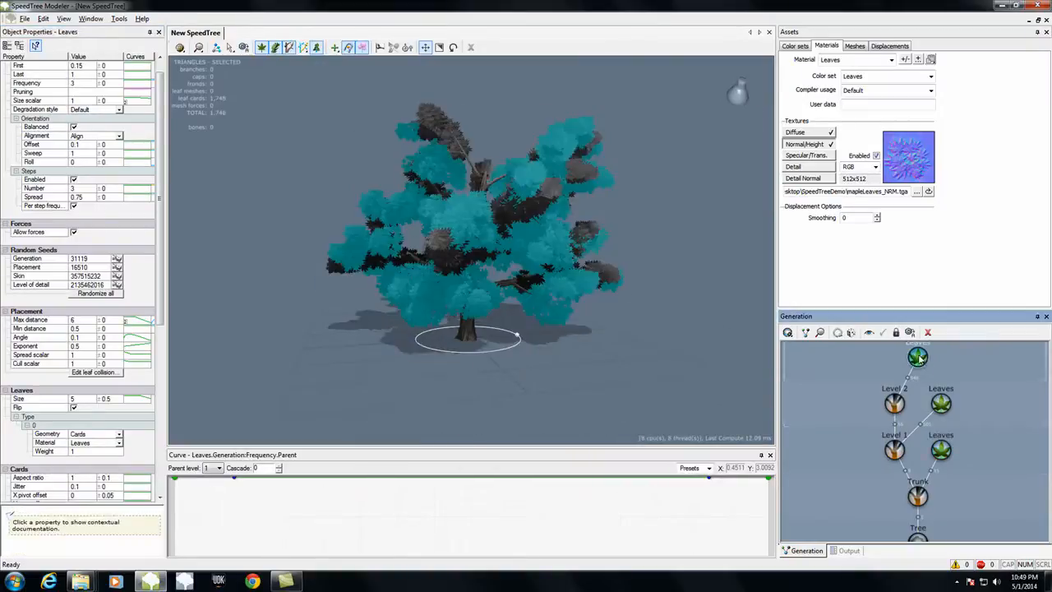
left_click_drag(535, 430, 562, 427)
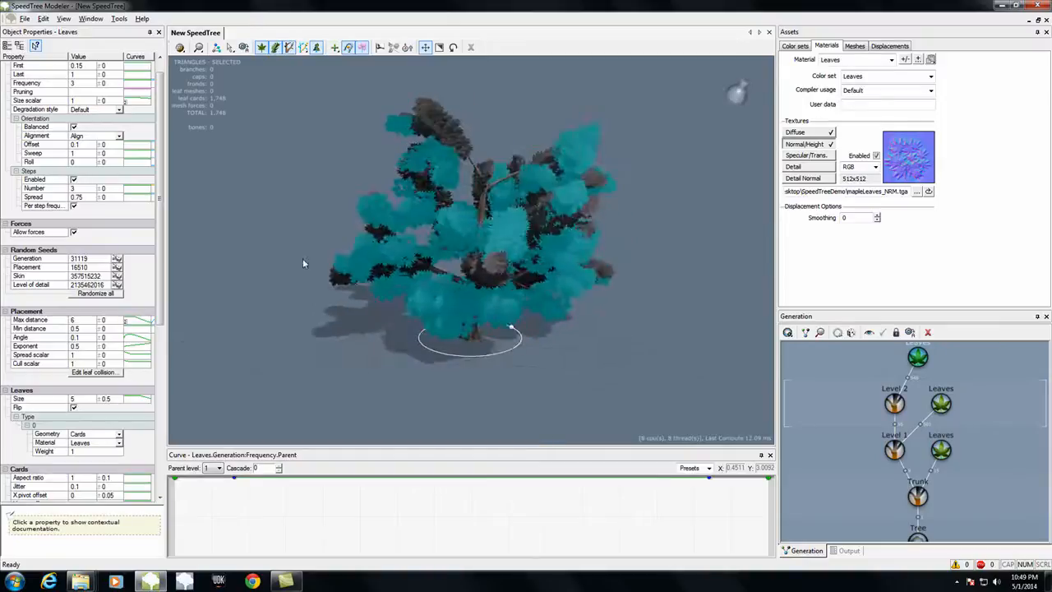
left_click(81, 83)
type("2")
key("Return")
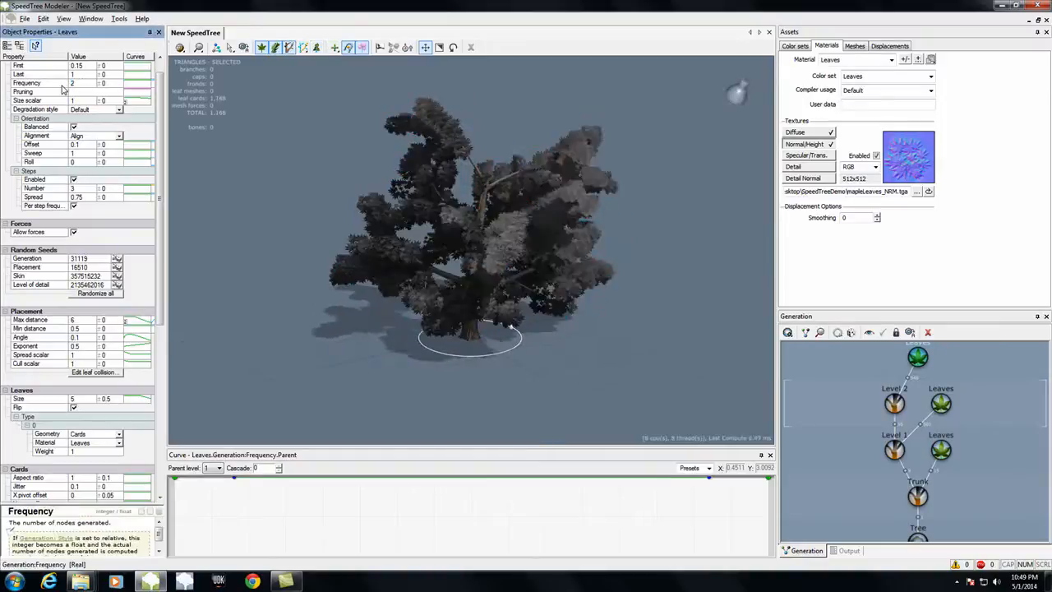
left_click_drag(322, 347, 351, 348)
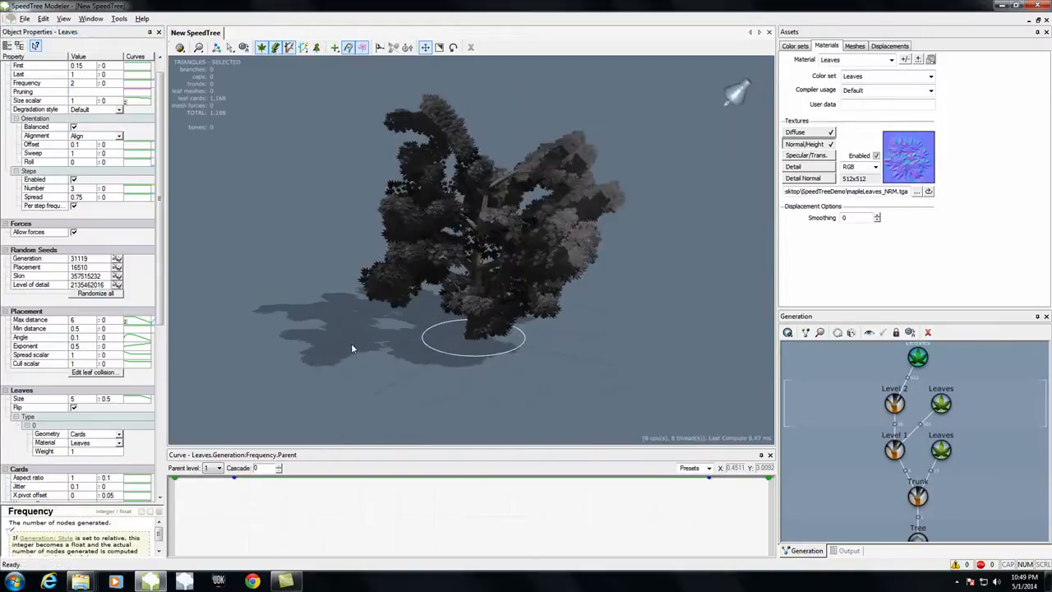
key("ctrl+z")
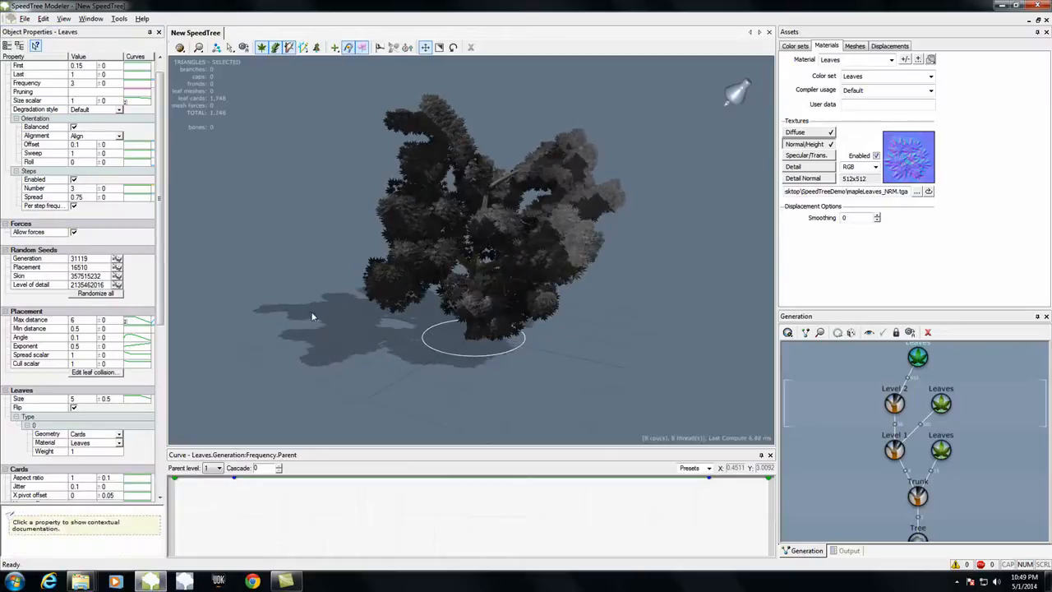
left_click(81, 84)
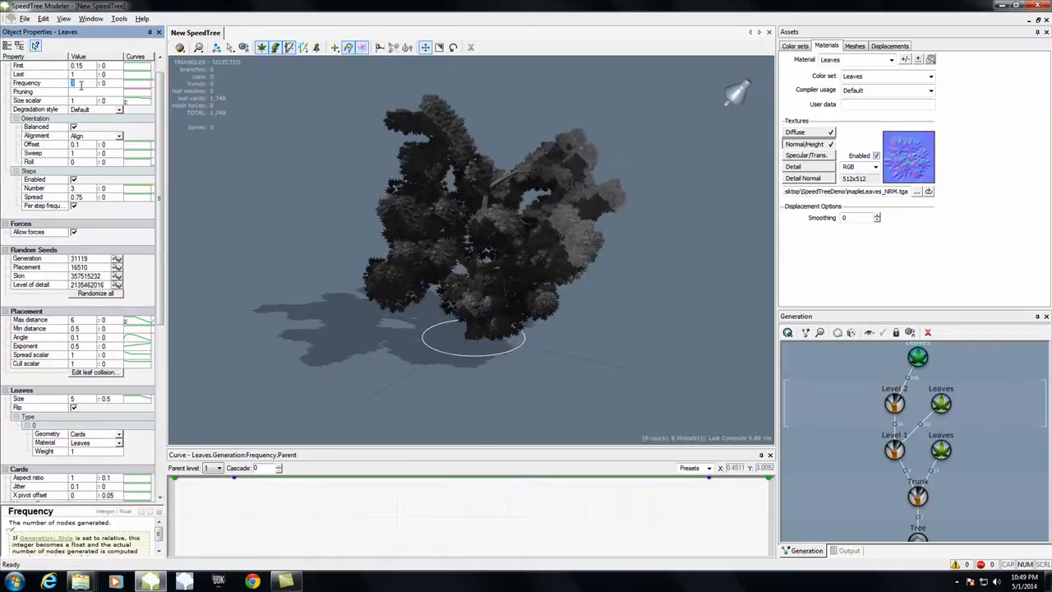
type("2")
key("Return")
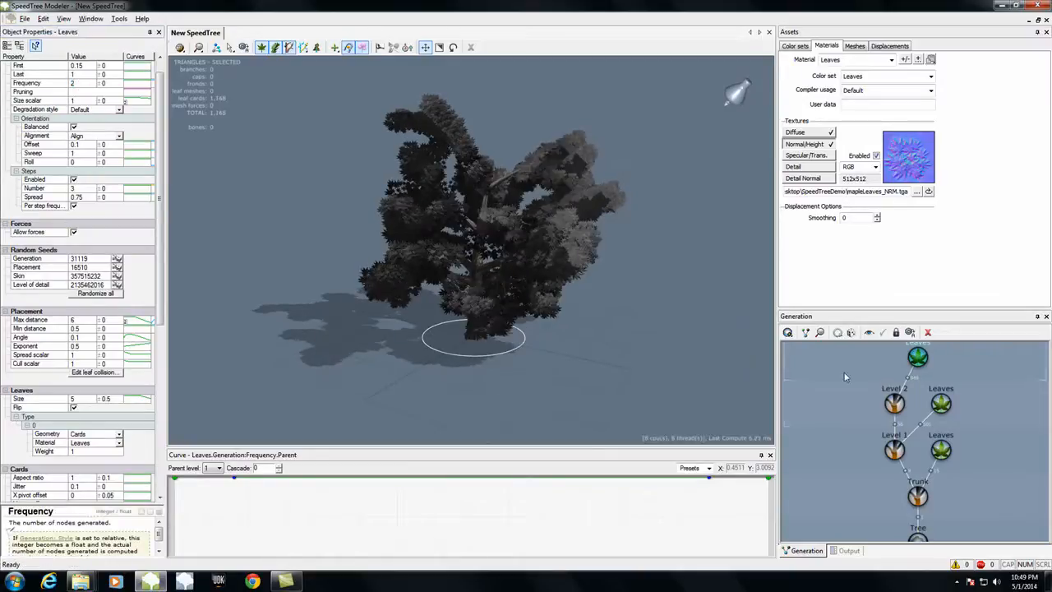
Step: Set the Frequency of the Level 1 leaves to 2 and view the tree from another side
left_click(940, 402)
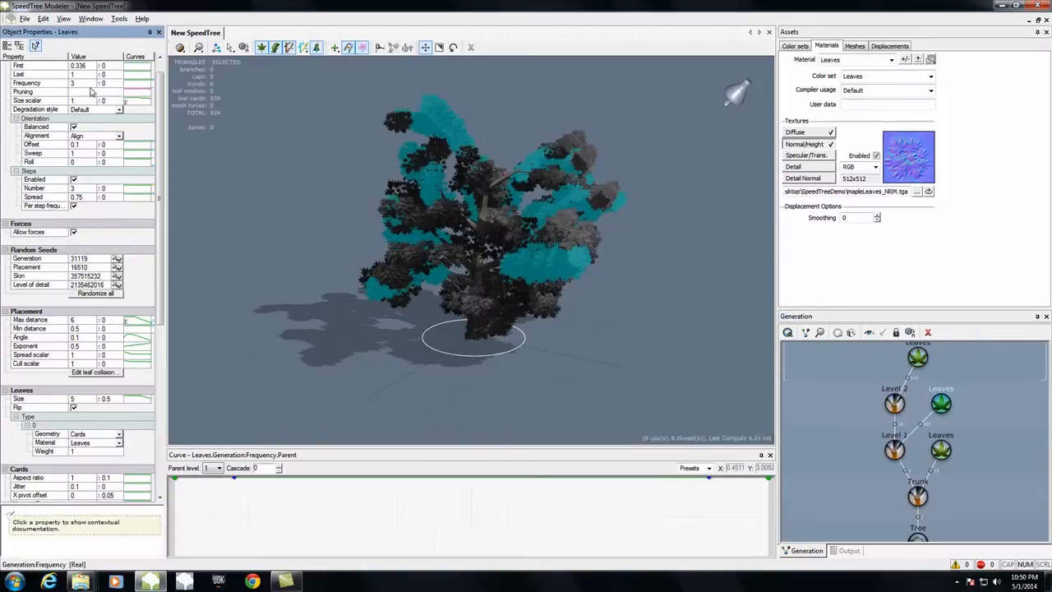
type("2")
key("Return")
left_click_drag(336, 254, 385, 281)
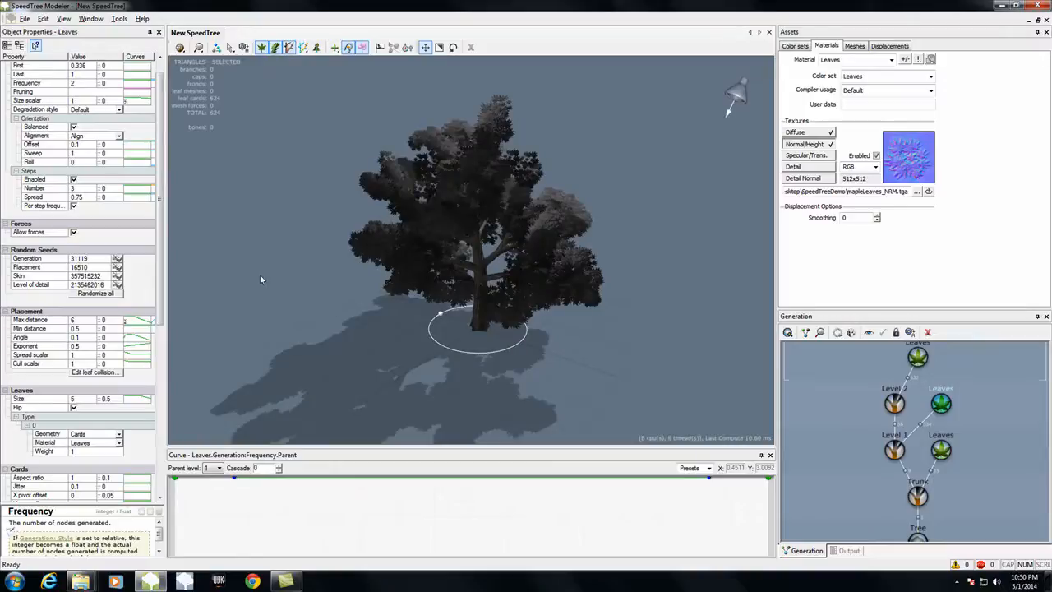
Step: Look through the Level 1 leaves' properties and check the triangle count of the whole tree
scroll(59, 370, "down", 1)
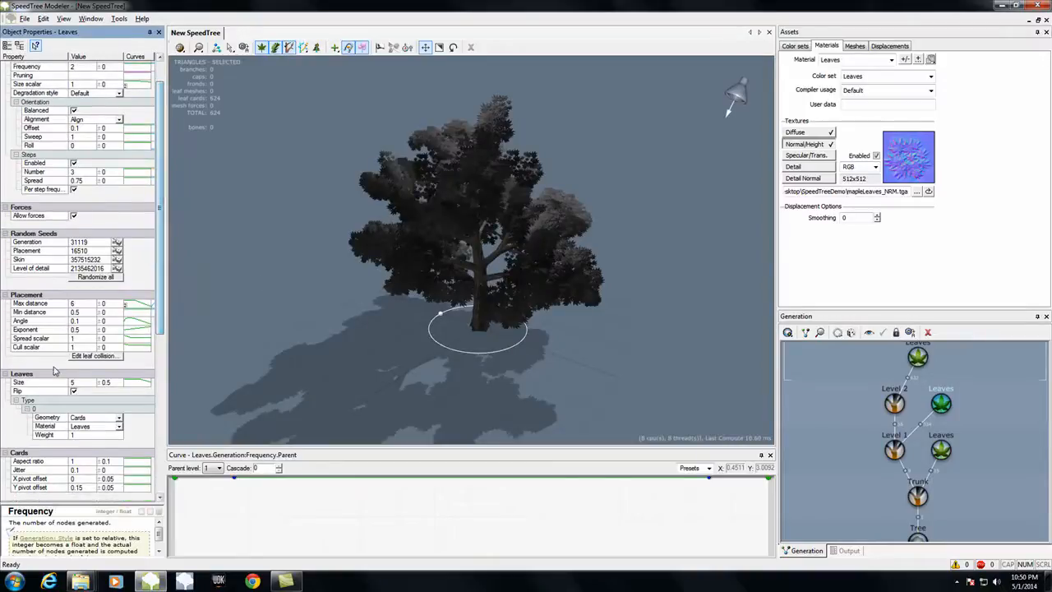
left_click_drag(161, 324, 217, 261)
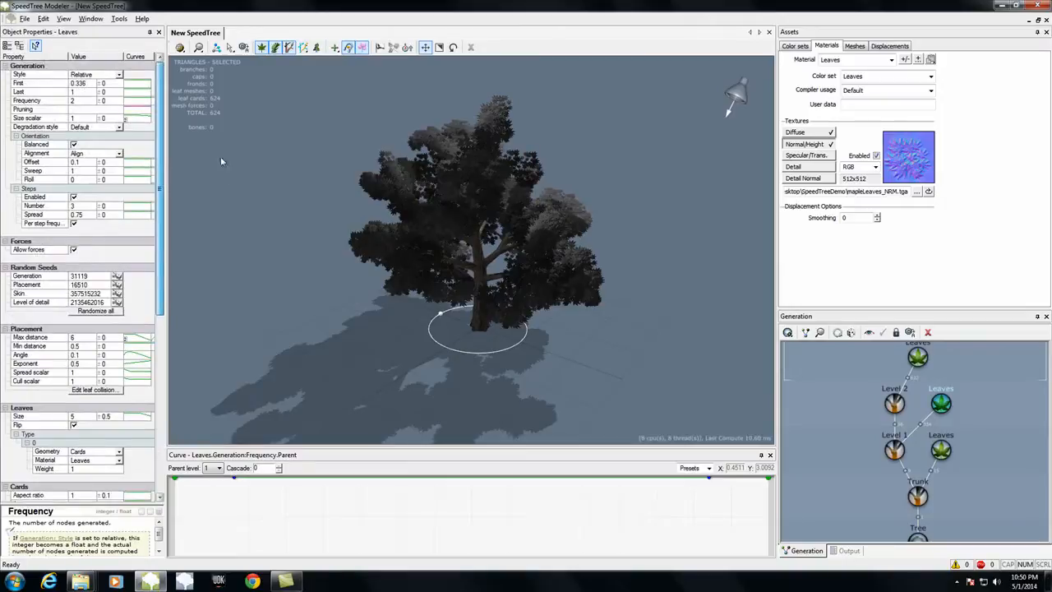
left_click(917, 538)
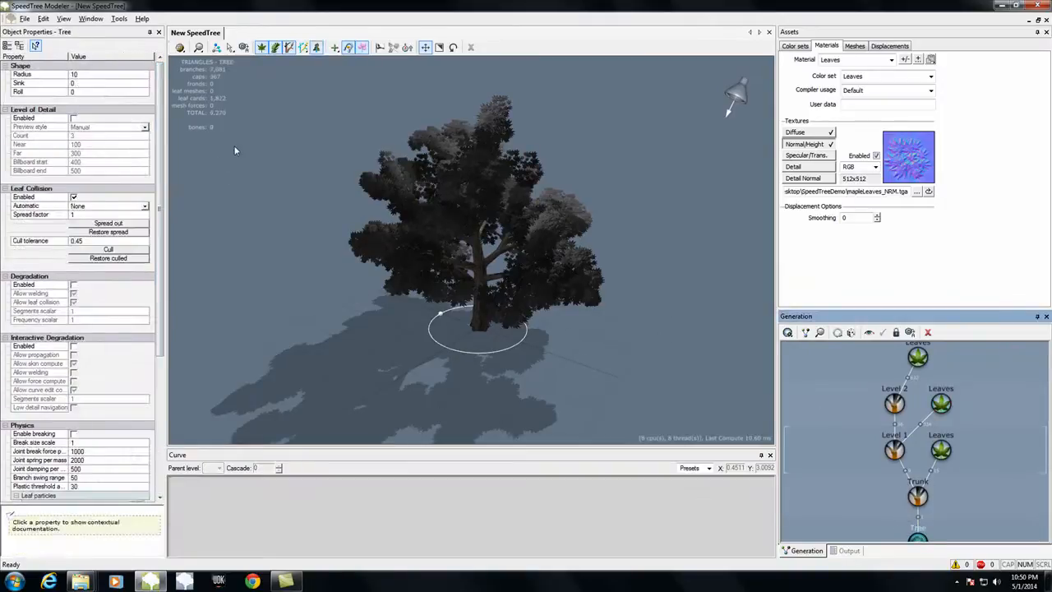
Step: Select the Level 2 branches, review their segment settings, and hide the leaves in the viewport
left_click(894, 402)
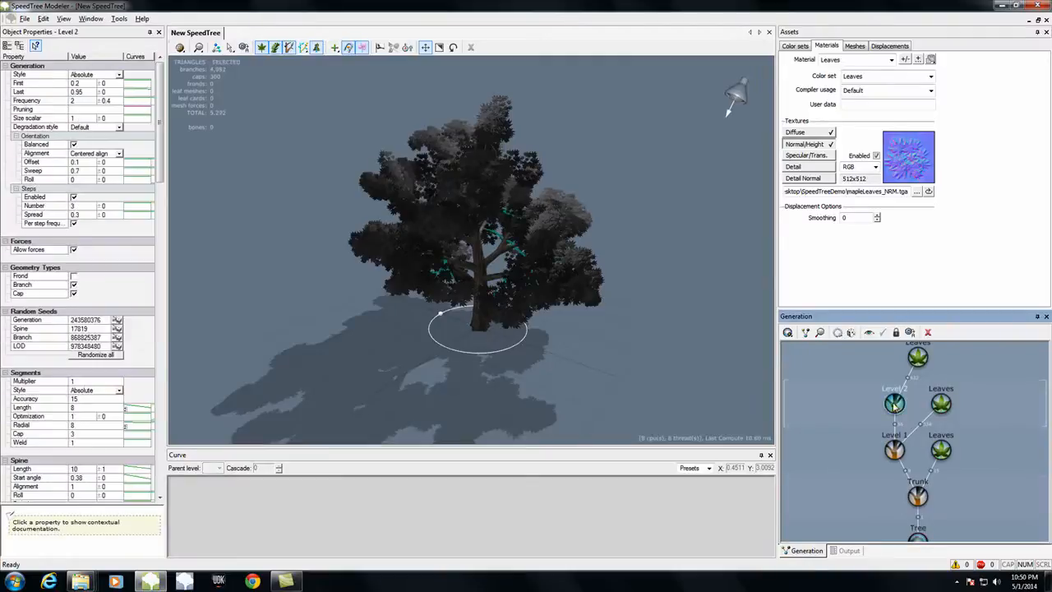
left_click_drag(271, 353, 370, 345)
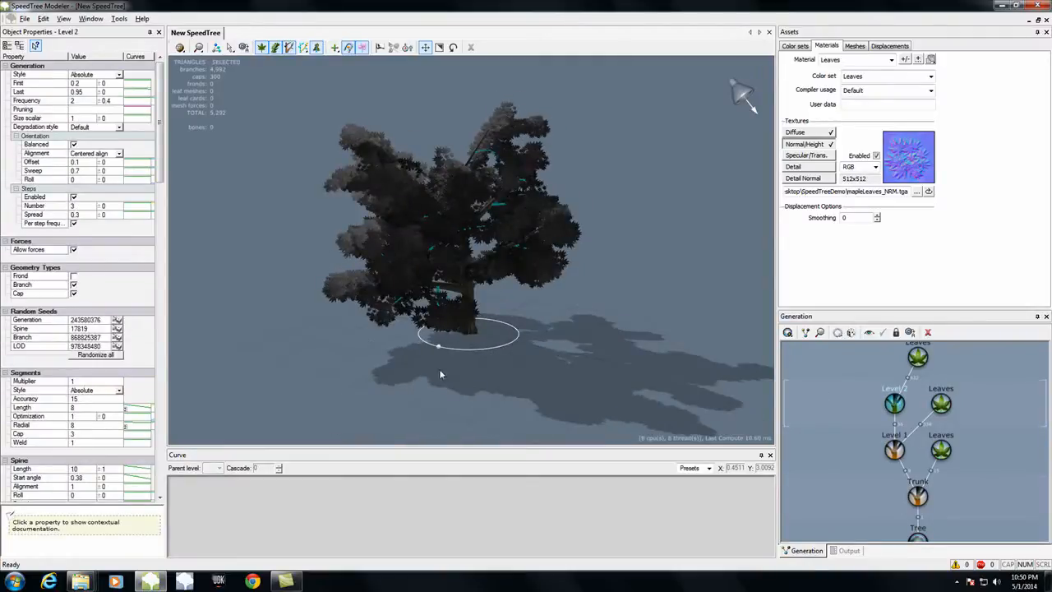
left_click_drag(449, 378, 554, 365)
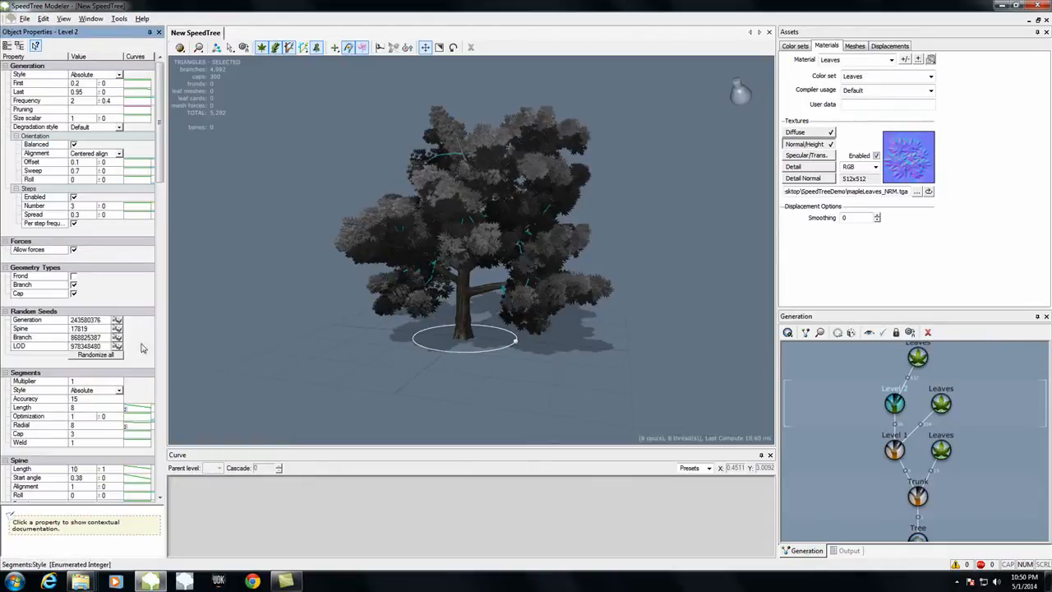
scroll(162, 175, "down", 6)
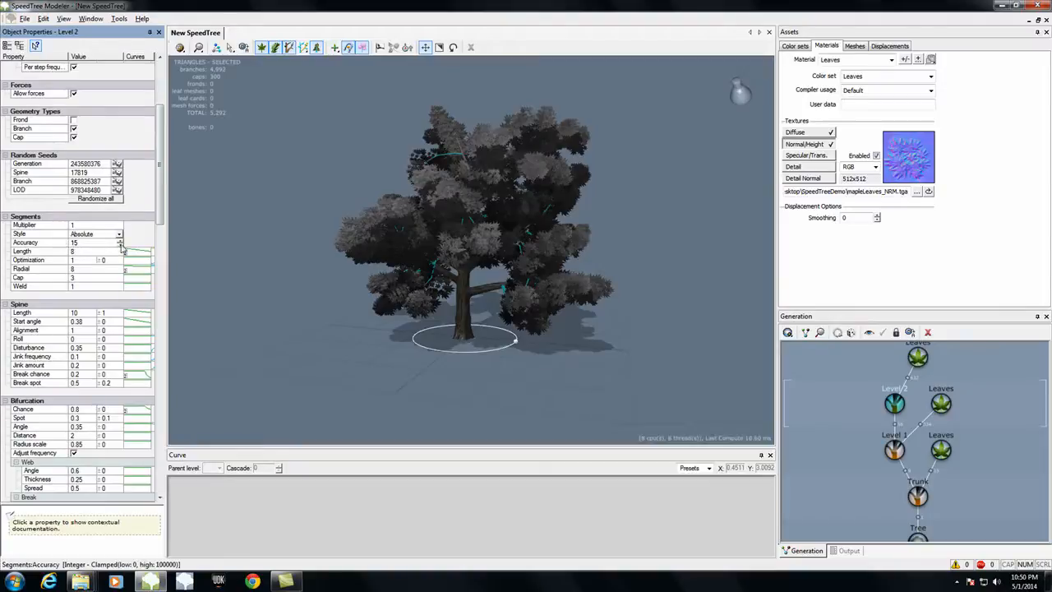
mouse_move(438, 413)
left_mouse_down()
mouse_move(398, 393)
mouse_move(439, 403)
left_mouse_up()
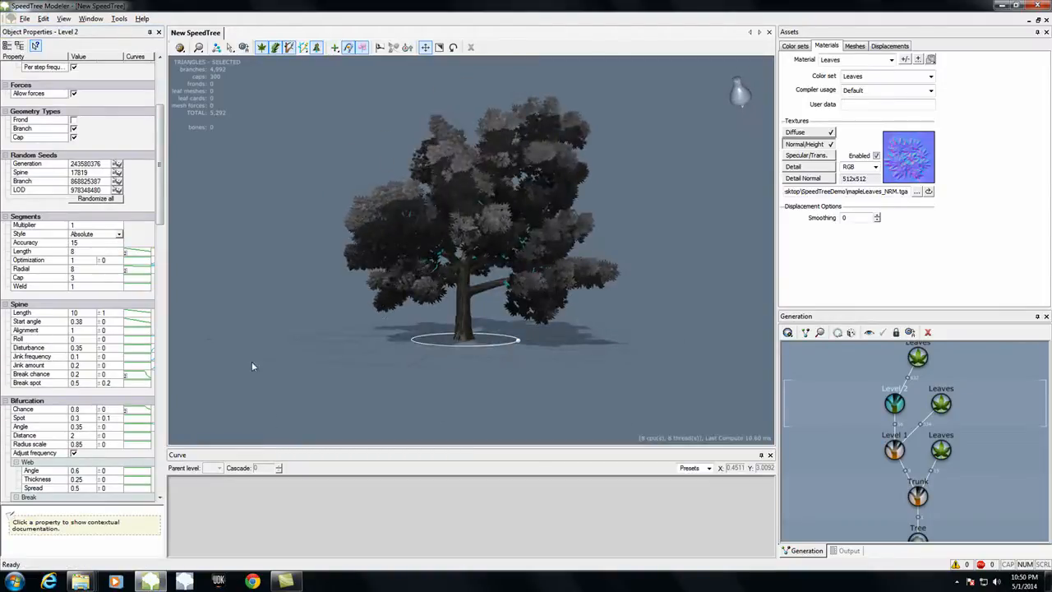
left_click(275, 46)
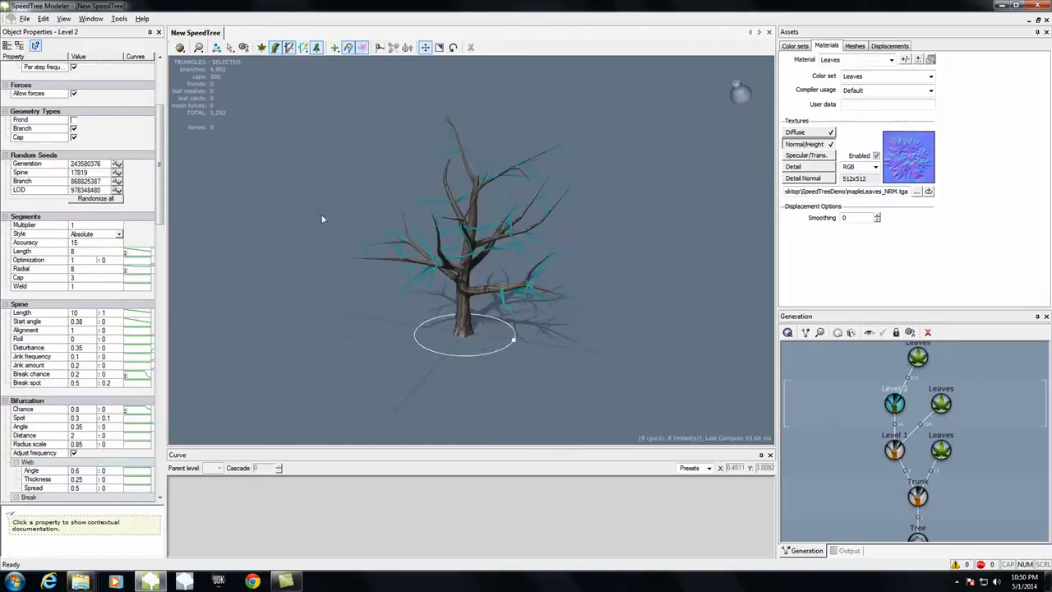
Step: Set the segment Accuracy of the Level 2 branches to 10, trying a value of 1 for comparison
scroll(379, 299, "up", 5)
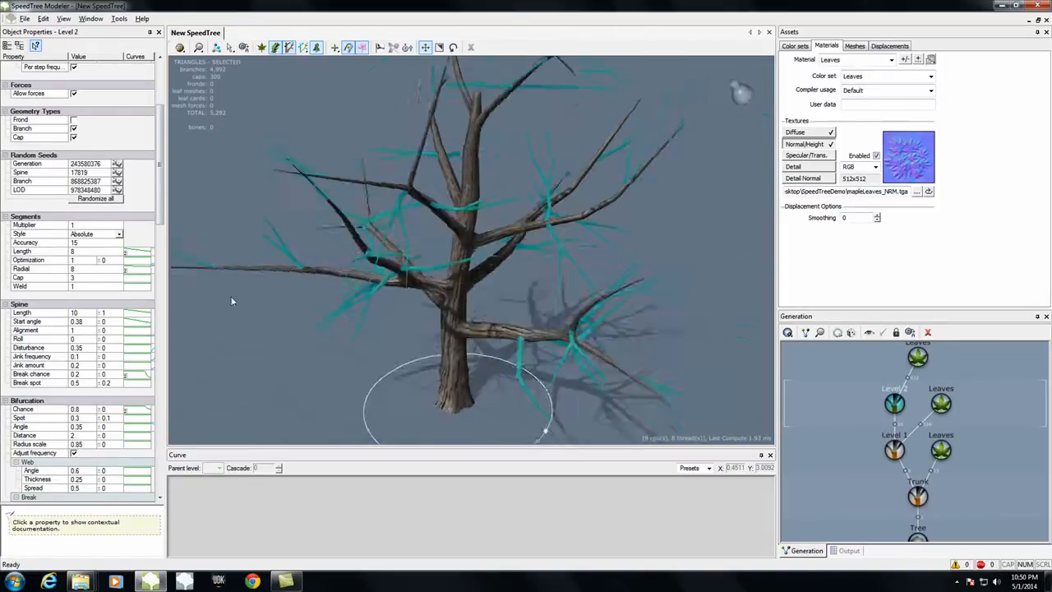
left_click_drag(232, 301, 238, 312)
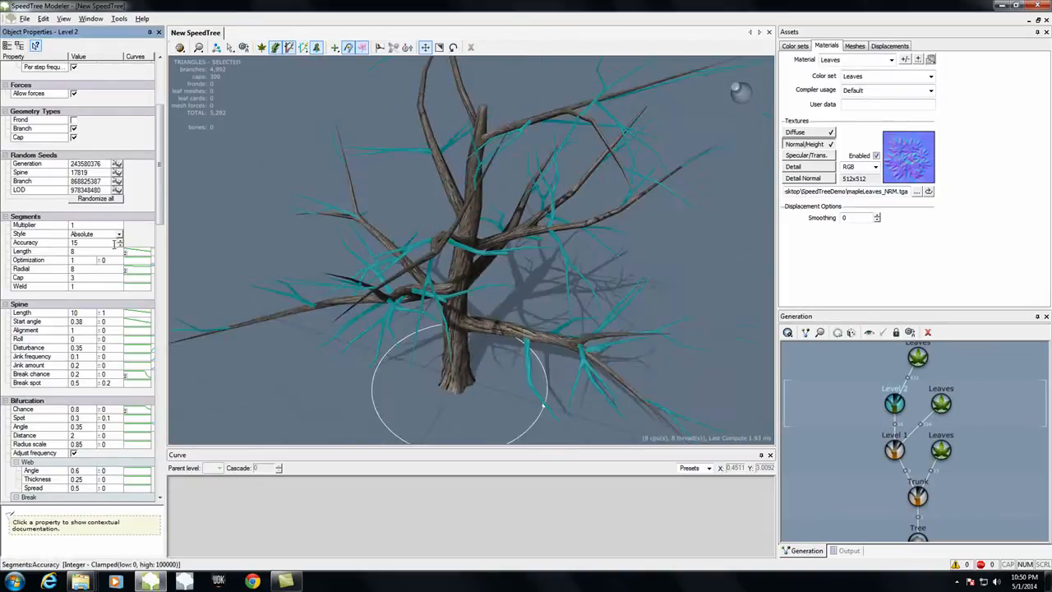
left_click_drag(120, 244, 120, 286)
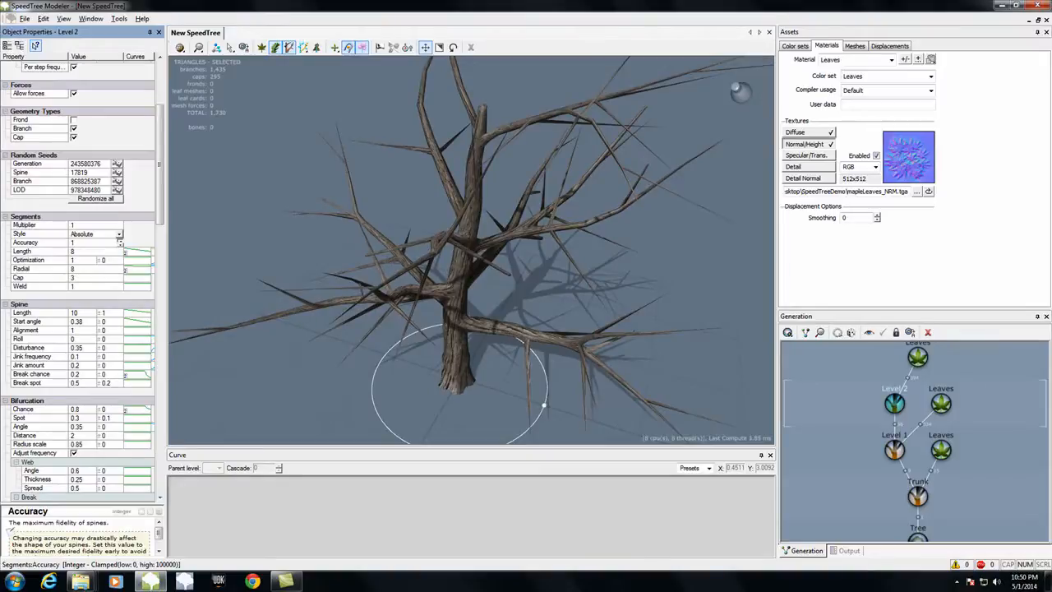
left_click_drag(120, 284, 120, 267)
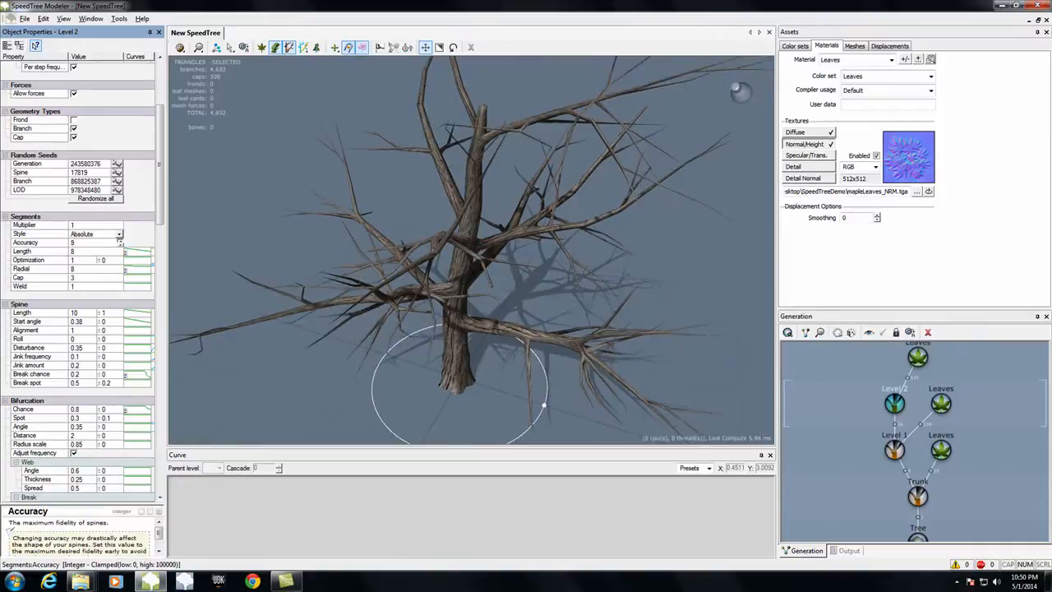
key("ctrl+z")
left_click(122, 244)
type("10")
key("Return")
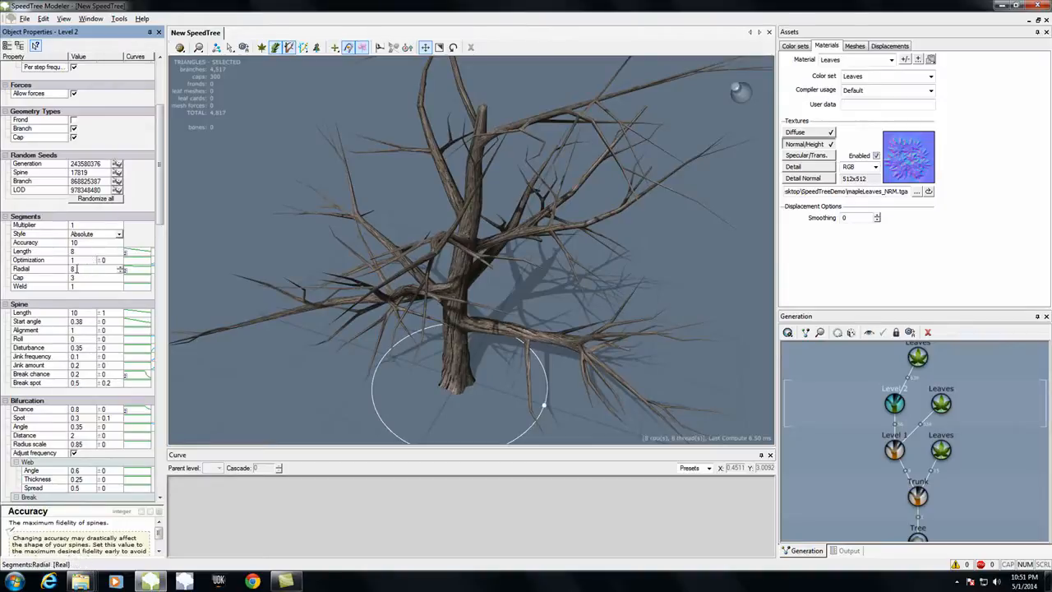
Step: Try Radial segment values of 1 and 6 on the Level 2 branches and inspect their shape
left_click_drag(291, 375, 271, 388)
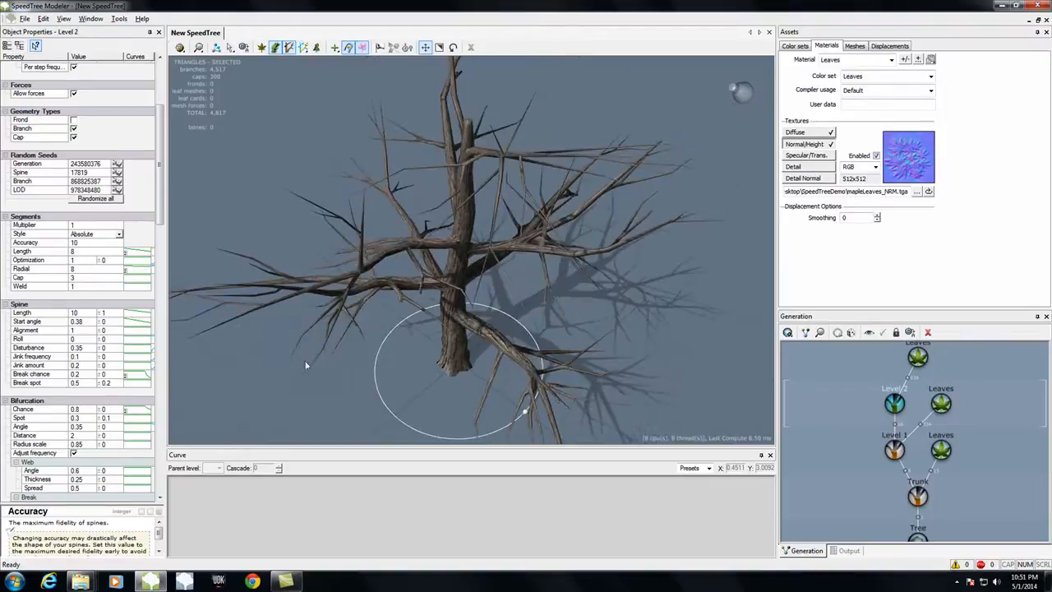
left_click_drag(439, 260, 437, 260)
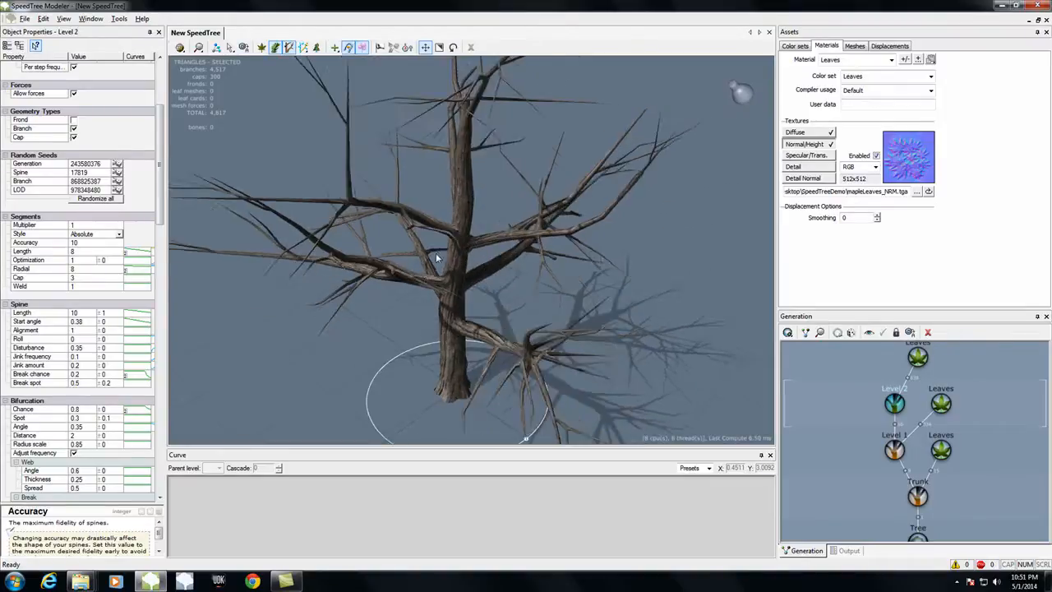
key("h")
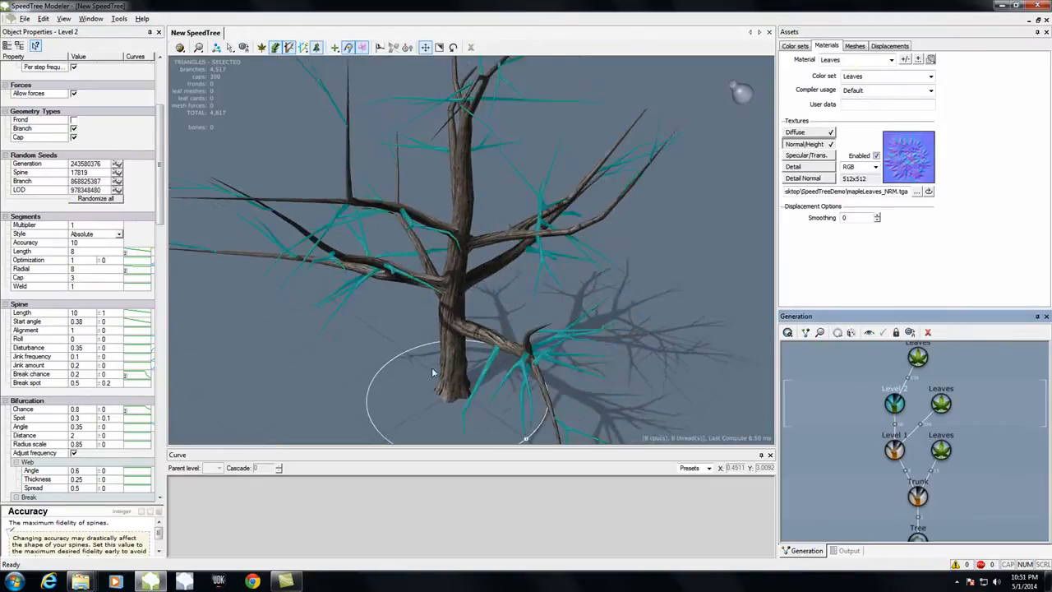
left_click_drag(277, 399, 377, 395)
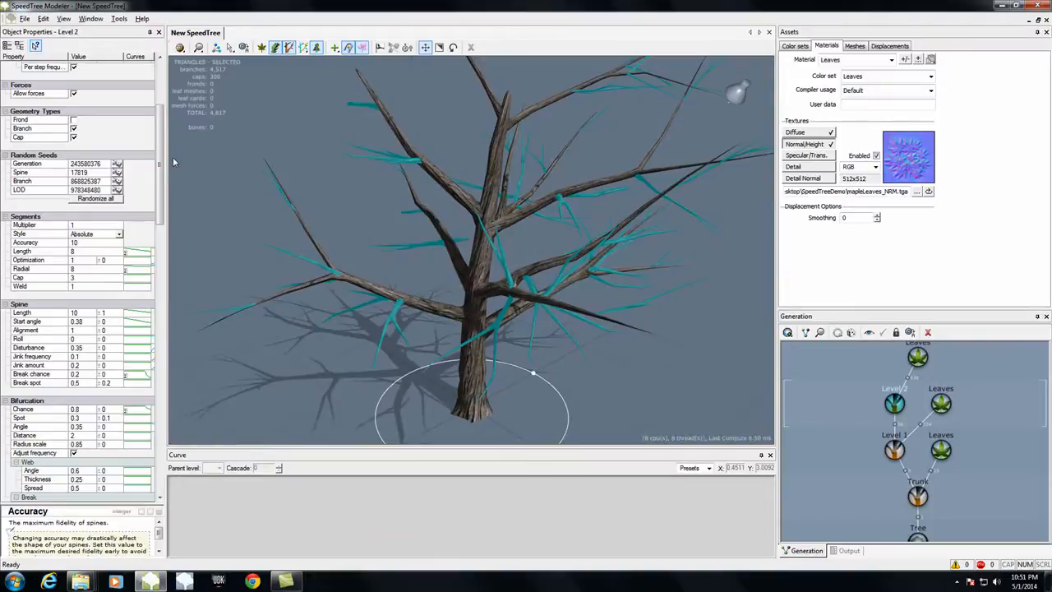
left_click_drag(162, 171, 162, 204)
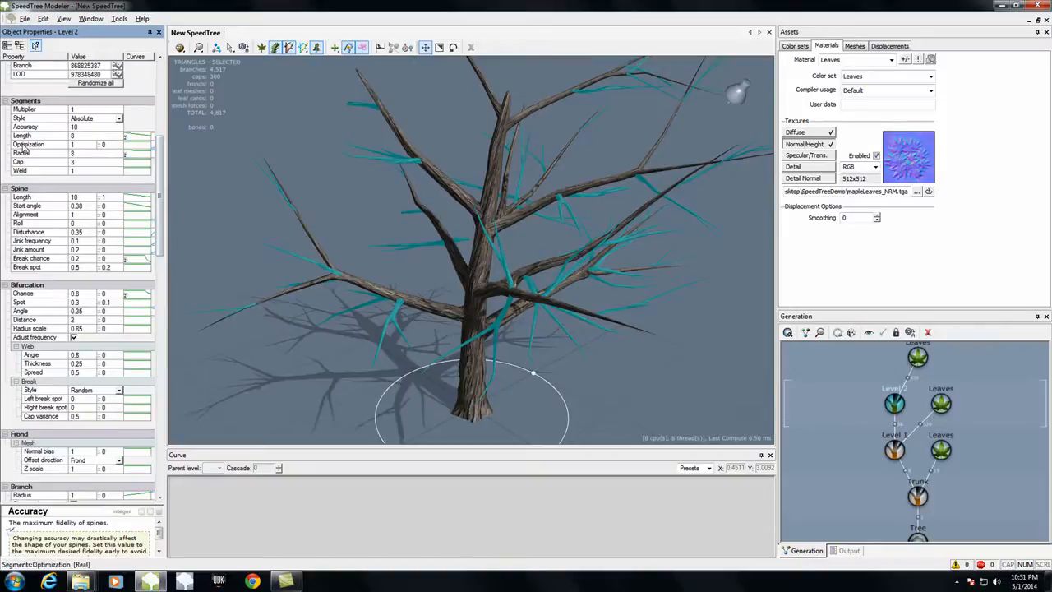
left_click_drag(121, 154, 121, 156)
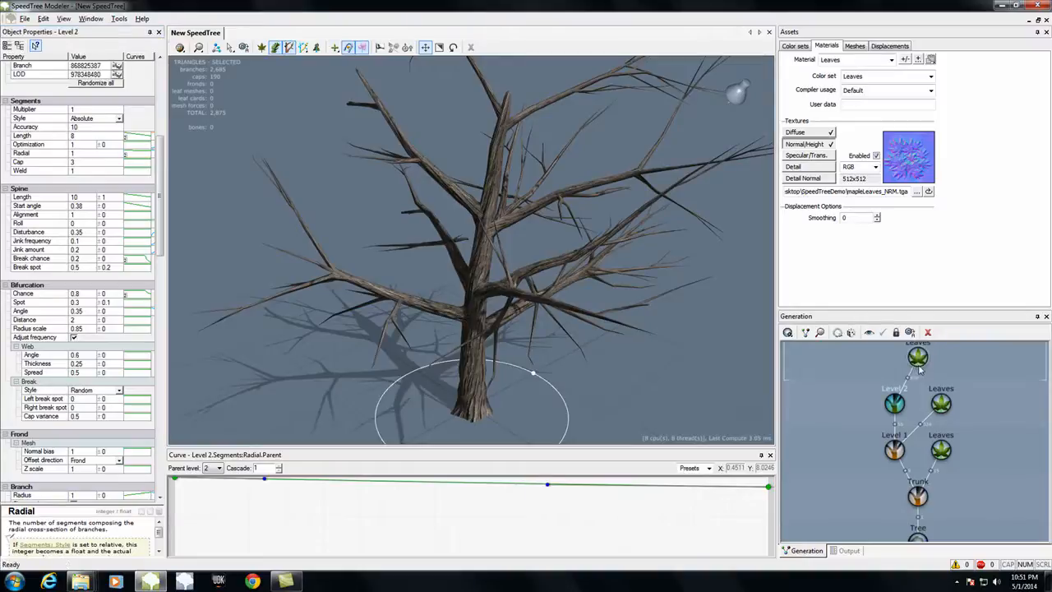
left_click(896, 404)
left_click_drag(634, 373, 606, 356)
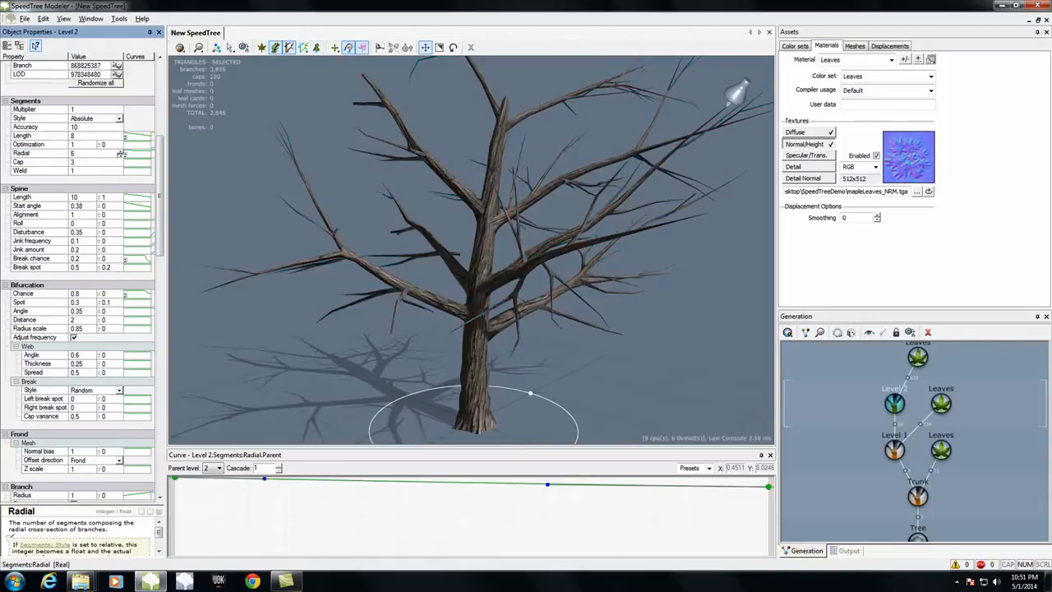
Step: Set the Radial segments of the Level 2 branches to 1, undo it for comparison, and apply 1 again
left_click_drag(122, 154, 121, 156)
left_click_drag(241, 181, 253, 206)
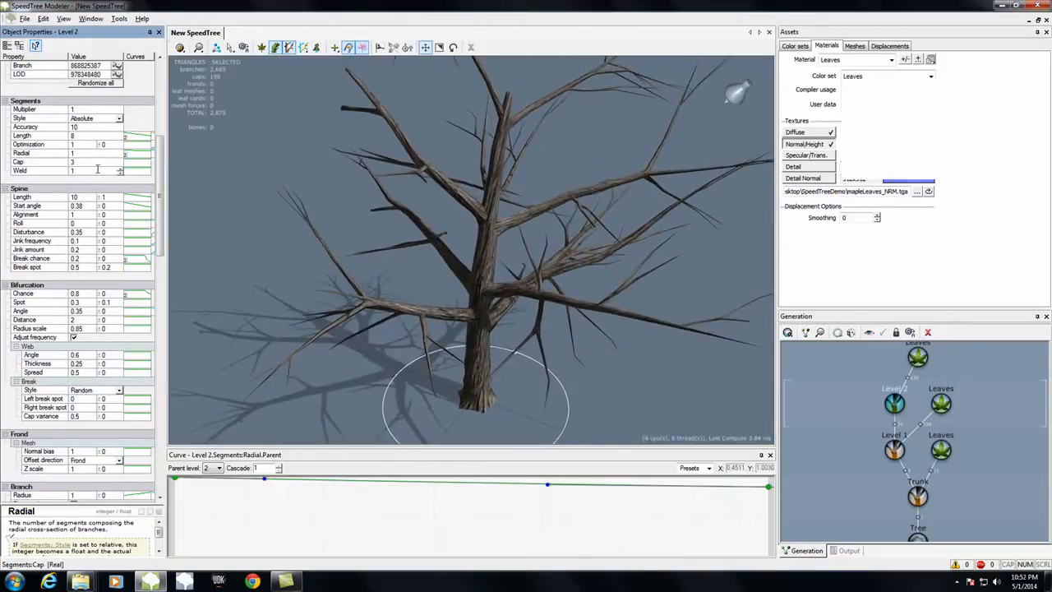
key("ctrl+z")
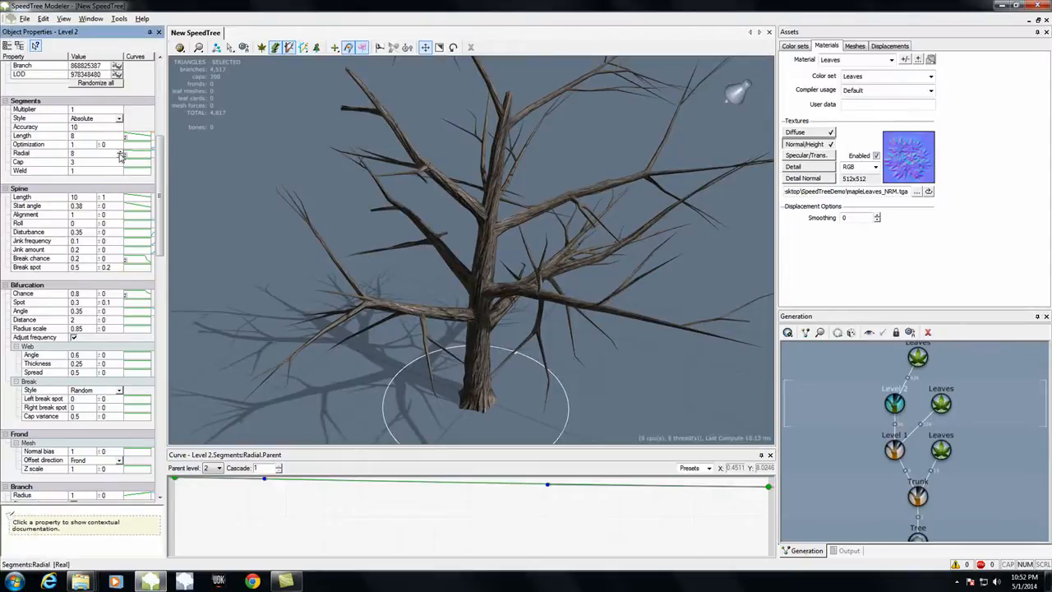
left_click_drag(121, 155, 122, 176)
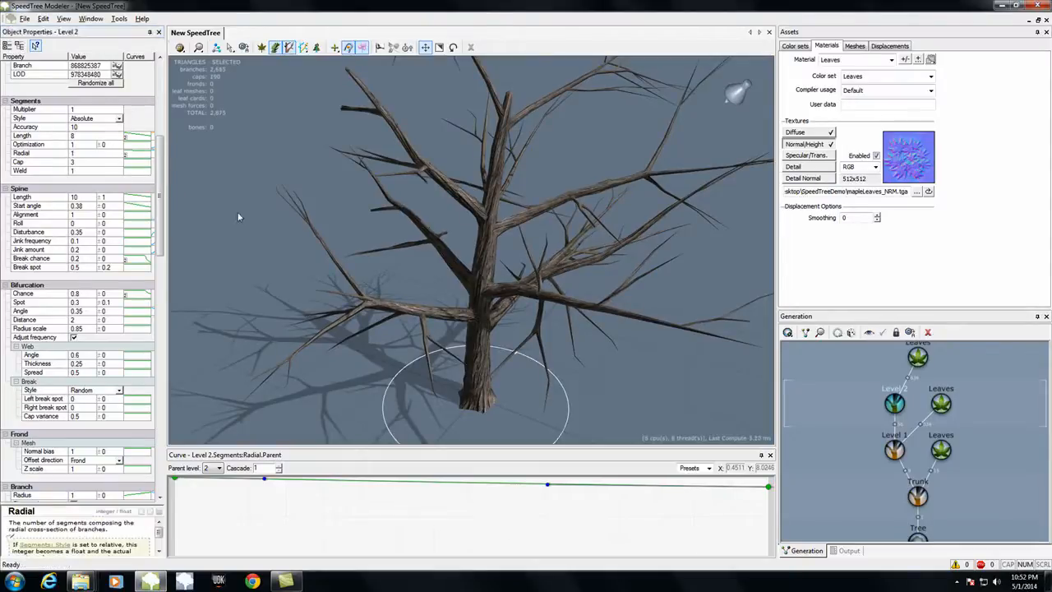
Step: Set the segment Accuracy of the Level 1 branches to 18
left_click(894, 449)
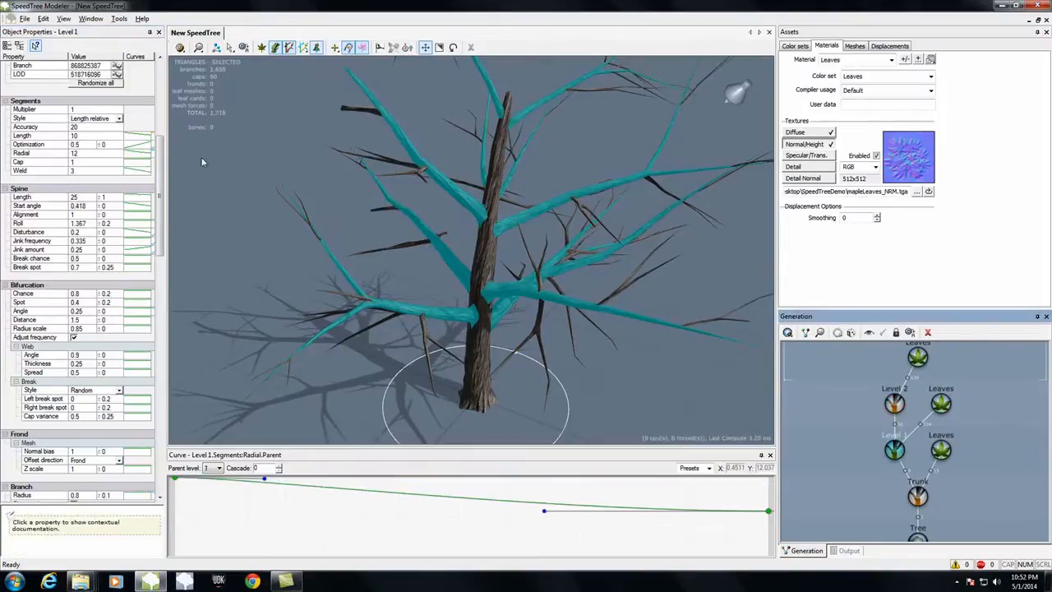
left_click(120, 130)
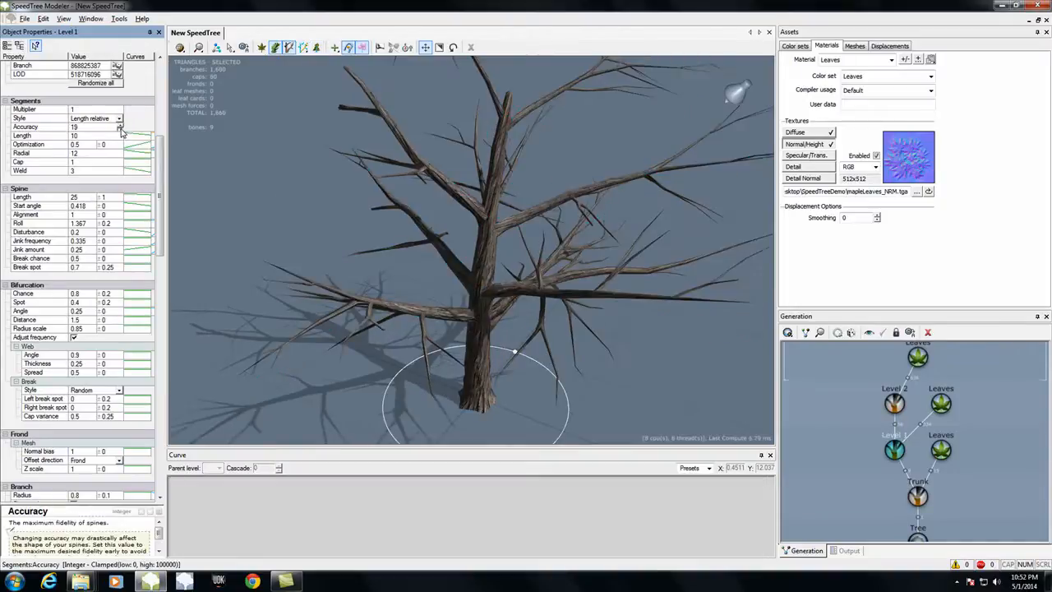
left_click(120, 130)
left_click(120, 130)
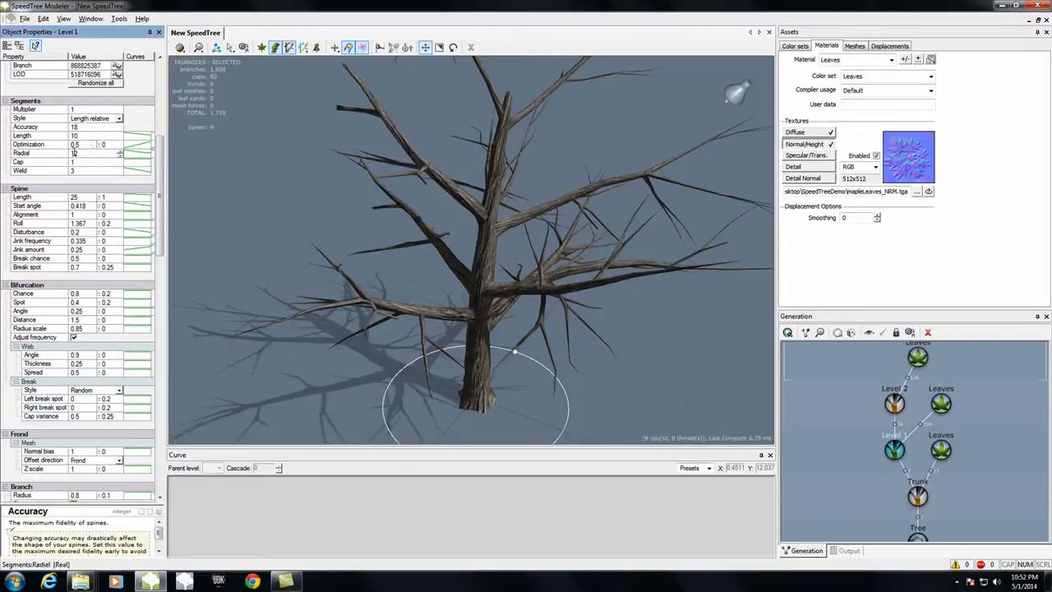
Step: Set the Radial segments of the Level 1 branches to 8 after comparing with 6, and inspect the tree from another side
left_click(95, 153)
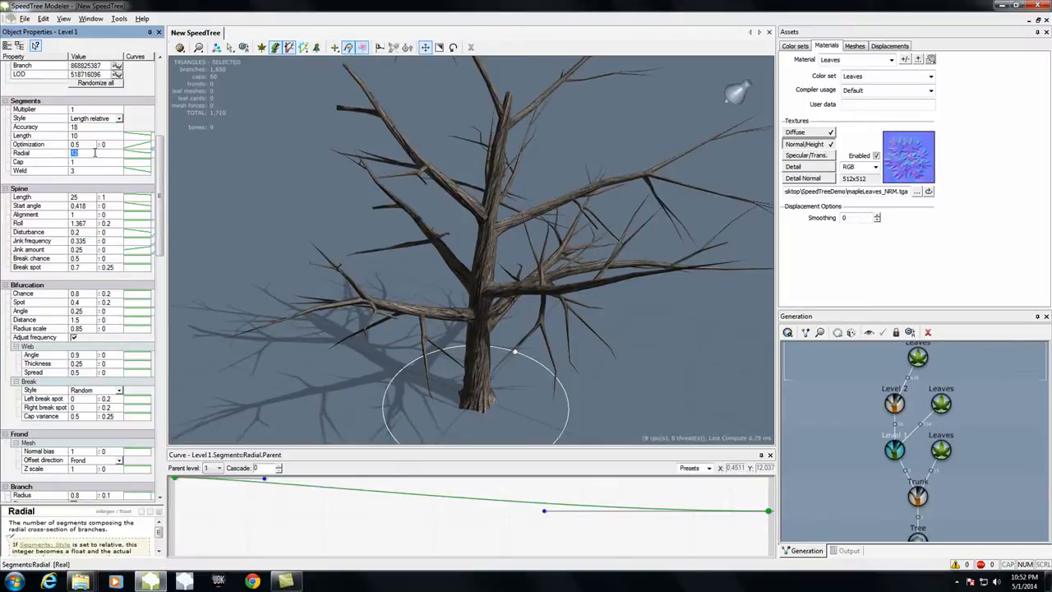
key("Return")
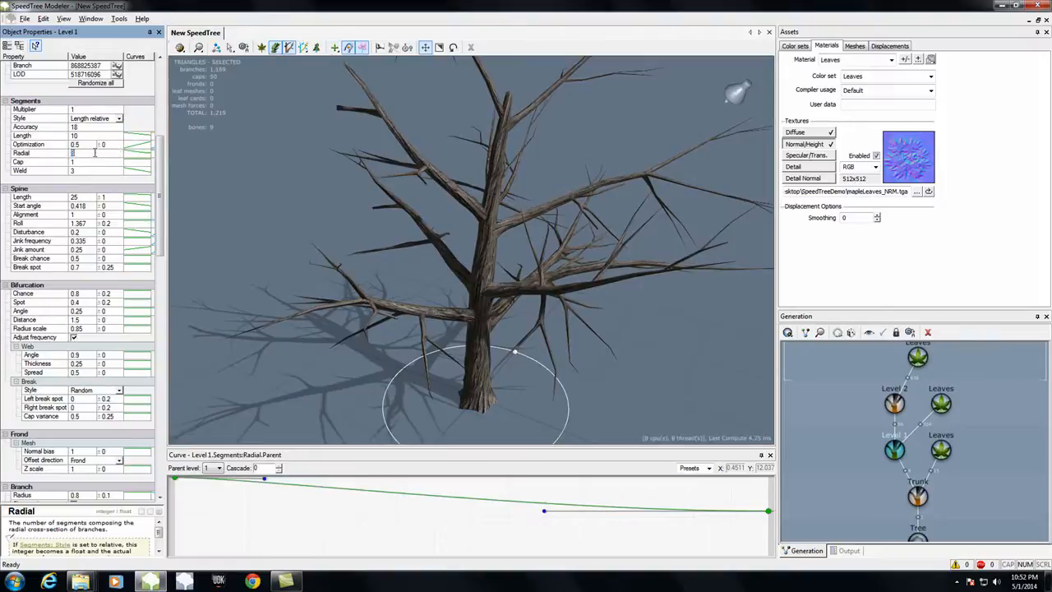
type("6")
key("Return")
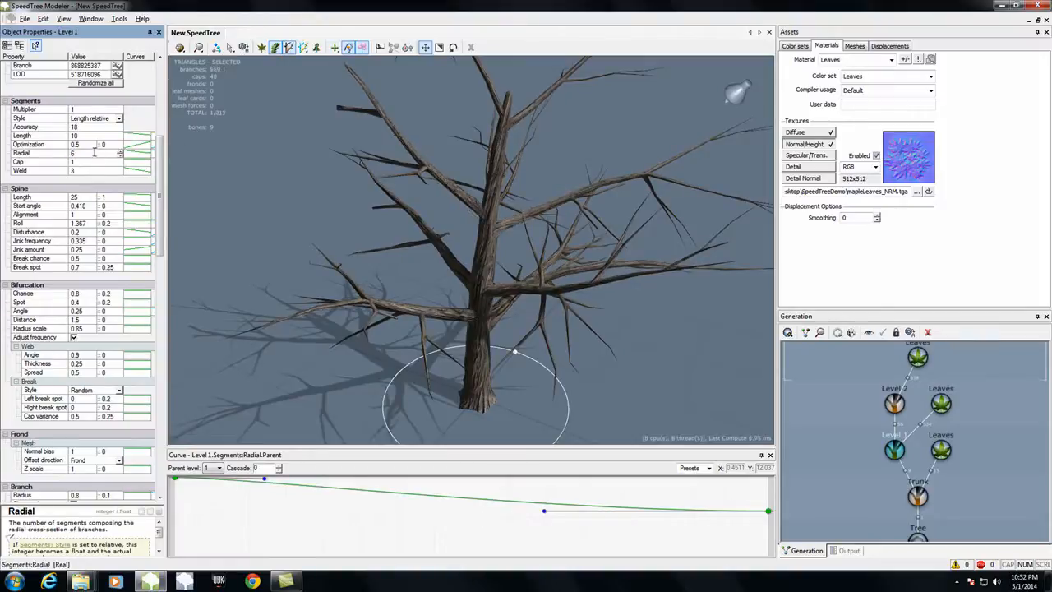
left_click(82, 156)
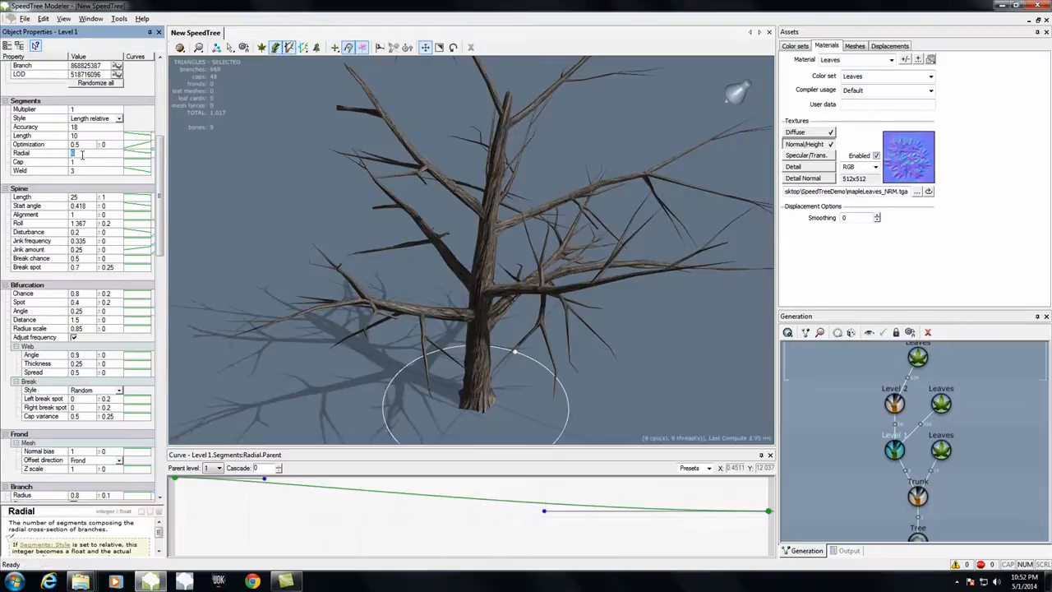
type("8")
key("Return")
left_click_drag(325, 241, 375, 238)
left_click_drag(684, 359, 756, 340)
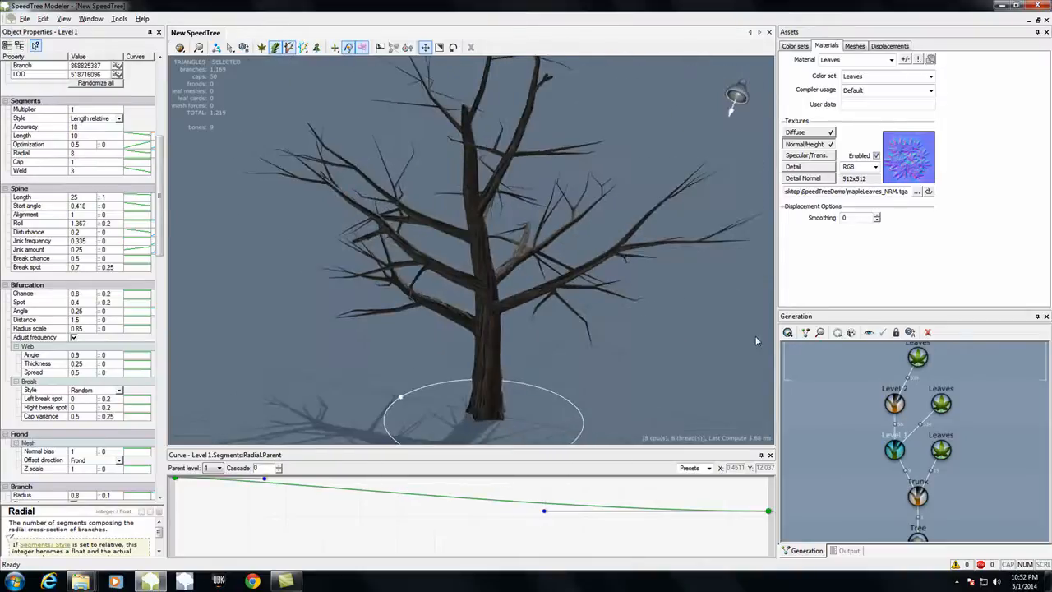
Step: Check the triangle counts of the trunk and of the whole tree
left_click(917, 495)
scroll(917, 496, "down", 2)
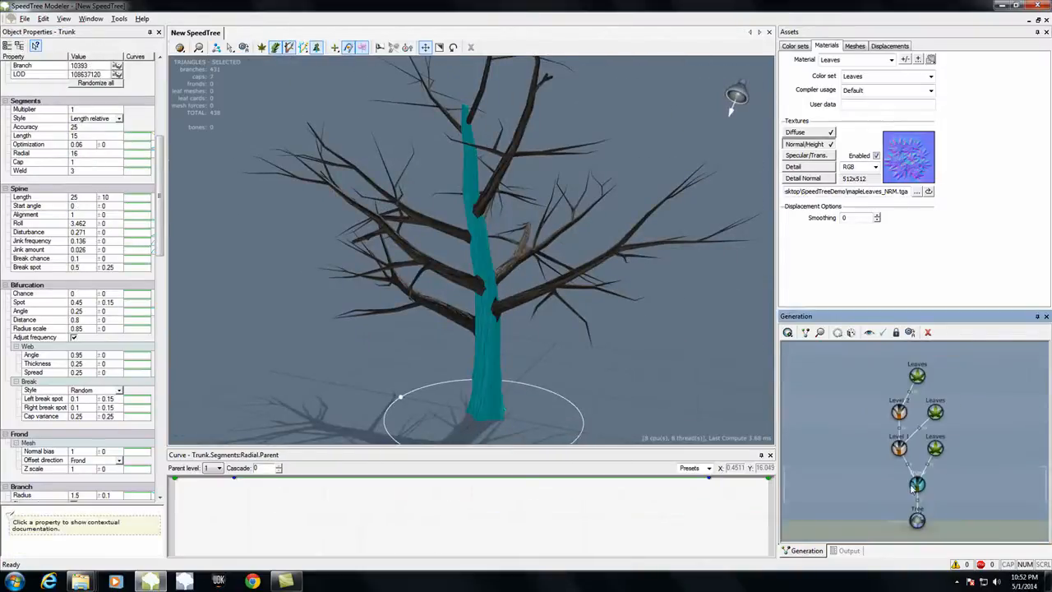
left_click(917, 519)
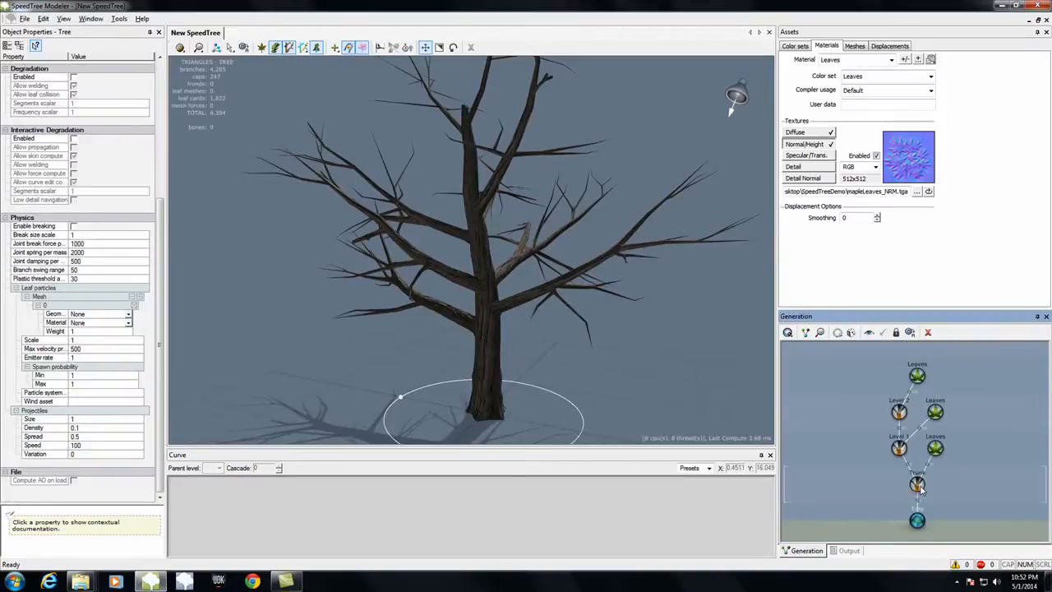
left_click(919, 485)
left_click(917, 519)
left_click_drag(767, 408, 747, 376)
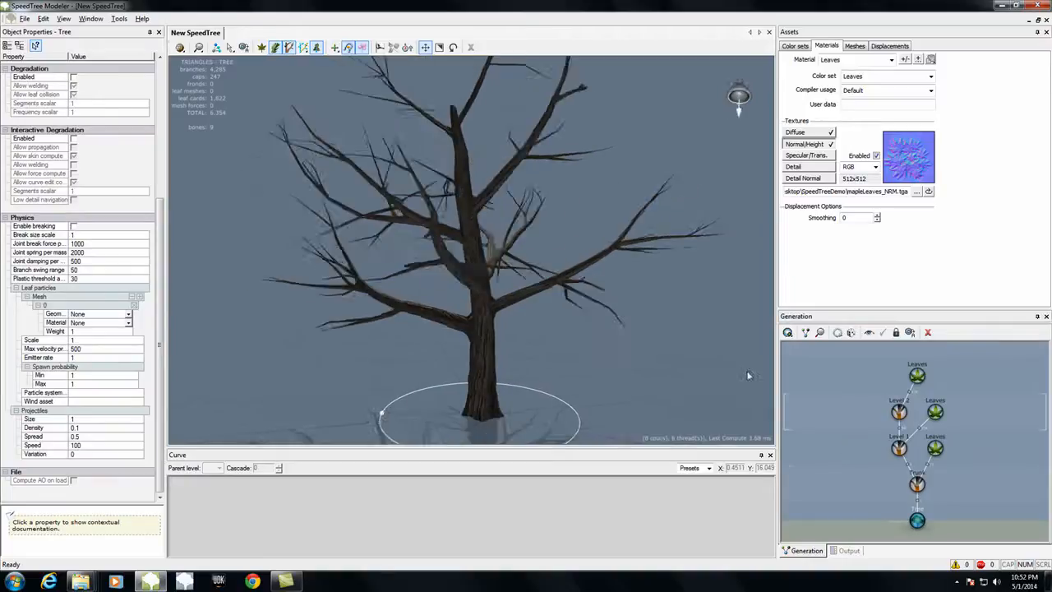
Step: Show the leaves again, enable the wind preview, and view the whole tree from several sides
left_click(261, 46)
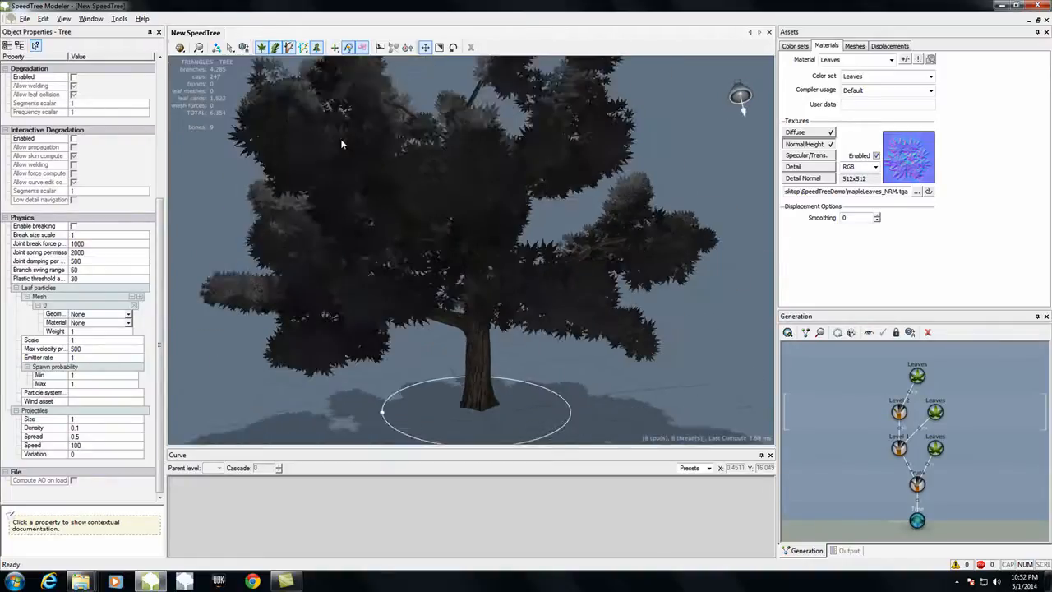
scroll(340, 138, "down", 4)
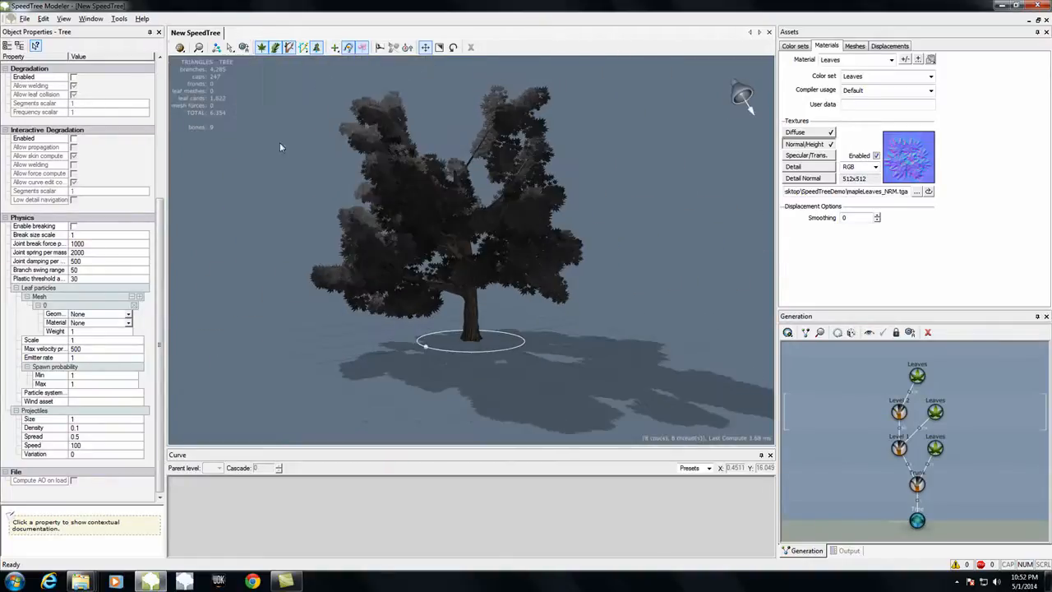
left_click(378, 47)
left_click_drag(261, 188, 469, 203)
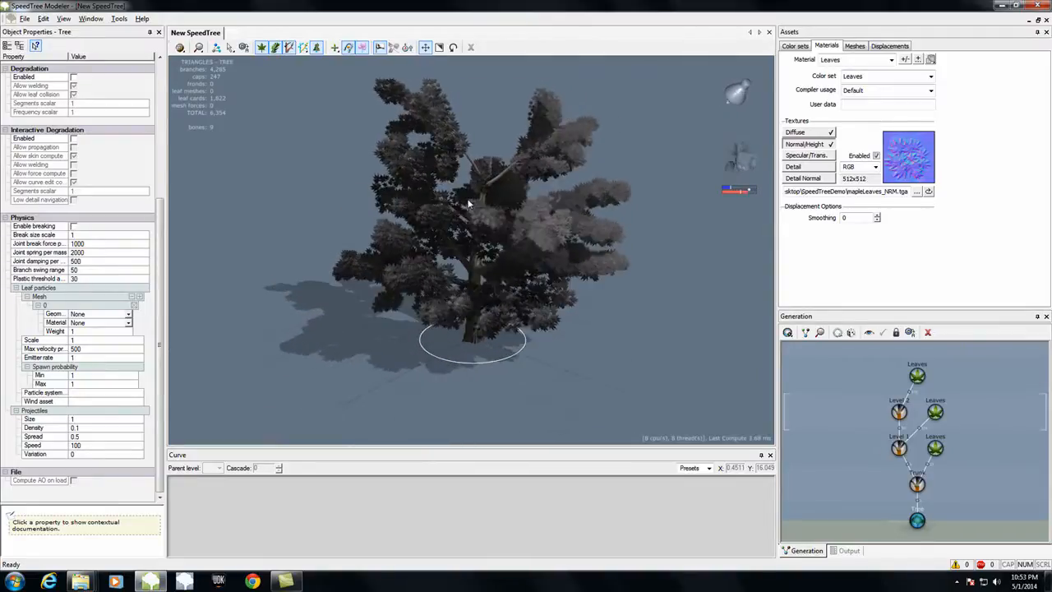
Step: Save the tree as MapleDemp.spm in the SpeedTreeDemo folder on the desktop
left_click(25, 18)
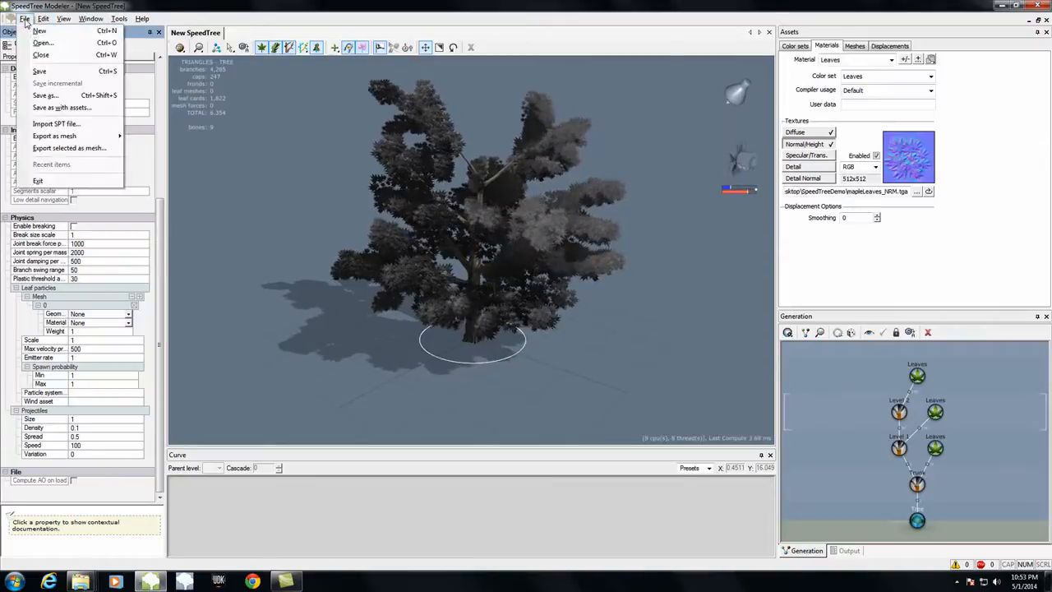
left_click(45, 96)
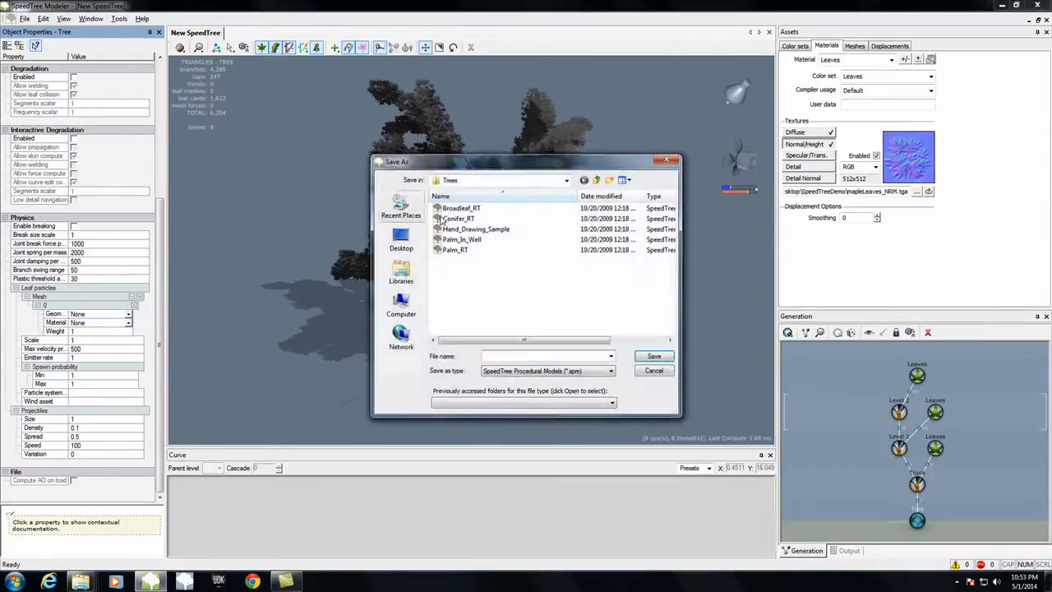
left_click(401, 238)
double_click(600, 267)
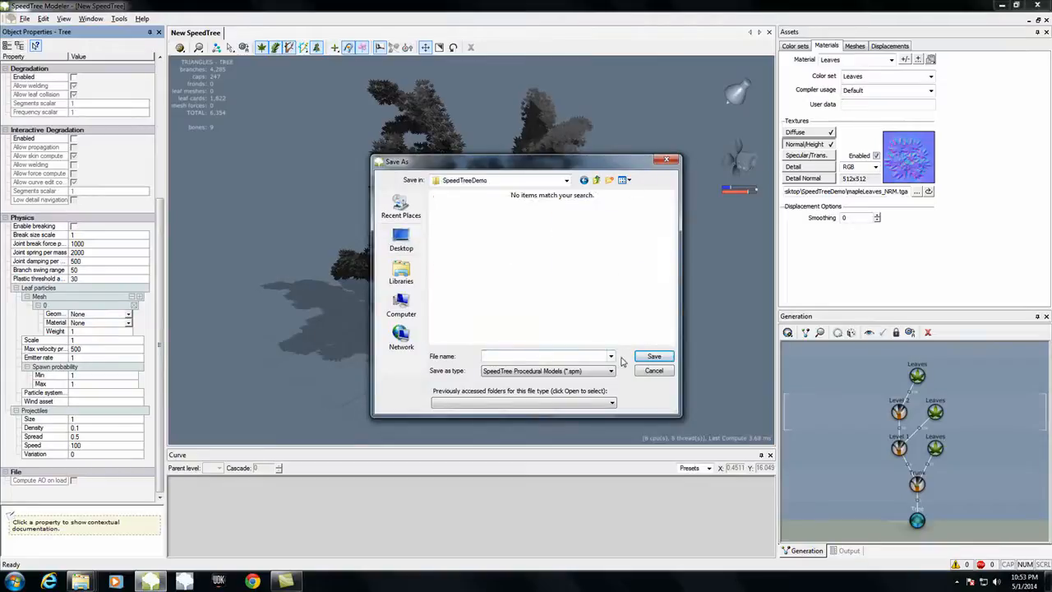
left_click(566, 355)
type("MapleDemp")
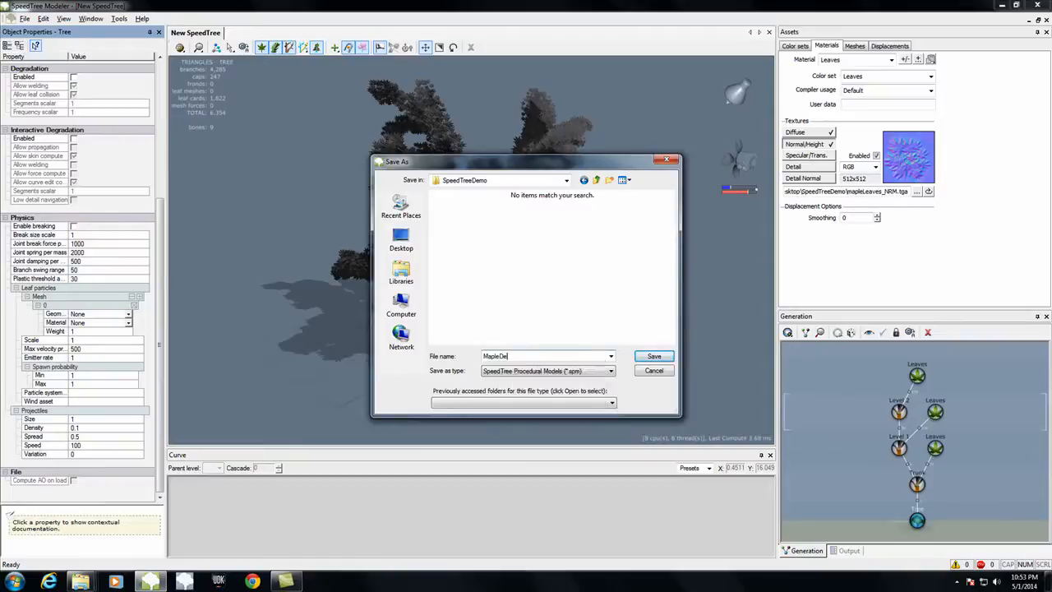
key("Return")
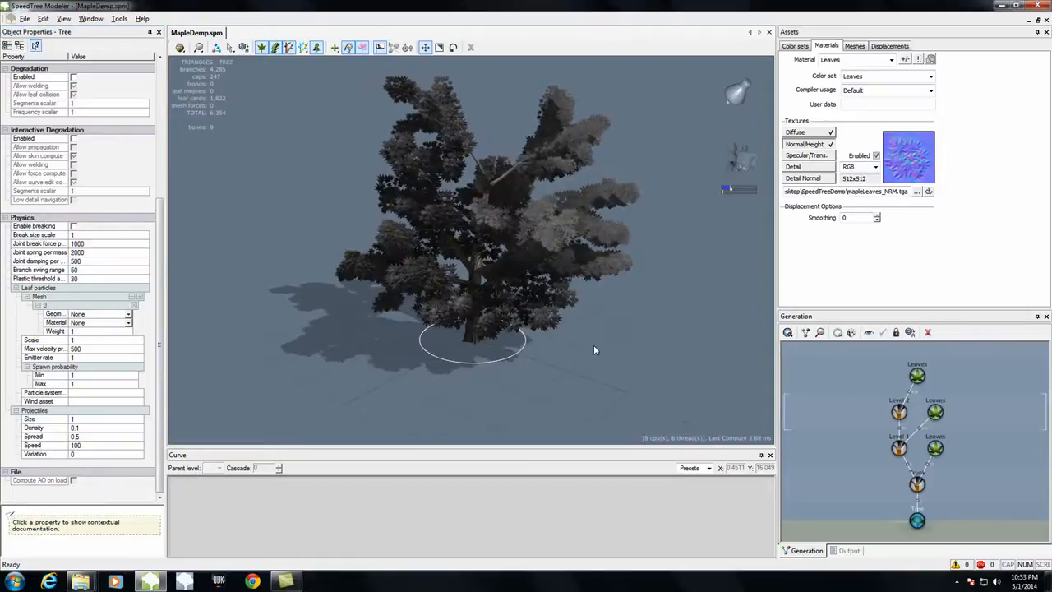
Step: Import leafCard.obj from the SpeedTreeDemo folder as a new mesh asset
left_click_drag(564, 382, 912, 385)
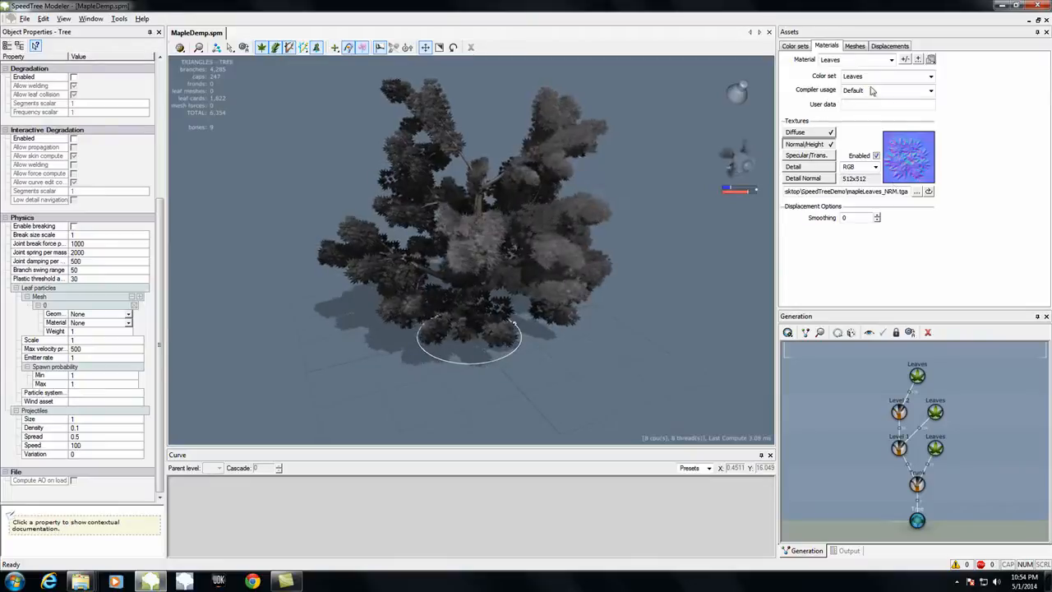
left_click(855, 46)
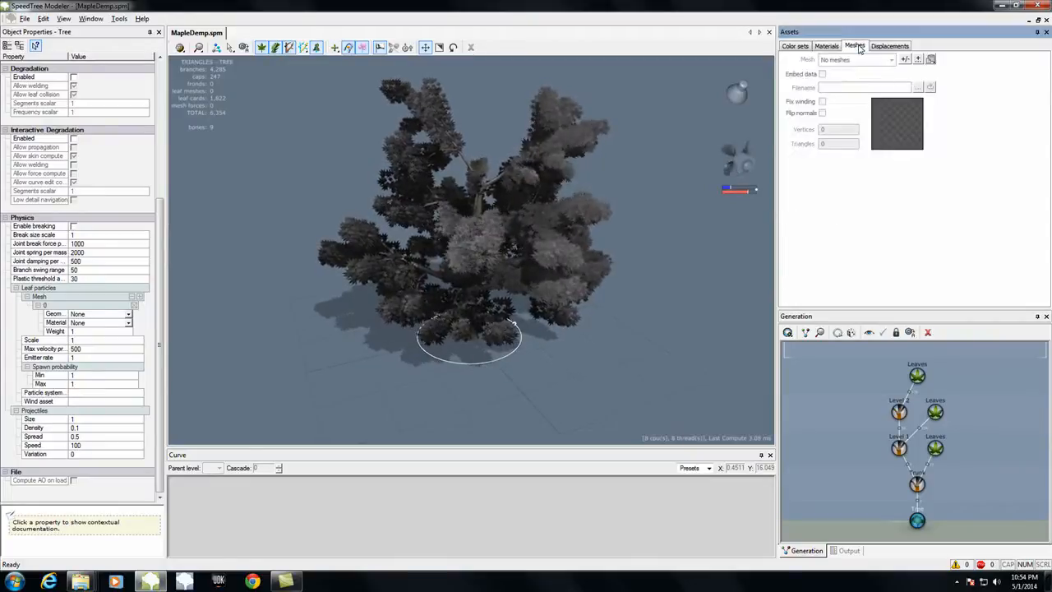
left_click(918, 59)
left_click(458, 222)
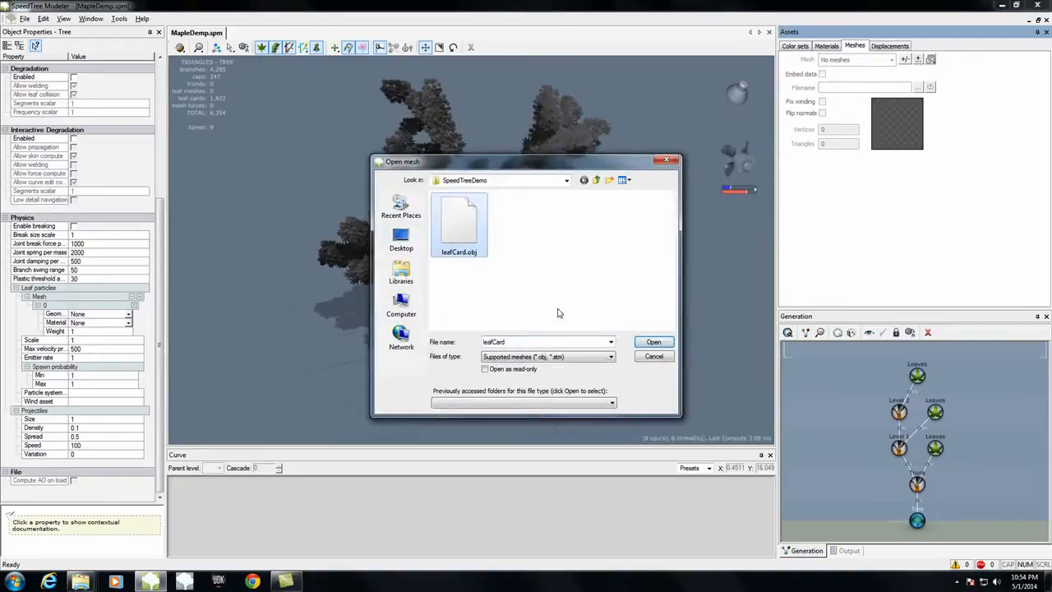
left_click(655, 342)
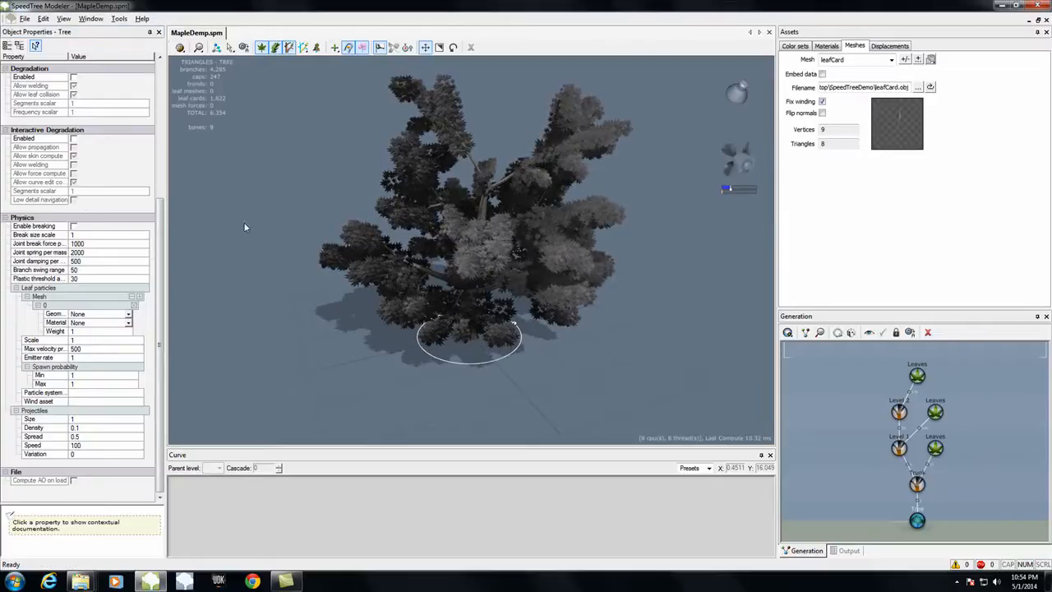
Step: Set the geometry of the leaves on the Level 2 branches to leafCard and inspect the tree from several sides
left_click(917, 375)
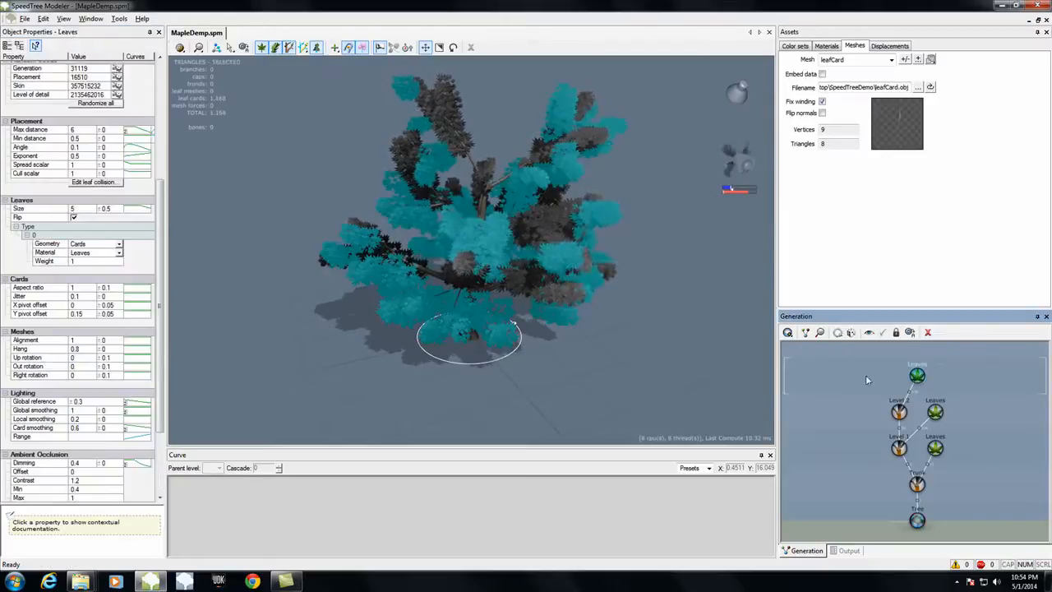
left_click(82, 244)
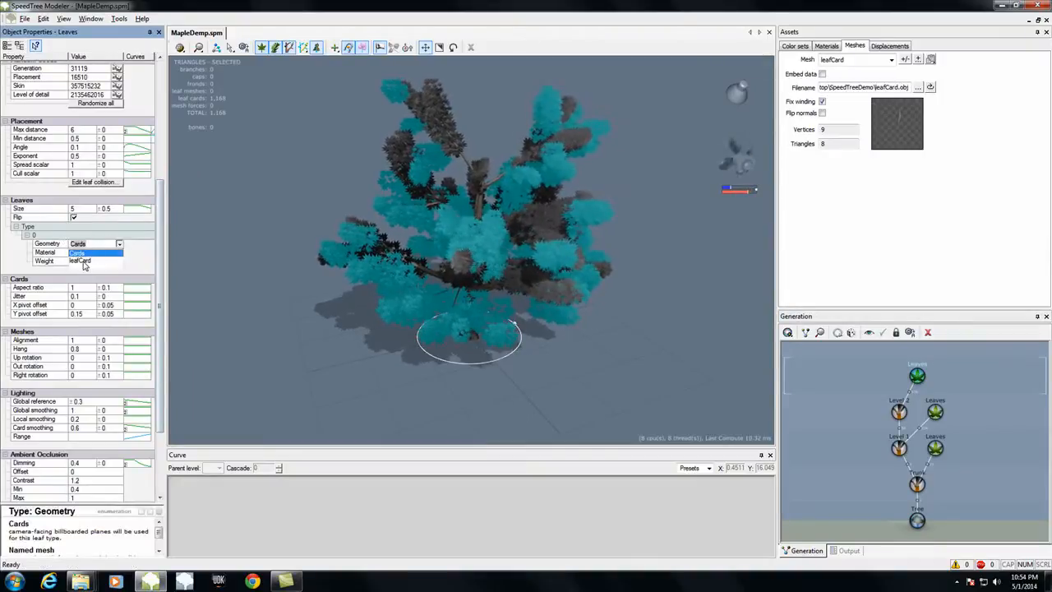
left_click(82, 261)
left_click_drag(396, 378, 425, 383)
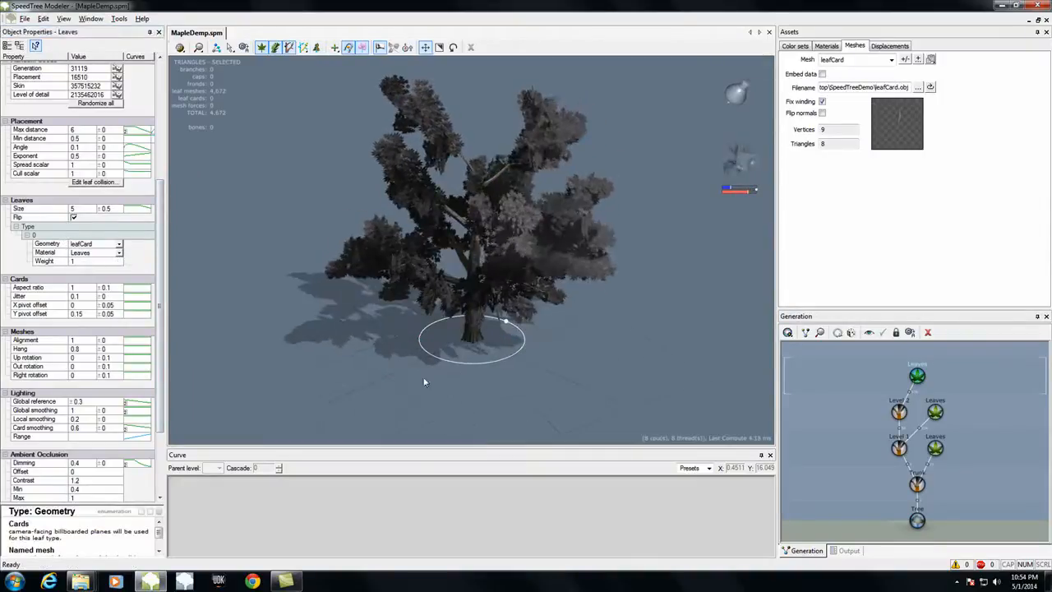
left_click_drag(643, 401, 677, 407)
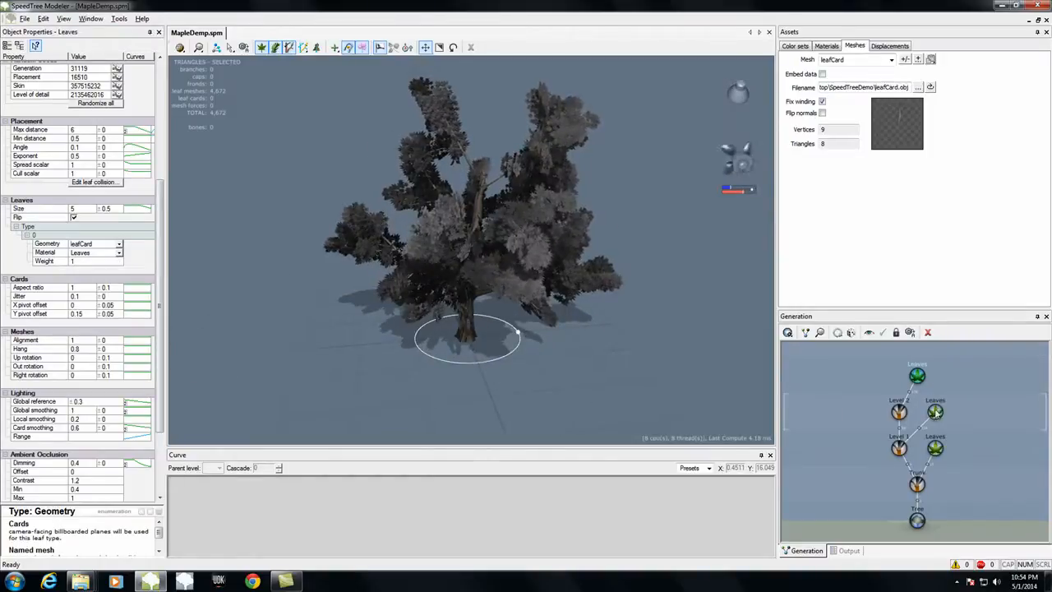
Step: Set the geometry of the leaves on the Level 1 branches to leafCard
key("ctrl+z")
left_click(120, 244)
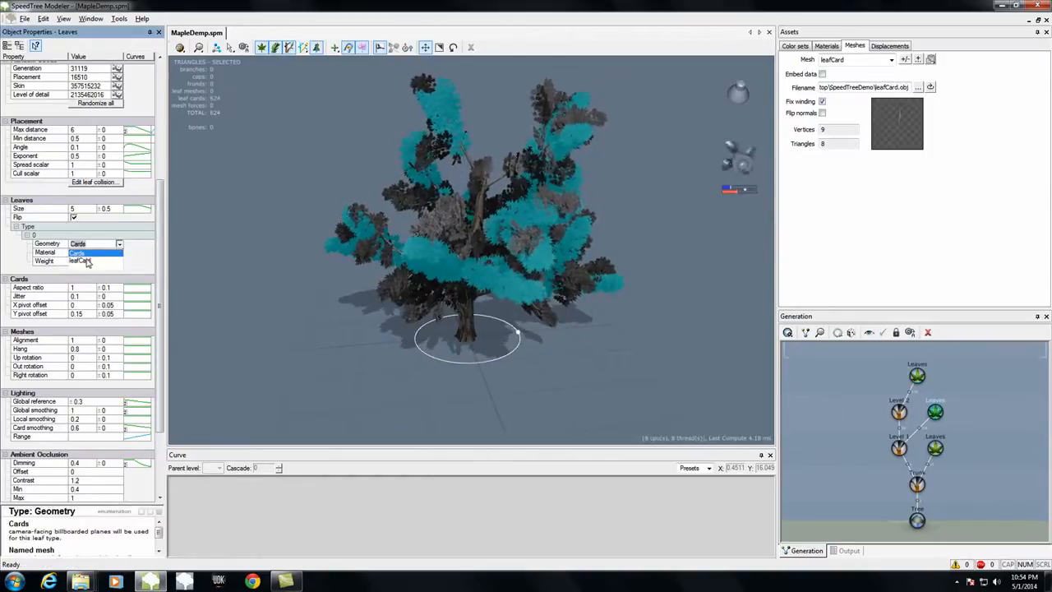
left_click(86, 260)
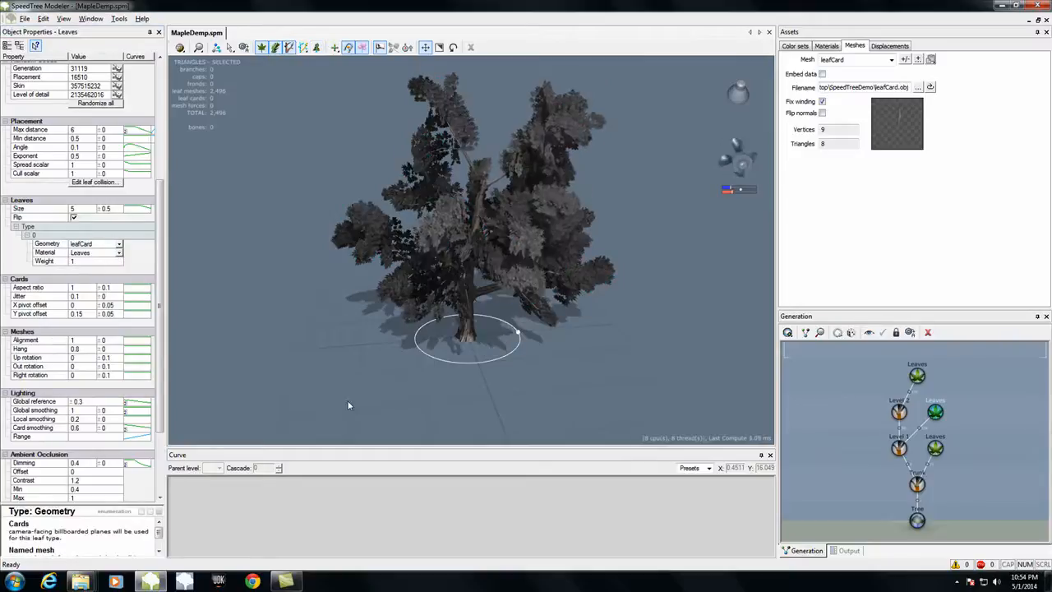
Step: Set the geometry of the leaves growing directly on the trunk to leafCard and inspect the tree from several angles
left_click(935, 448)
left_click(118, 244)
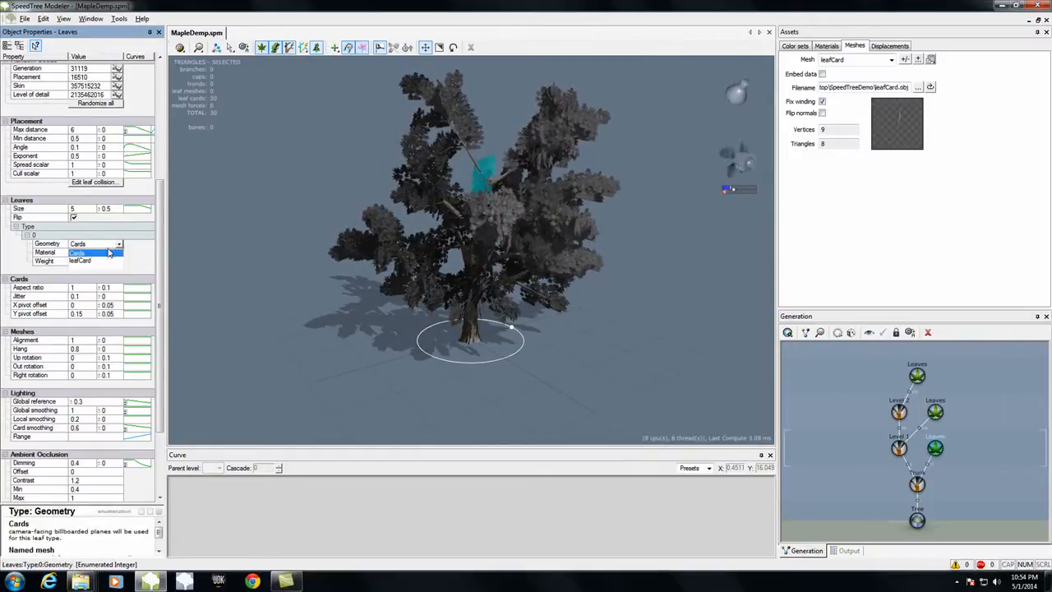
left_click(86, 259)
mouse_move(302, 358)
left_mouse_down()
mouse_move(506, 345)
mouse_move(481, 345)
mouse_move(676, 355)
mouse_move(596, 391)
mouse_move(479, 351)
mouse_move(379, 361)
mouse_move(357, 350)
mouse_move(291, 364)
mouse_move(204, 351)
mouse_move(228, 331)
mouse_move(310, 344)
mouse_move(389, 341)
mouse_move(475, 363)
mouse_move(278, 367)
mouse_move(441, 402)
left_mouse_up()
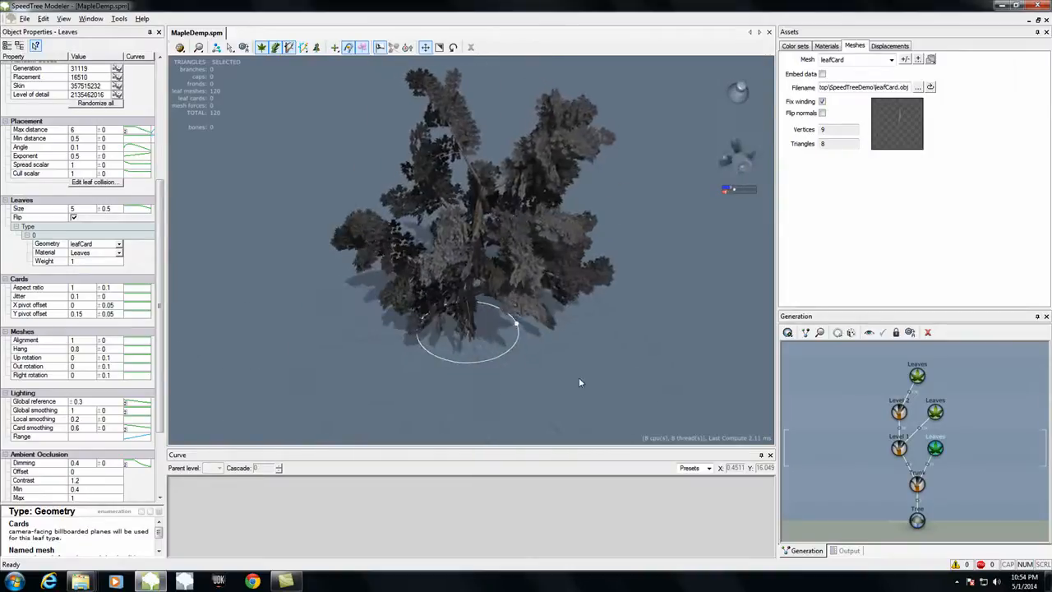
left_click_drag(617, 376, 550, 383)
Step: Save the updated tree and minimize SpeedTree Modeler
left_click(26, 19)
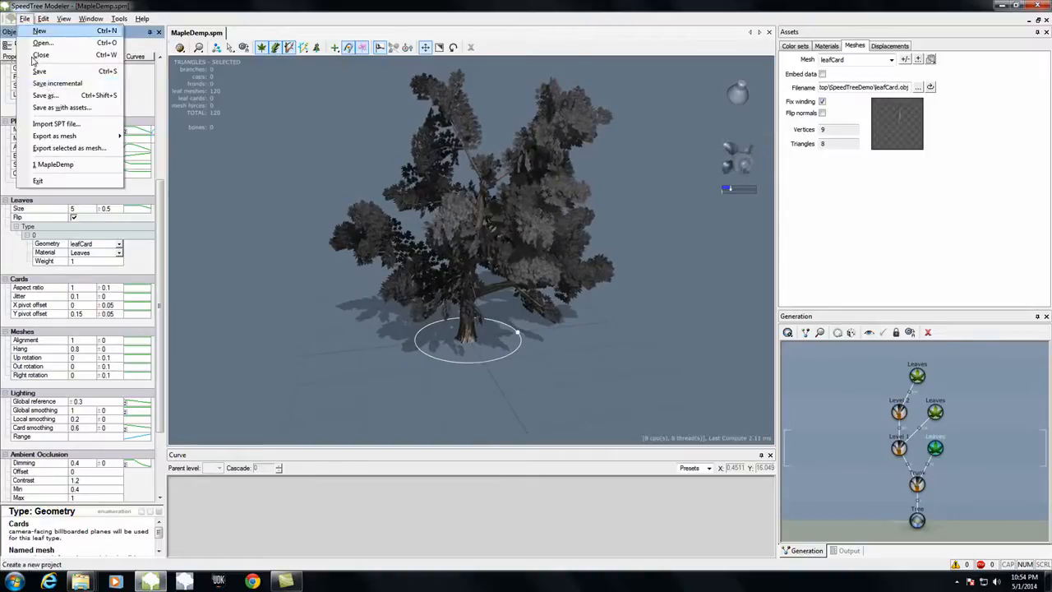
left_click(39, 73)
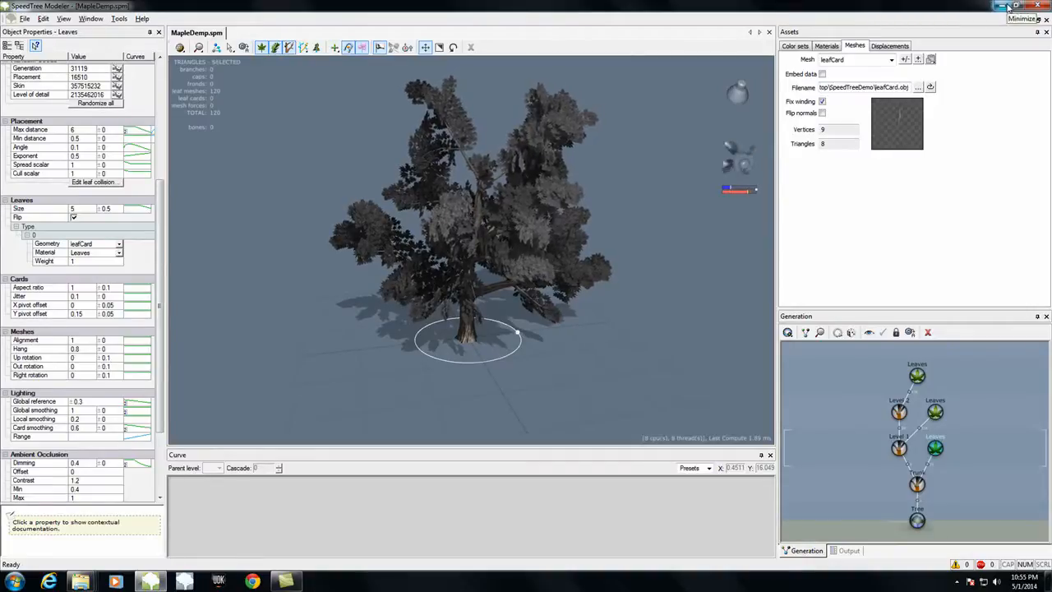
left_click(1005, 7)
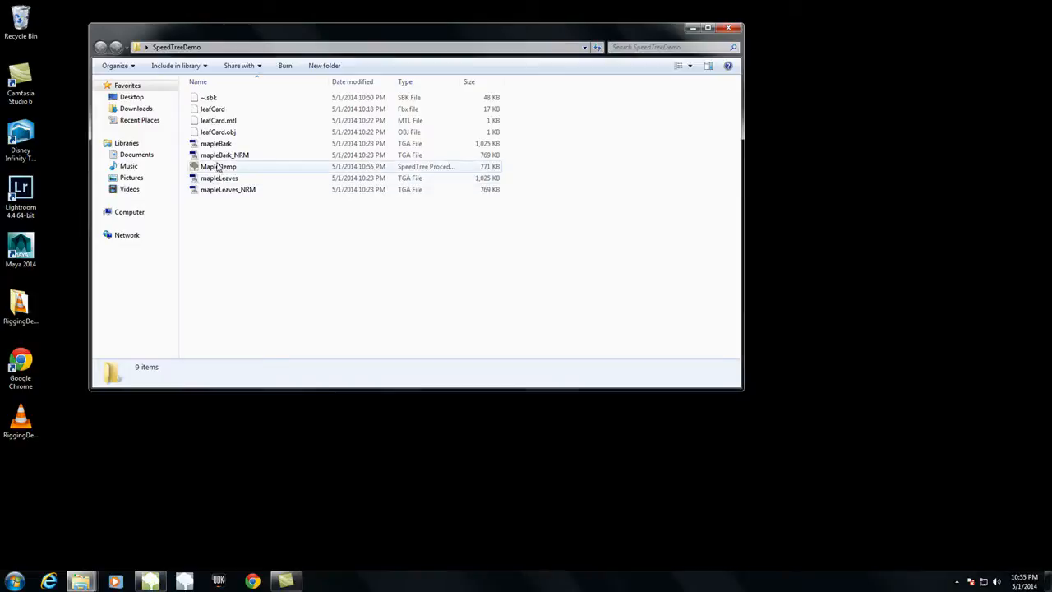
Step: Switch to SpeedTree Compiler, add MapleDemp from the desktop's SpeedTreeDemo folder to the setup wizard, and continue to the compilation settings
left_click(184, 580)
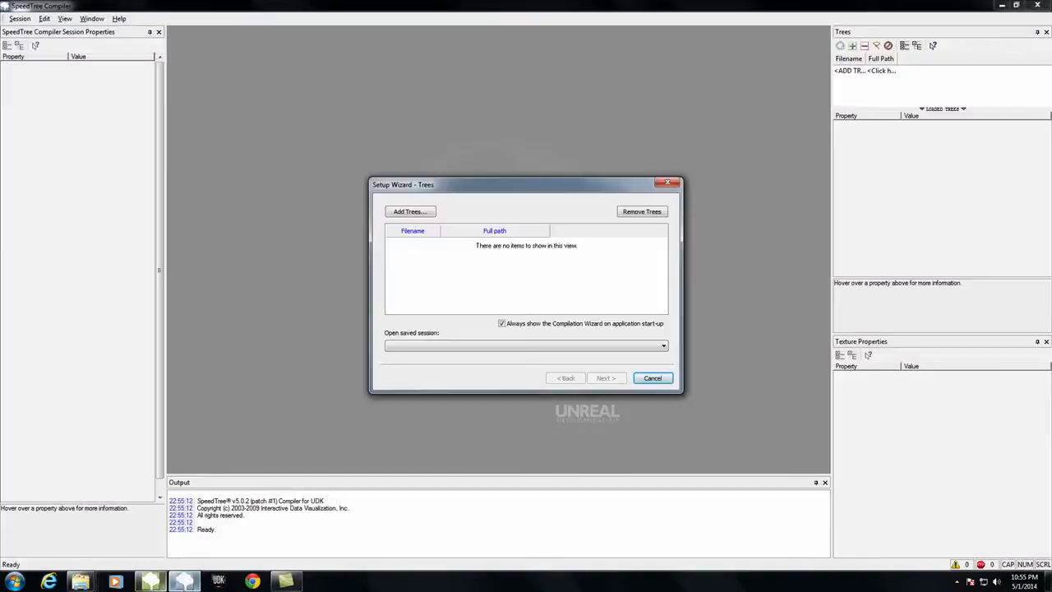
left_click(424, 212)
left_click(401, 238)
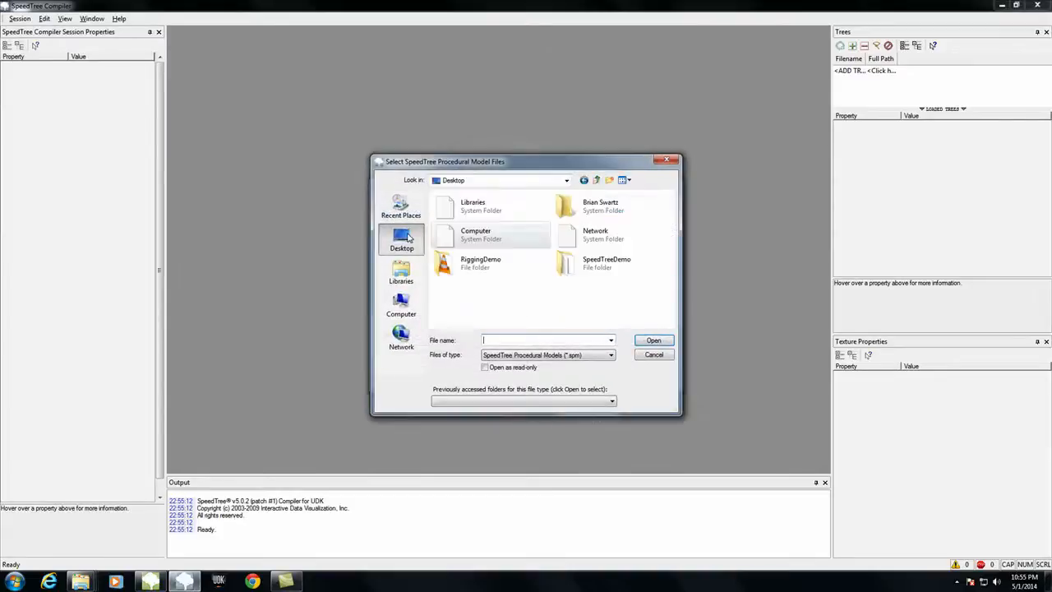
double_click(599, 261)
left_click(458, 220)
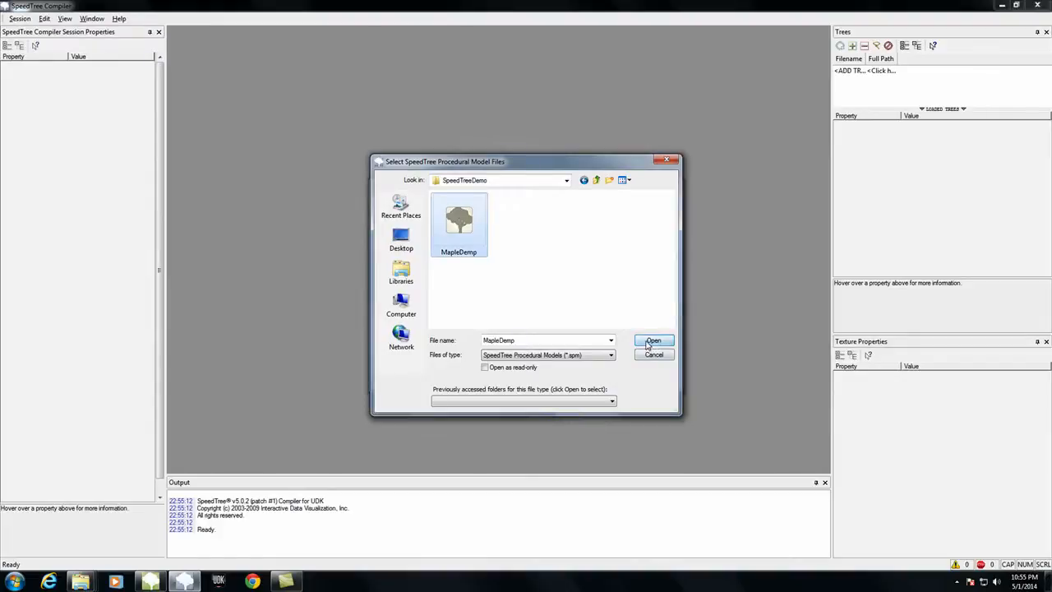
left_click(648, 344)
left_click(607, 381)
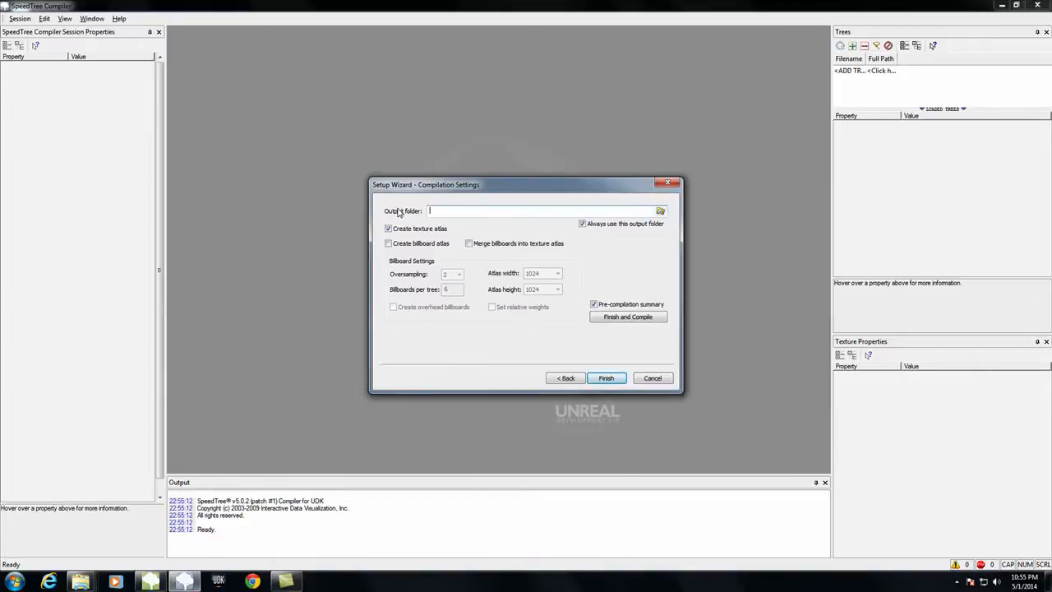
Step: Create a folder named Output inside SpeedTreeDemo and use it as the compilation's output folder
left_click(660, 212)
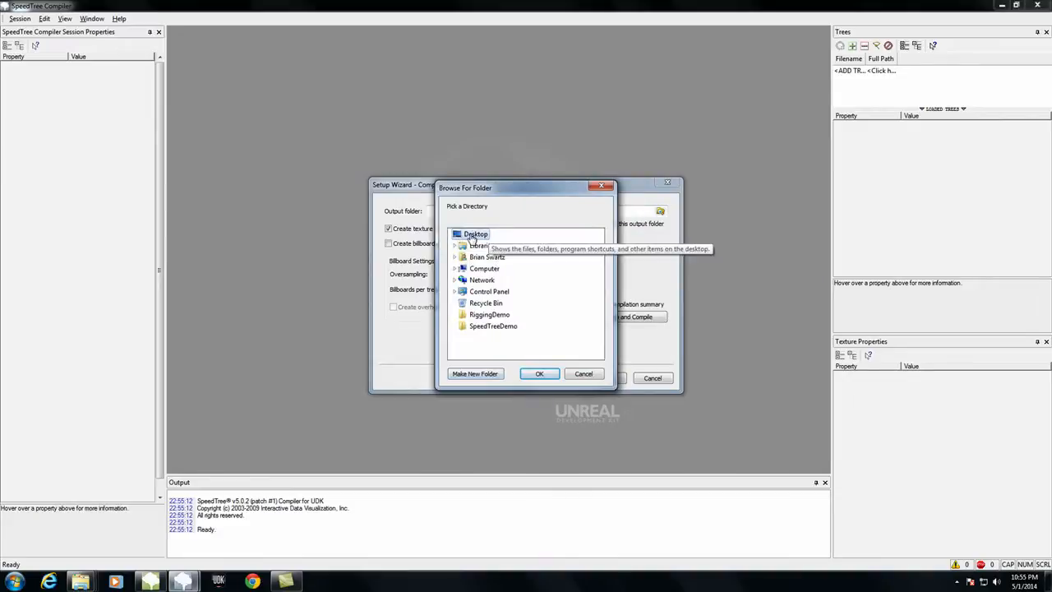
left_click(493, 326)
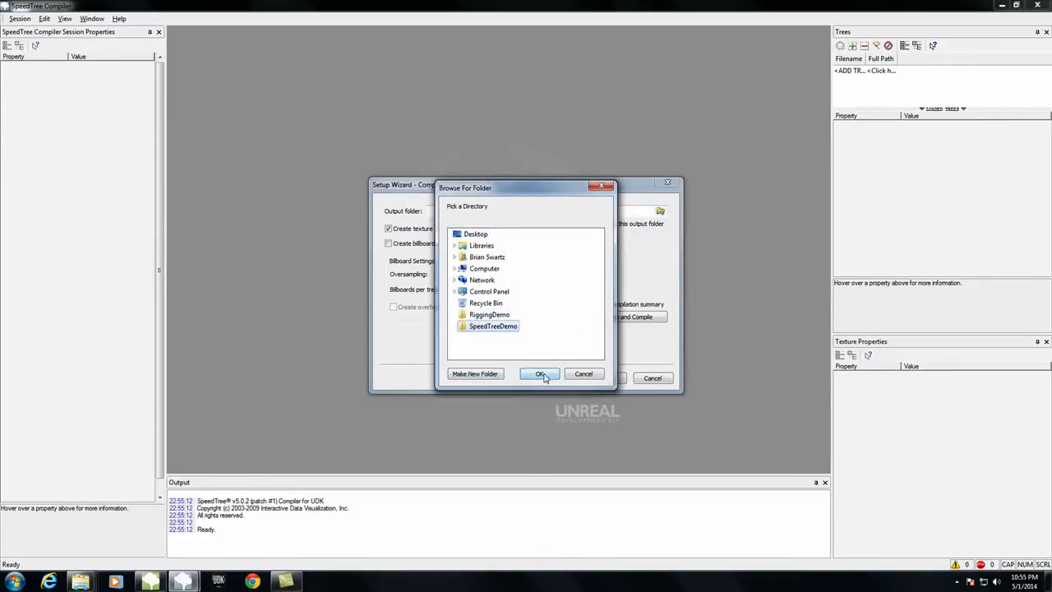
left_click(482, 373)
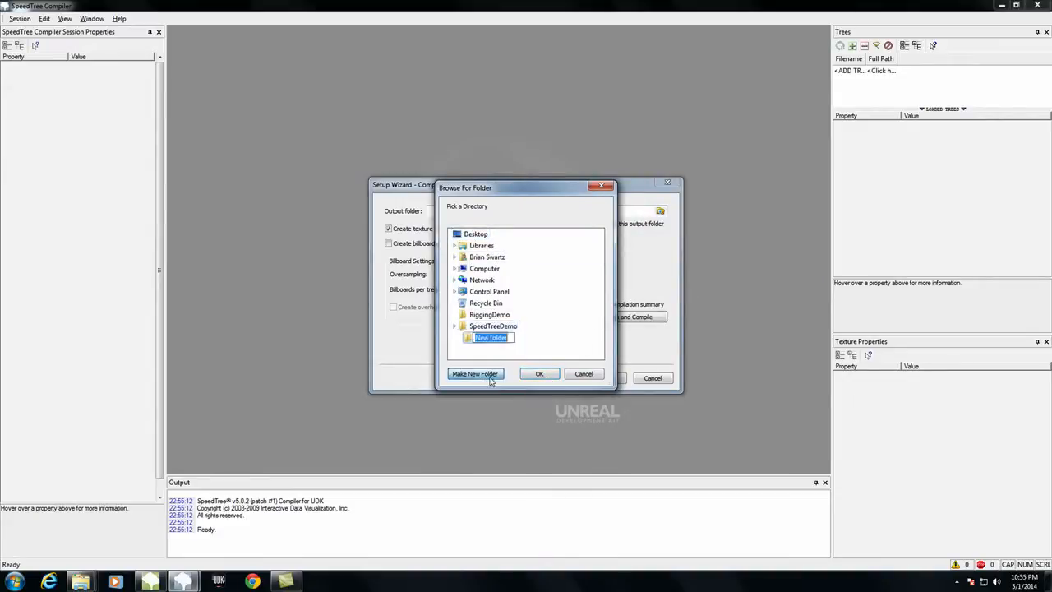
type("Outpu")
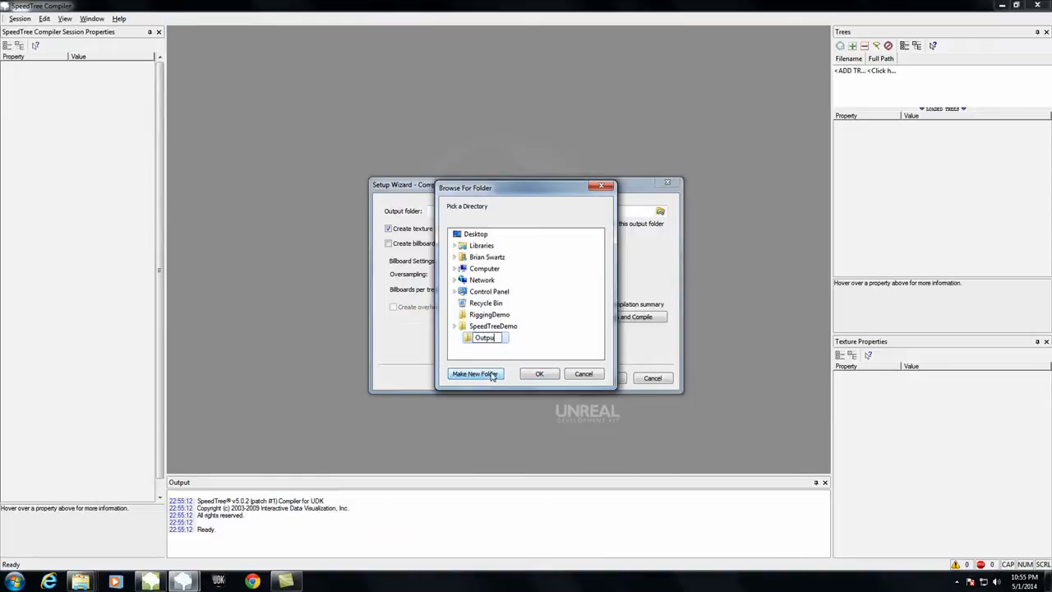
type("t")
key("Return")
left_click(539, 374)
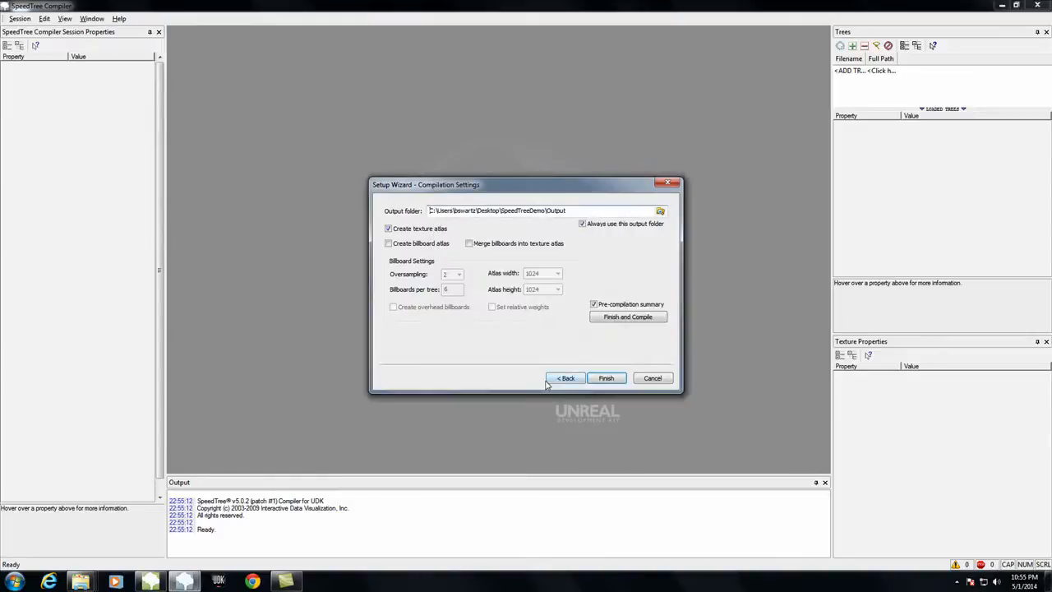
Step: Enable creating a billboard atlas and merging billboards into the texture atlas, and finish the setup wizard
left_click(404, 245)
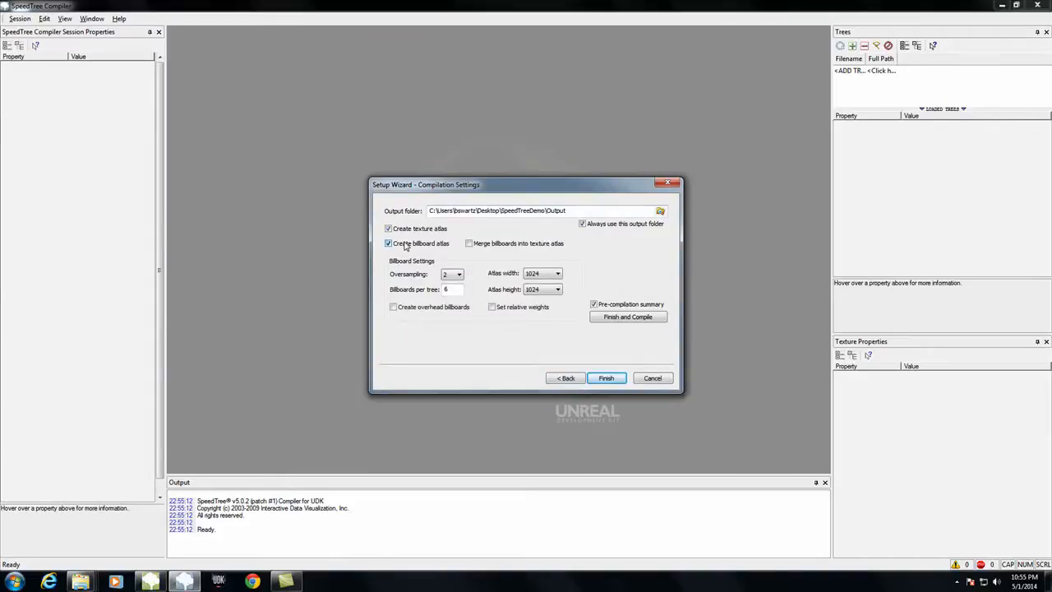
left_click(468, 244)
left_click(613, 379)
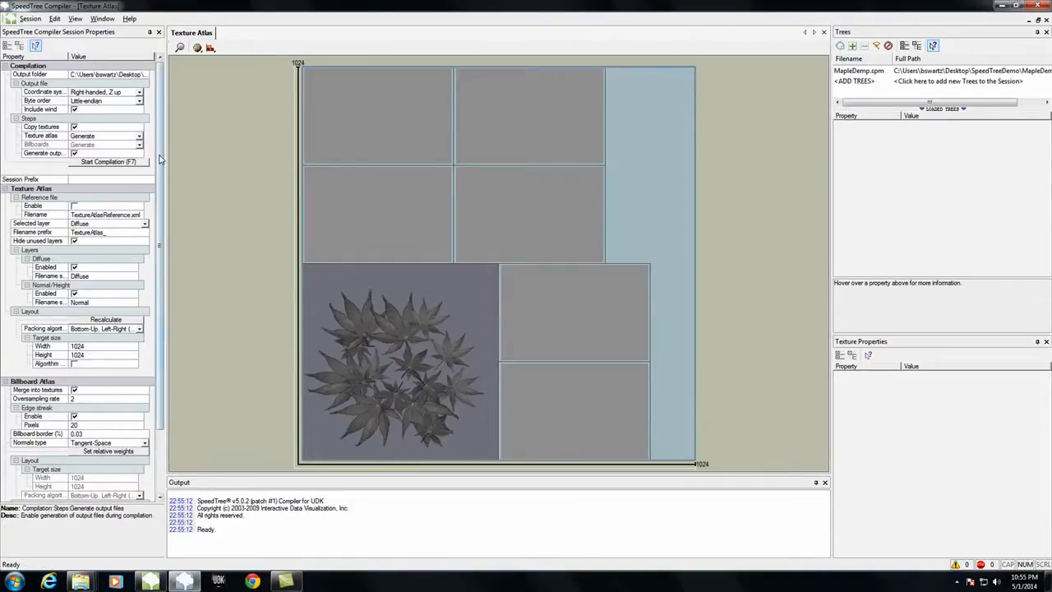
Step: Review the compiler session properties and enable the reference file for the texture atlas
scroll(158, 164, "down", 1)
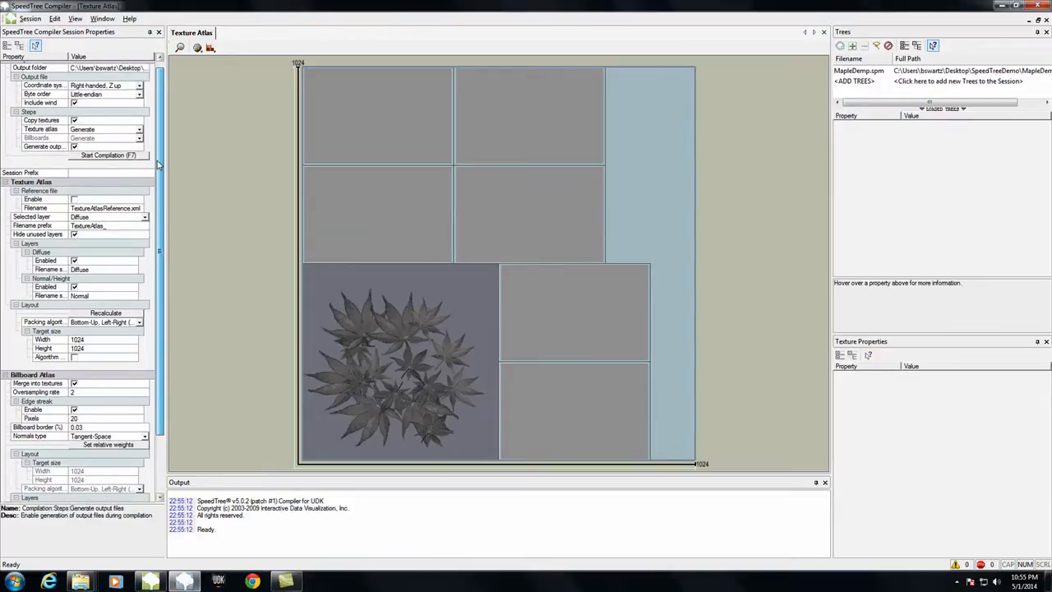
scroll(159, 164, "down", 1)
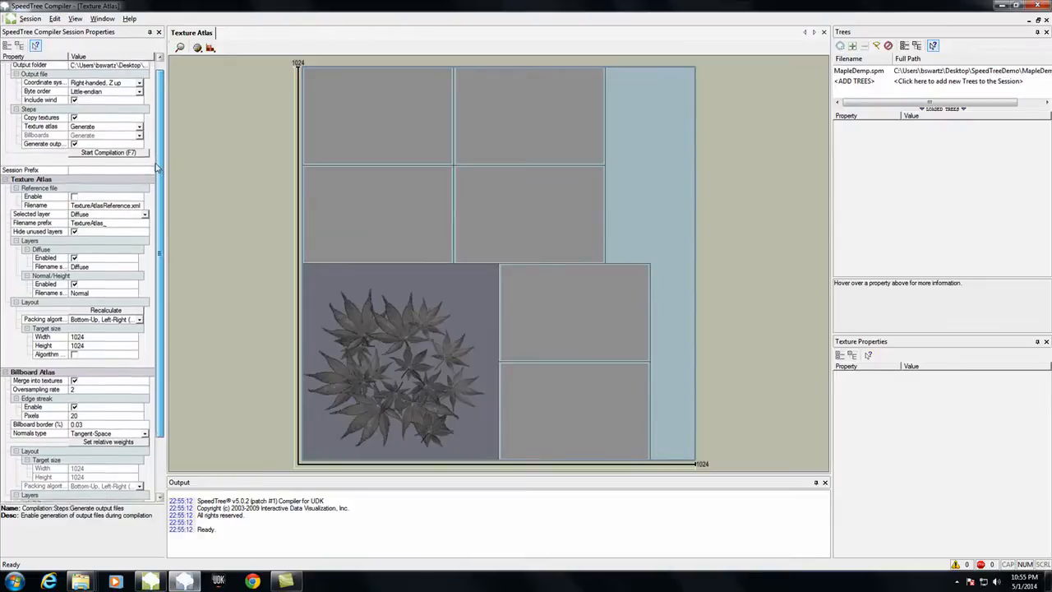
left_click(74, 191)
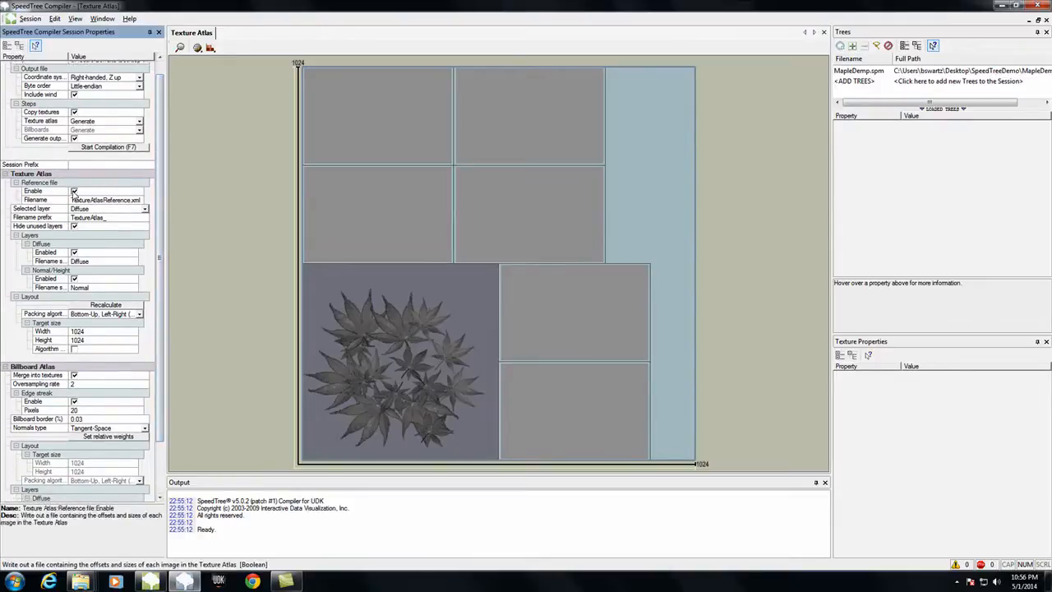
scroll(163, 182, "down", 4)
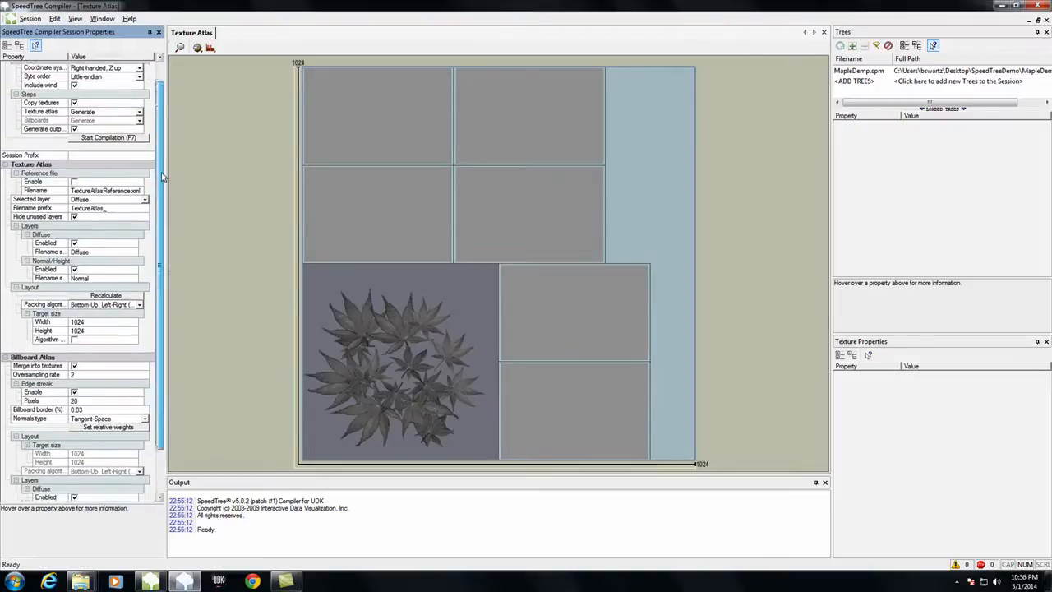
scroll(163, 195, "down", 1)
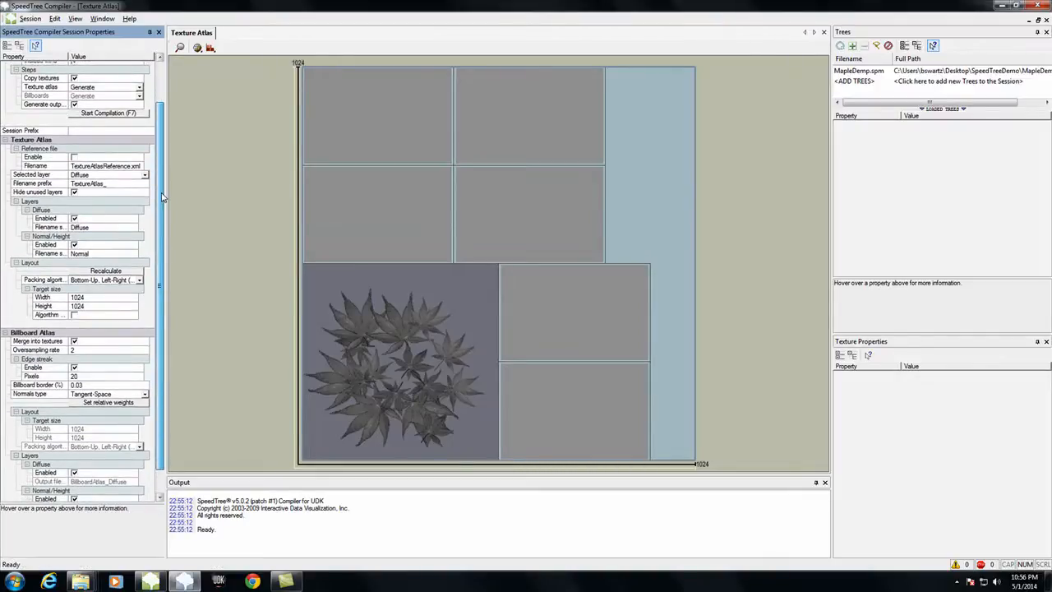
left_click_drag(161, 198, 162, 222)
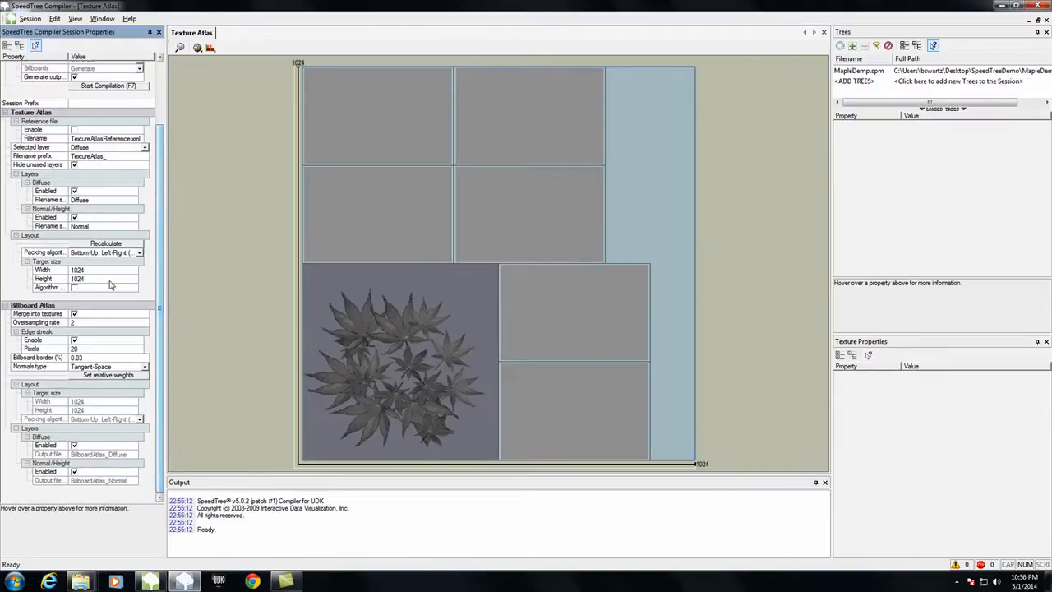
left_click(75, 130)
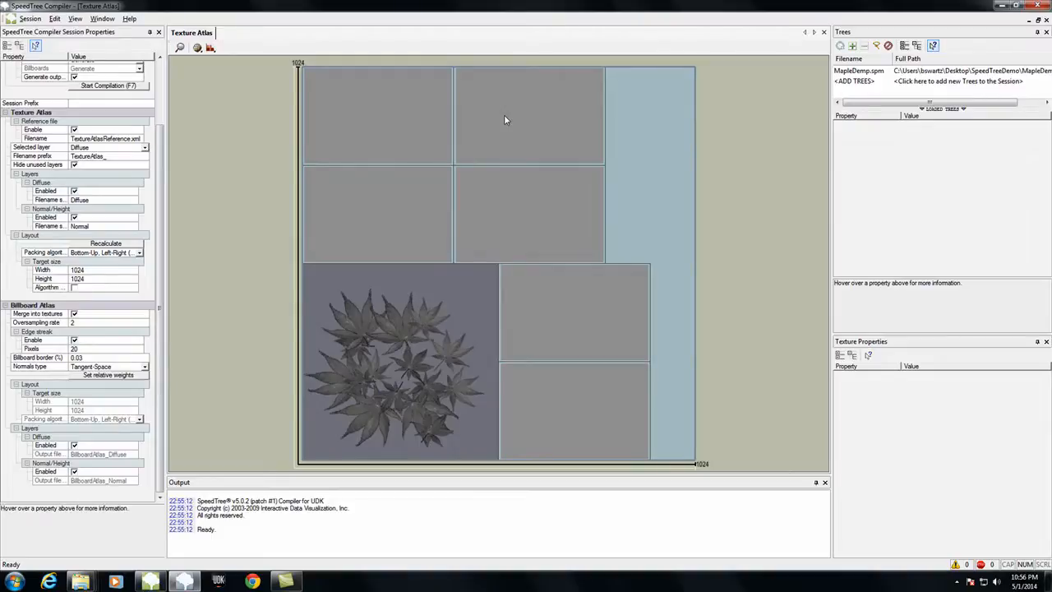
Step: Switch to SpeedTree Modeler and enable level of detail on the root Tree object
left_click(150, 580)
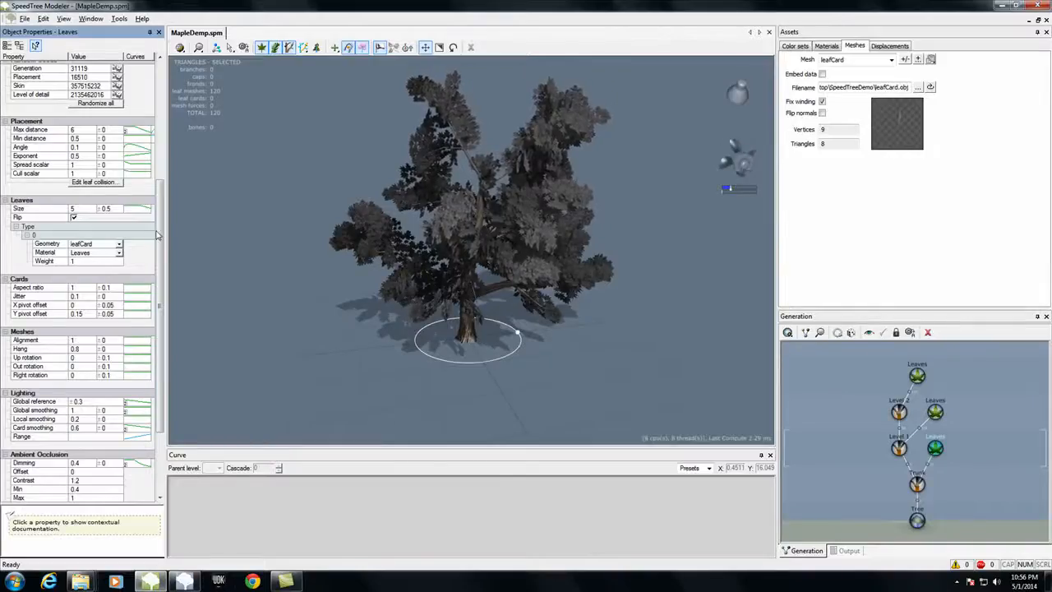
left_click_drag(162, 235, 186, 107)
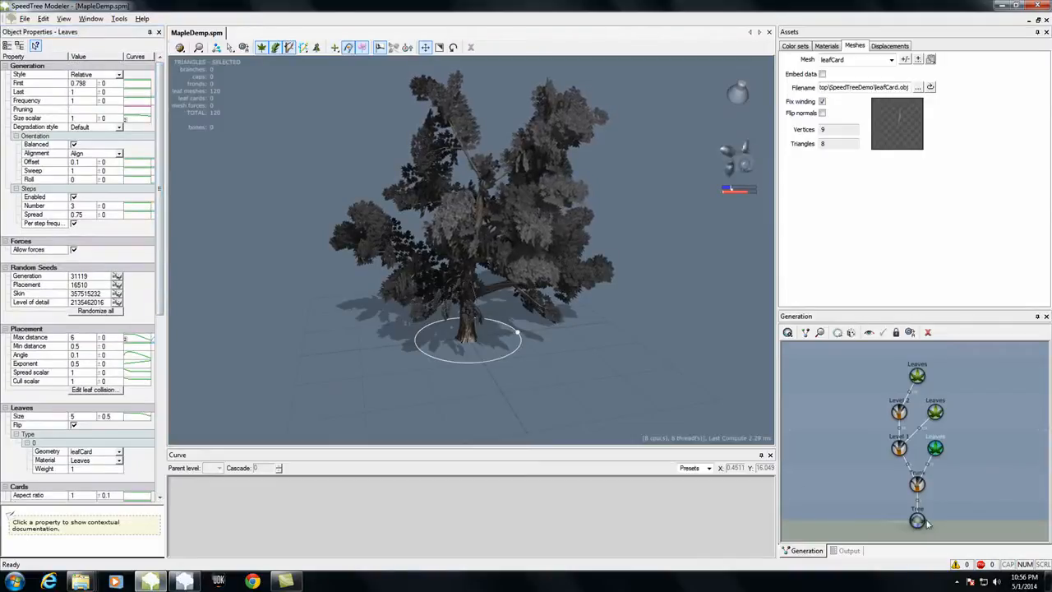
left_click(628, 340)
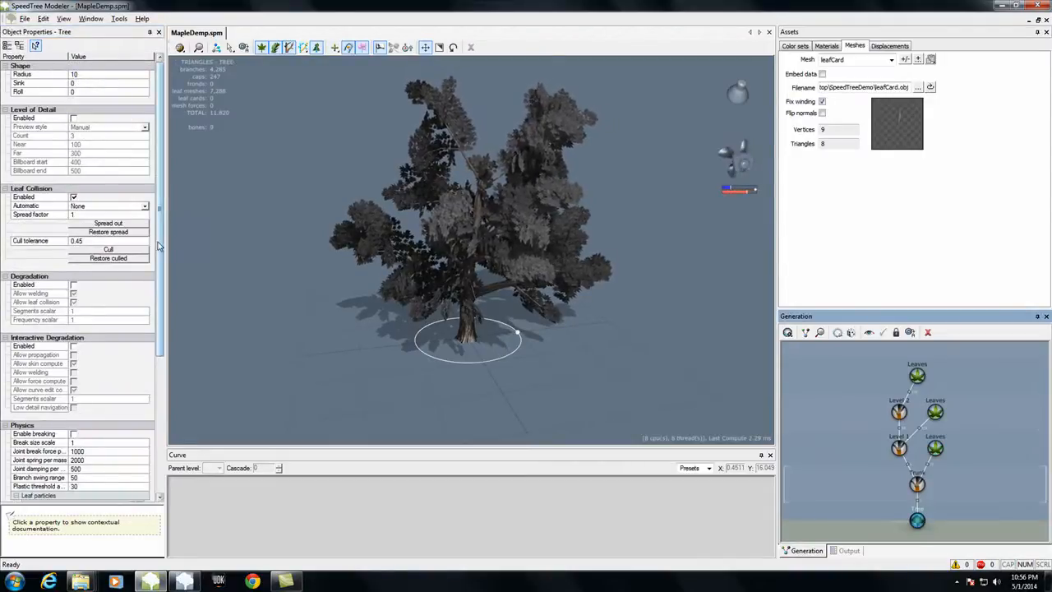
left_click_drag(161, 187, 2, 117)
left_click(73, 117)
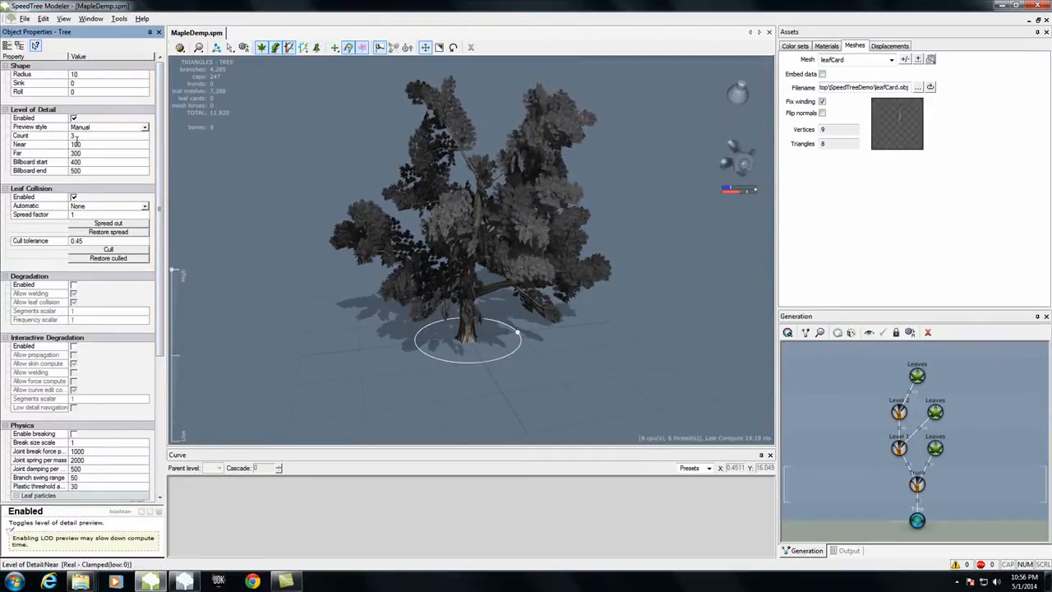
Step: Set the tree's level-of-detail distances to Near 150, Far 250, Billboard start 300 and Billboard end 400
left_click(88, 146)
type("15")
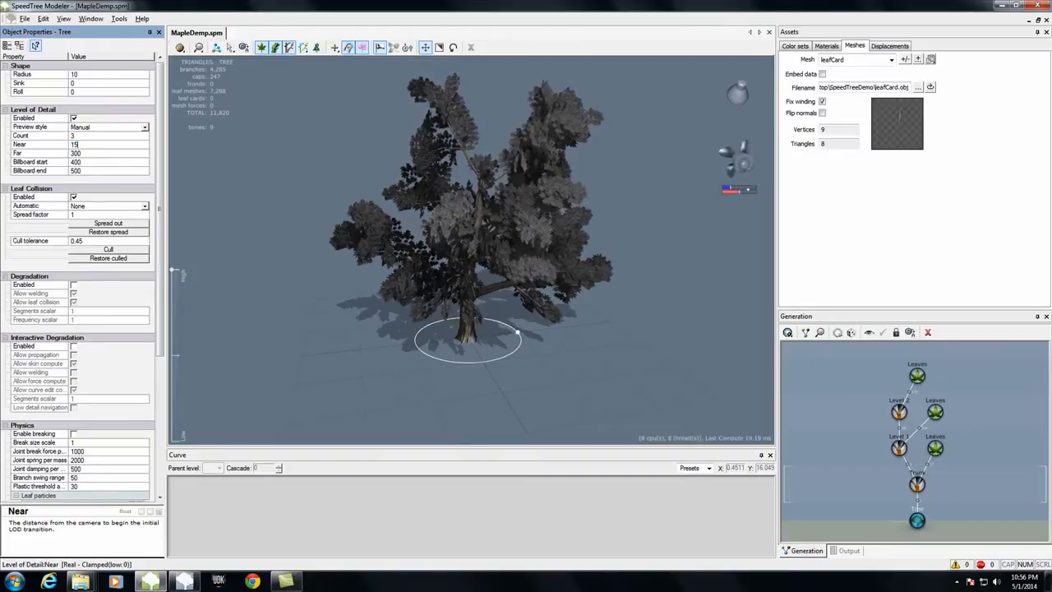
key("Tab")
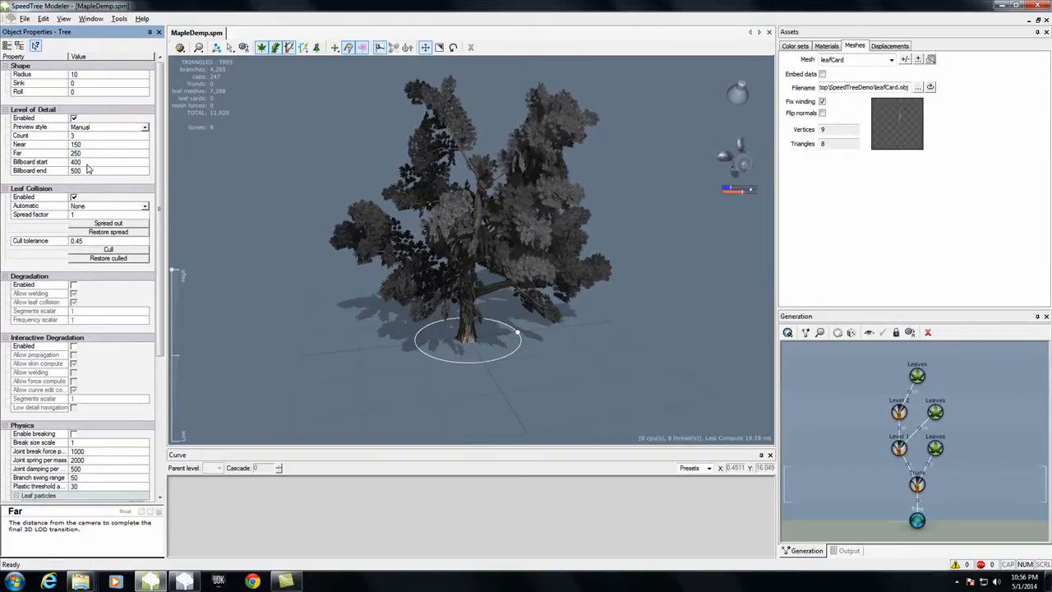
key("Tab")
type("251")
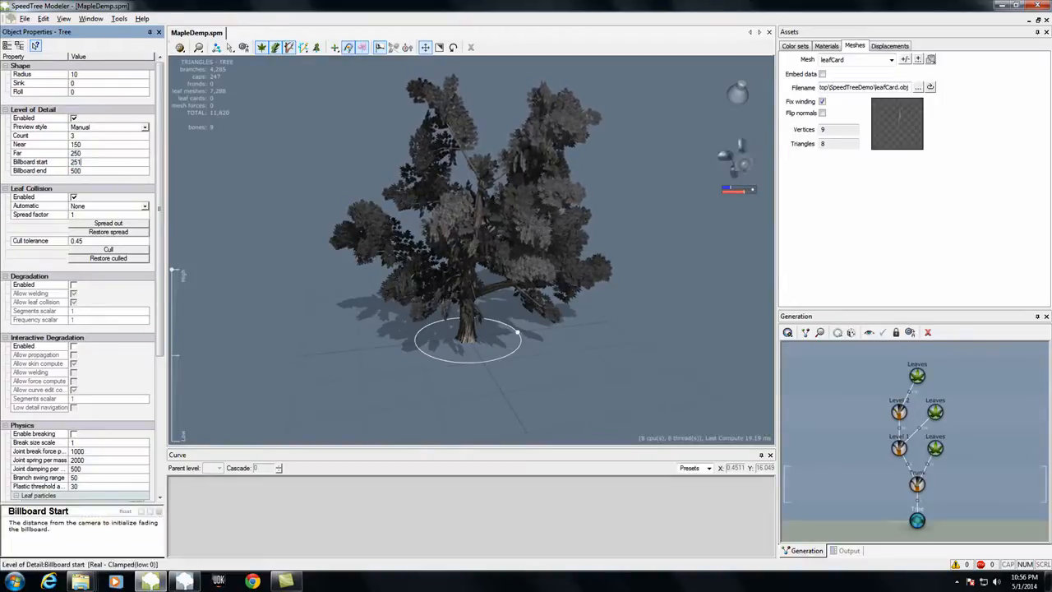
key("Return")
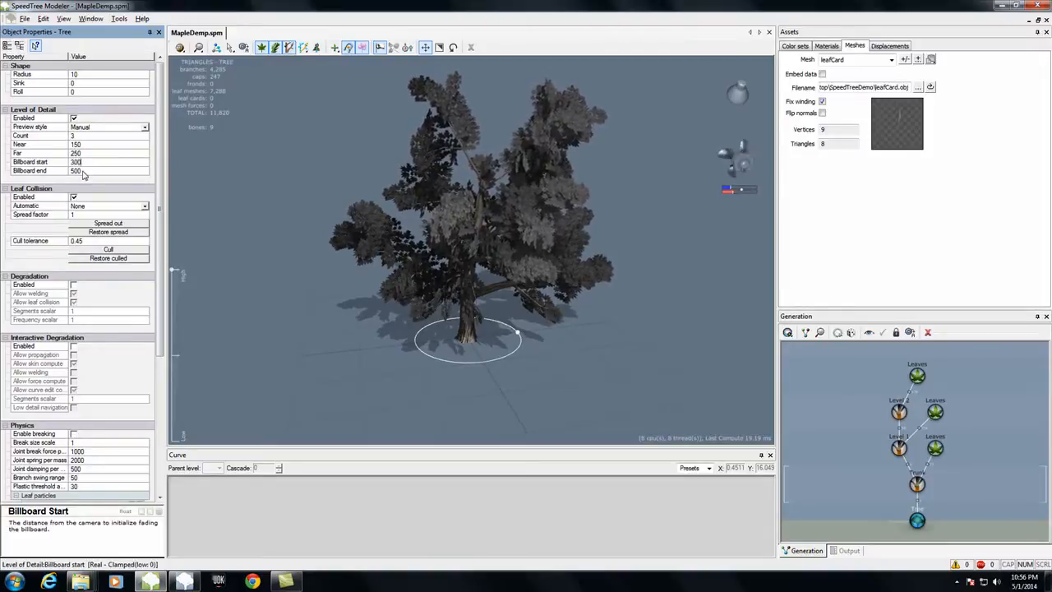
left_click(88, 170)
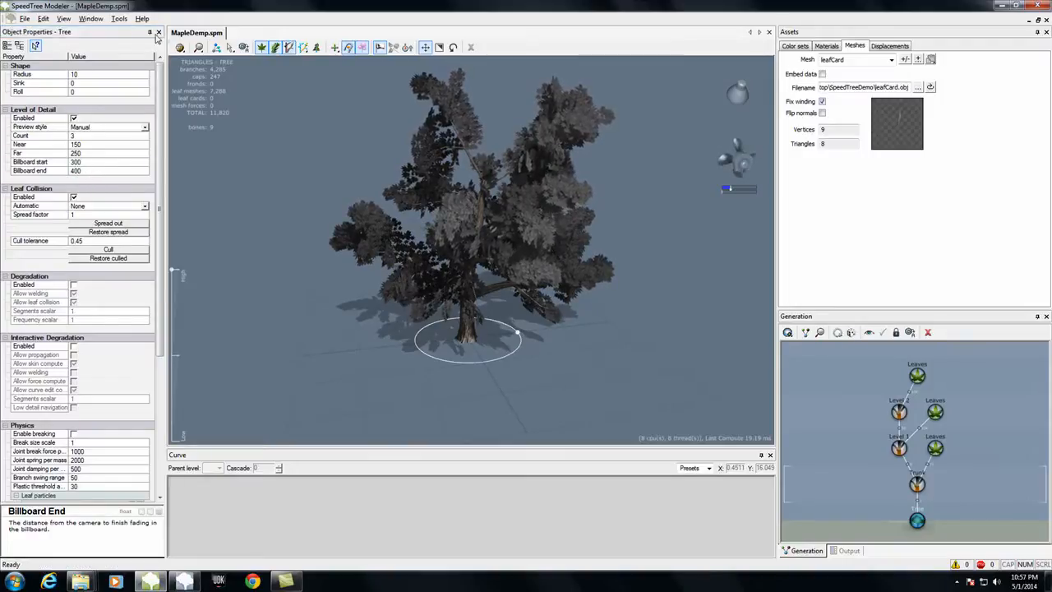
Step: Save the maple tree file and restart SpeedTree Compiler with a fresh session
left_click(25, 18)
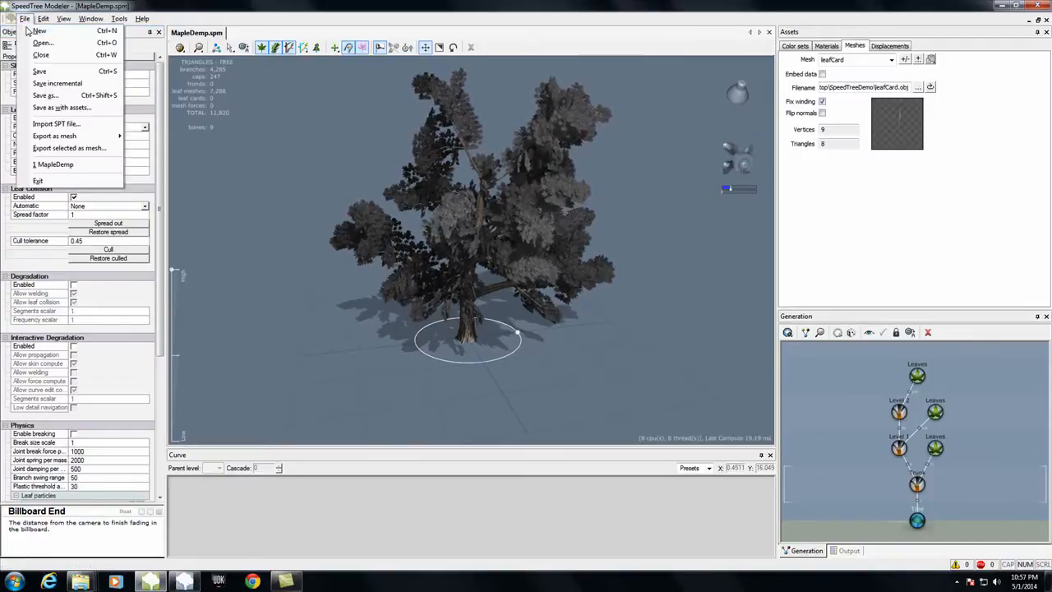
left_click(39, 72)
left_click(185, 581)
right_click(187, 583)
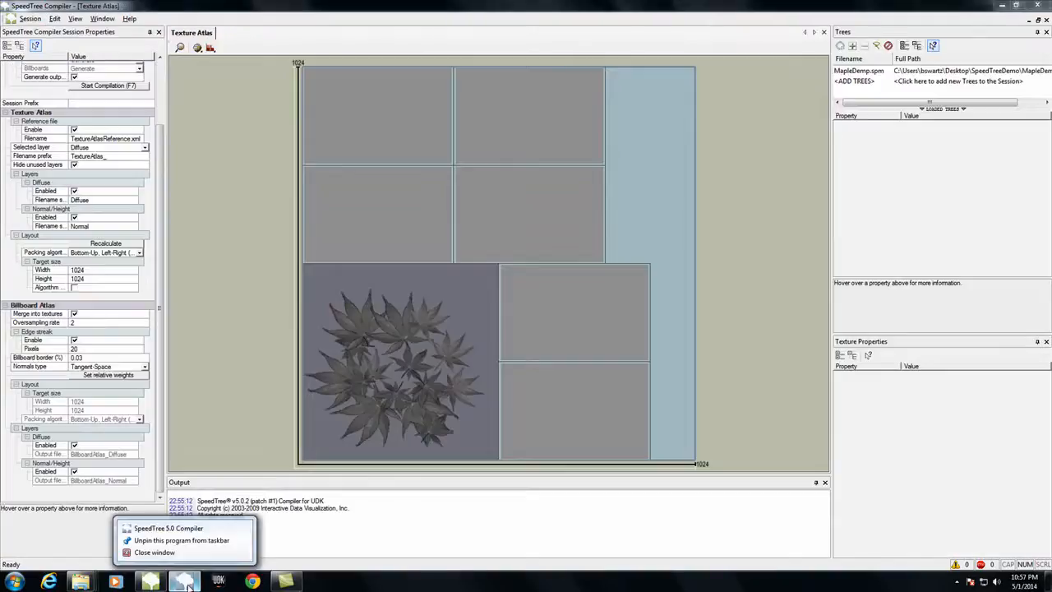
left_click(187, 584)
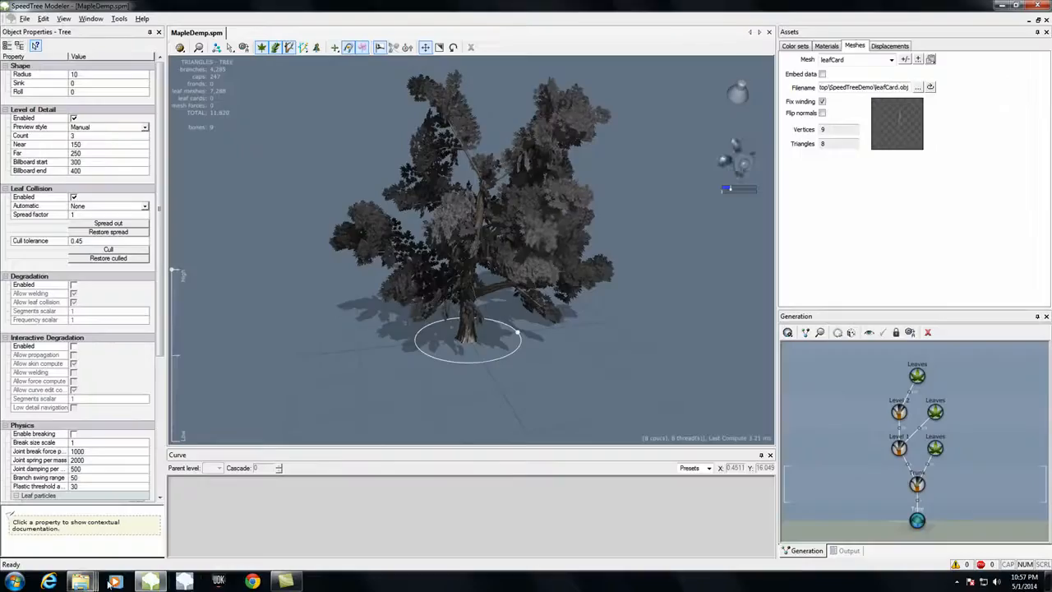
left_click(186, 584)
Step: Add MapleDemp to the setup wizard and finish it with the existing Output folder and atlas settings
left_click(408, 211)
left_click(516, 222)
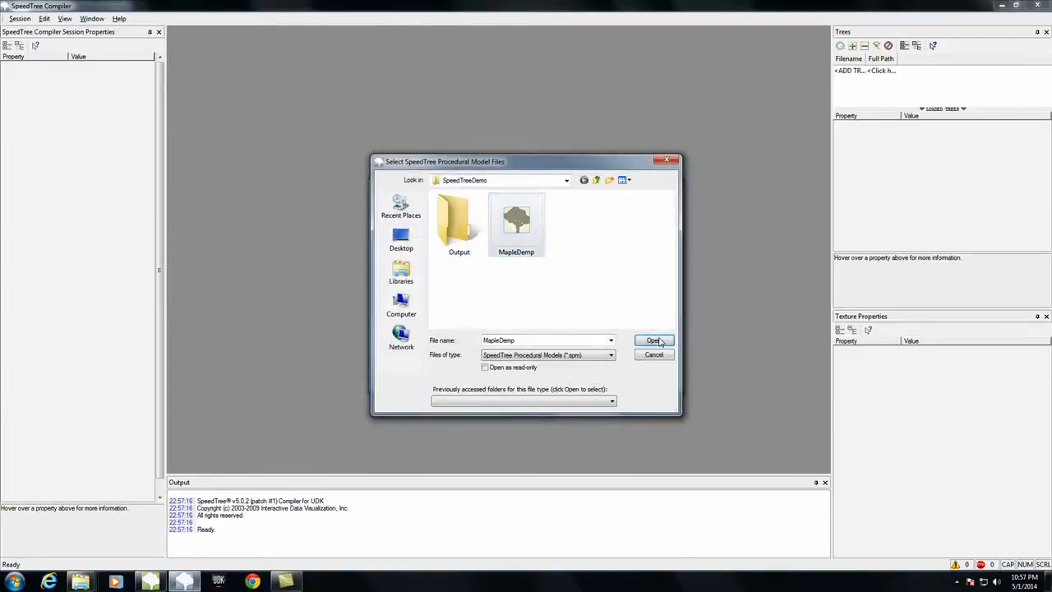
left_click(654, 340)
left_click(605, 378)
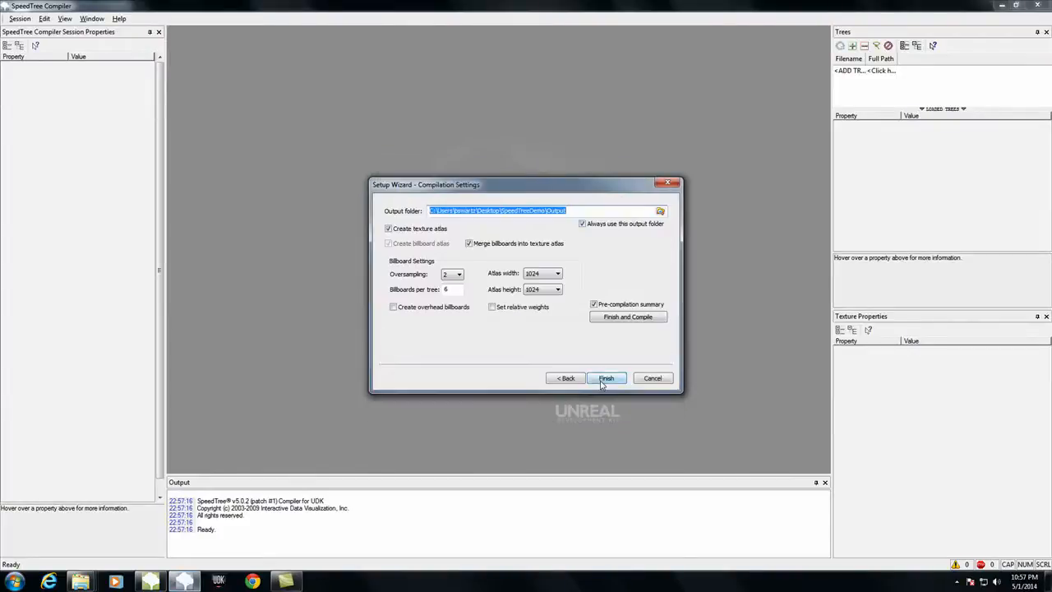
left_click(607, 378)
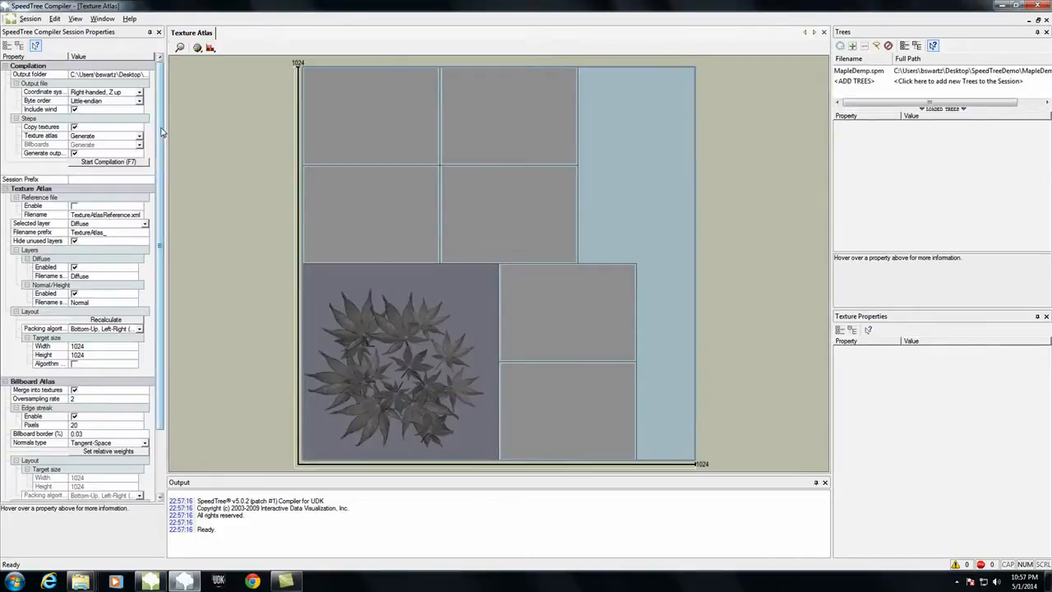
Step: Start the compilation and confirm the pre-compilation summary to compile the tree
scroll(159, 207, "down", 3)
scroll(156, 218, "up", 3)
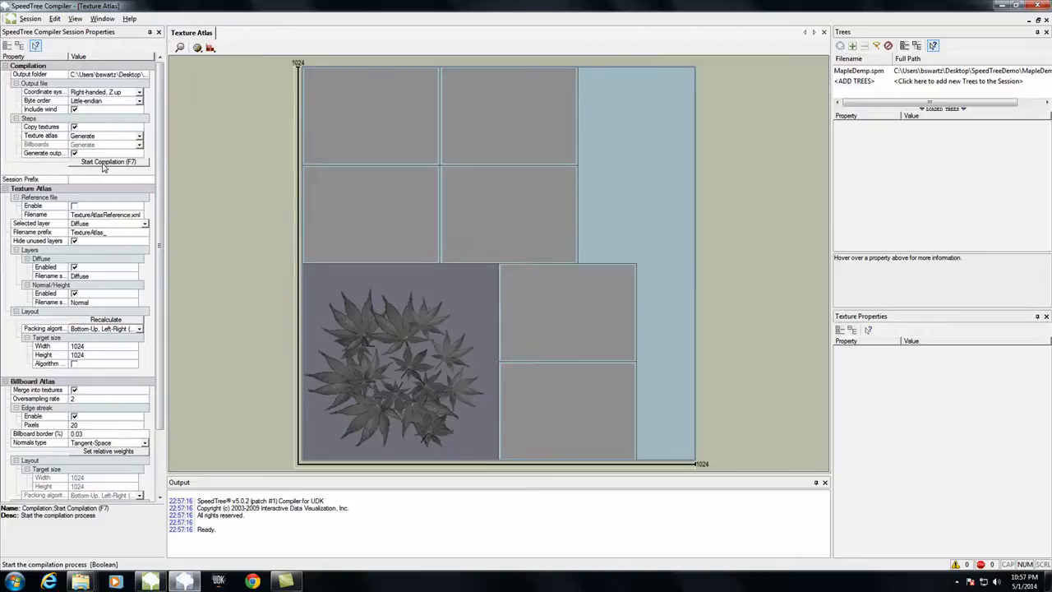
left_click(104, 162)
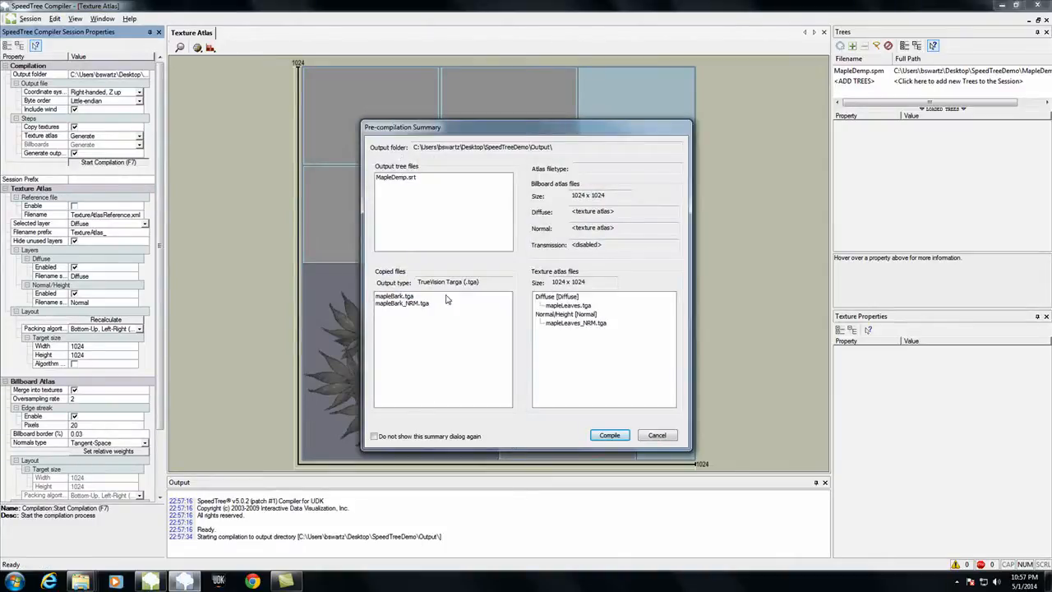
left_click(611, 436)
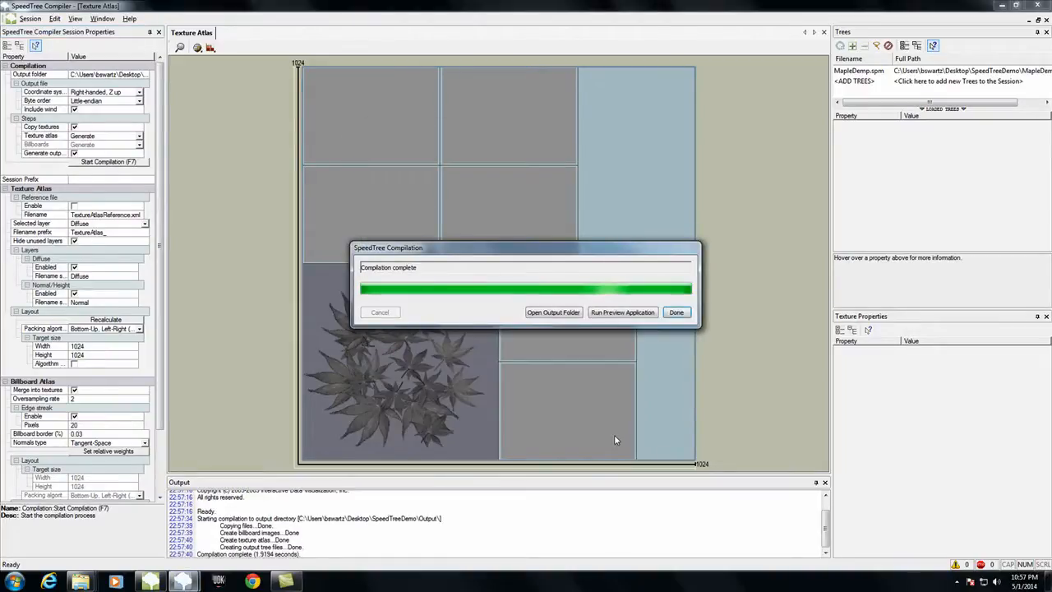
Step: Open the compilation's output folder, inspect TextureAtlas_Diffuse in Photoshop, and close the image
left_click(552, 312)
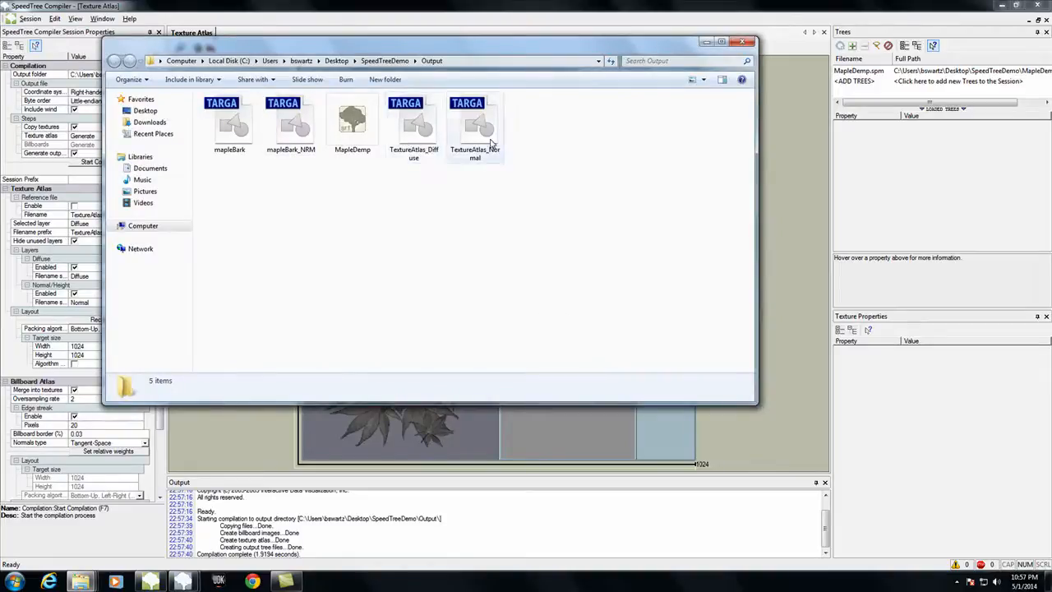
double_click(415, 129)
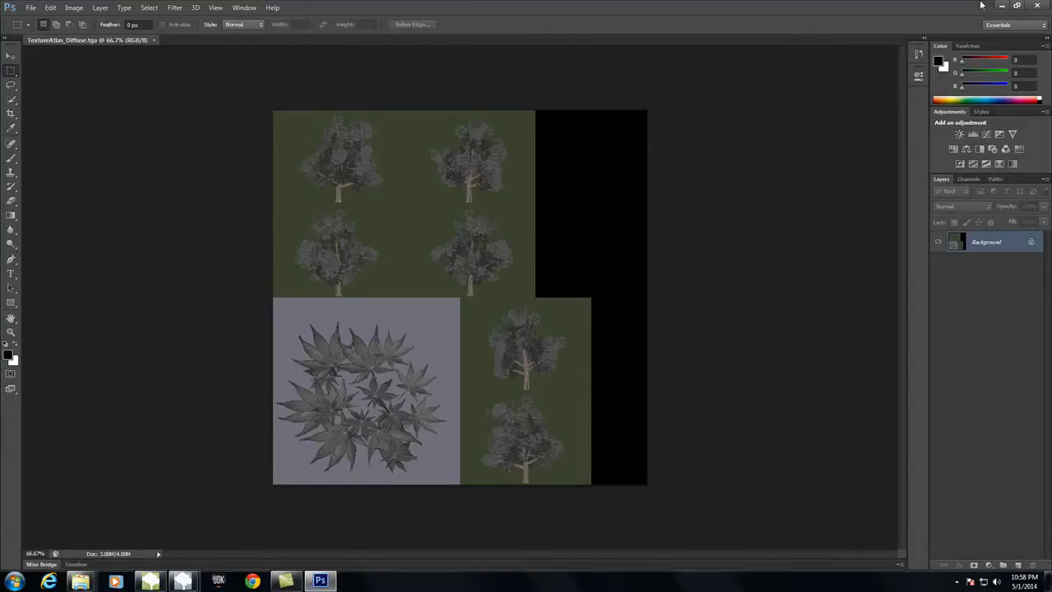
left_click(1037, 6)
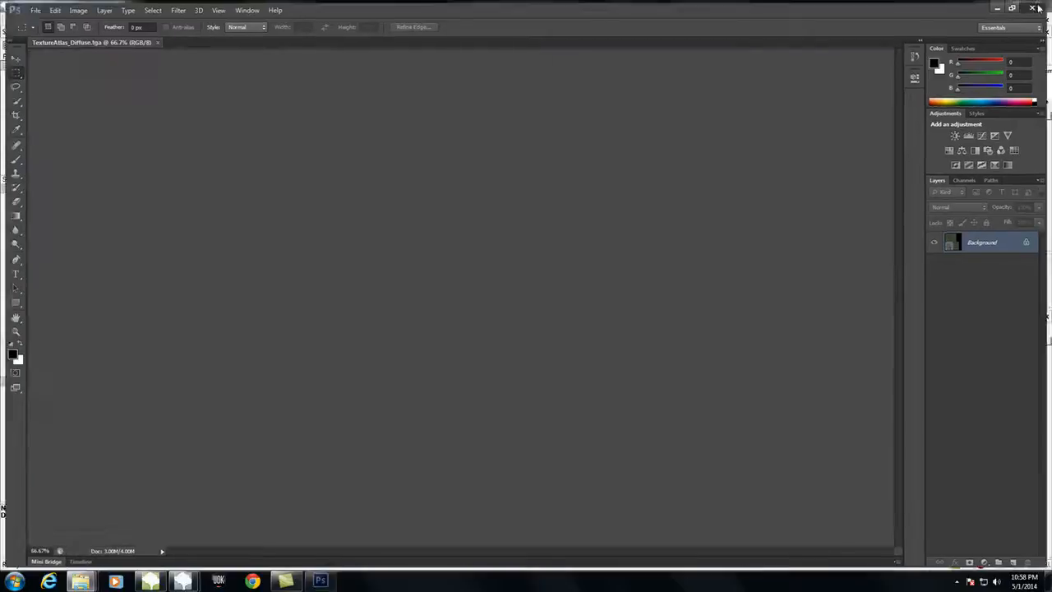
left_click(707, 41)
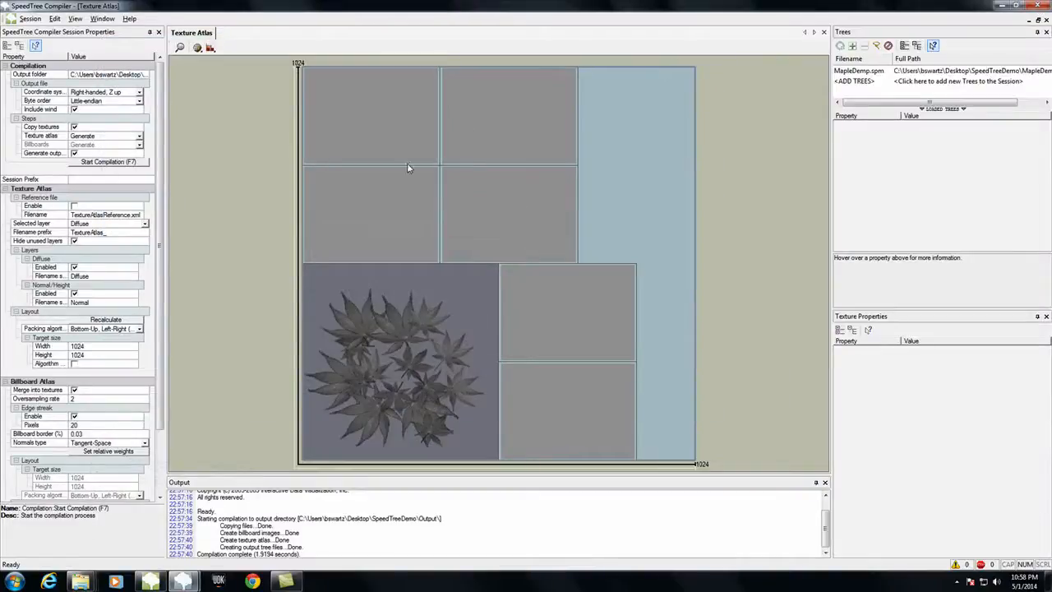
Step: Minimize both SpeedTree programs, launch UDK, and dismiss all of its ambiguous package name messages
left_click(1002, 6)
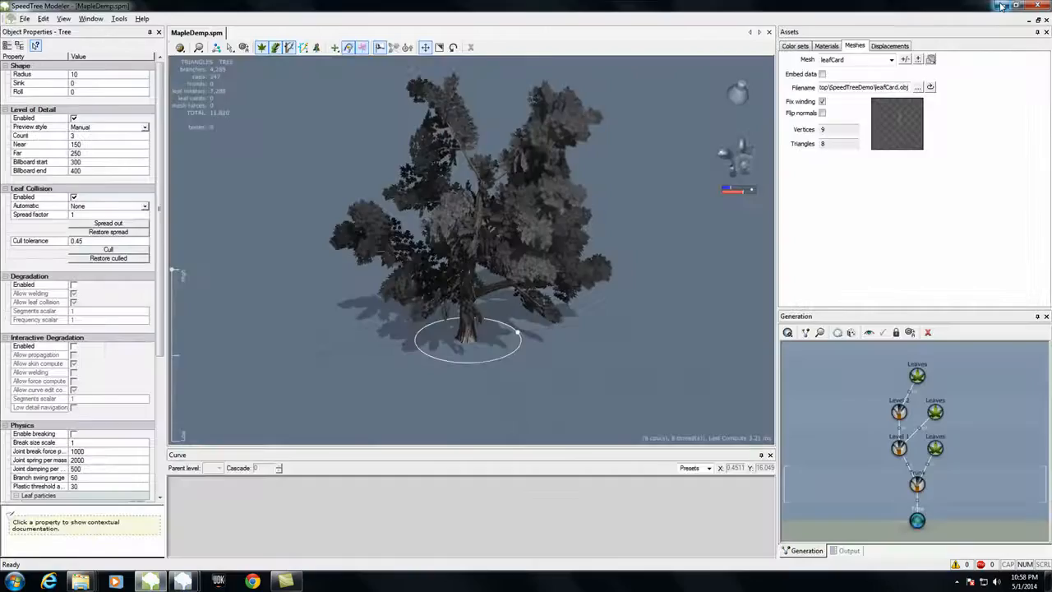
left_click(1004, 6)
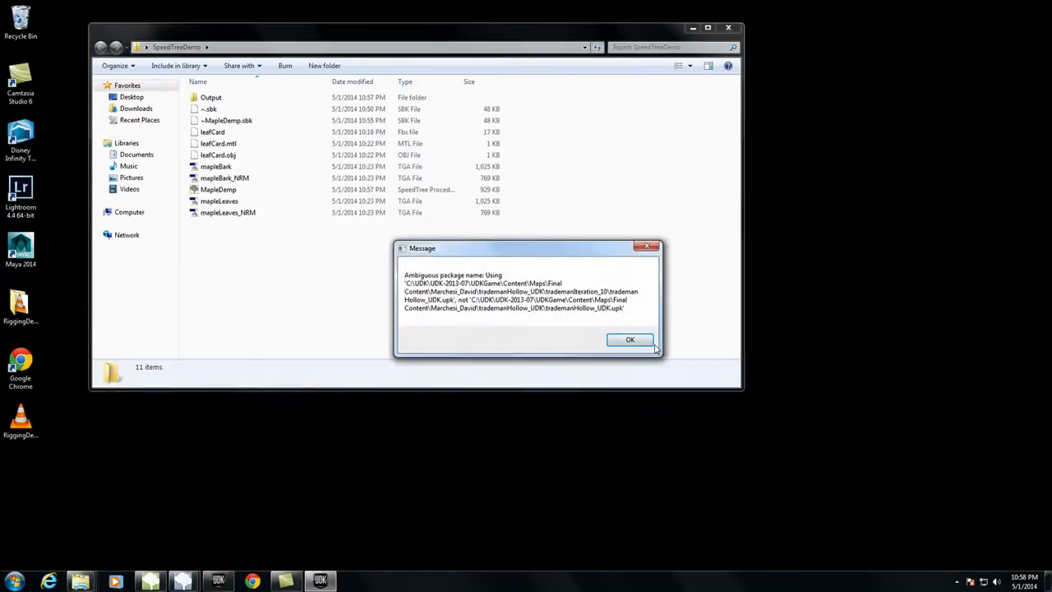
left_click(652, 344)
left_click(628, 343)
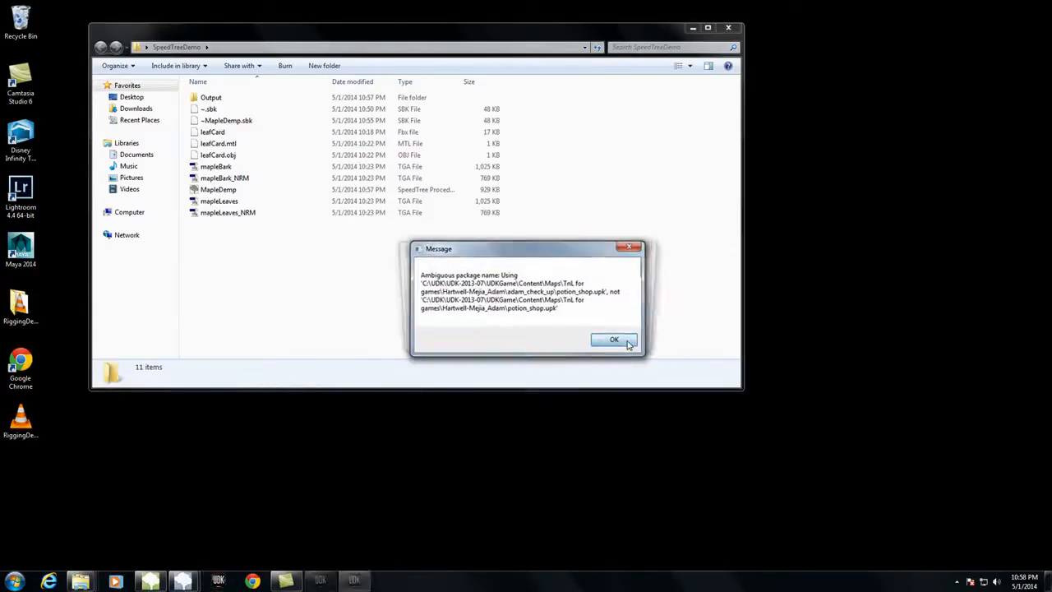
left_click(628, 343)
left_click(629, 343)
left_click(630, 338)
left_click(629, 338)
left_click(629, 338)
left_click(602, 335)
left_click(604, 336)
left_click(606, 337)
left_click(606, 336)
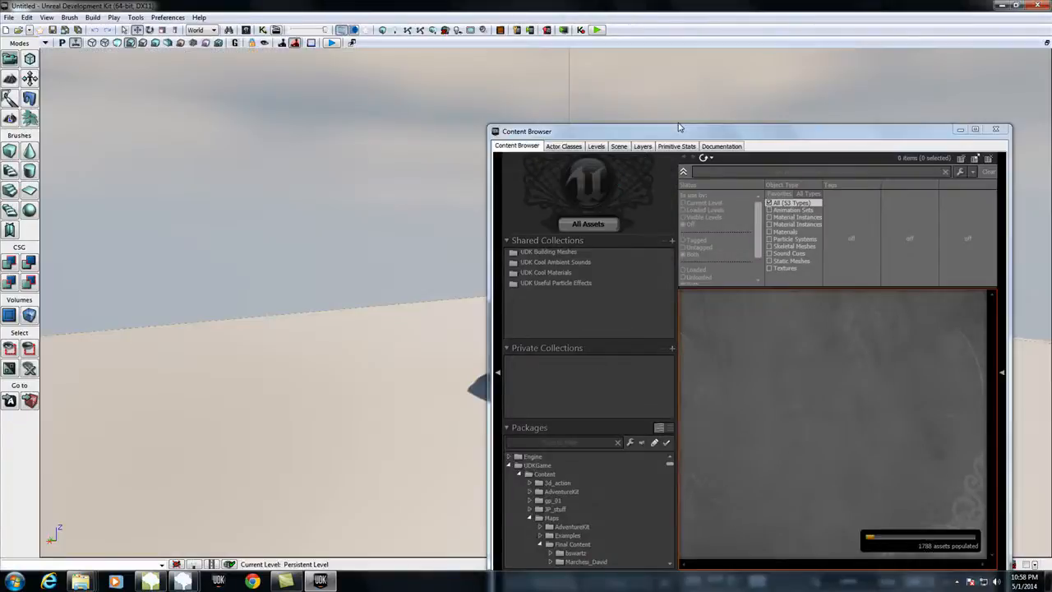
Step: Expand NewPackages in the Content Browser's package list and select the Untitled_1 package
left_click_drag(678, 127, 686, 64)
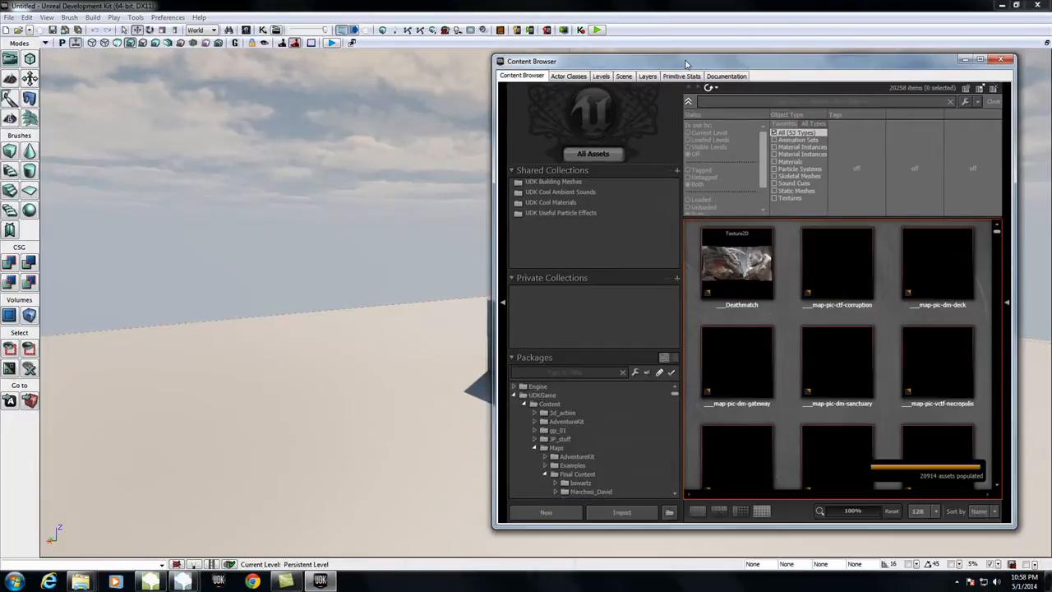
left_click_drag(674, 394, 674, 490)
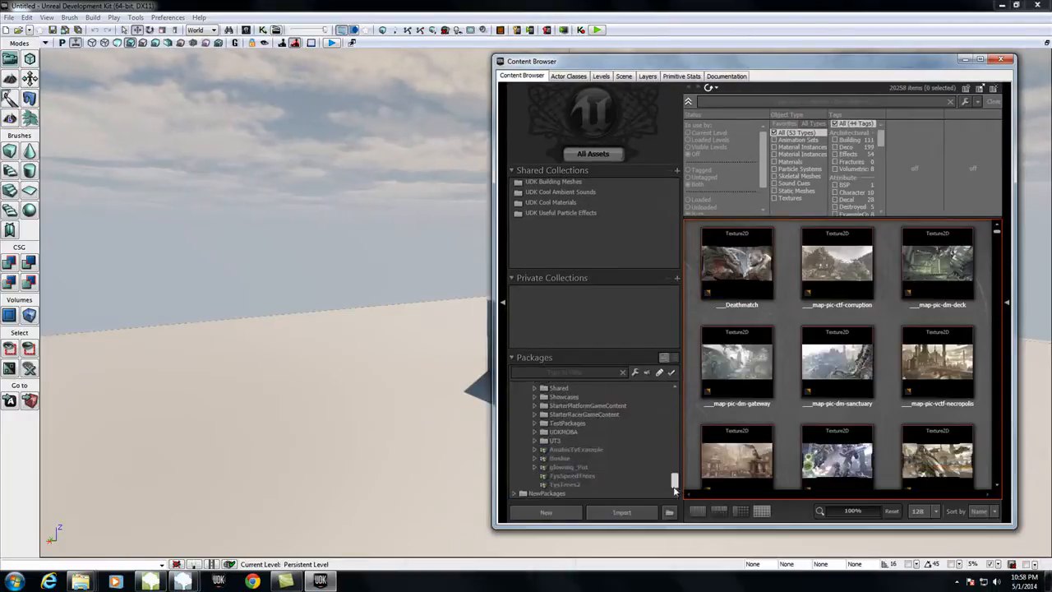
left_click(514, 494)
scroll(621, 445, "down", 2)
left_click(564, 484)
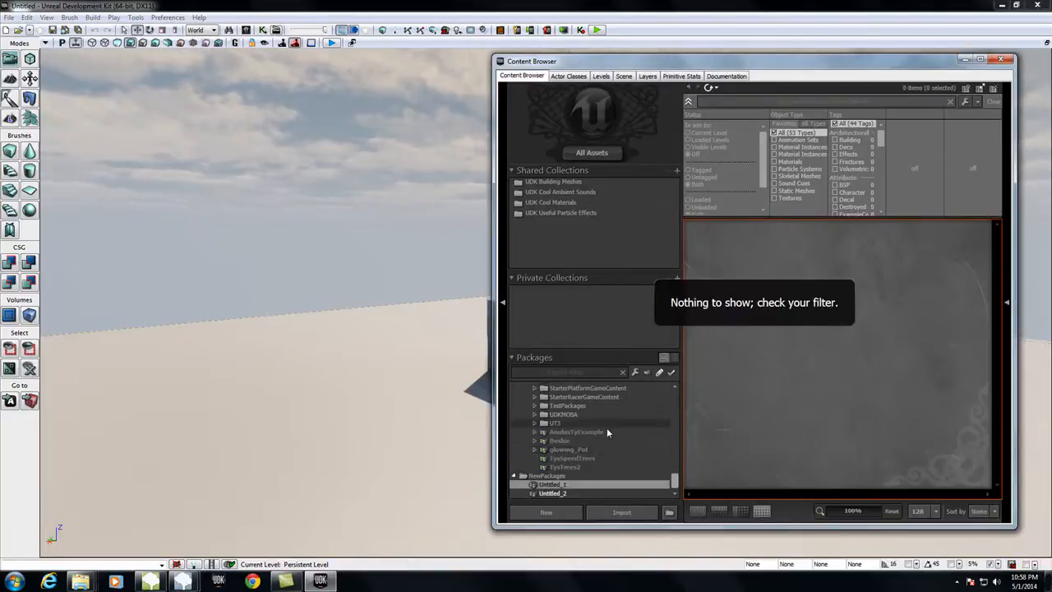
left_click(552, 477)
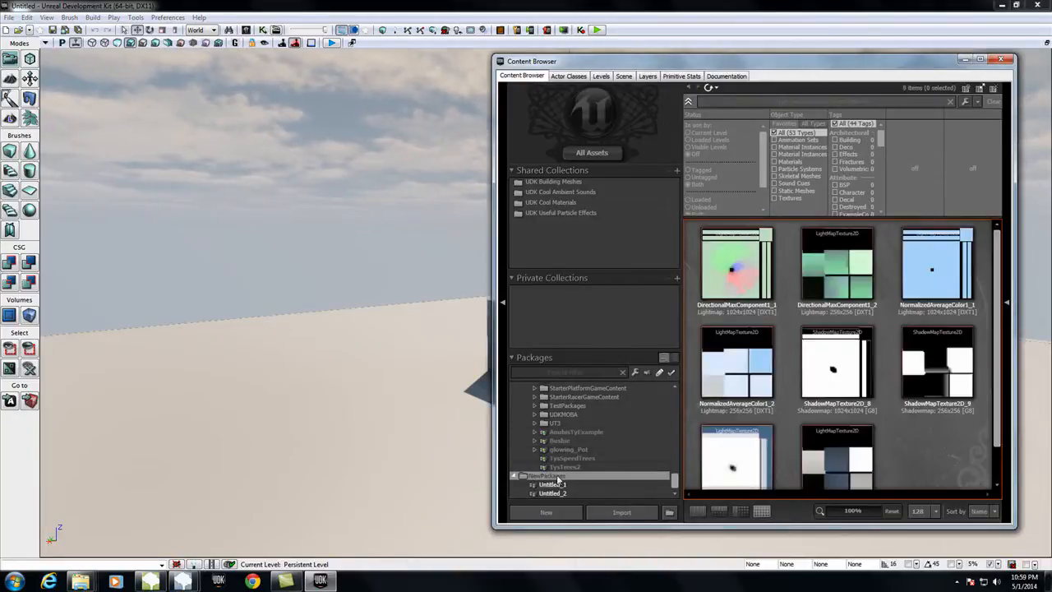
scroll(819, 339, "down", 1)
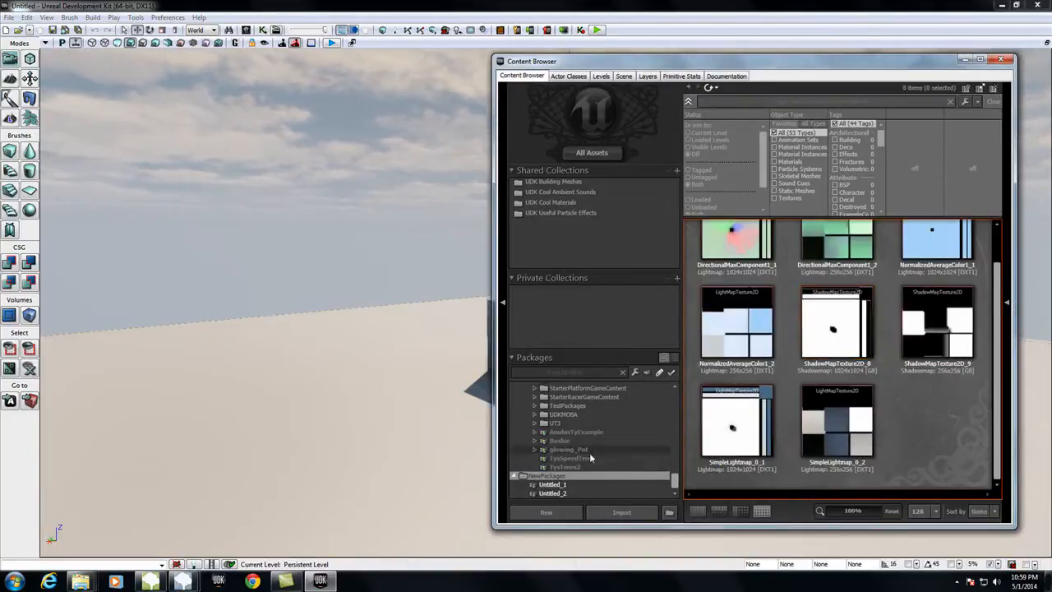
left_click(552, 485)
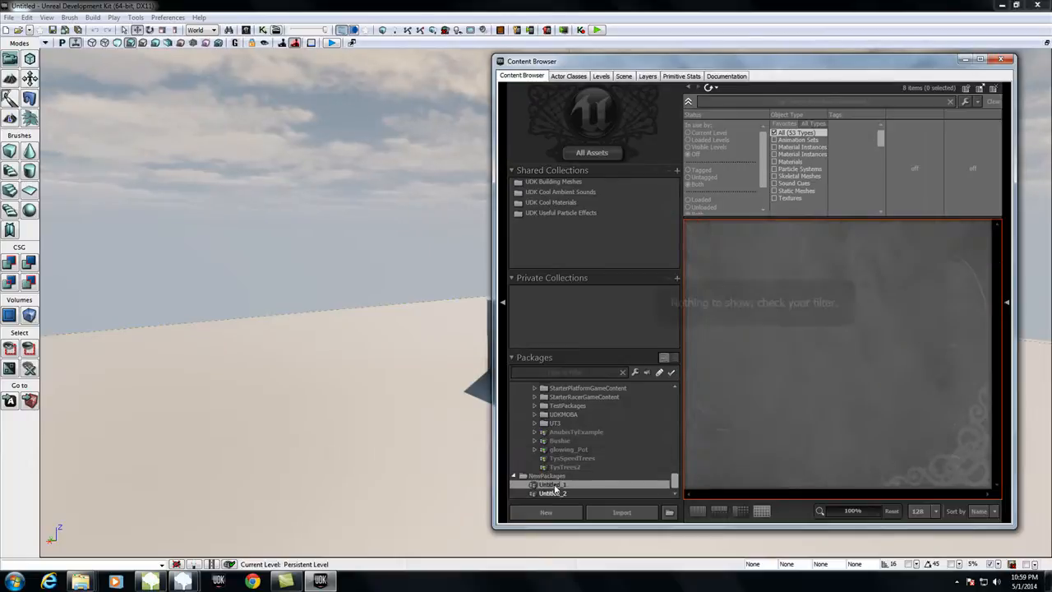
Step: Import the bark textures, texture atlases and MapleDemp tree from the desktop's SpeedTreeDemo\Output folder into the Untitled_1 package
left_click(623, 512)
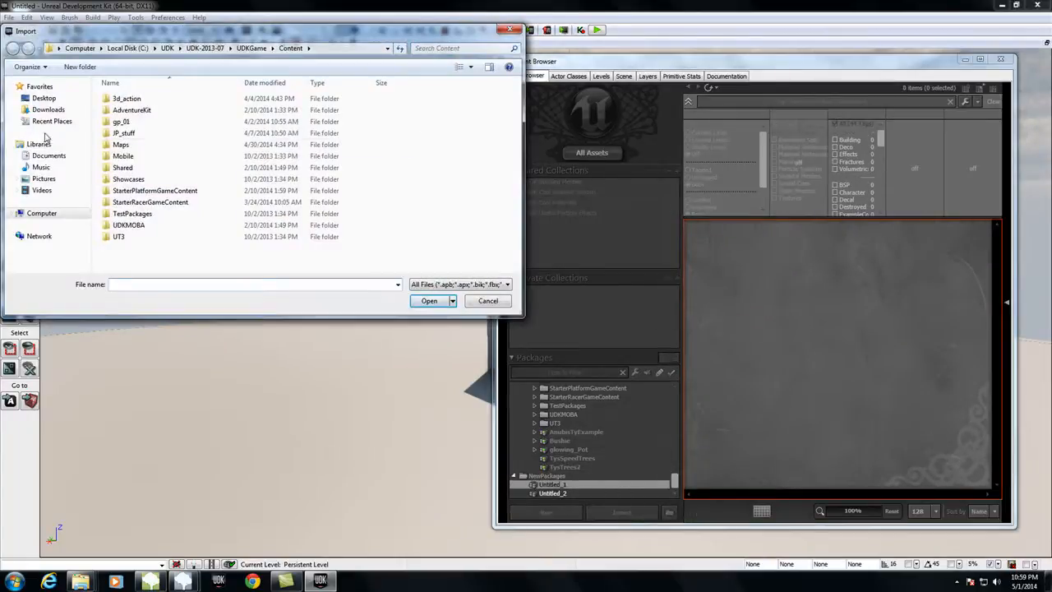
left_click(43, 97)
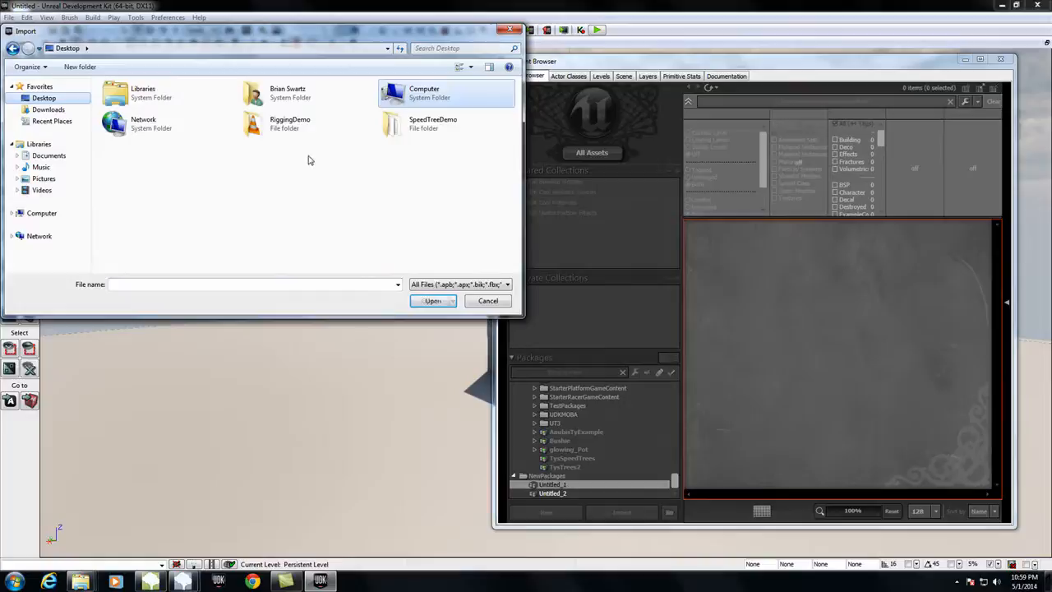
double_click(419, 123)
double_click(134, 115)
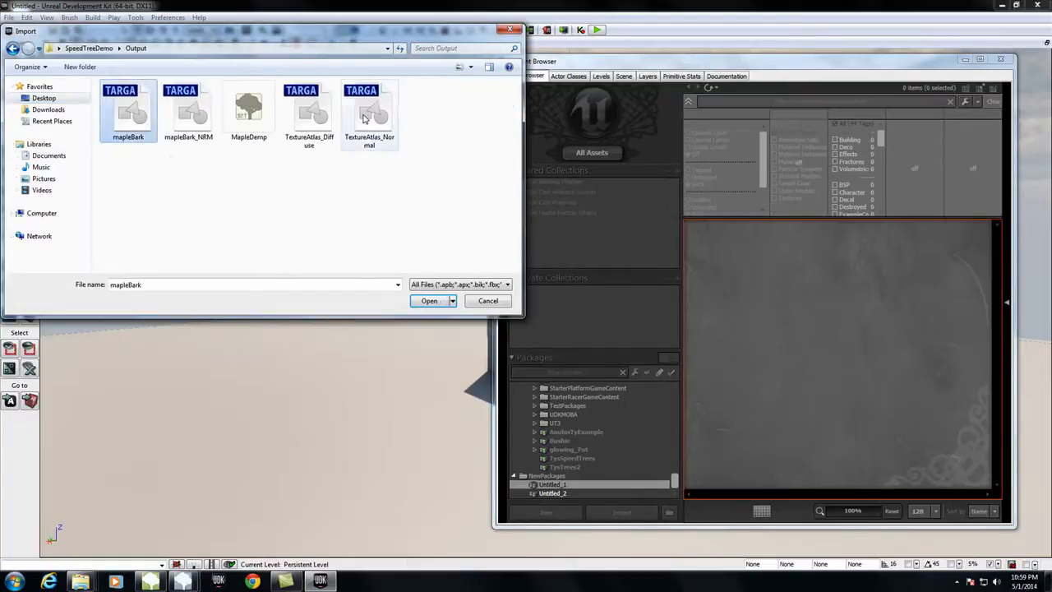
left_click(364, 117, "shift")
left_click(429, 300)
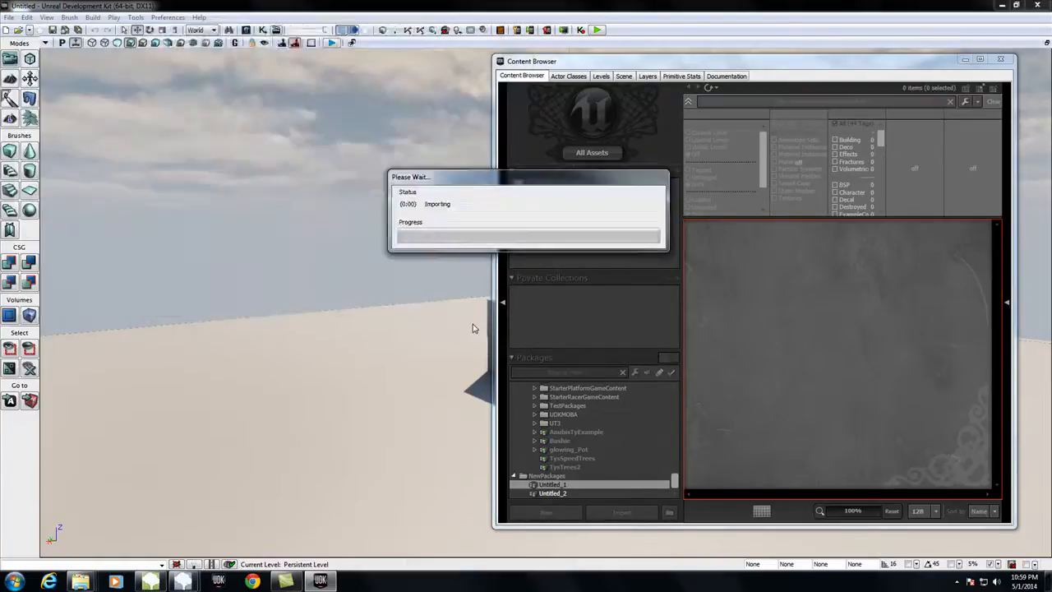
left_click(404, 65)
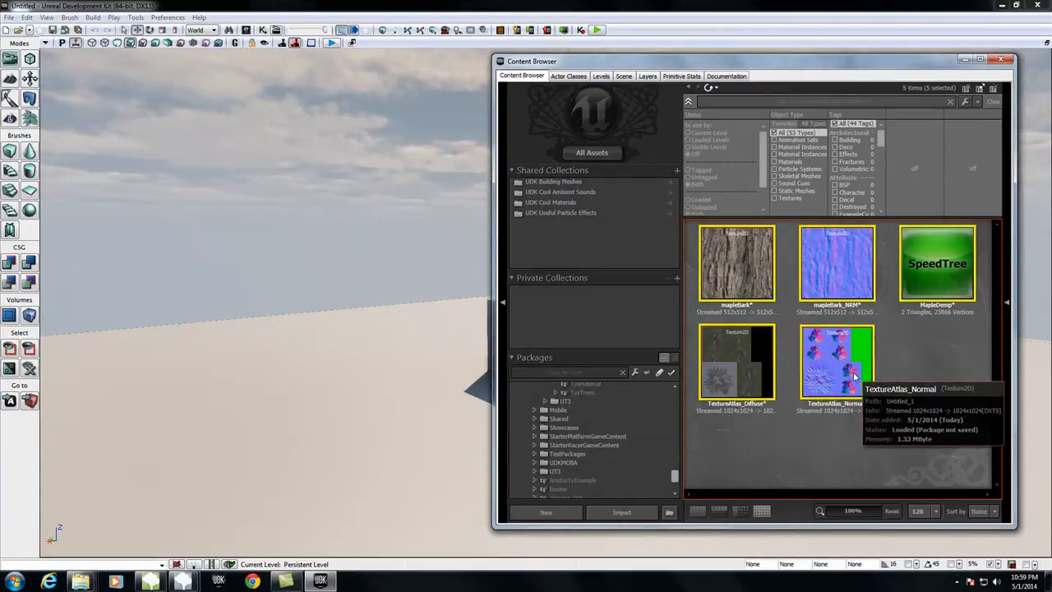
Step: Try placing the MapleDemp SpeedTree in the level and scaling it up, and delete it from the level
left_click(901, 424)
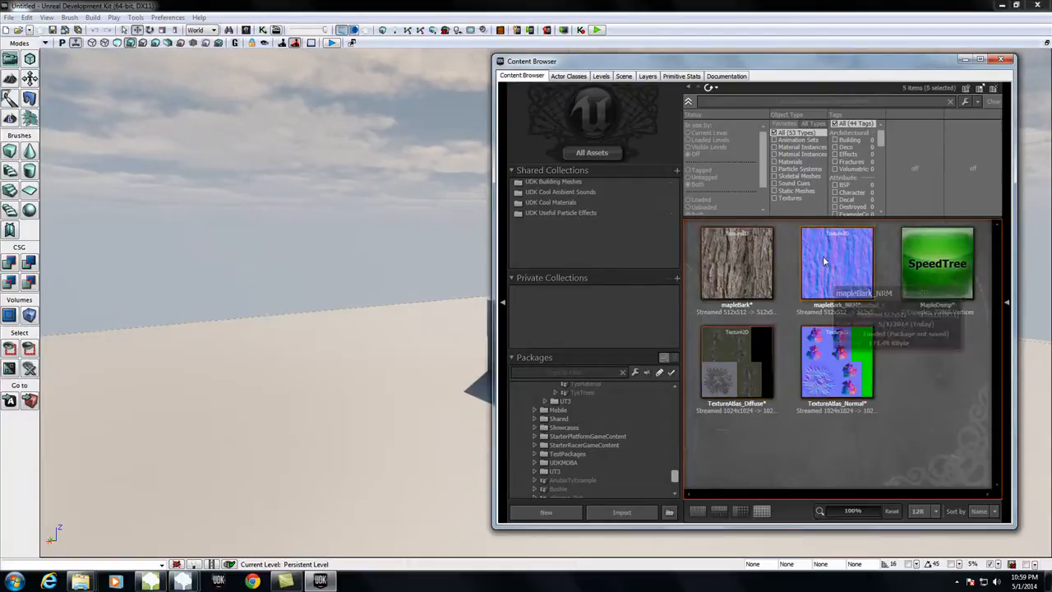
left_click(833, 279)
left_click(831, 342)
left_click(763, 359)
left_click(850, 265)
left_click_drag(928, 276, 297, 446)
key("space")
key("space")
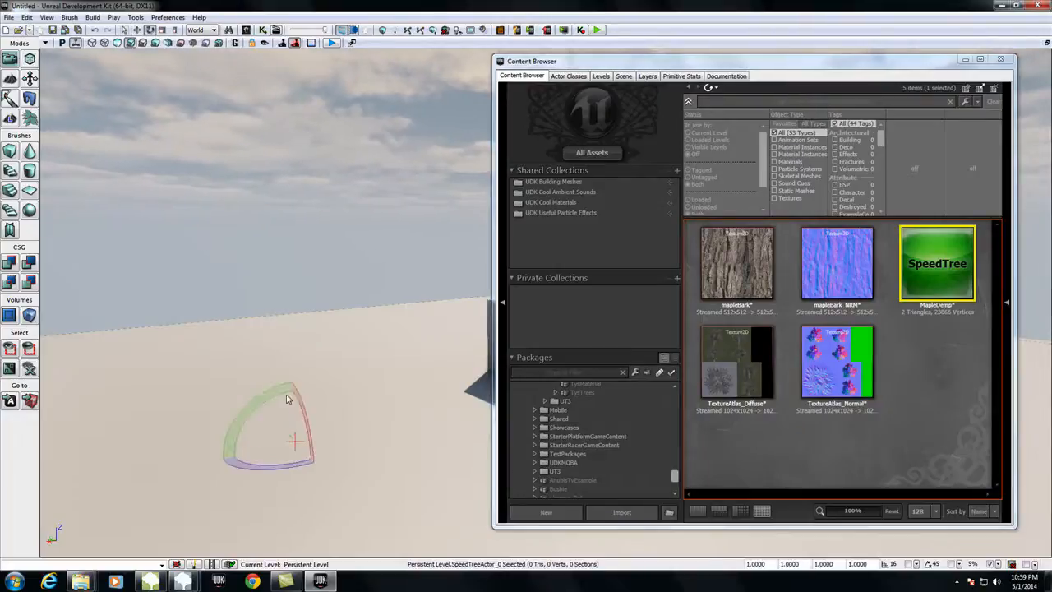
left_click_drag(296, 392, 364, 507)
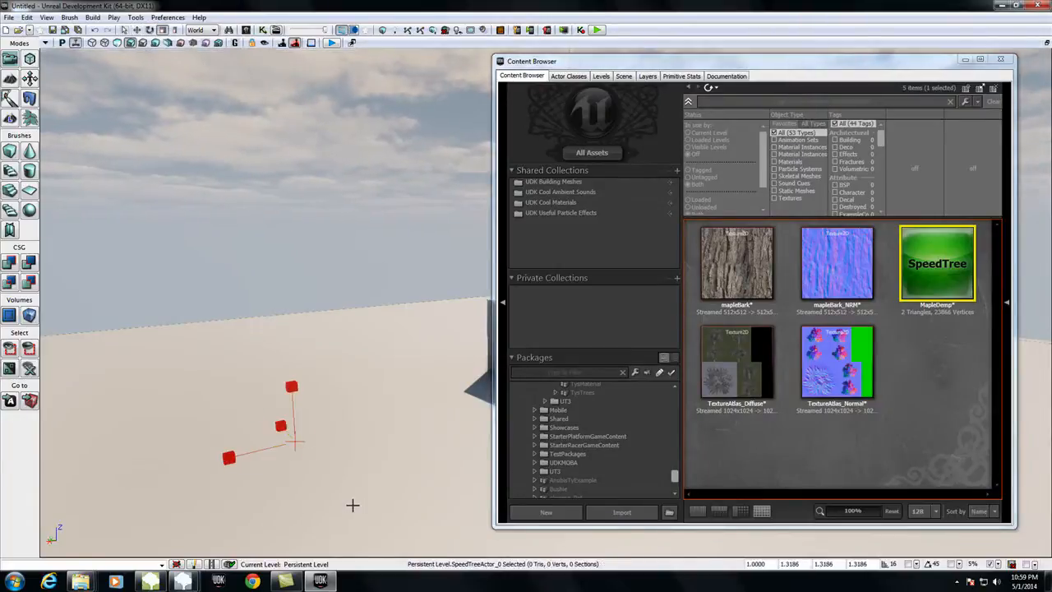
key("Delete")
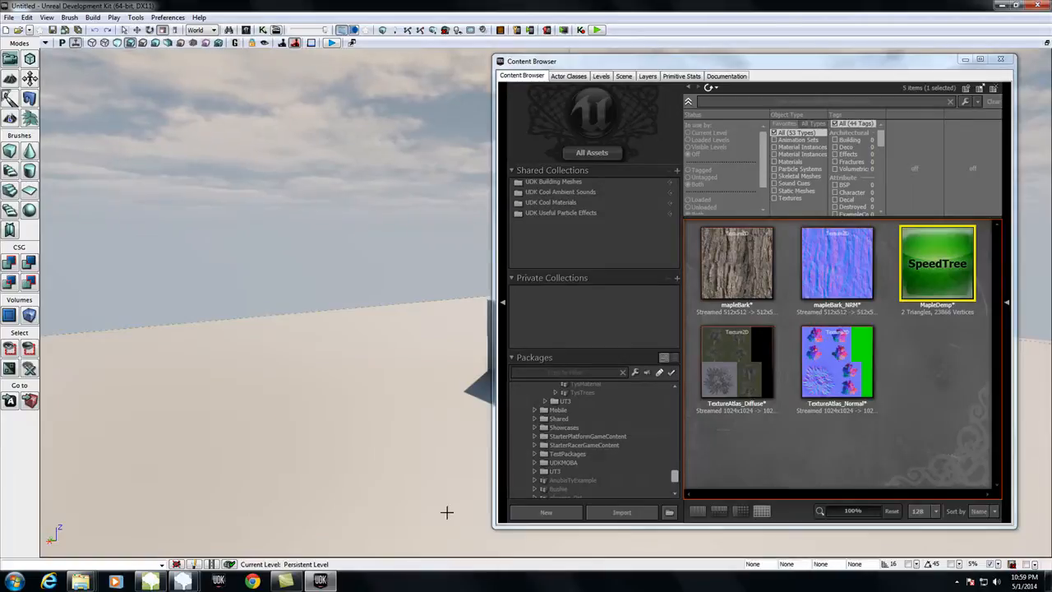
Step: Move all five imported textures and tree assets together into a new package named SpeedTreeTutorial
left_click_drag(674, 476, 675, 489)
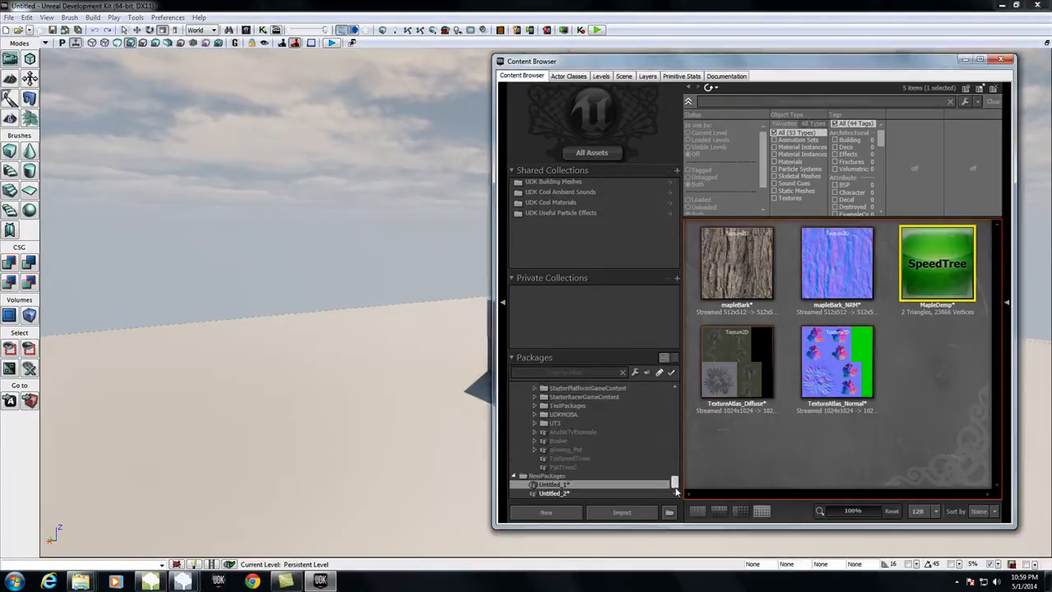
left_click(737, 268)
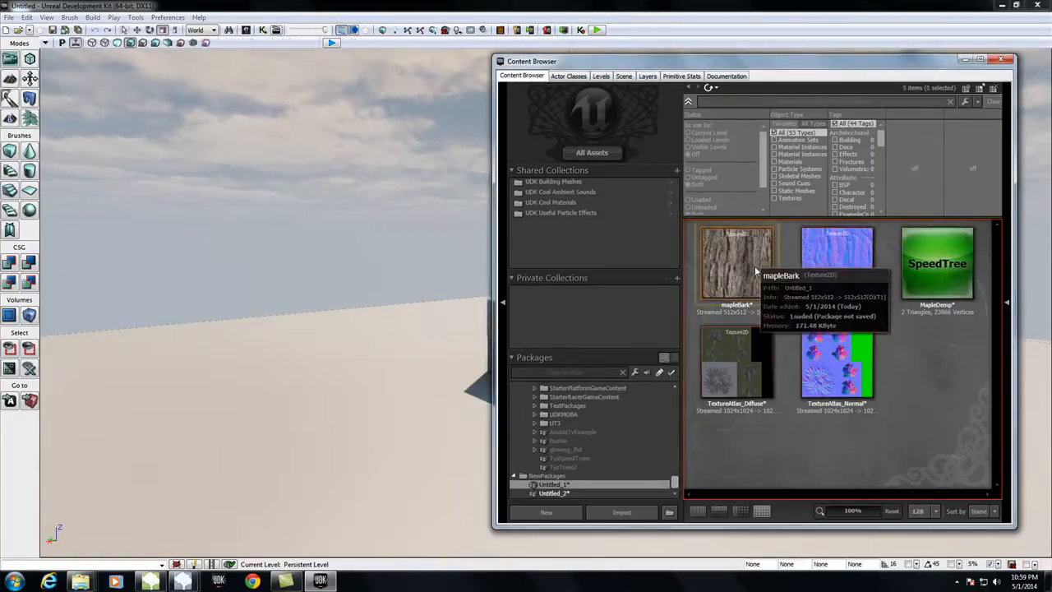
left_click(856, 367, "shift")
right_click(855, 368)
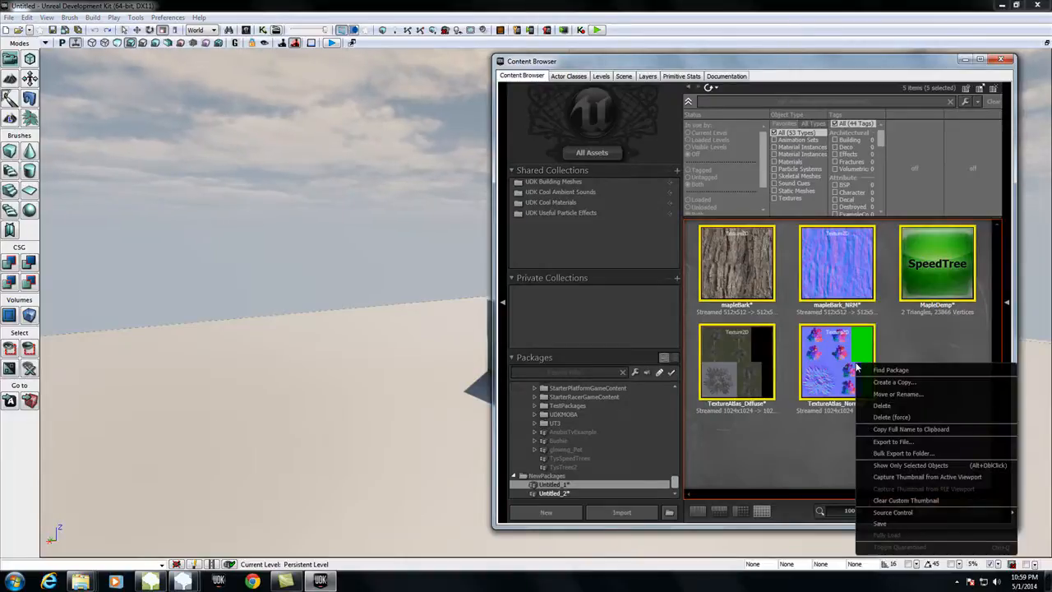
left_click(896, 394)
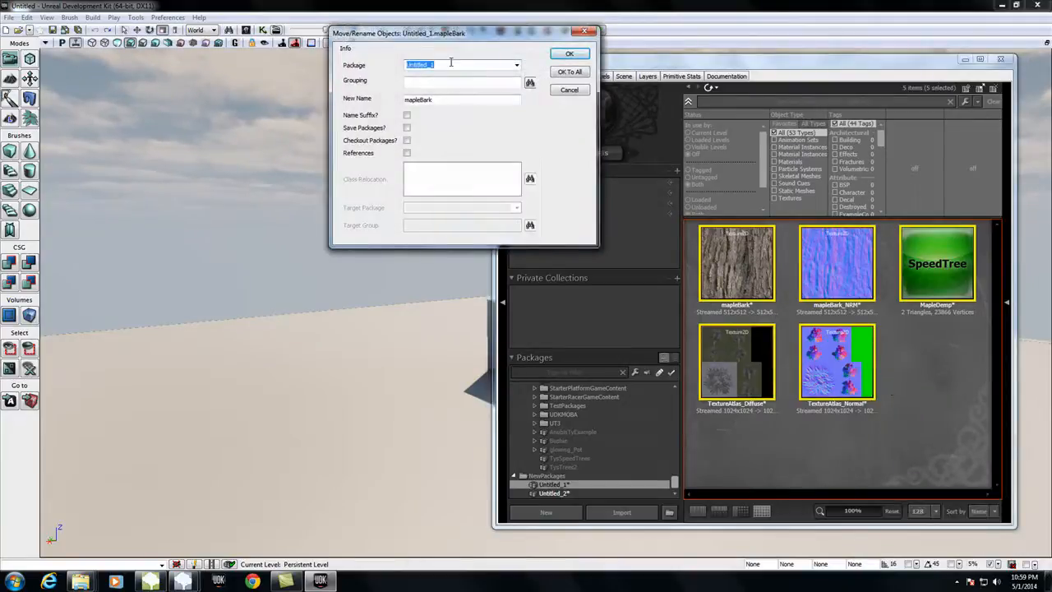
type("M")
type("peedTreeTutorial")
left_click(569, 73)
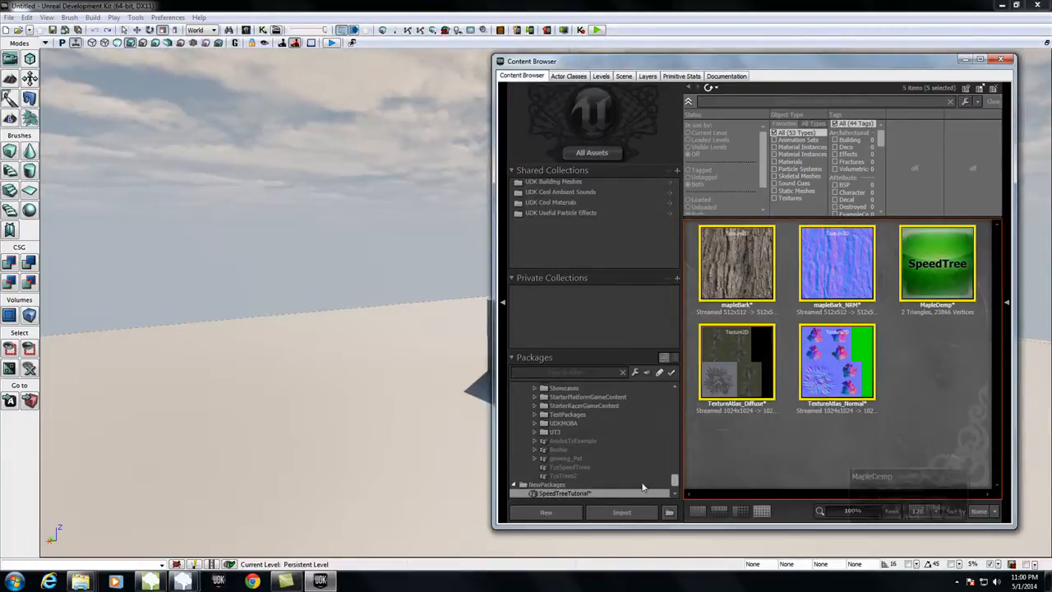
Step: Save the SpeedTreeTutorial package into a new folder named Tutorials inside Content\Maps
right_click(564, 495)
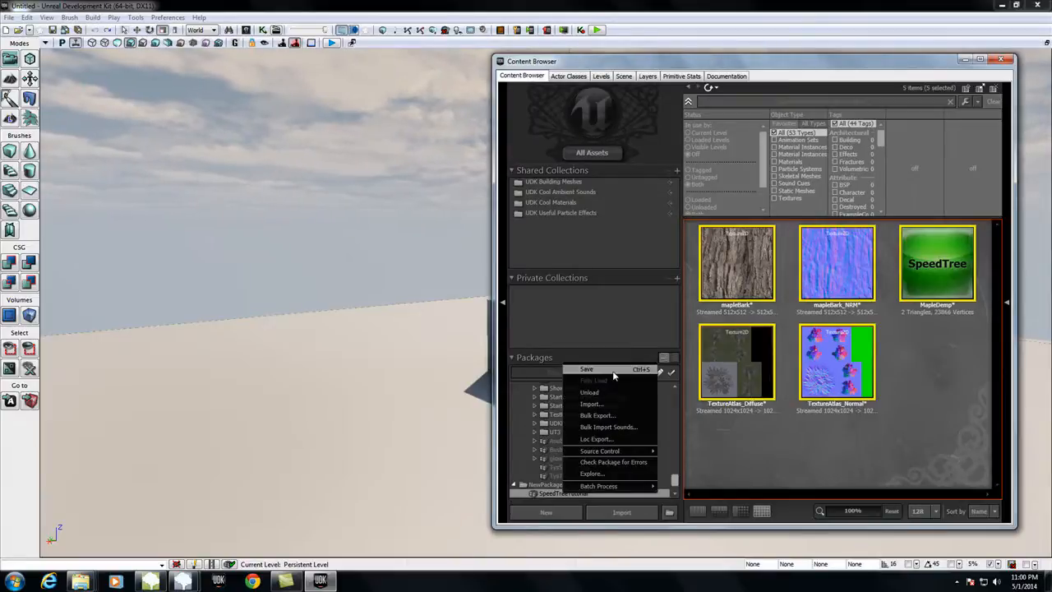
left_click(613, 371)
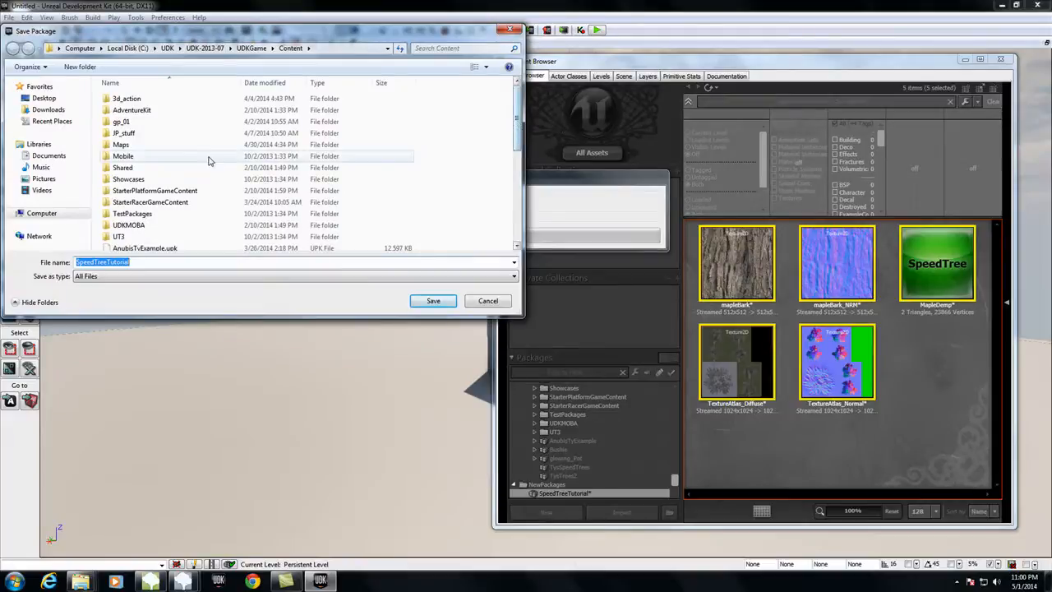
double_click(167, 144)
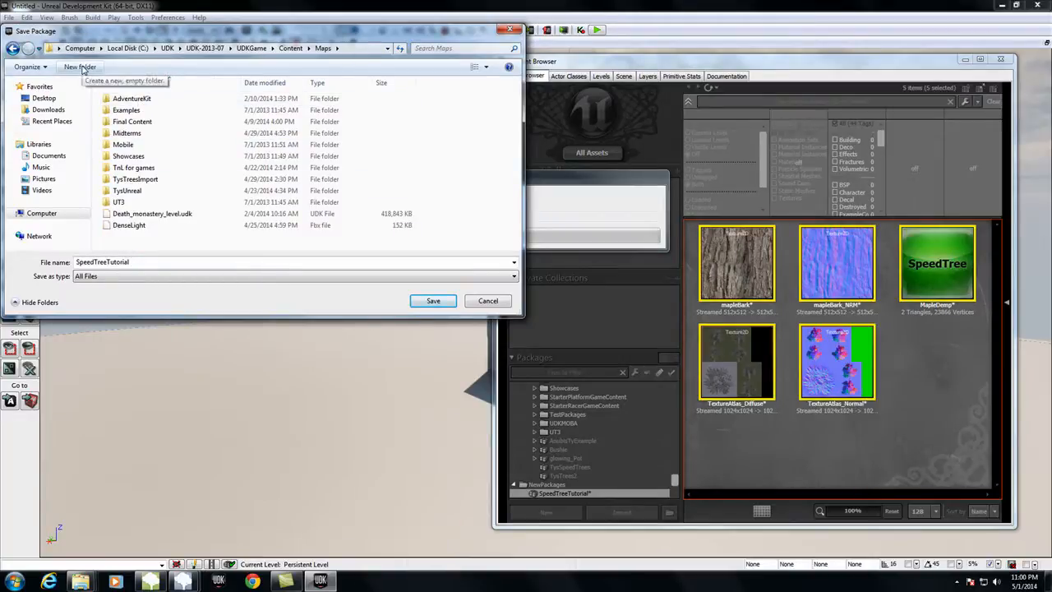
left_click(82, 68)
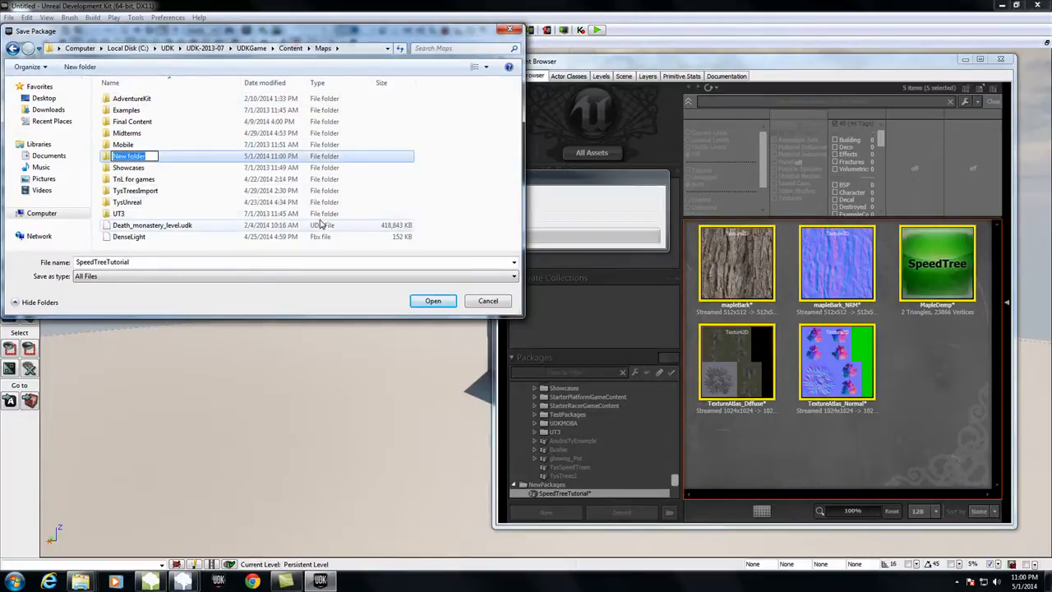
type("Tutorials")
key("Return")
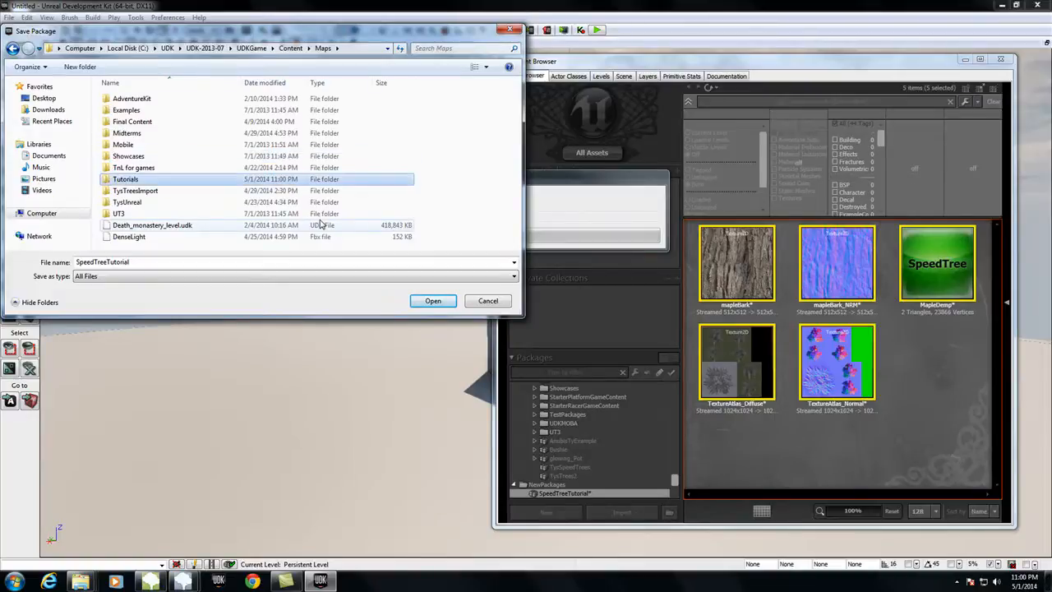
double_click(127, 179)
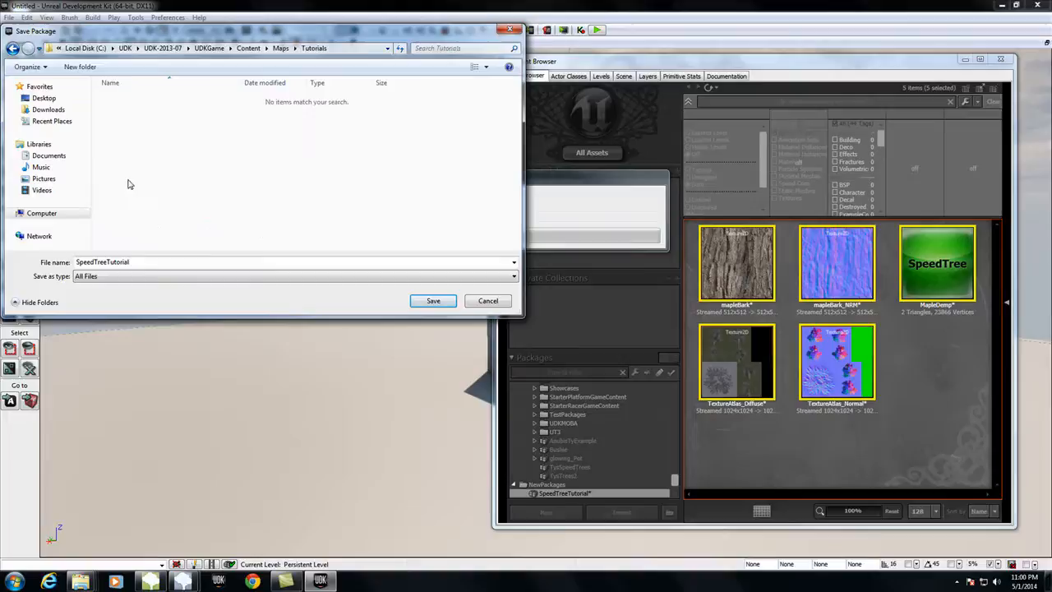
left_click(432, 301)
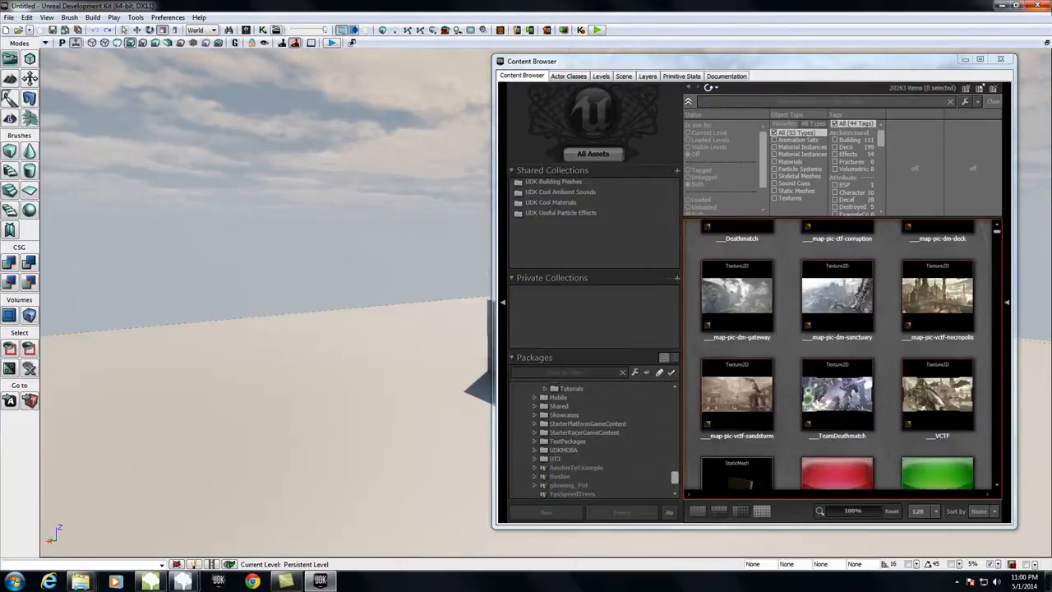
Step: Restart UDK without saving the Untitled_1 and Untitled_2 packages
left_click(1039, 9)
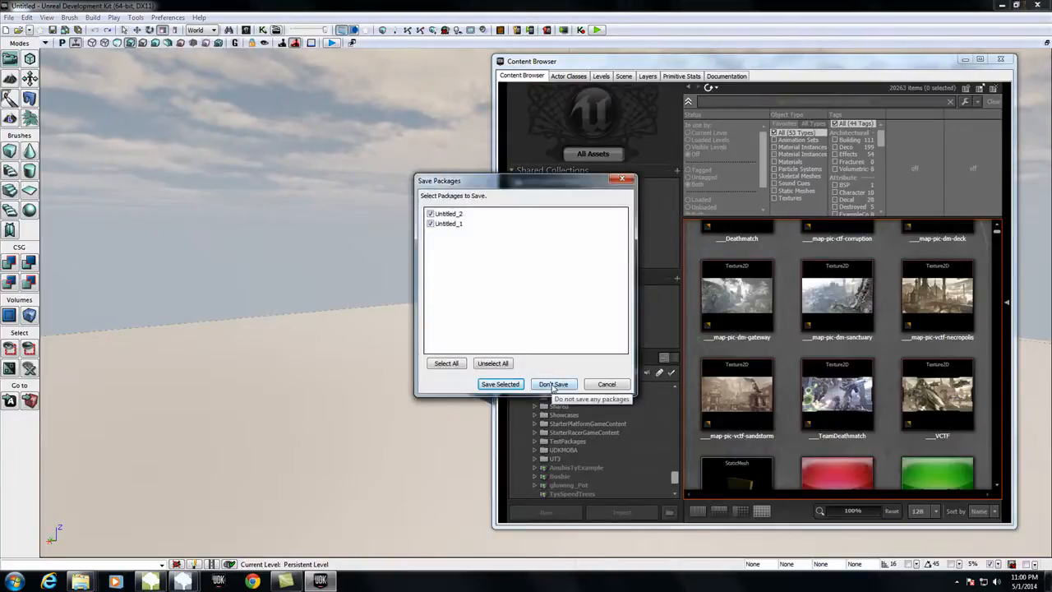
left_click(553, 385)
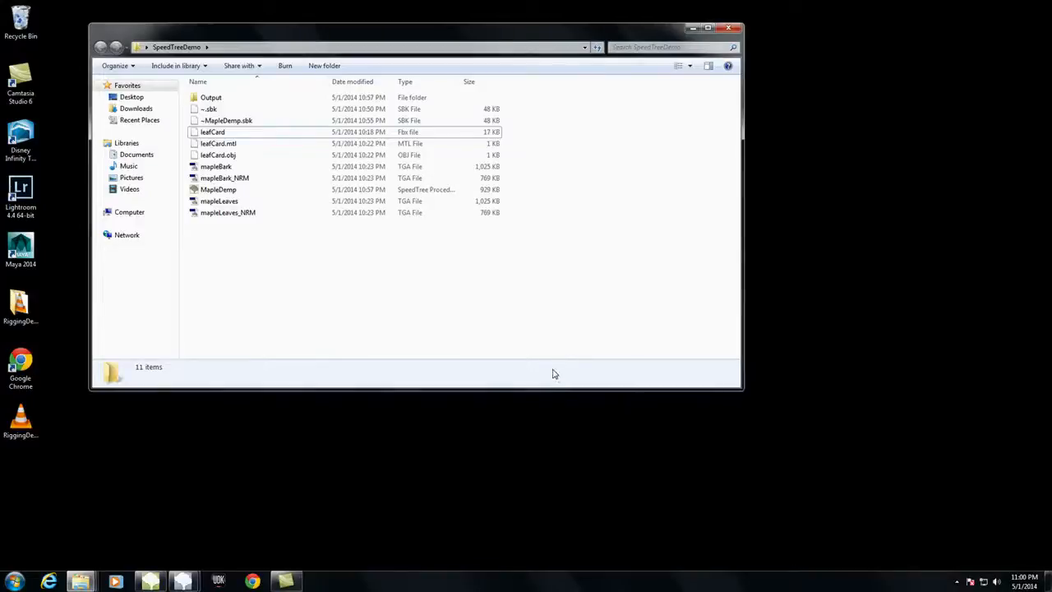
left_click(221, 581)
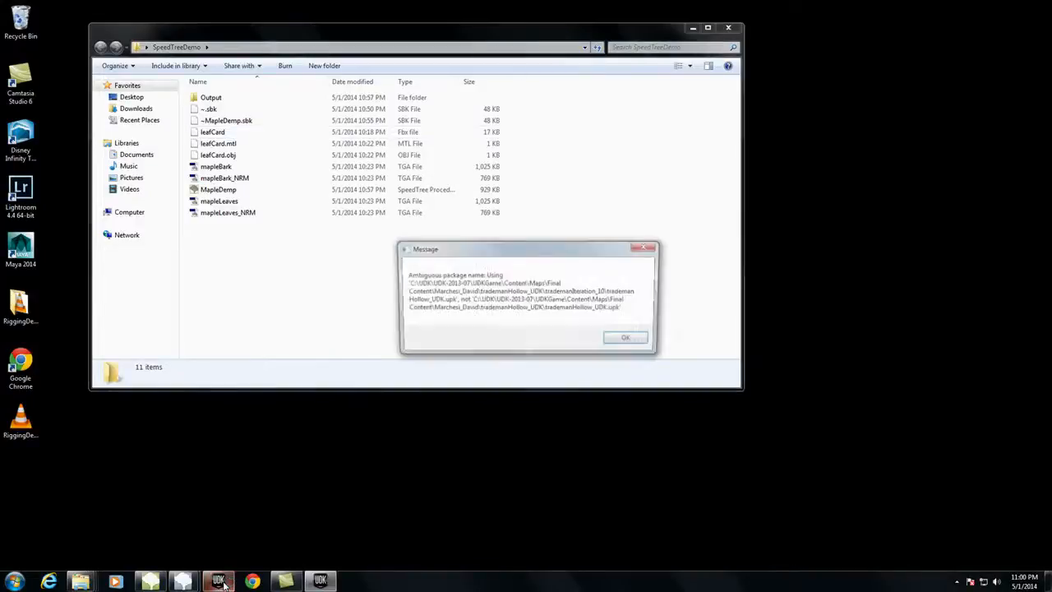
Step: Dismiss the ambiguous package name messages during UDK's startup
left_click(627, 341)
left_click(626, 346)
left_click(623, 345)
left_click(622, 344)
left_click(622, 345)
left_click(620, 346)
left_click(617, 346)
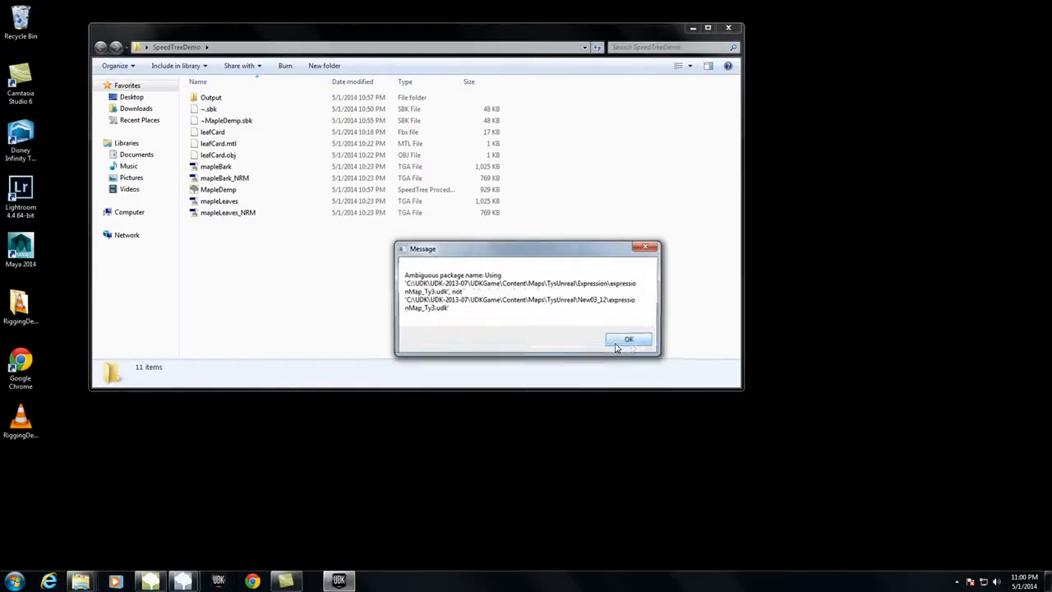
left_click(616, 344)
left_click(619, 339)
left_click(622, 338)
left_click(616, 339)
left_click(608, 340)
left_click(605, 338)
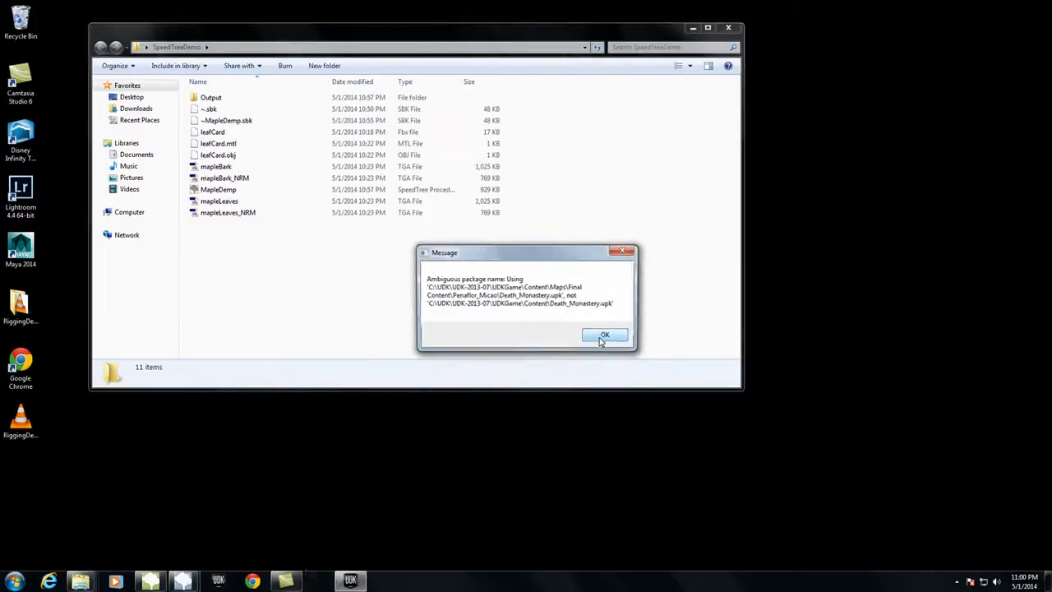
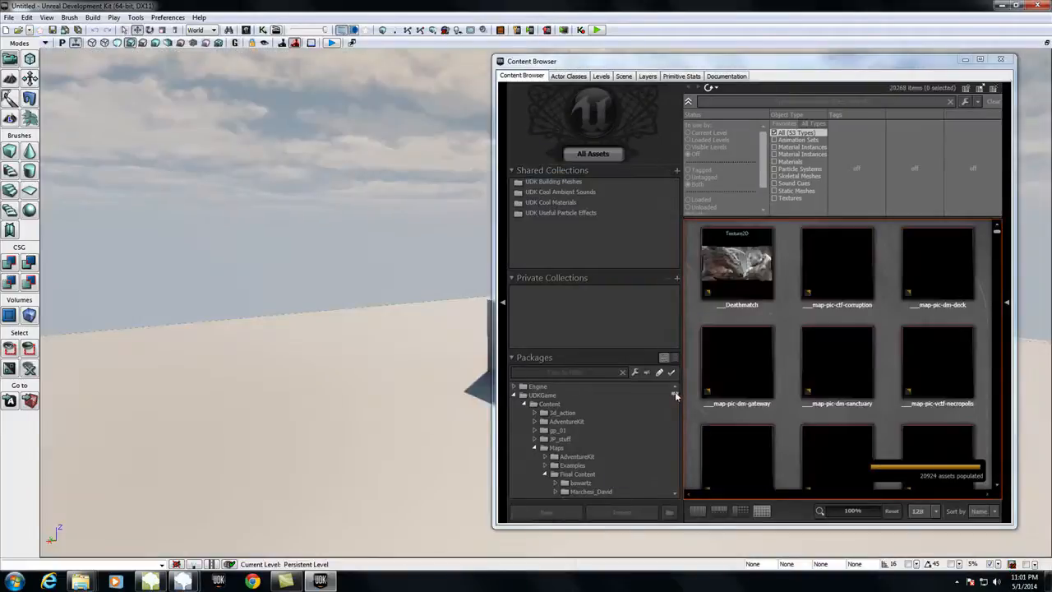
Step: Filter the package list by "tut" and fully load the SpeedTreeTutorial package
left_click(582, 373)
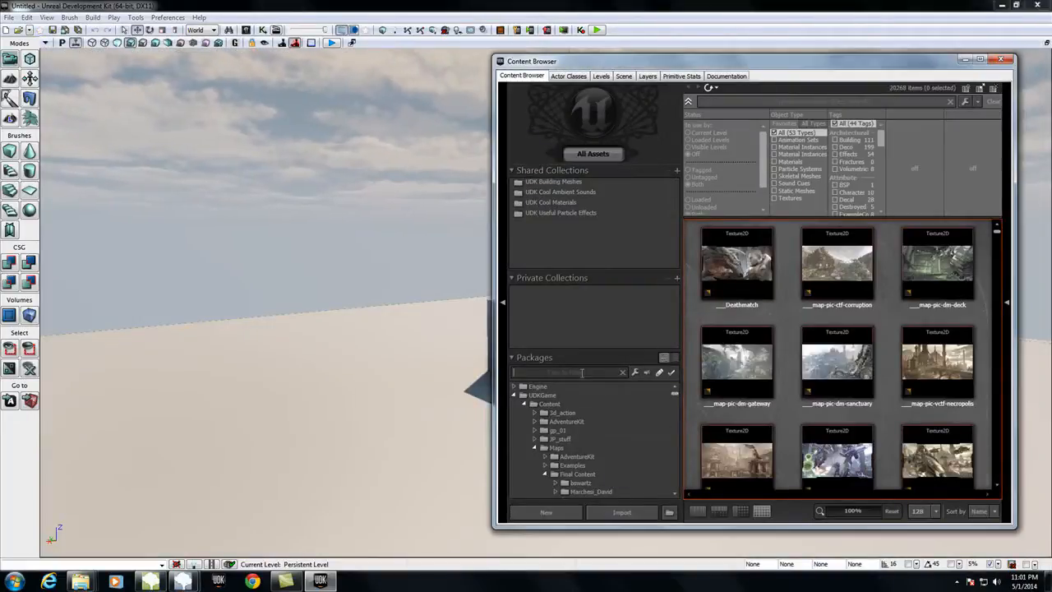
type("tut")
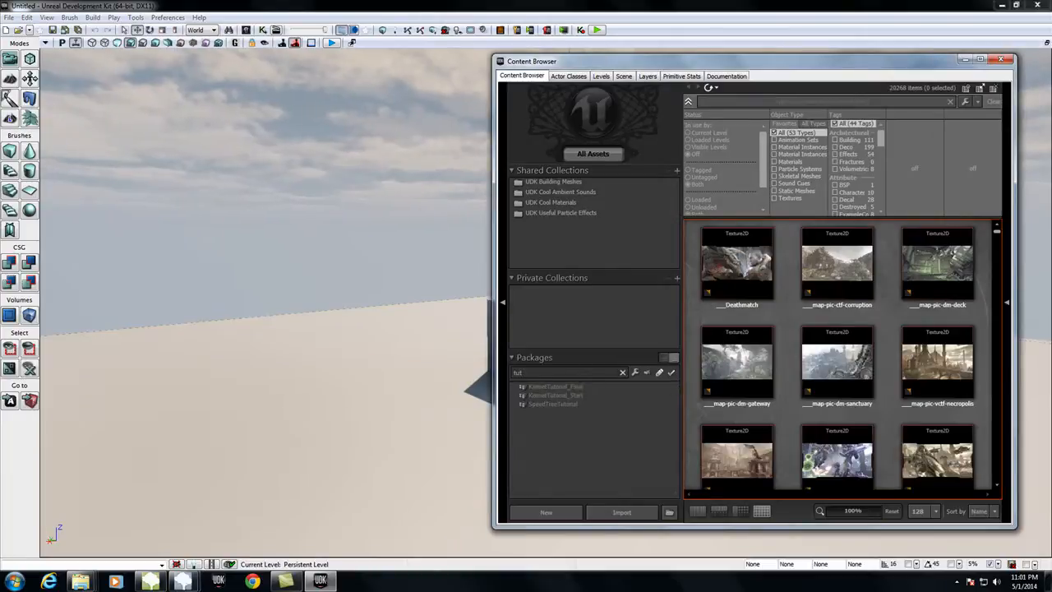
left_click(571, 405)
right_click(572, 407)
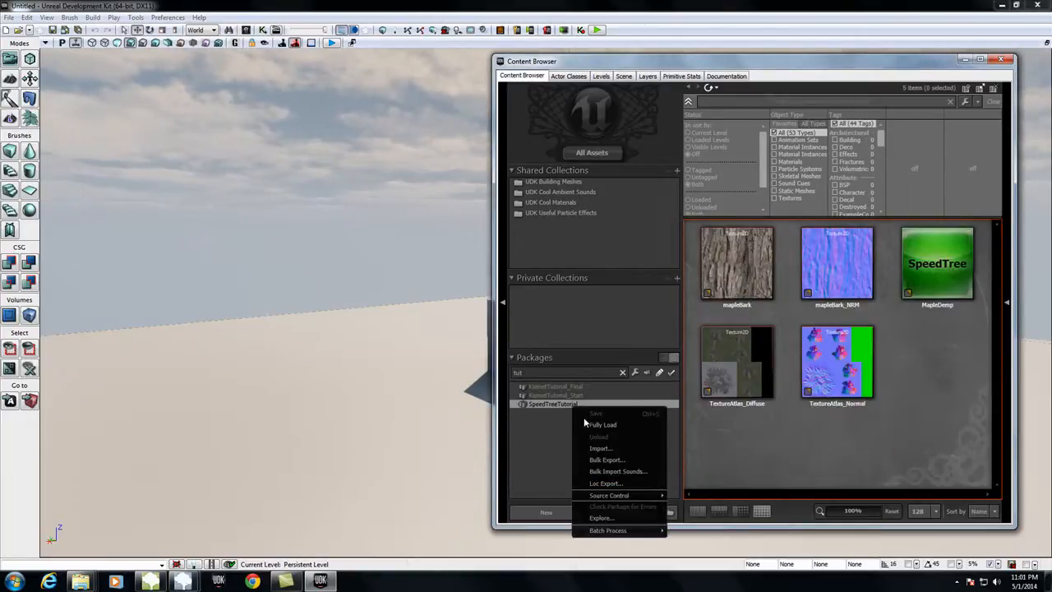
left_click(602, 425)
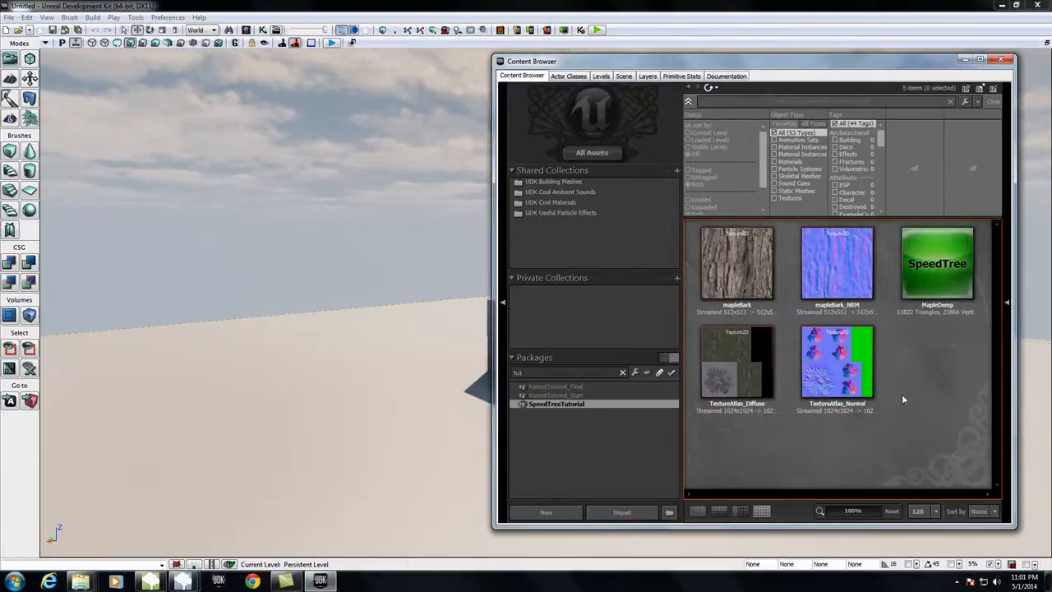
Step: Place the MapleDemp SpeedTree asset on the level's ground and scale it up to full tree size
left_click(928, 279)
left_click_drag(928, 279, 365, 458)
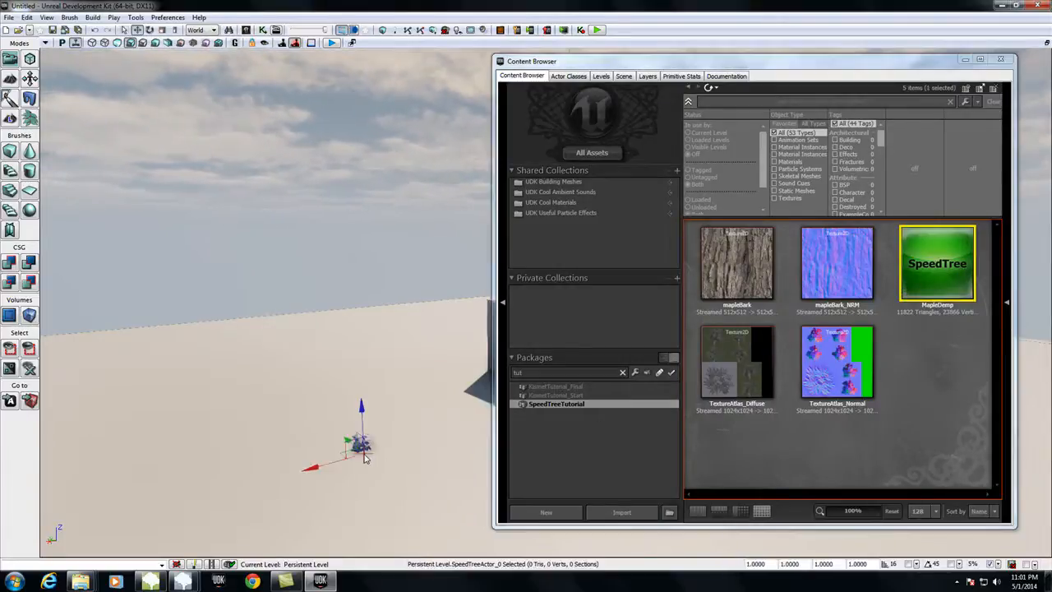
scroll(367, 494, "down", 3)
key("space")
key("space")
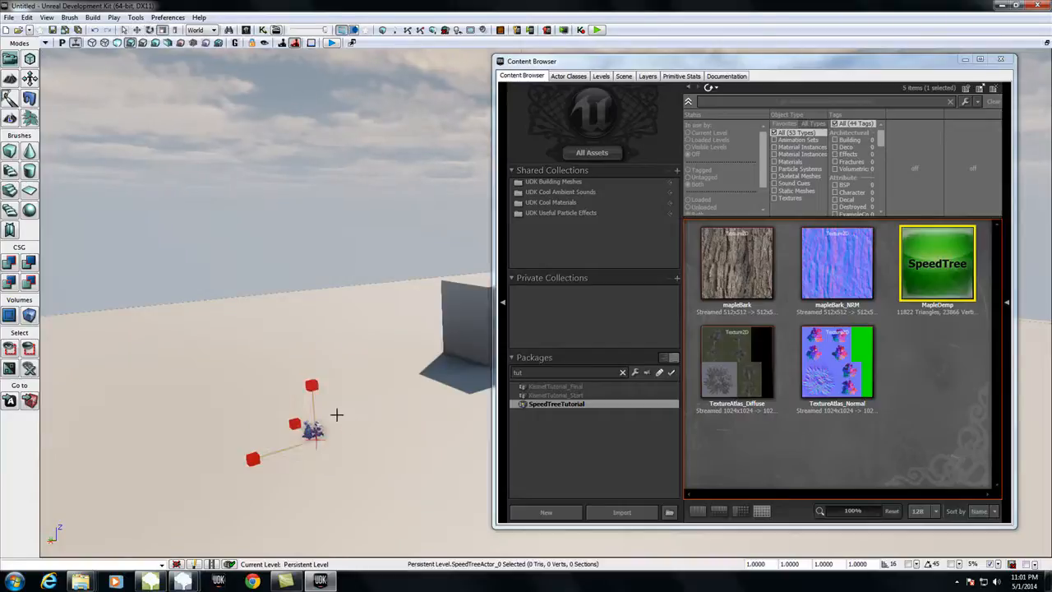
left_click_drag(313, 384, 376, 285)
left_click(393, 396)
right_click_drag(393, 396, 361, 405)
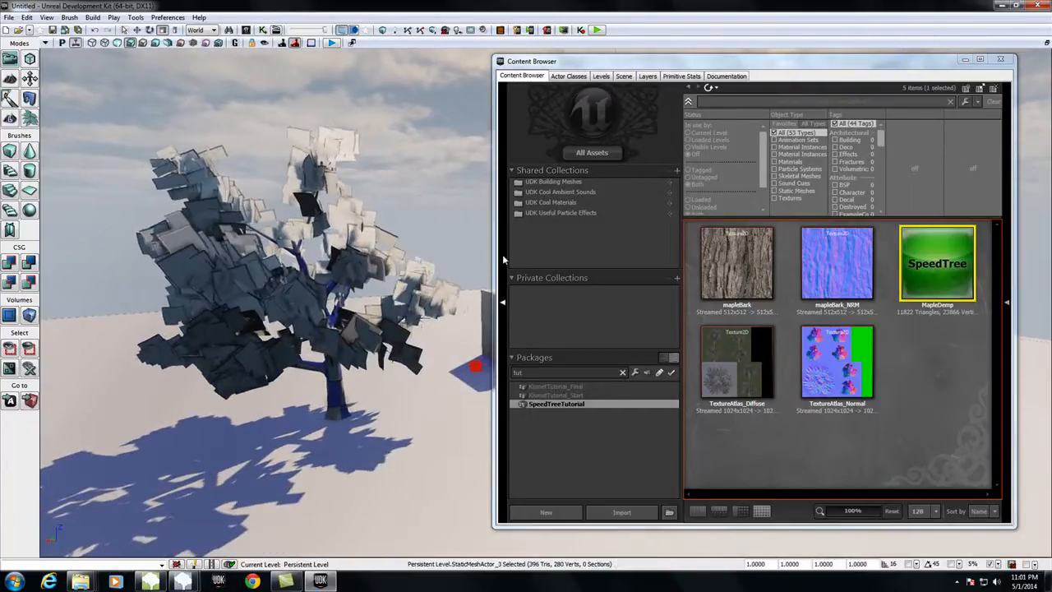
Step: Create new materials in the SpeedTreeTutorial package from the mapleBark and TextureAtlas_Diffuse textures
left_click_drag(491, 253, 573, 246)
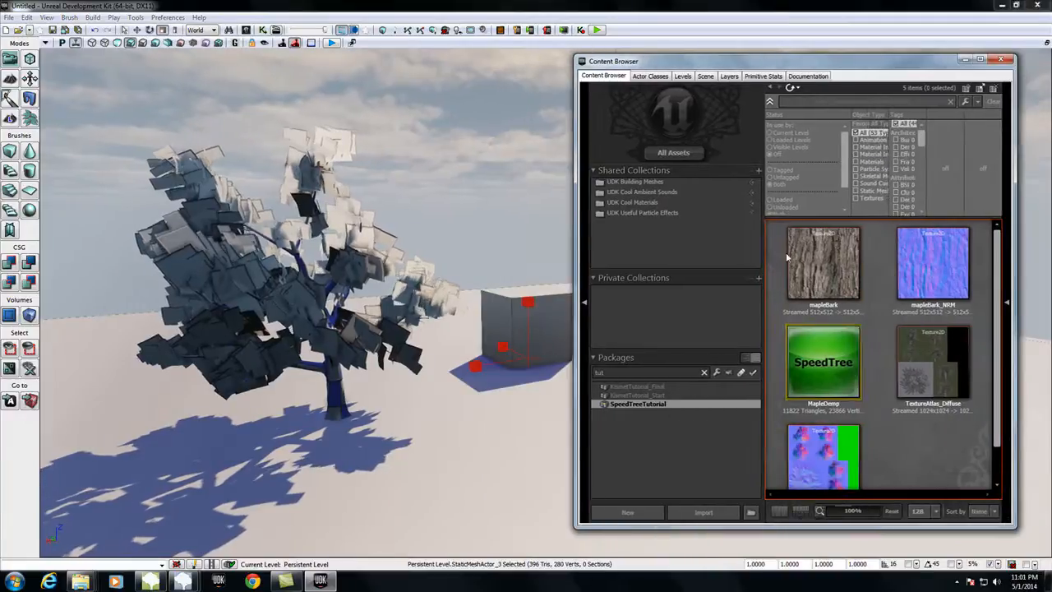
left_click(808, 265)
left_click(933, 365, "ctrl")
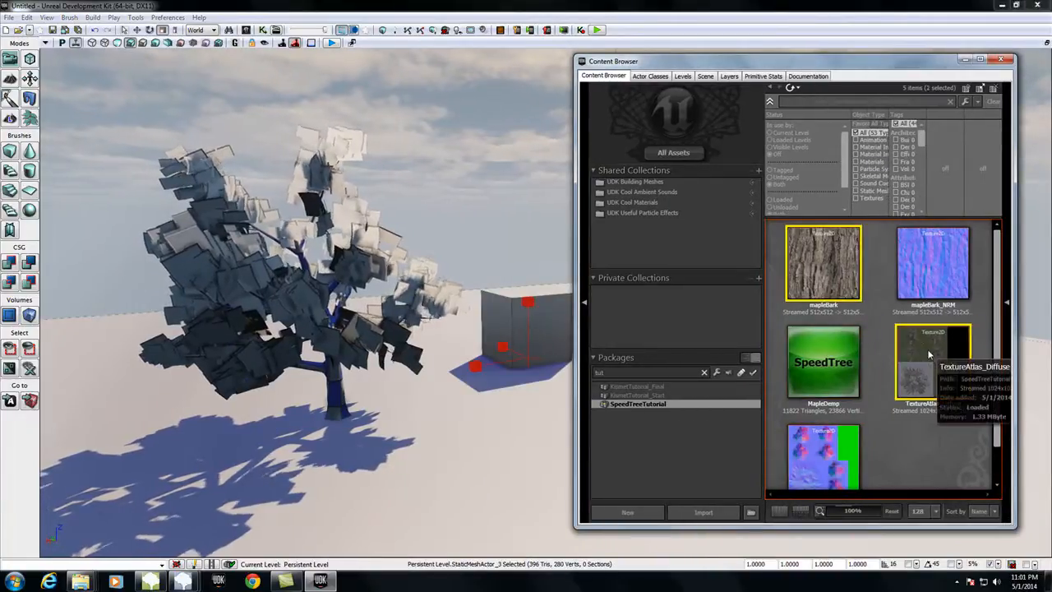
right_click(944, 404)
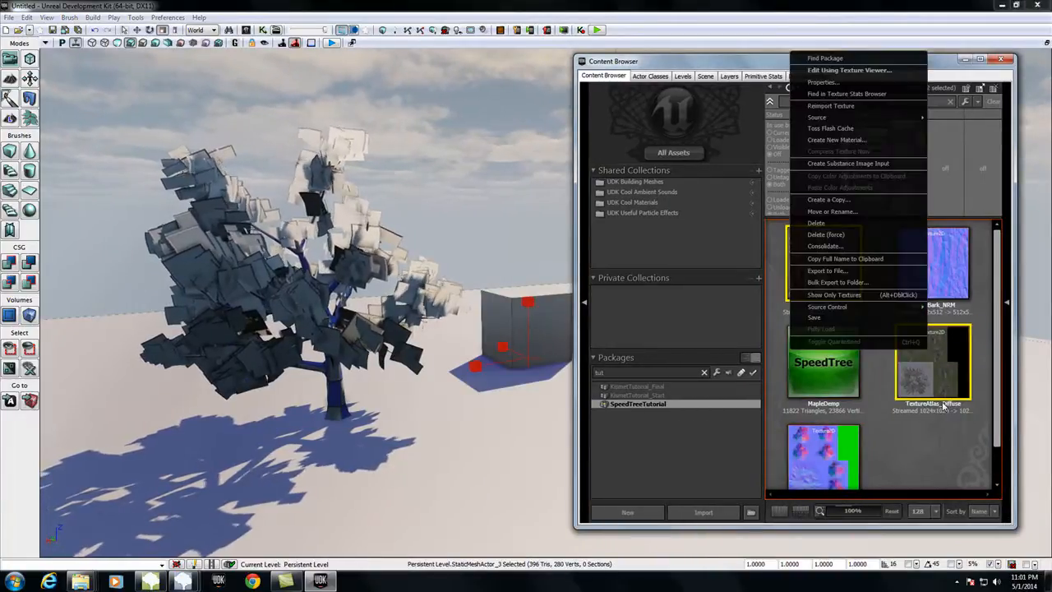
left_click(848, 140)
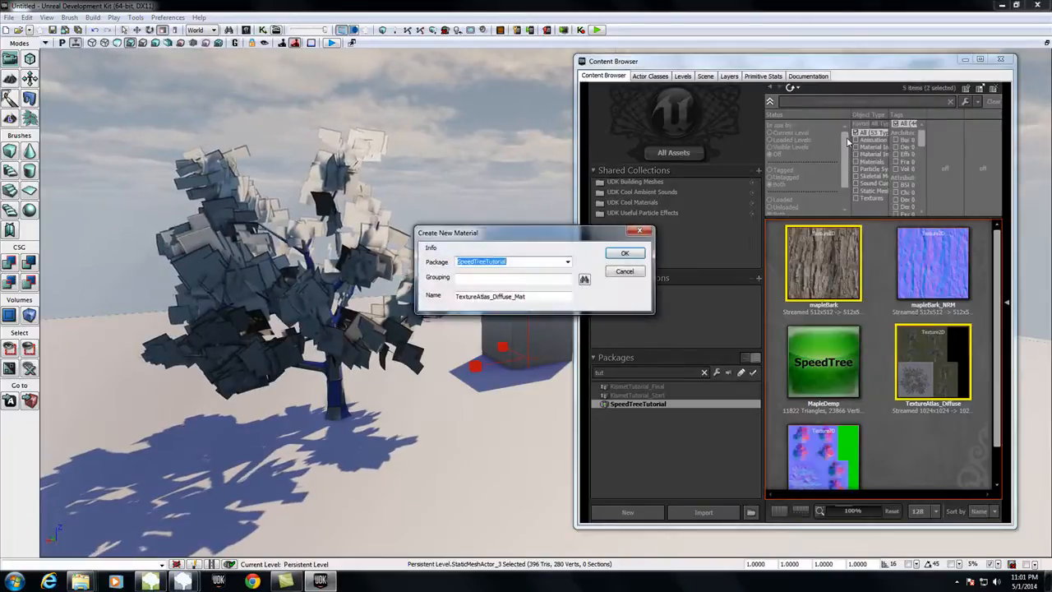
left_click(638, 255)
left_click(640, 256)
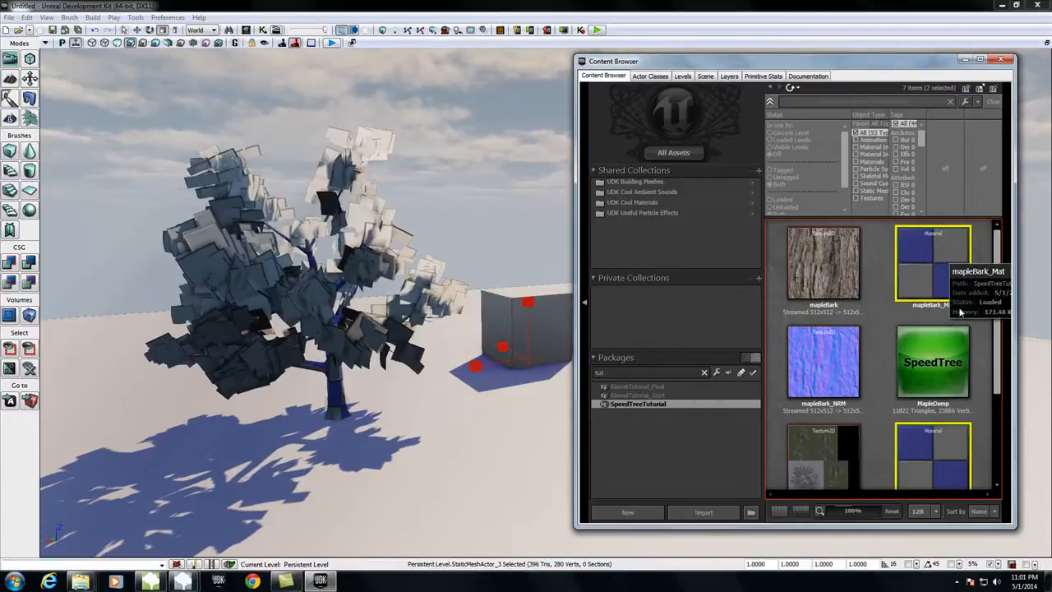
Step: Restore the Material Editor windows of TextureAtlas_Diffuse_Mat and mapleBark_Mat and move mapleBark_Mat's editor into view
double_click(954, 454)
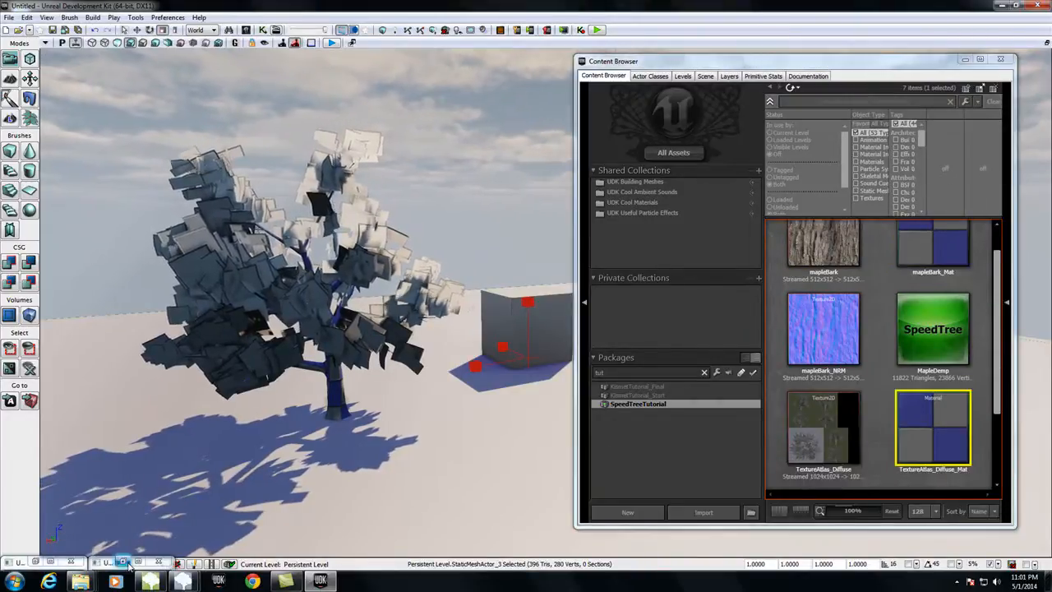
left_click(121, 562)
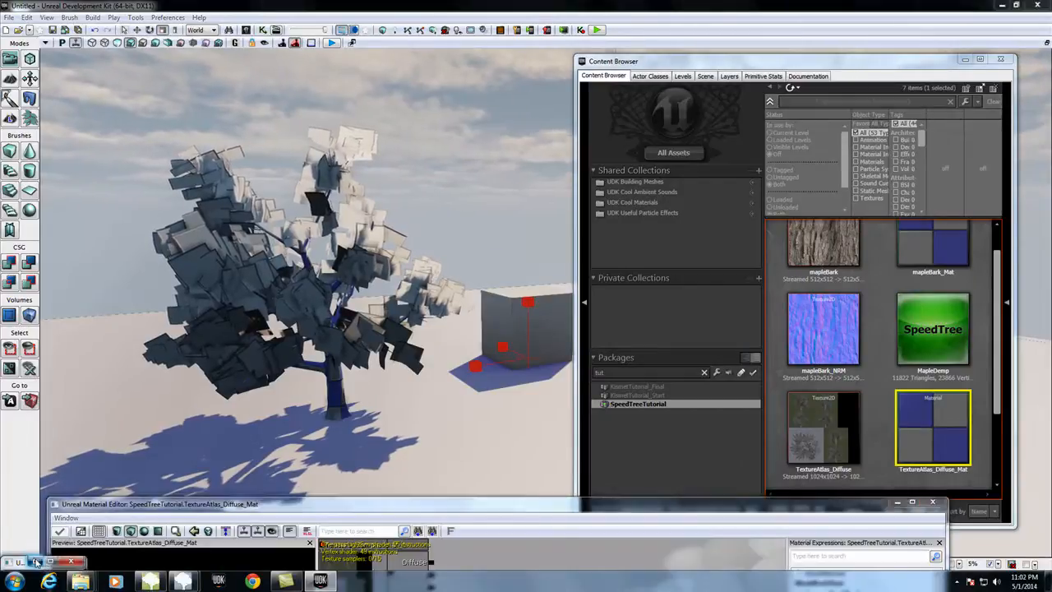
left_click_drag(423, 460, 489, 434)
left_click_drag(436, 504, 448, 104)
Step: In mapleBark_Mat, connect the mapleBark texture to Diffuse and an added mapleBark_NRM sample to Normal, then apply and close the material
double_click(361, 169)
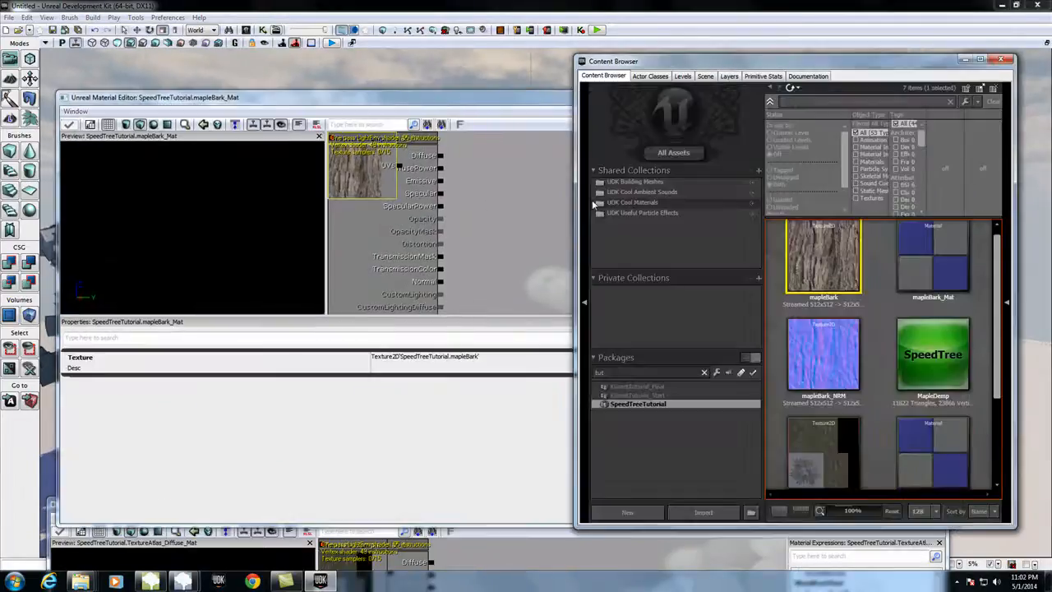
left_click(542, 198)
left_click_drag(361, 164, 441, 165)
left_click_drag(483, 103, 276, 99)
left_click_drag(442, 194, 237, 286)
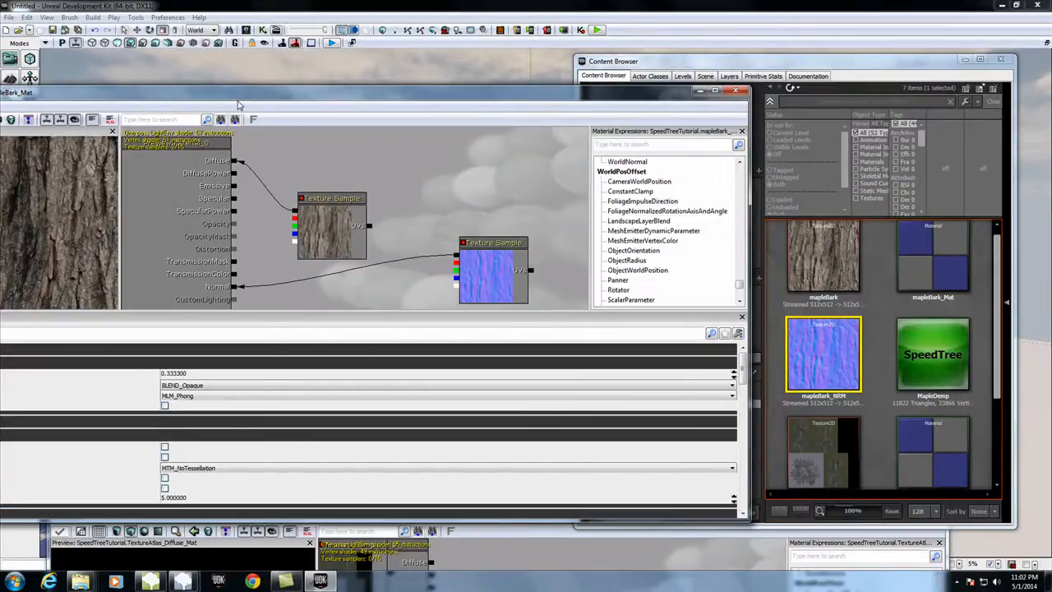
left_click_drag(238, 105, 399, 97)
left_click(24, 111)
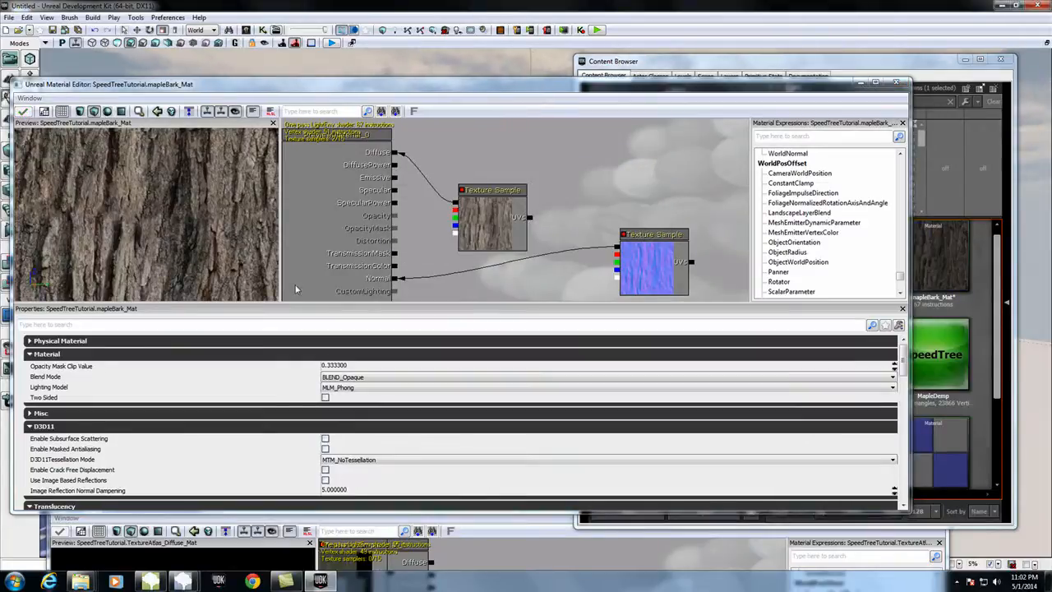
left_click(896, 82)
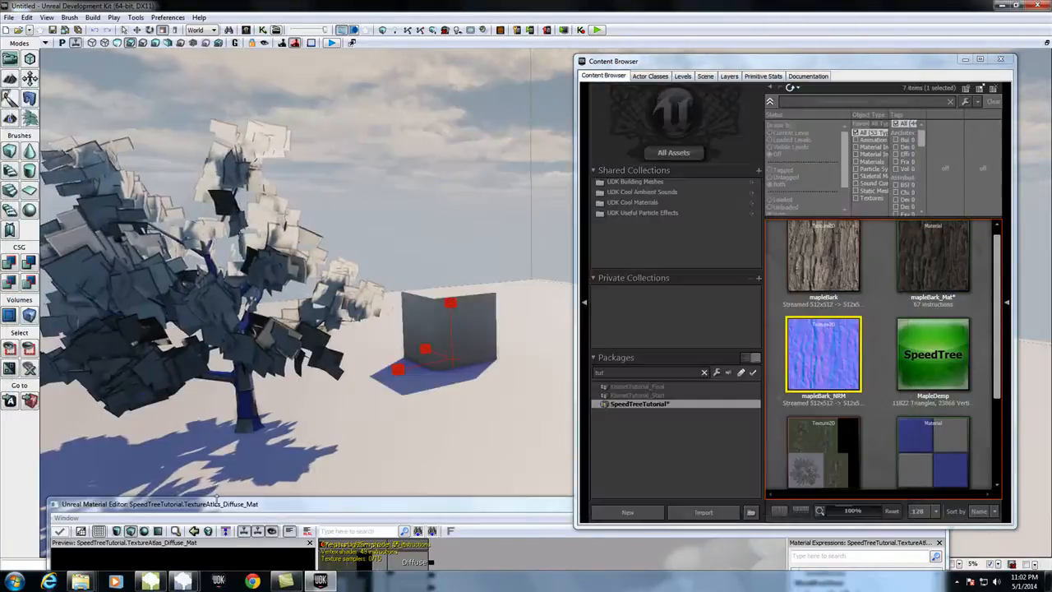
Step: Move the diffuse sample in TextureAtlas_Diffuse_Mat clear of the material node and add a TextureAtlas_Normal texture sample below it
left_click_drag(224, 507, 184, 161)
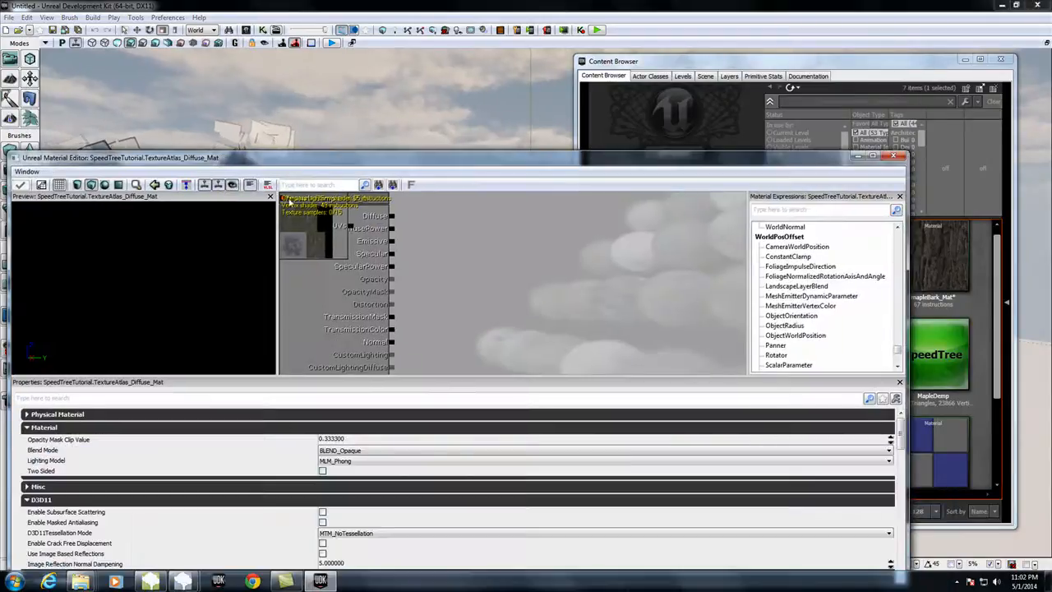
left_click_drag(302, 203, 571, 252)
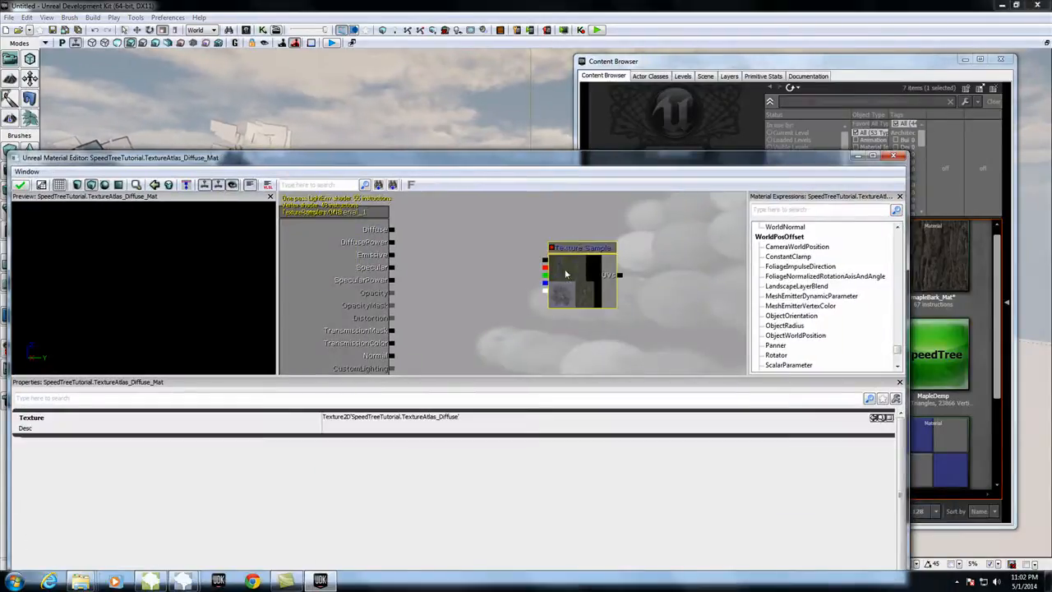
left_click(893, 64)
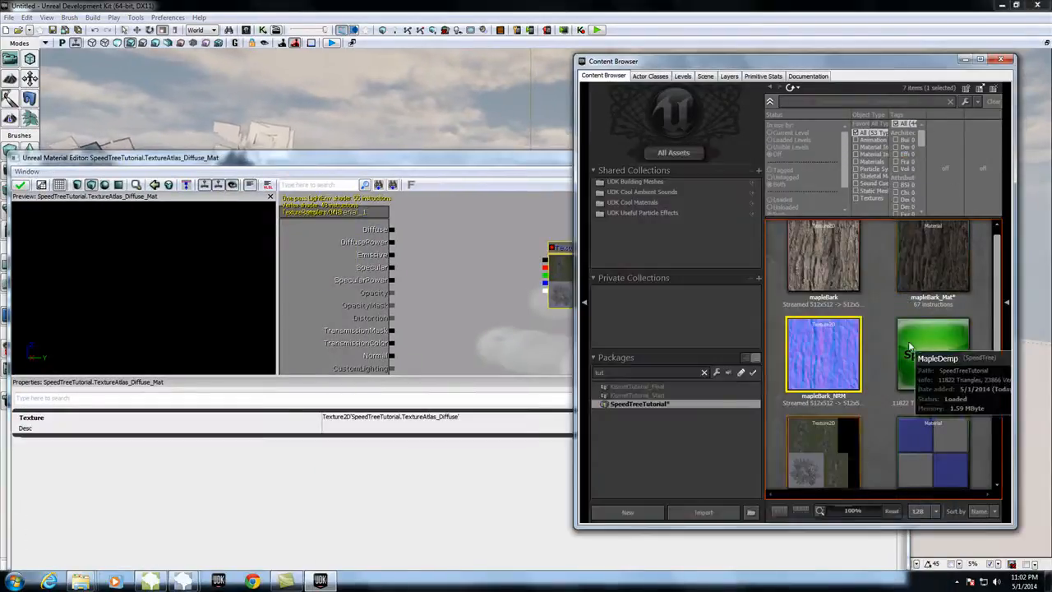
scroll(855, 443, "down", 2)
left_click_drag(827, 473, 520, 366)
Step: Connect the diffuse atlas color to Diffuse, its alpha to OpacityMask, and the normal atlas to Normal
left_click(531, 261)
left_click_drag(544, 261, 392, 231)
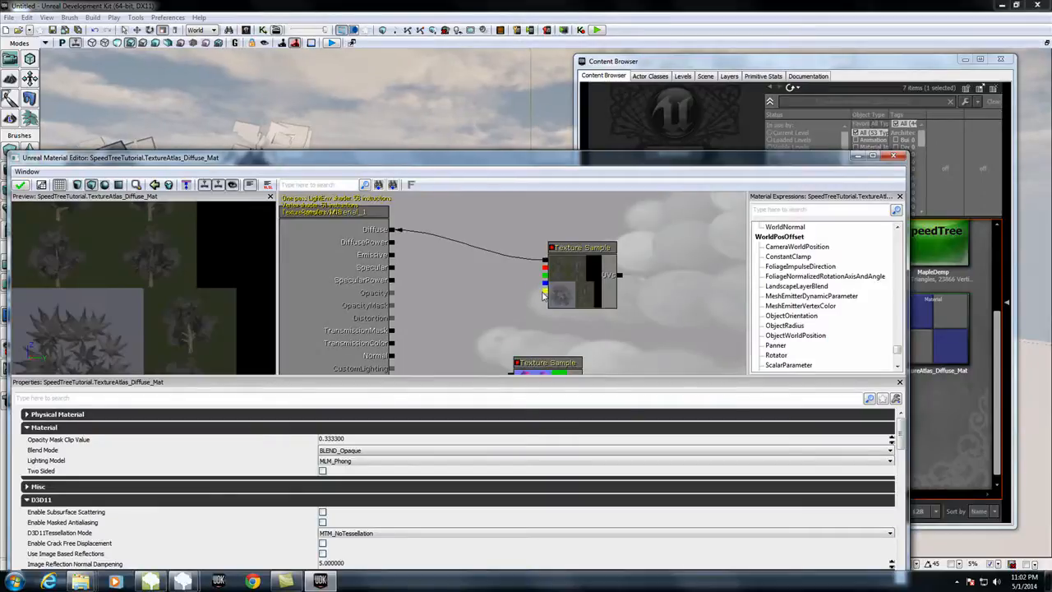
left_click_drag(544, 293, 391, 305)
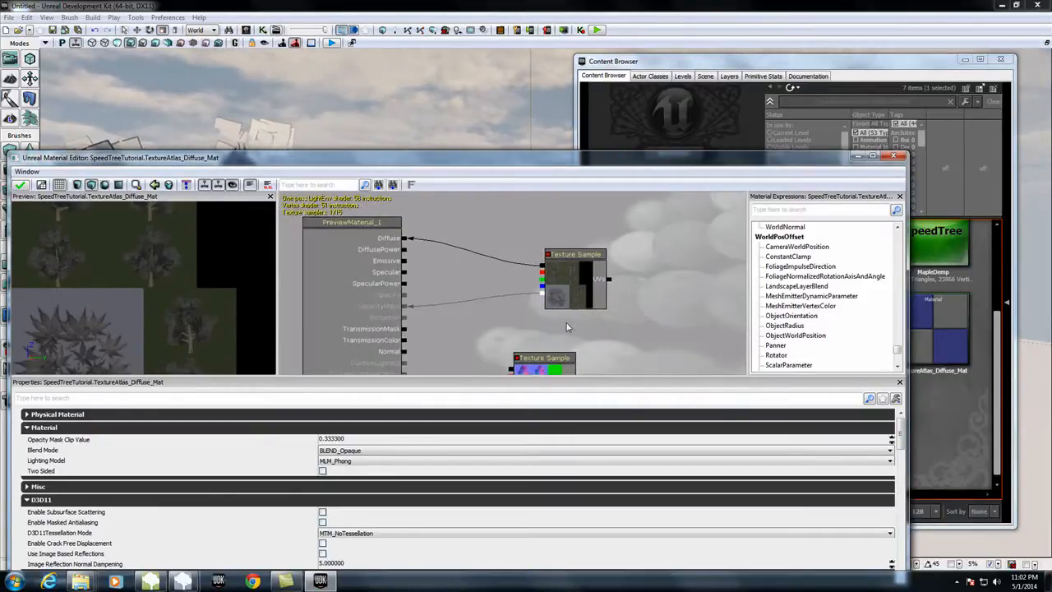
left_click_drag(511, 370, 403, 338)
Step: Set TextureAtlas_Diffuse_Mat to BLEND_Masked and Two Sided, apply the changes and put its editor away
left_click(354, 450)
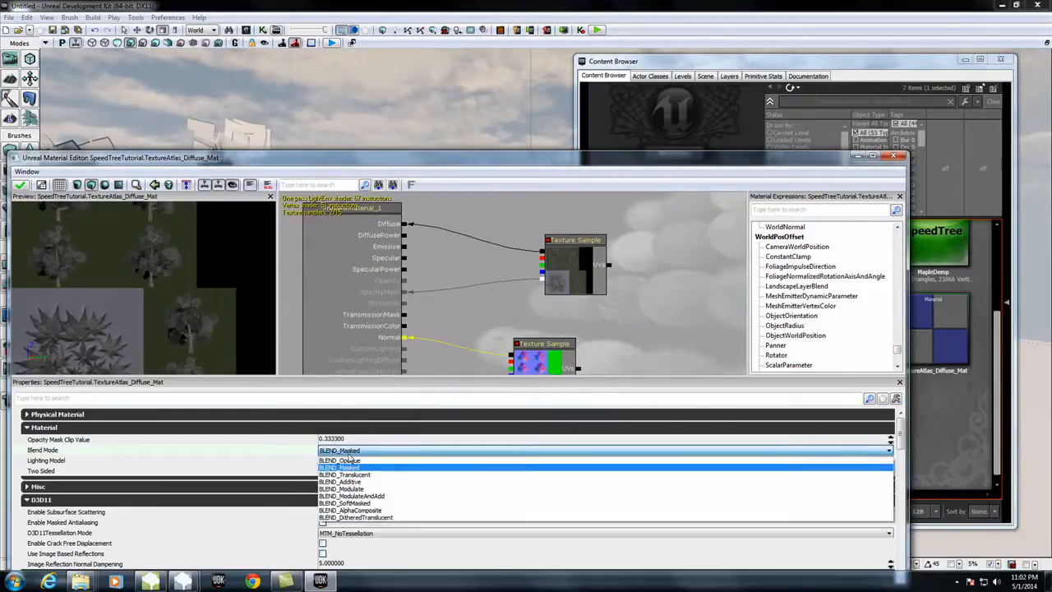
left_click(349, 466)
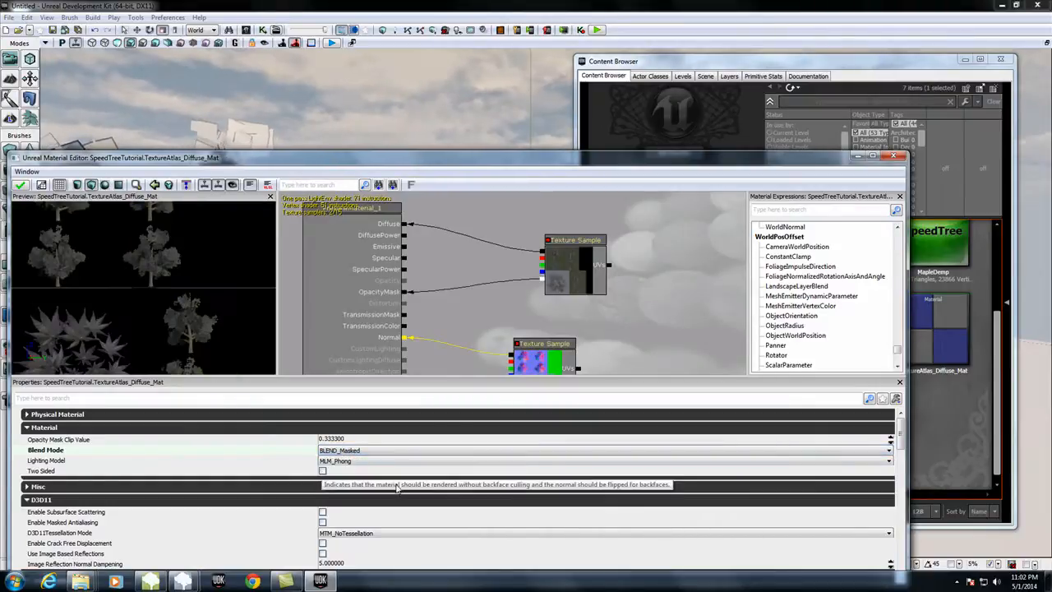
left_click(322, 470)
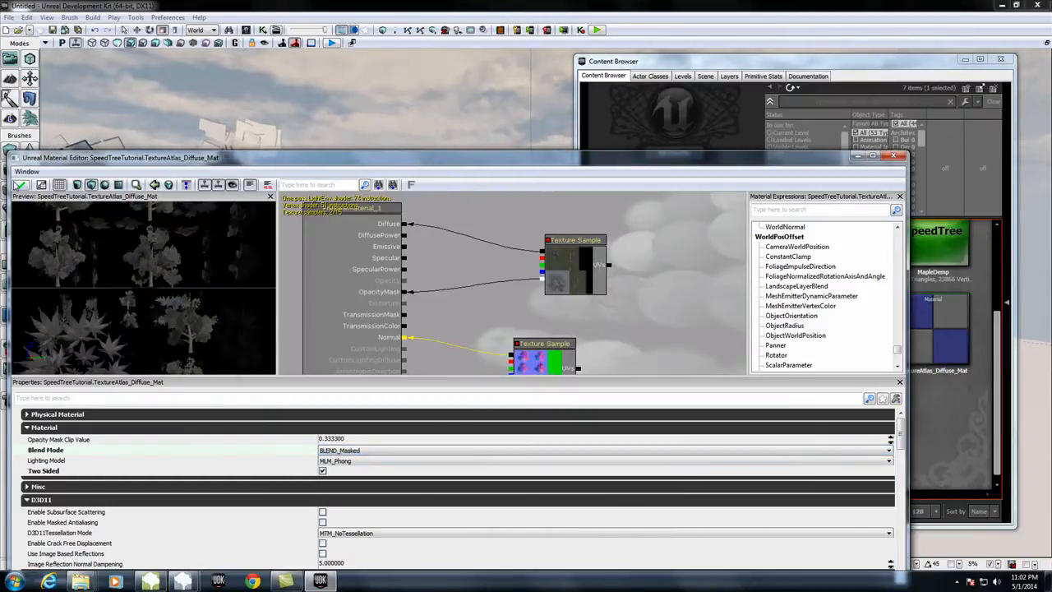
left_click(19, 185)
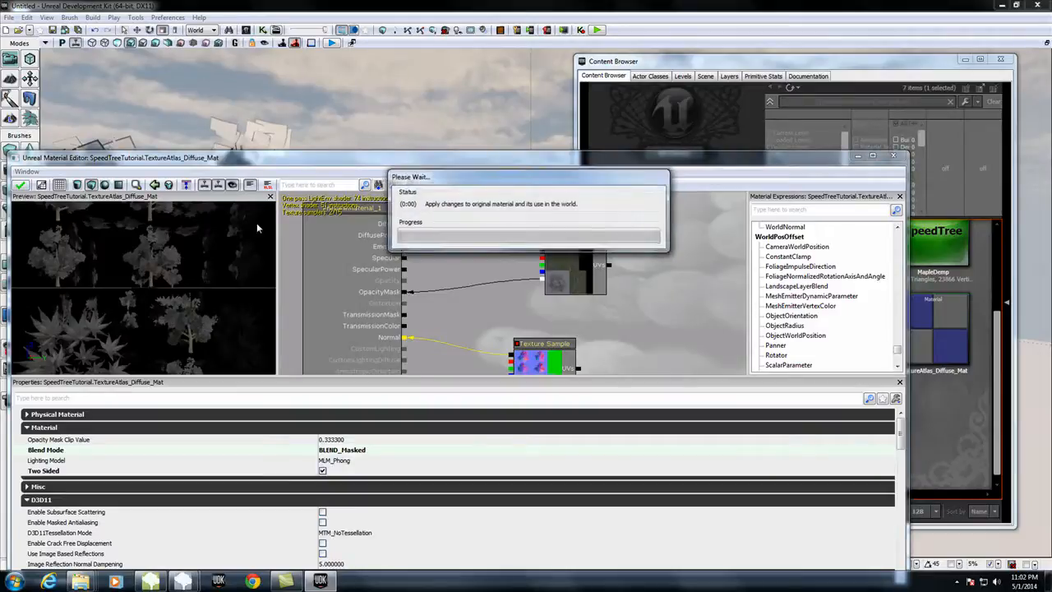
left_click(857, 155)
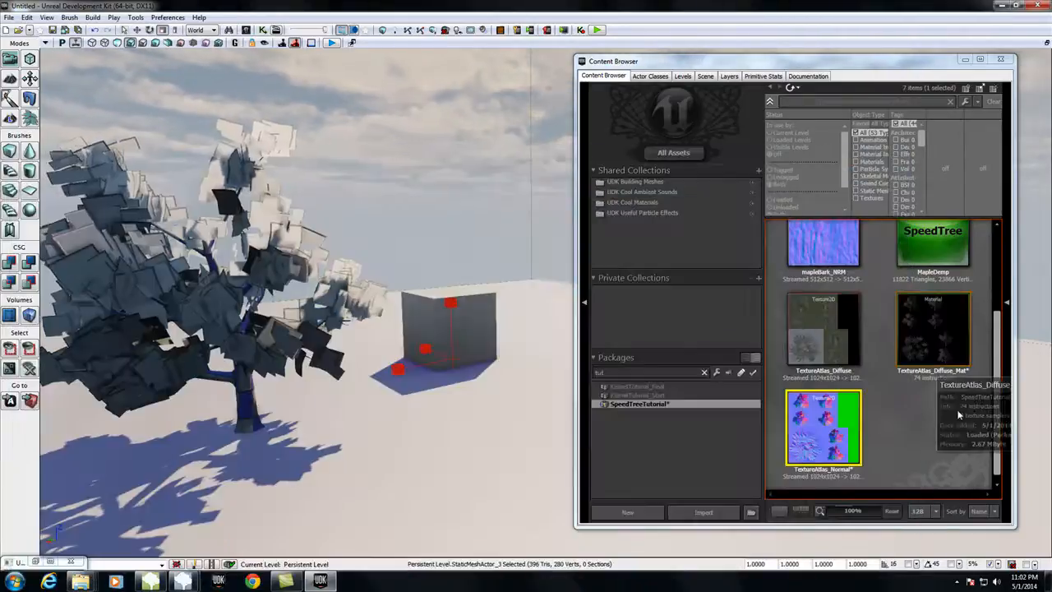
Step: Open the MapleDemp tree in the SpeedTree Editor, expand its Lighting settings and set Wind Strength to 0.2
scroll(932, 263, "up", 1)
double_click(935, 261)
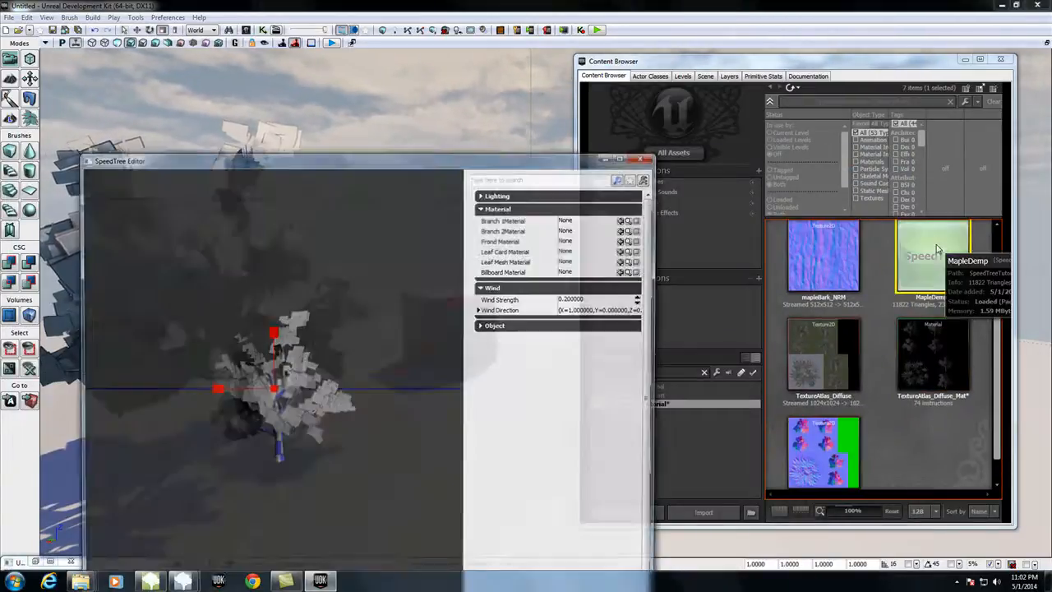
left_click_drag(243, 158, 209, 124)
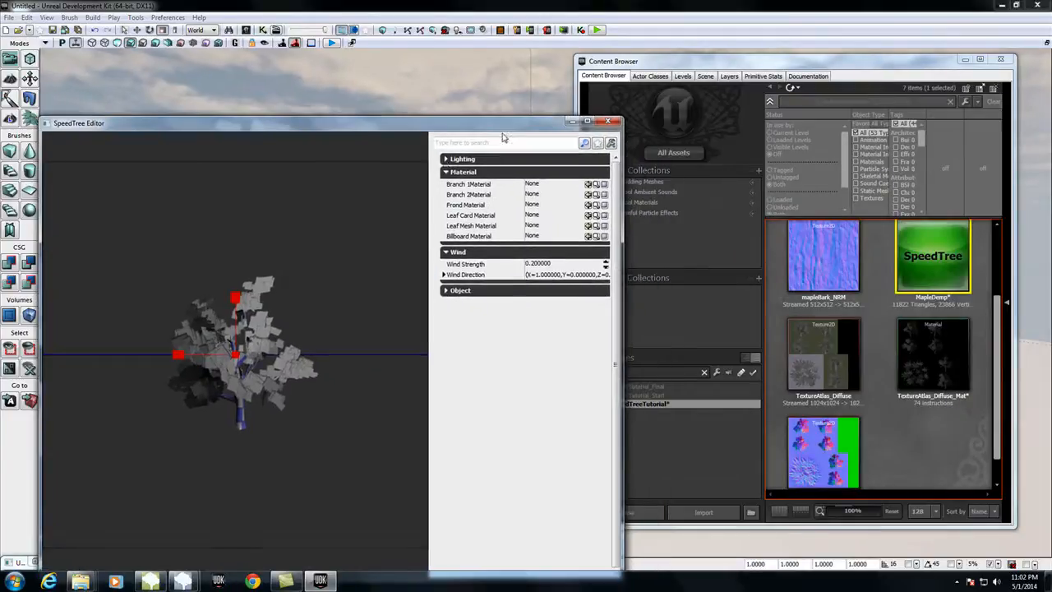
left_click(444, 158)
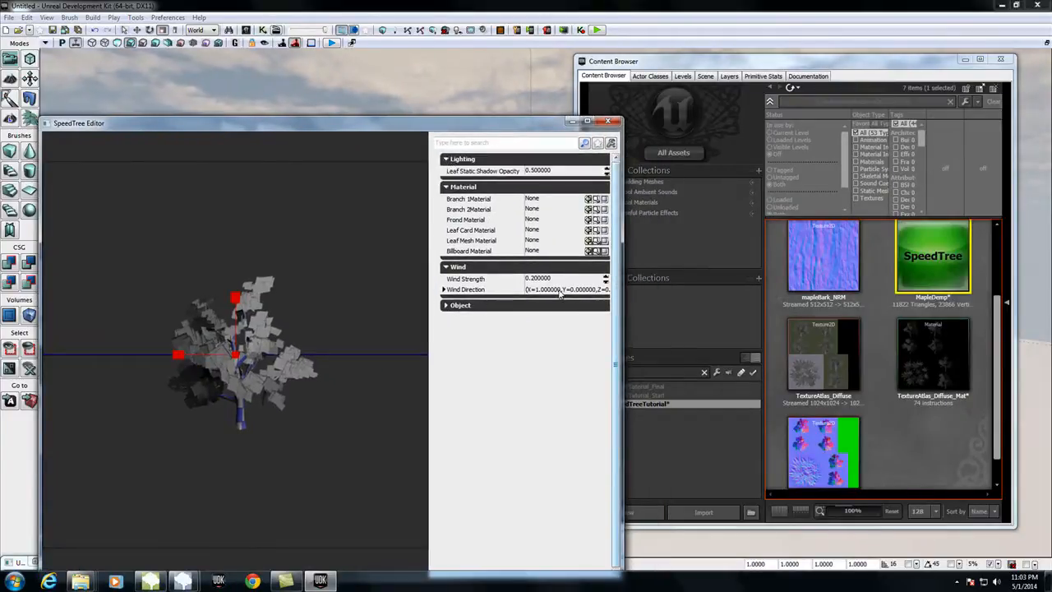
left_click_drag(621, 289, 649, 263)
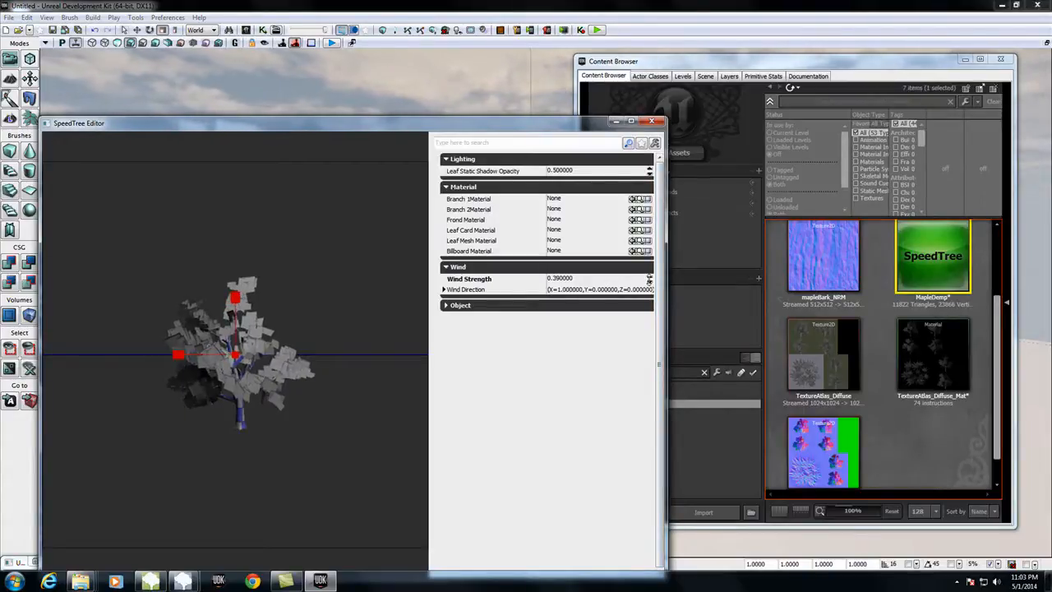
left_click(563, 278)
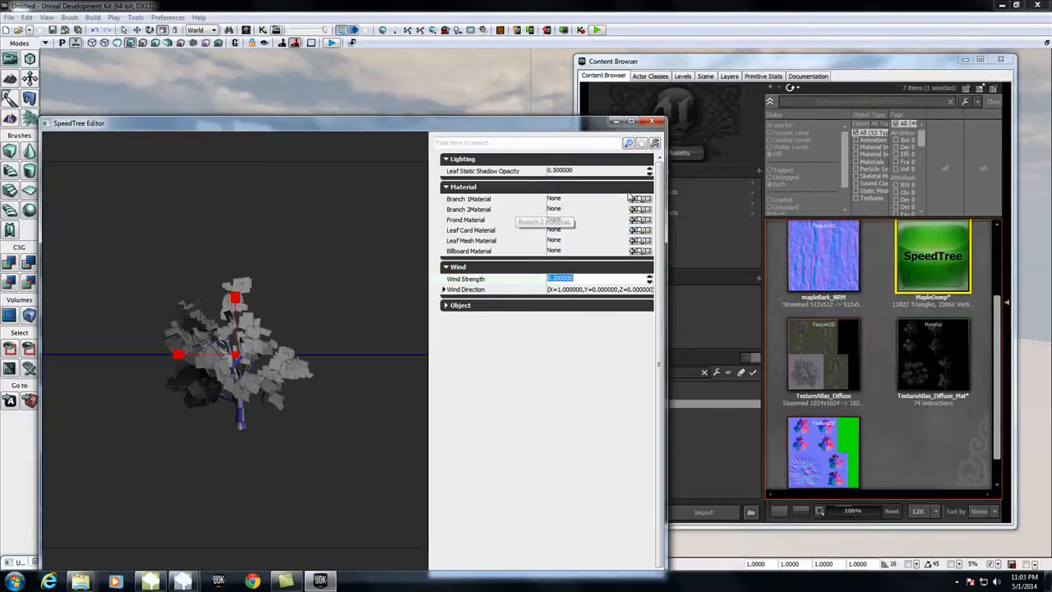
Step: Assign mapleBark_Mat to the Branch 1 and Branch 2 material slots of the MapleDemp tree
left_click(941, 436)
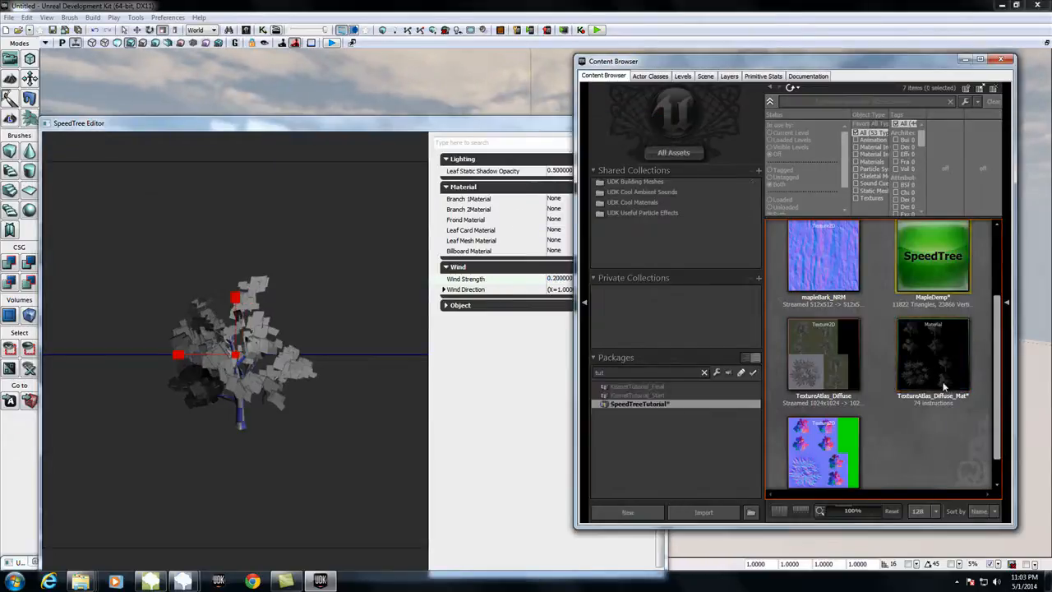
scroll(940, 437, "up", 2)
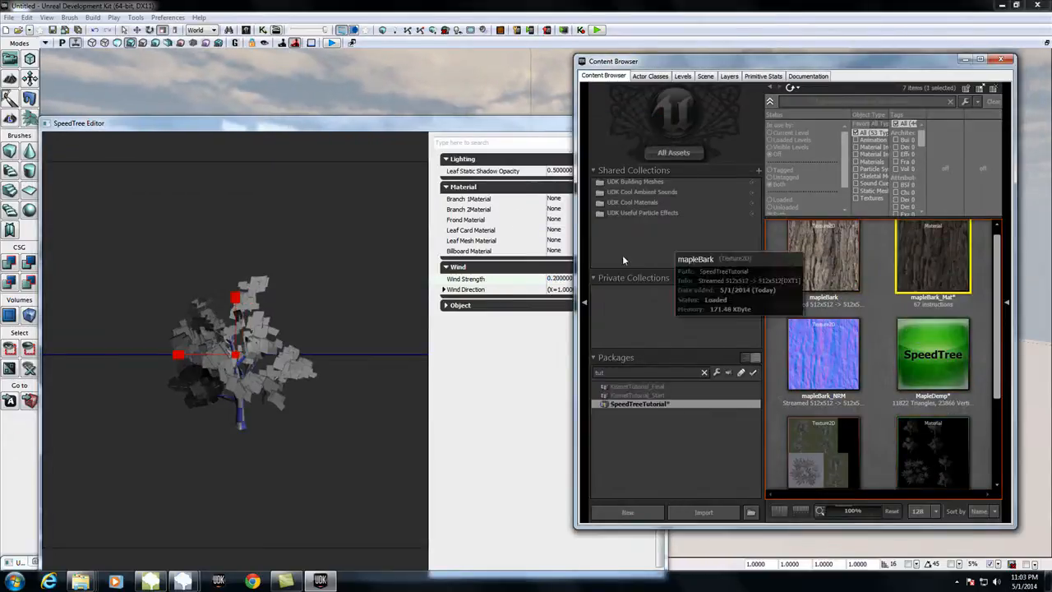
left_click(527, 125)
left_click(632, 199)
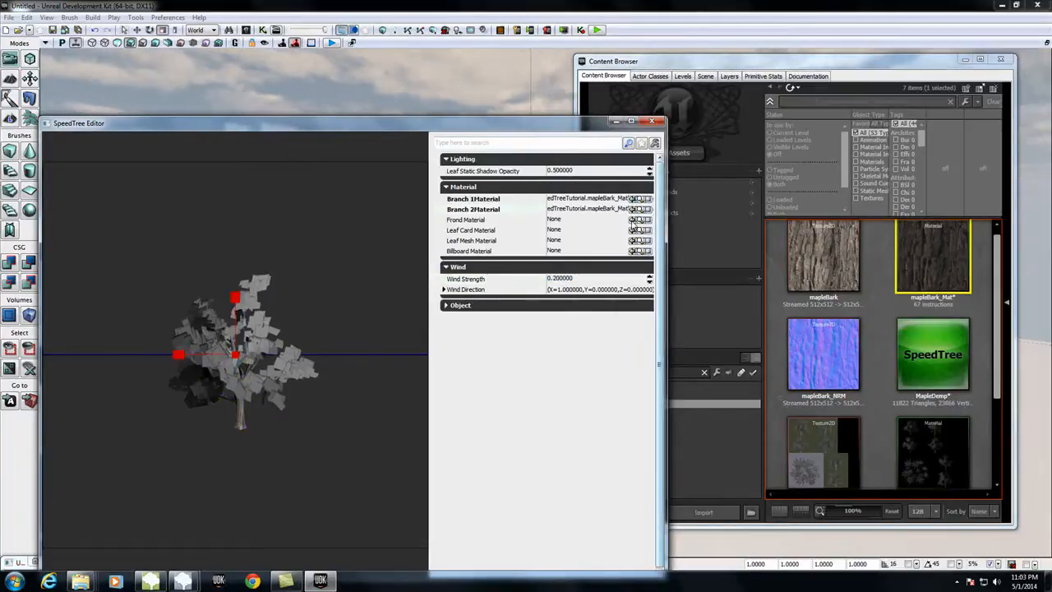
Step: Assign TextureAtlas_Diffuse_Mat to the Frond, Leaf Card, Leaf Mesh and Billboard slots, close the SpeedTree Editor and inspect the tree in the level
left_click(932, 444)
left_click(464, 127)
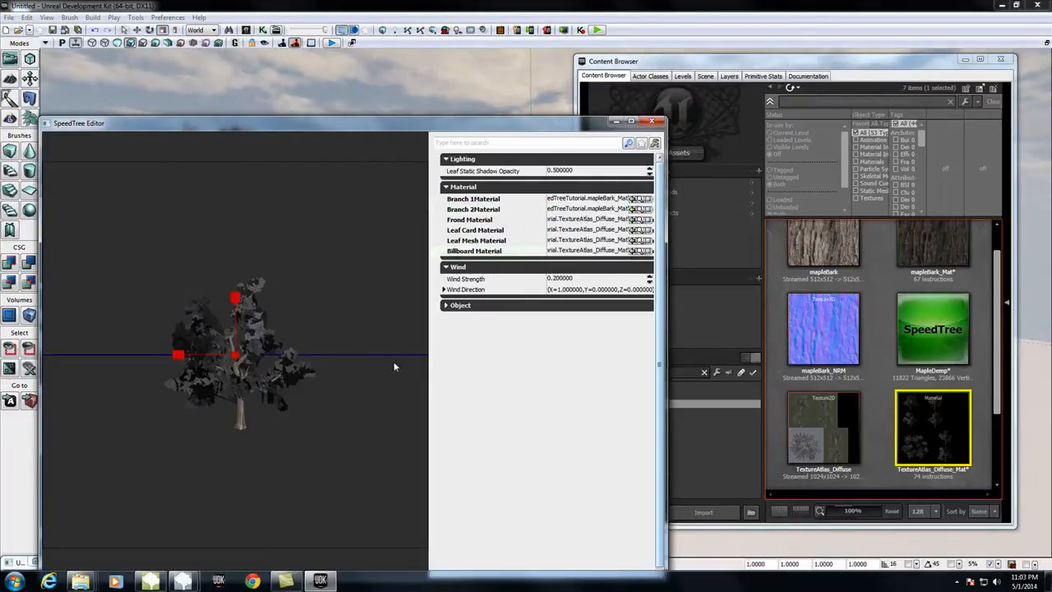
left_click_drag(272, 434, 312, 447)
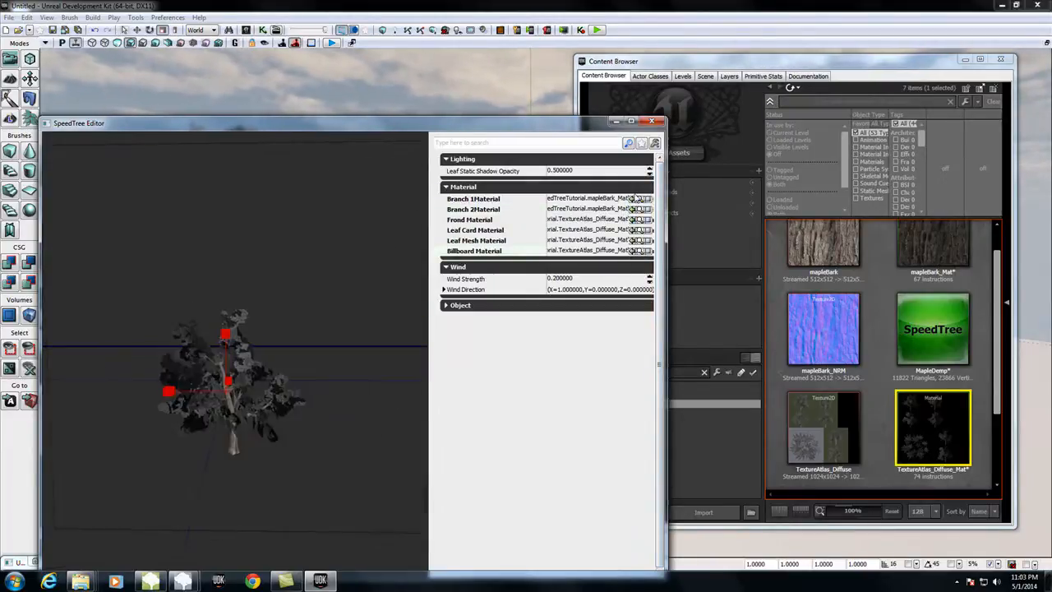
left_click(652, 121)
left_click_drag(429, 455, 411, 462)
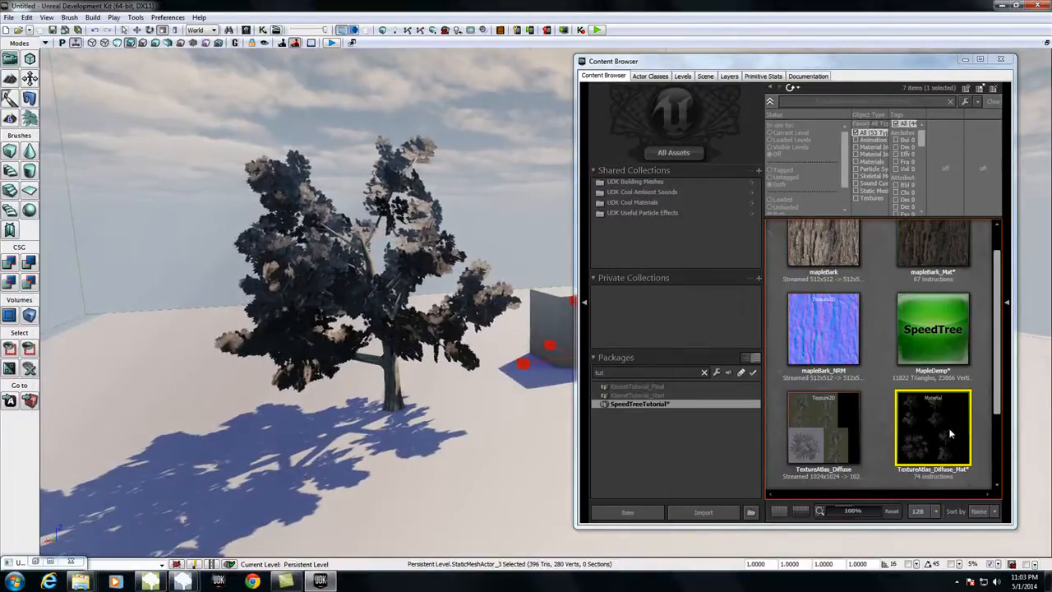
right_click_drag(529, 390, 523, 364)
Step: Open TextureAtlas_Diffuse_Mat for editing and add a Multiply node beside the diffuse sample and a VectorParameter node near it
double_click(933, 411)
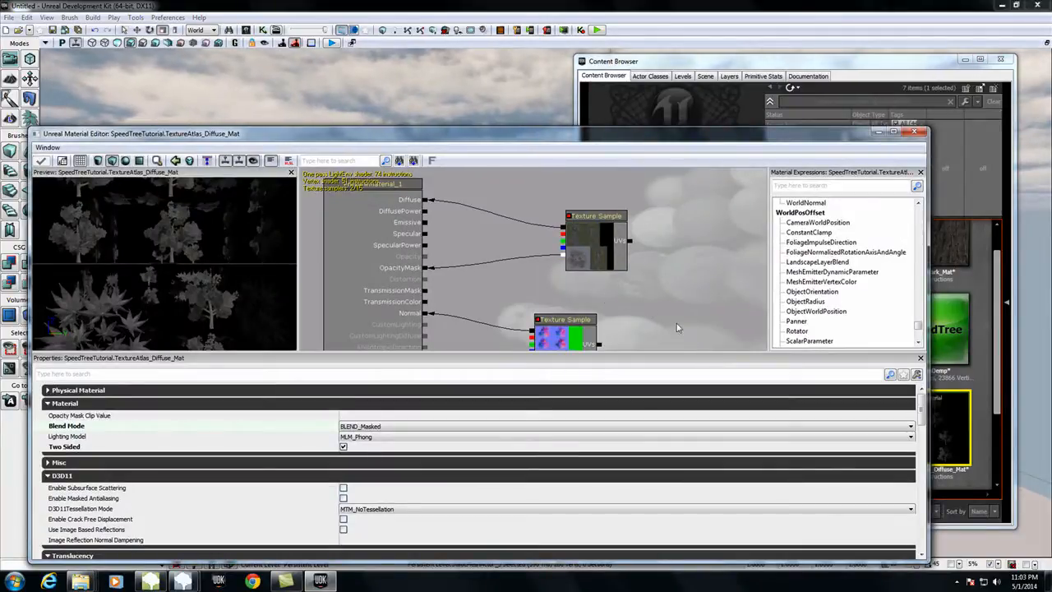
key("m")
left_click(676, 323)
left_click_drag(643, 304, 657, 234)
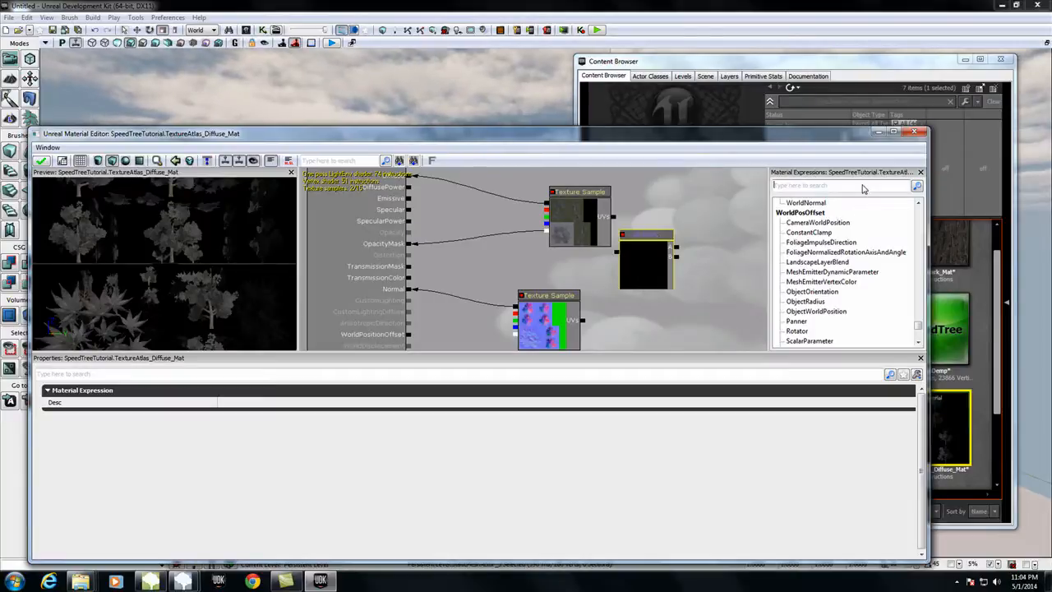
type("vec")
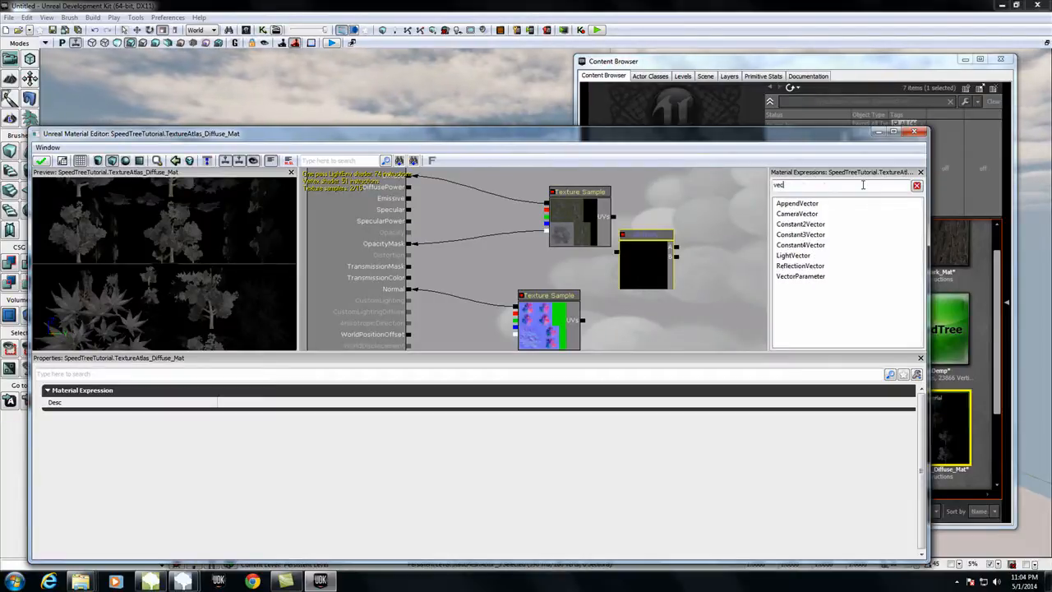
left_click_drag(802, 280, 695, 299)
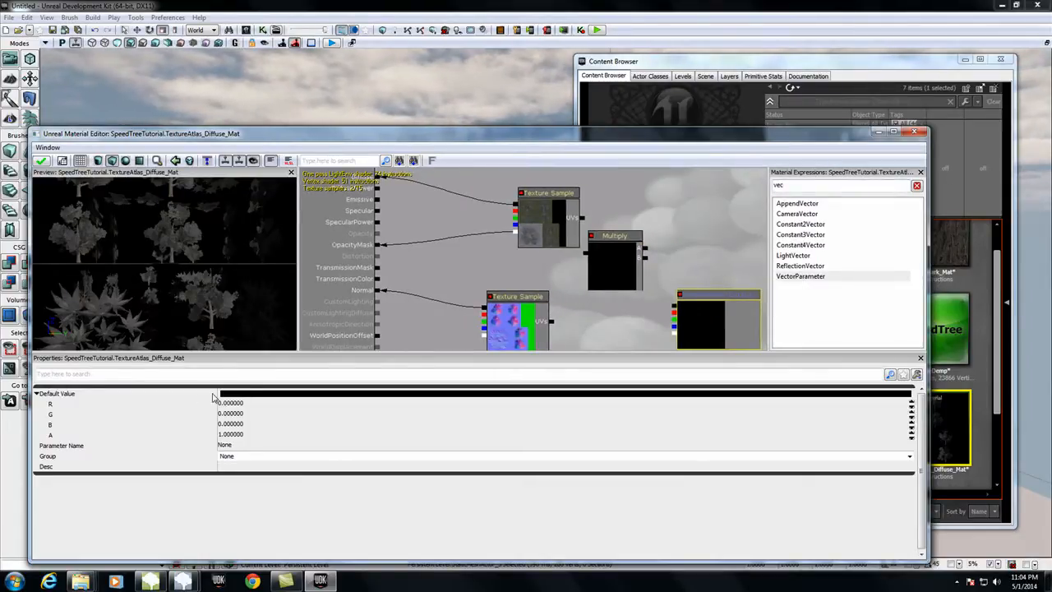
Step: Set the vector parameter's default R, G and B values to 1
left_click(247, 394)
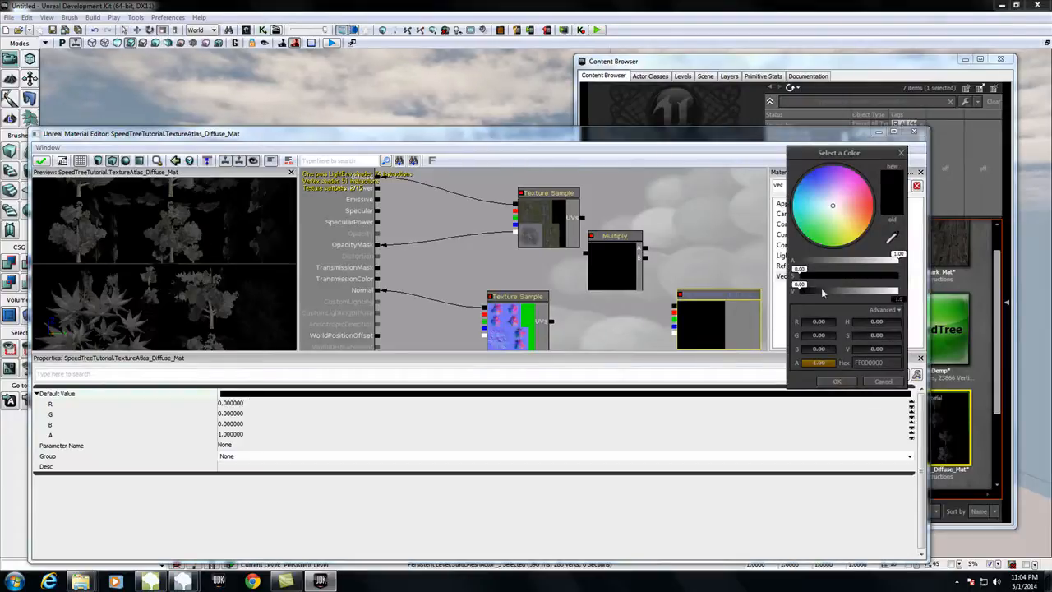
left_click(229, 404)
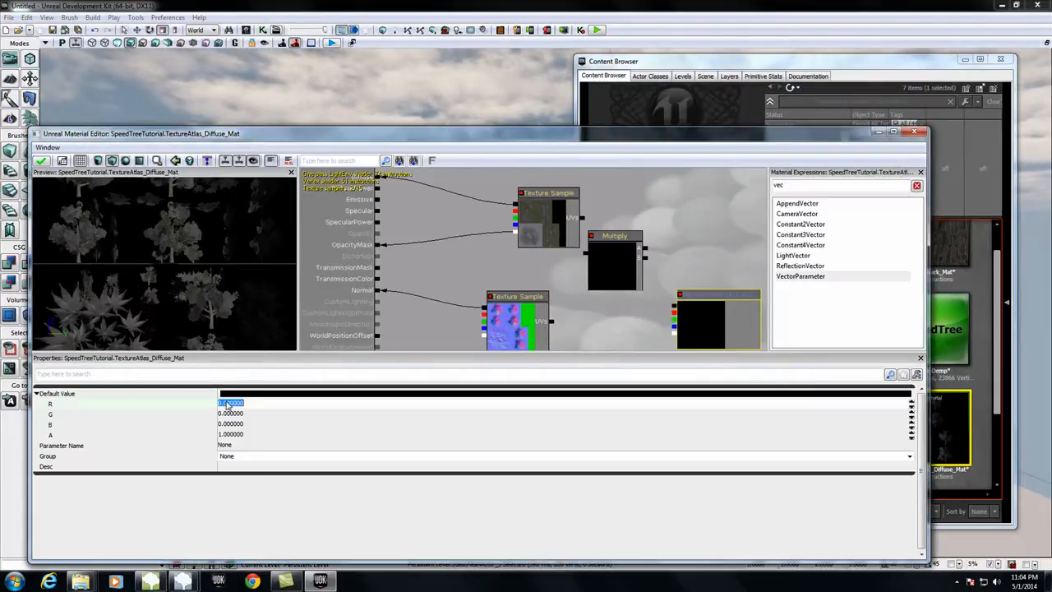
left_click(230, 414)
type("1")
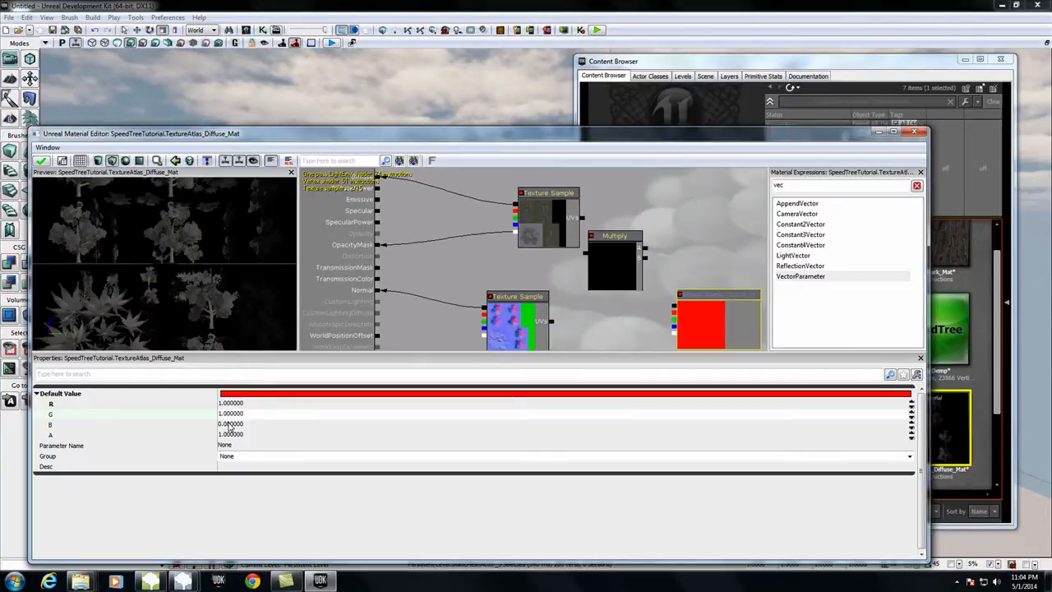
left_click(230, 424)
type("1")
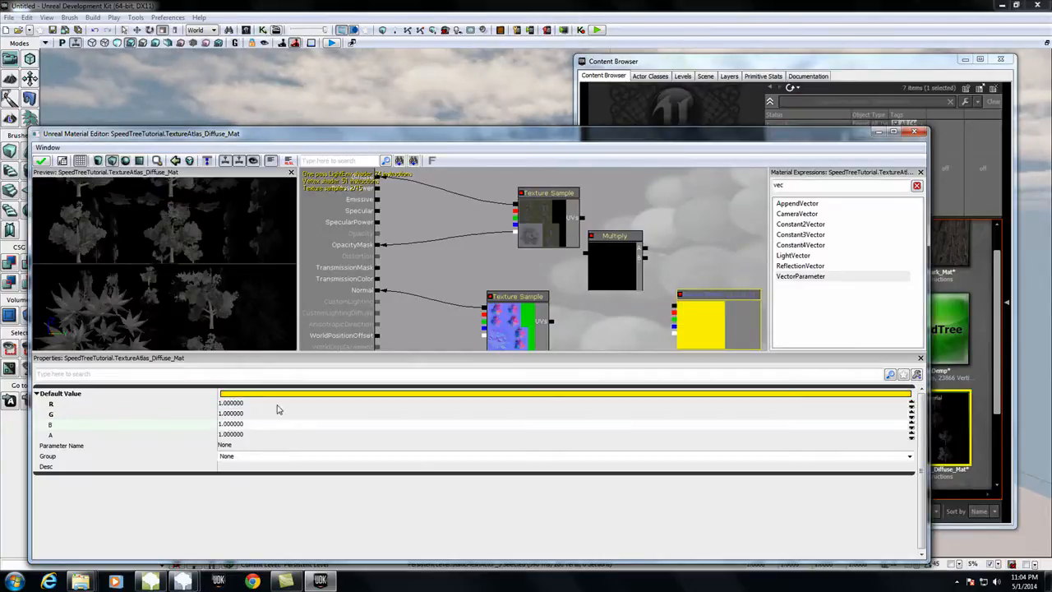
key("Return")
Step: Connect the diffuse atlas color and the vector parameter to the two Multiply inputs
left_click_drag(672, 308, 646, 261)
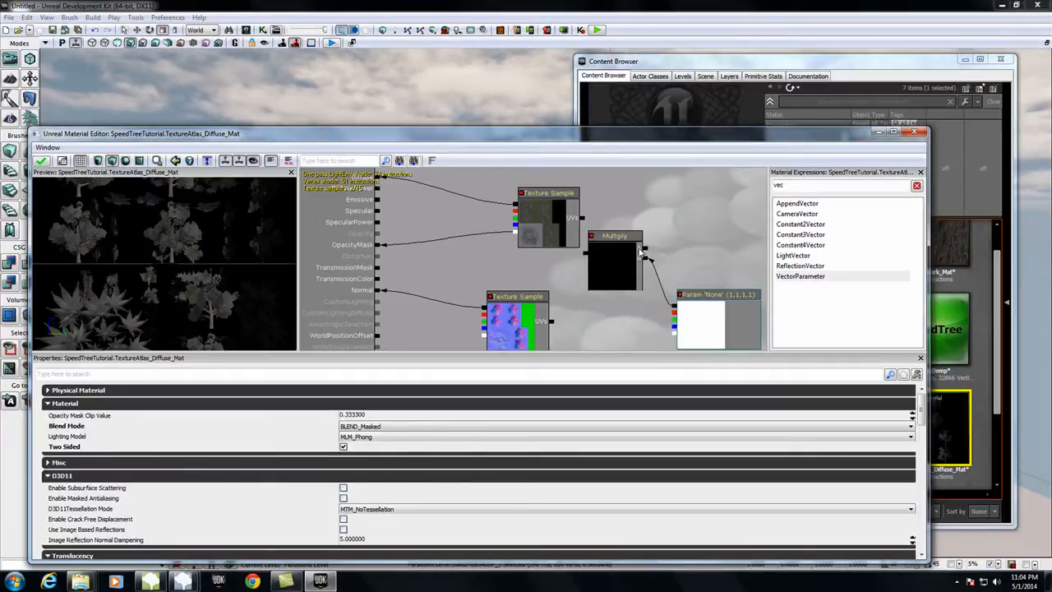
left_click_drag(516, 206, 642, 248)
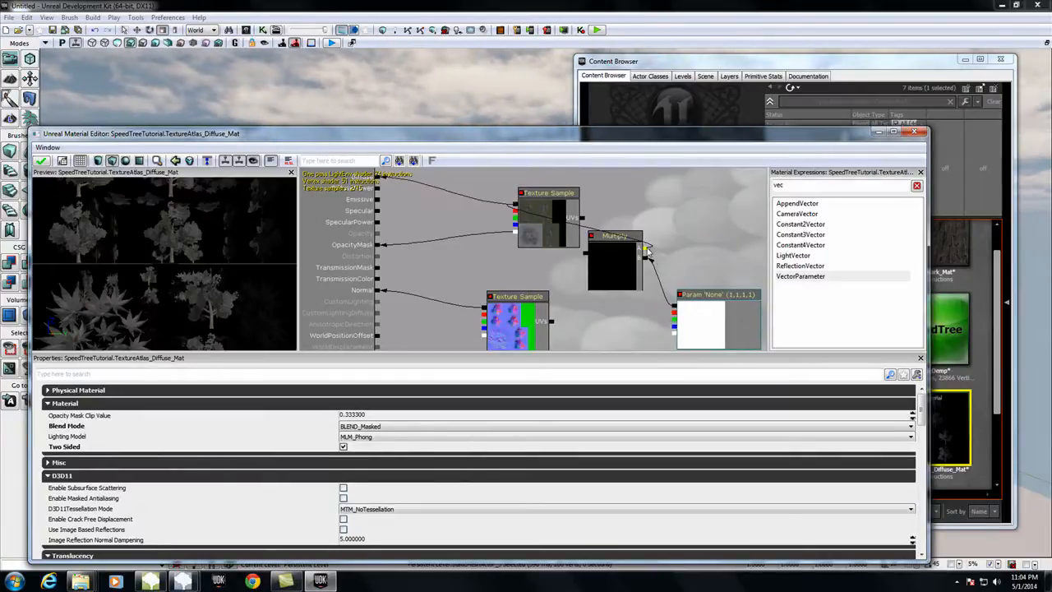
left_click(517, 297)
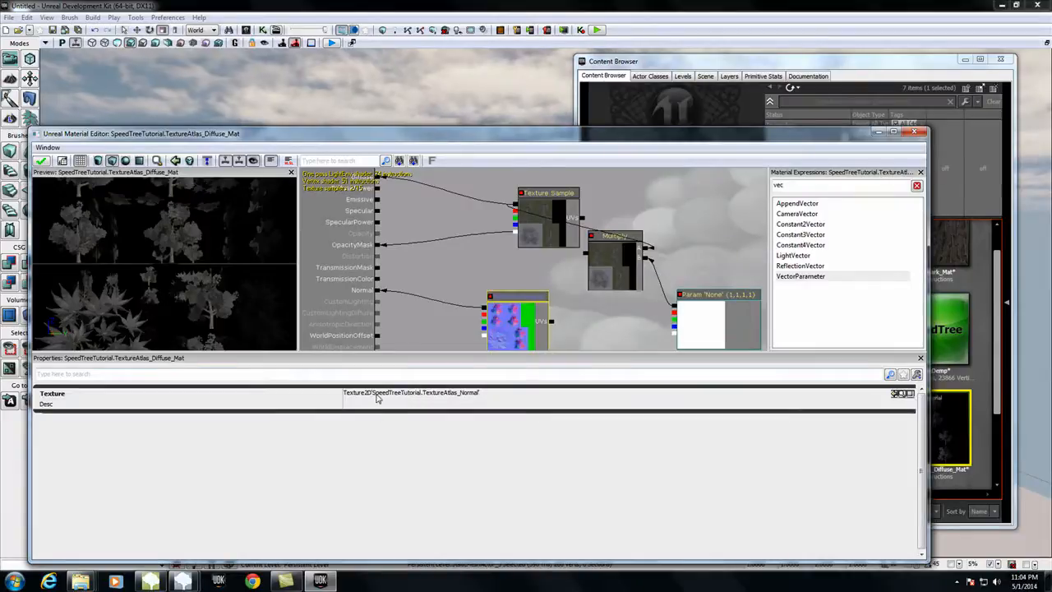
Step: Name the vector parameter LeafColor
left_click(729, 300)
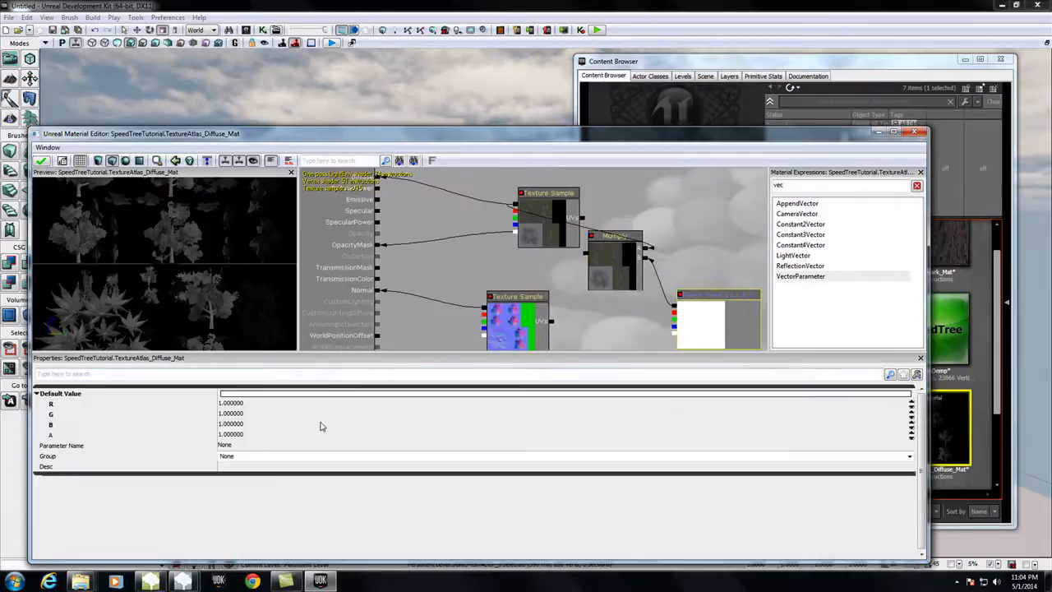
left_click(233, 448)
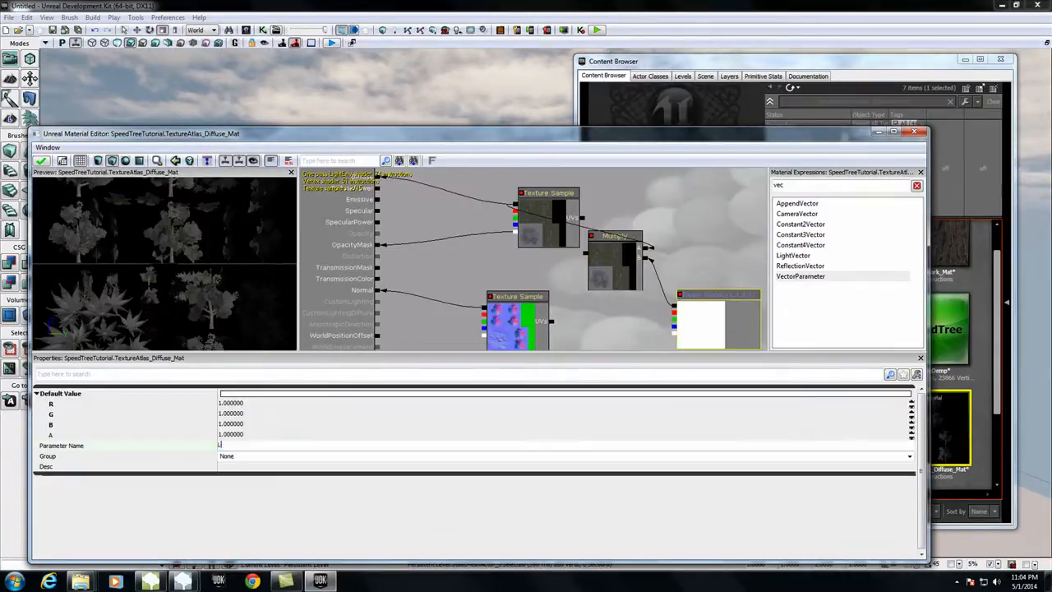
type("Lwe")
key("BackSpace")
type("eafColor")
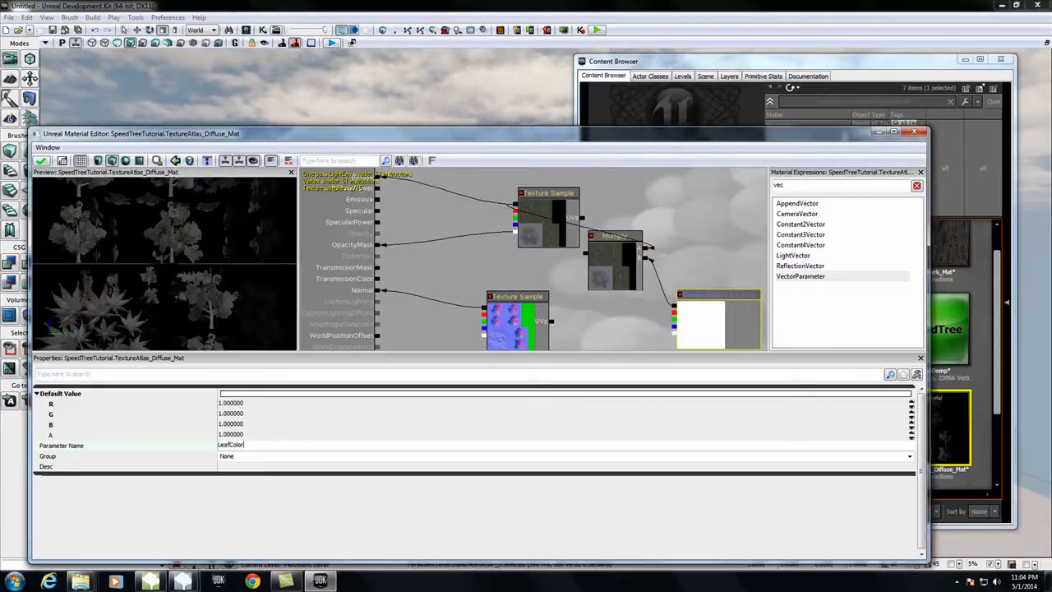
key("Return")
Step: Connect the Multiply output to the material's Diffuse, apply the changes and close the Material Editor
left_click(586, 256)
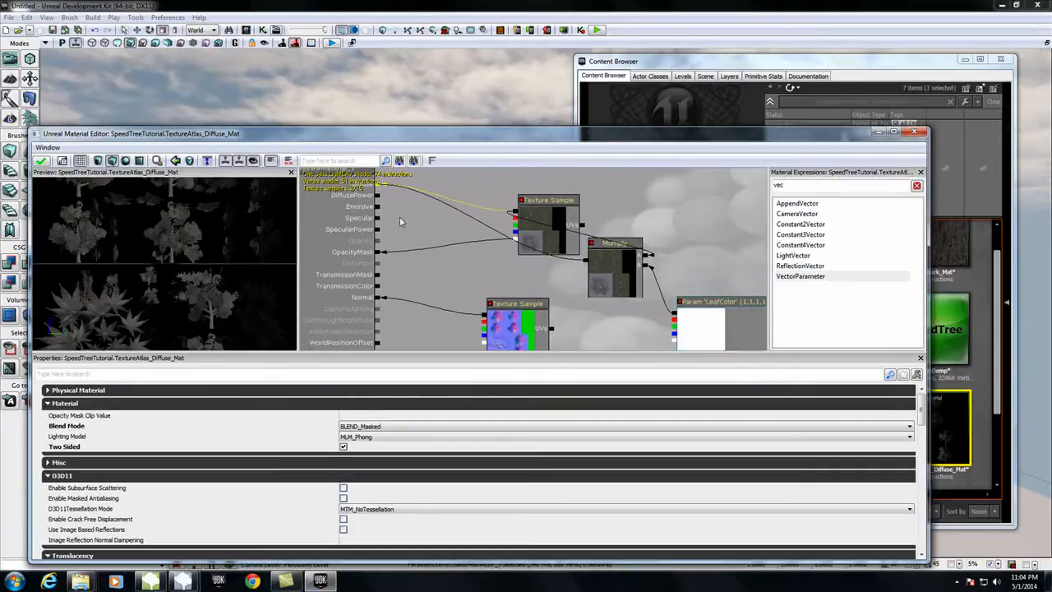
left_click(42, 161)
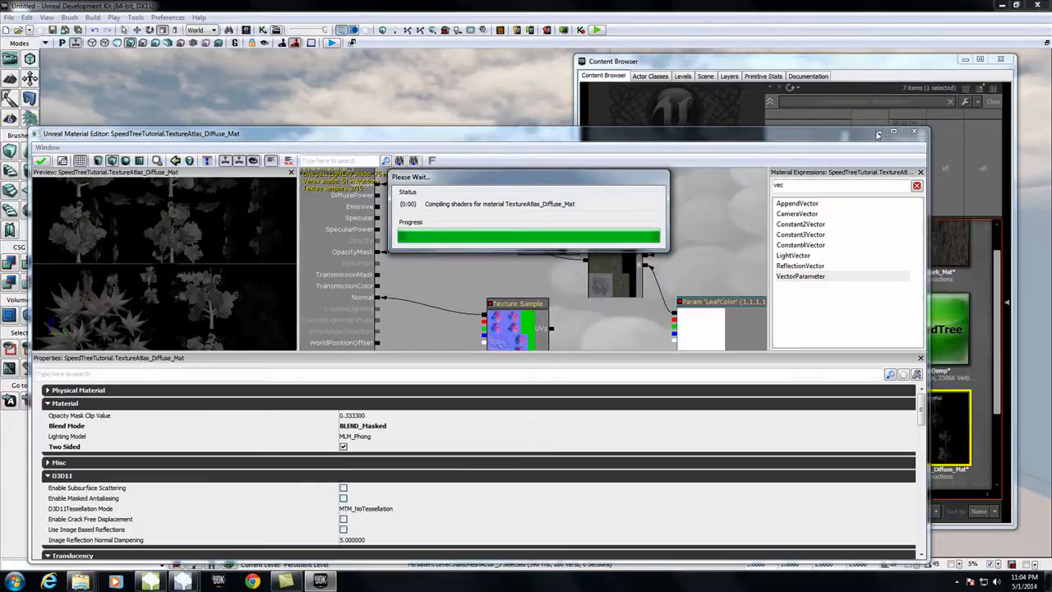
left_click(913, 131)
Step: Create the constant material instance TextureAtlas_Diffuse_Mat_INST from TextureAtlas_Diffuse_Mat in SpeedTreeTutorial and move its editor out of the way
right_click(942, 408)
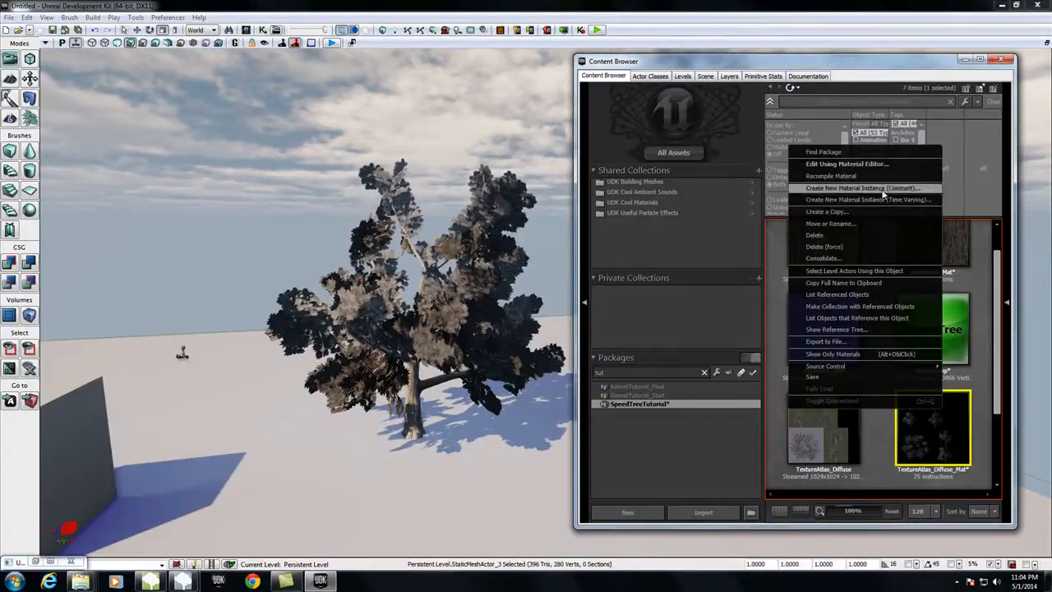
left_click(884, 189)
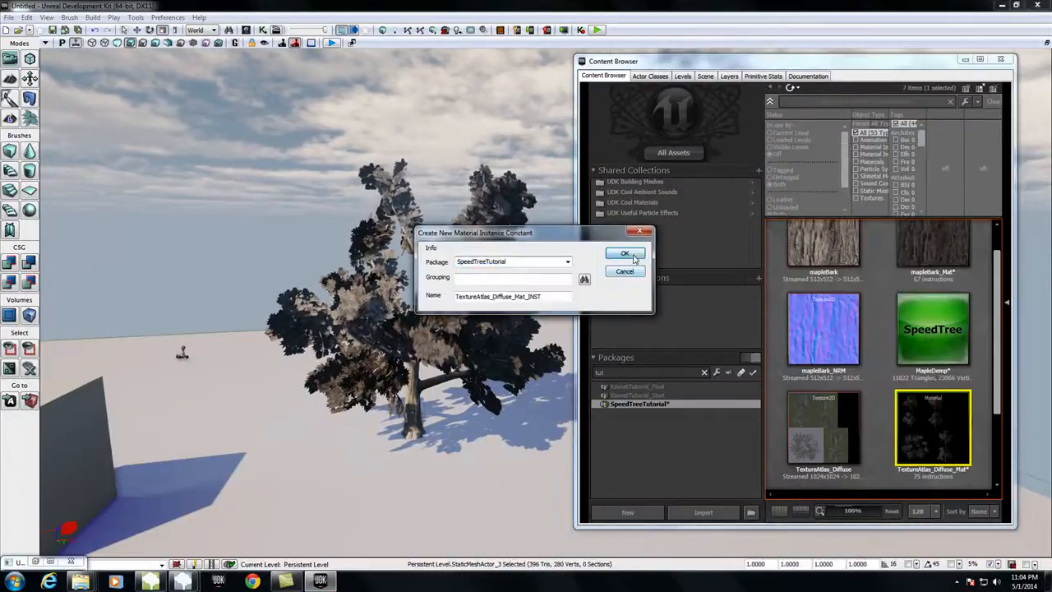
left_click(625, 255)
left_click_drag(820, 318, 596, 488)
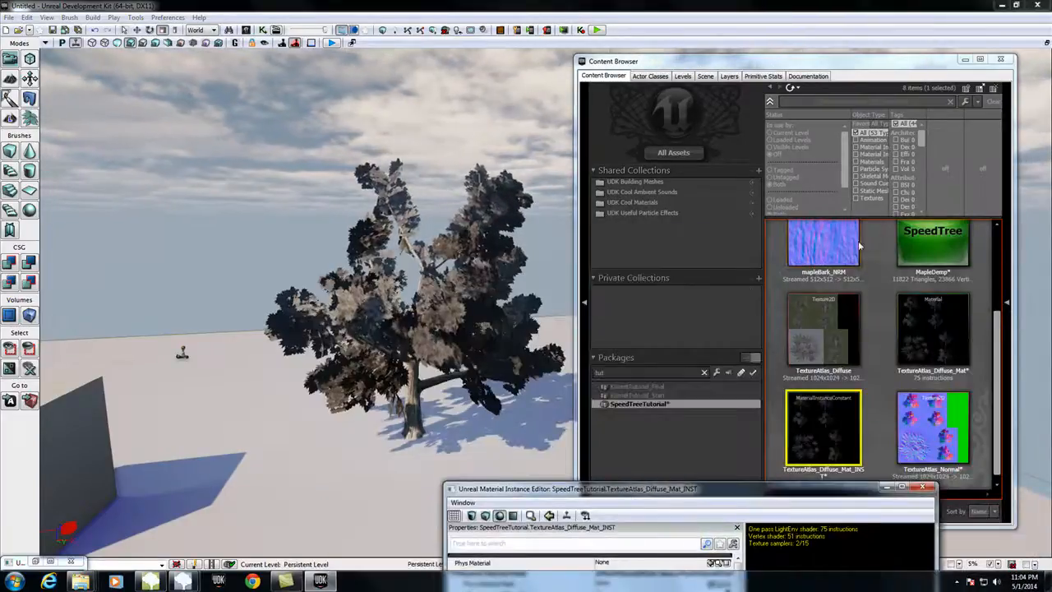
Step: Assign TextureAtlas_Diffuse_Mat_INST to MapleDemp's Frond, Leaf Card, Leaf Mesh and Billboard material slots and close the SpeedTree Editor
double_click(931, 247)
left_click(599, 371)
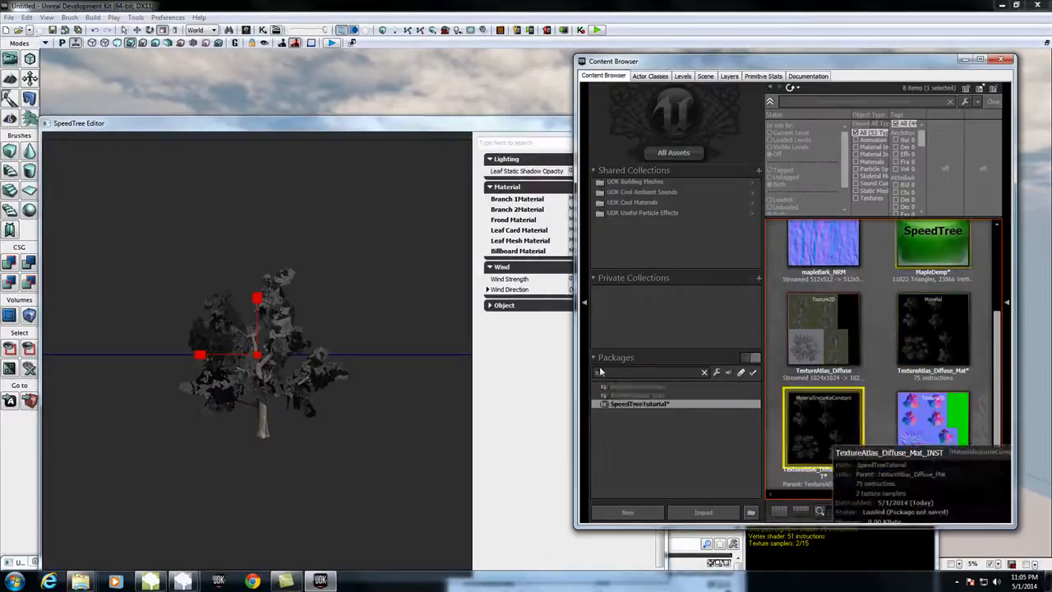
left_click(484, 129)
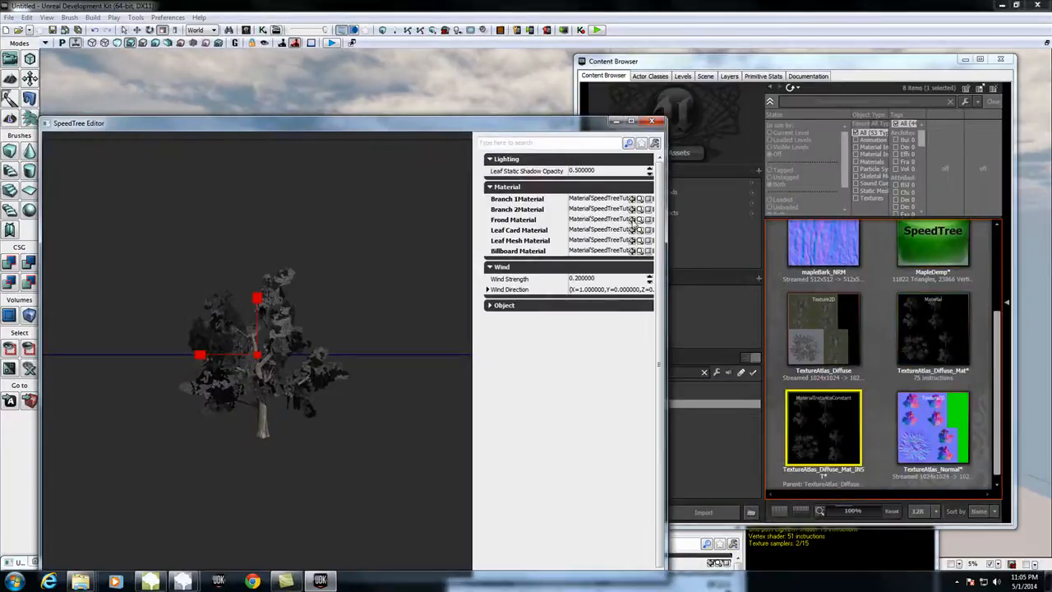
left_click(632, 220)
left_click(633, 230)
left_click(633, 240)
left_click(632, 251)
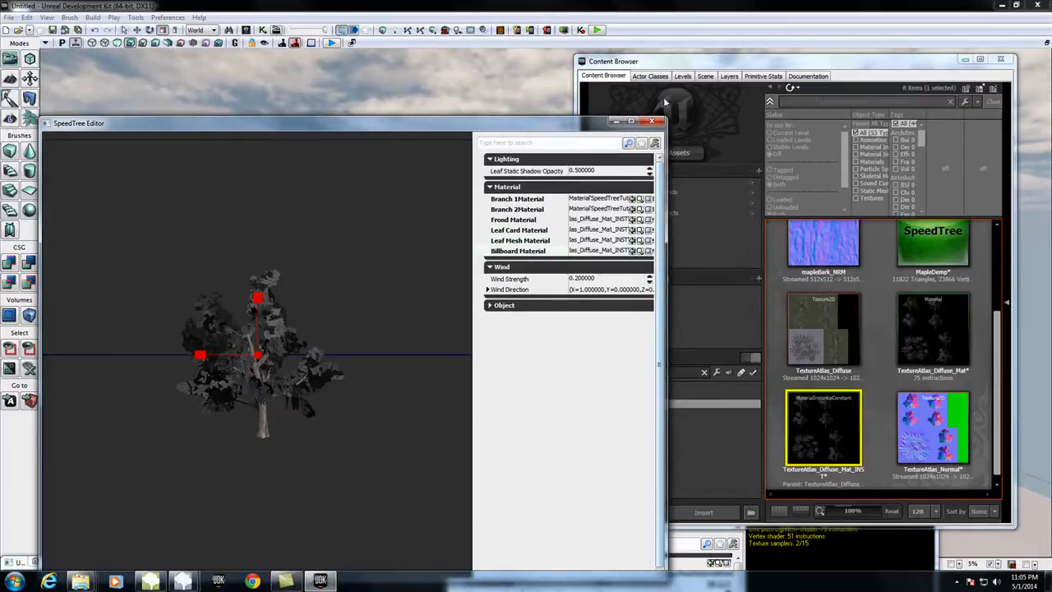
left_click(652, 121)
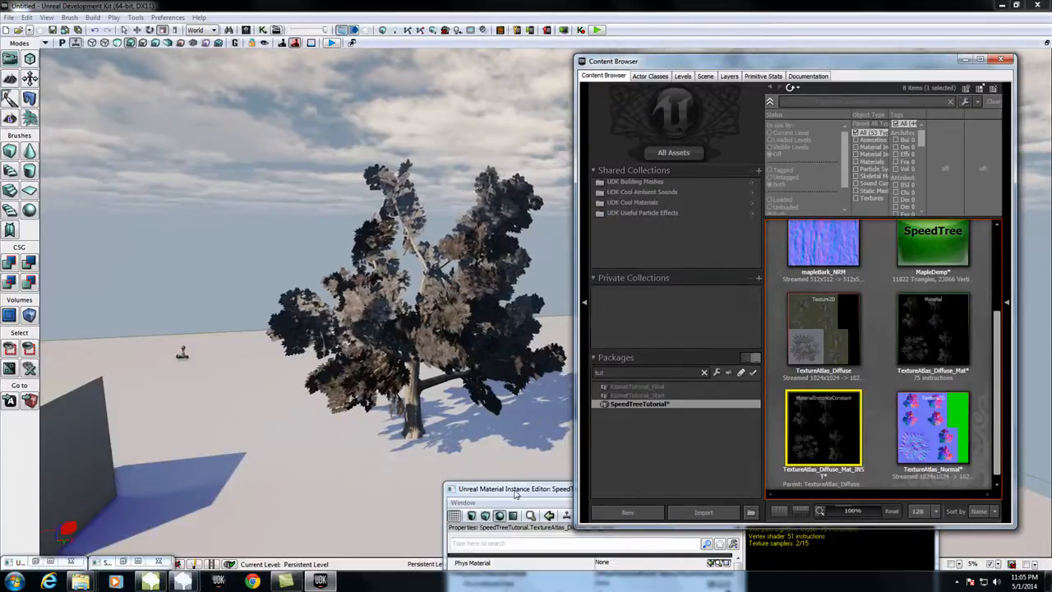
Step: Bring the Material Instance Editor fully into view beside the tree and enable the LeafColor override
left_click_drag(515, 493, 629, 42)
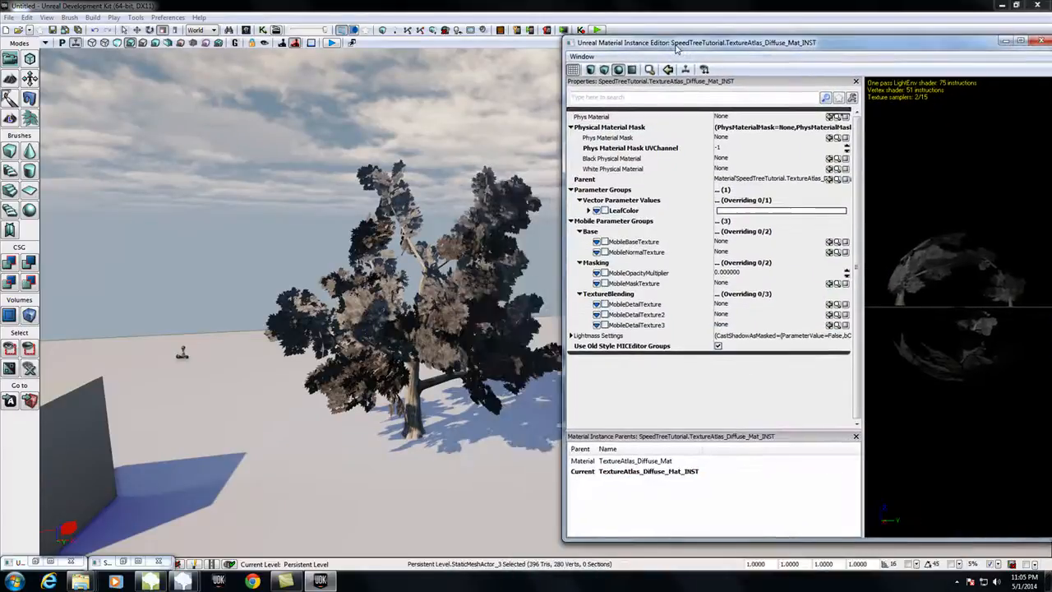
left_click(604, 210)
Step: Try tinting LeafColor light red and bright green (R 0.19, G 1.00, B 0.13), judging the foliage in the level
left_click(785, 212)
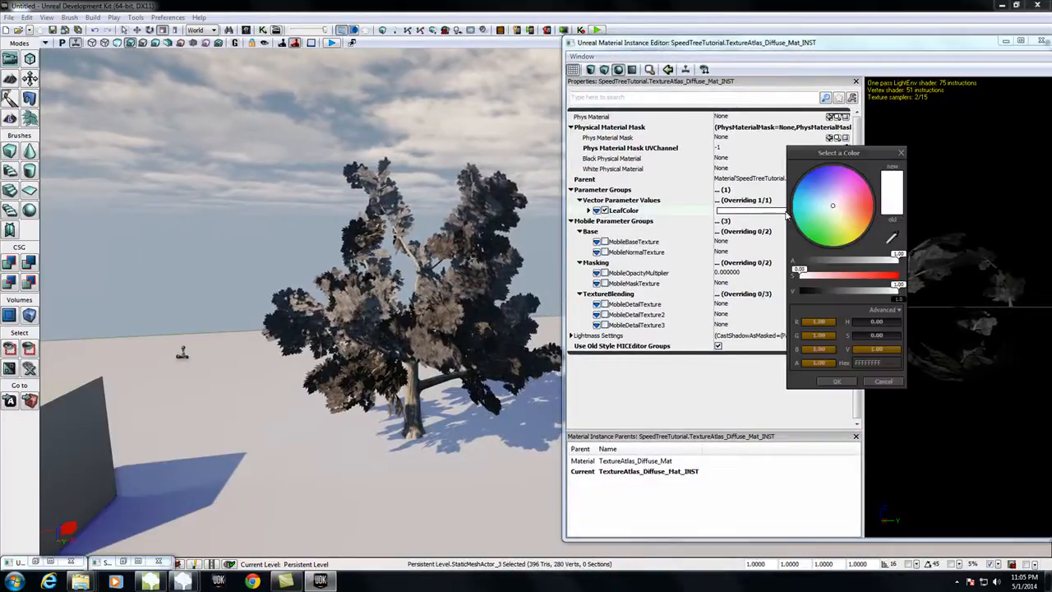
left_click_drag(834, 210, 857, 211)
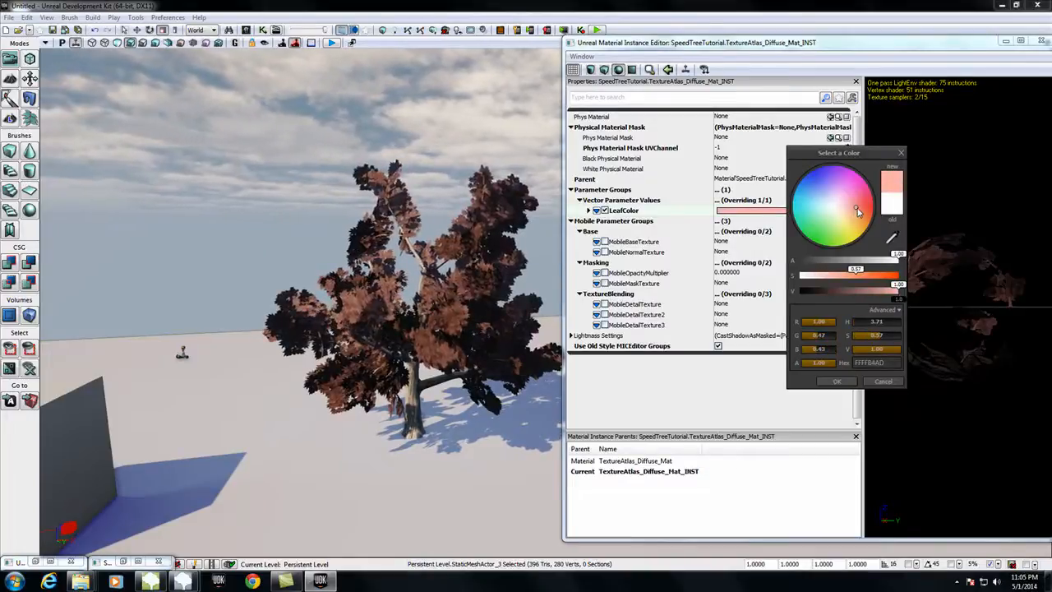
left_click_drag(861, 212, 817, 238)
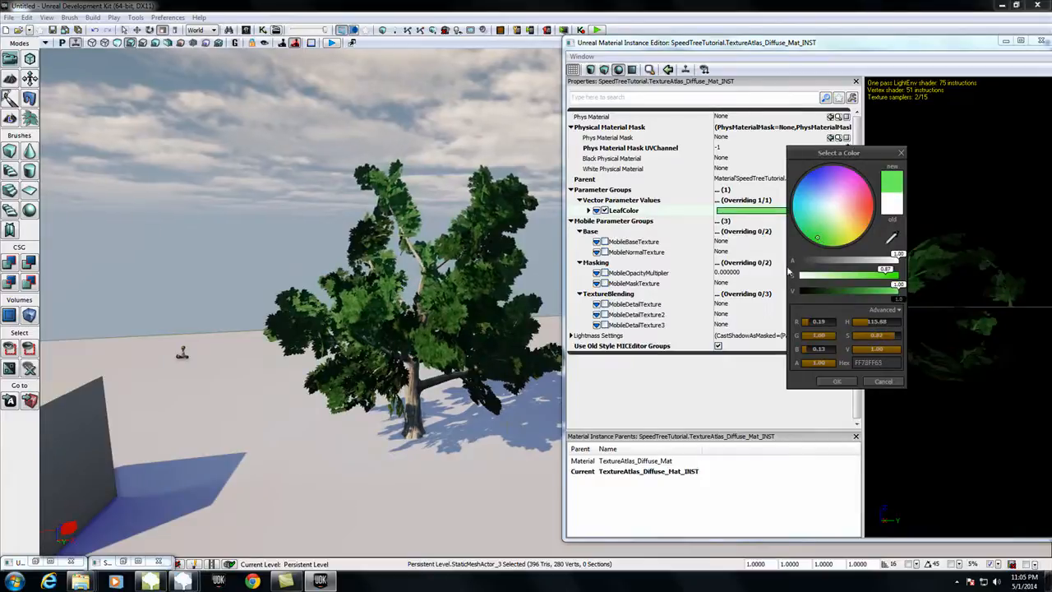
left_click_drag(460, 271, 522, 246)
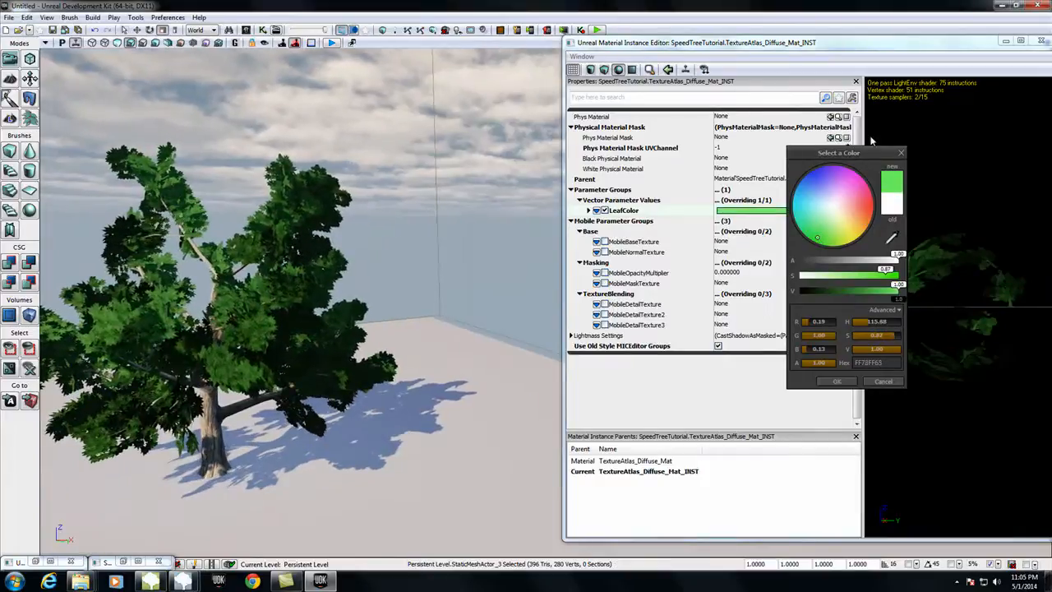
left_click(901, 153)
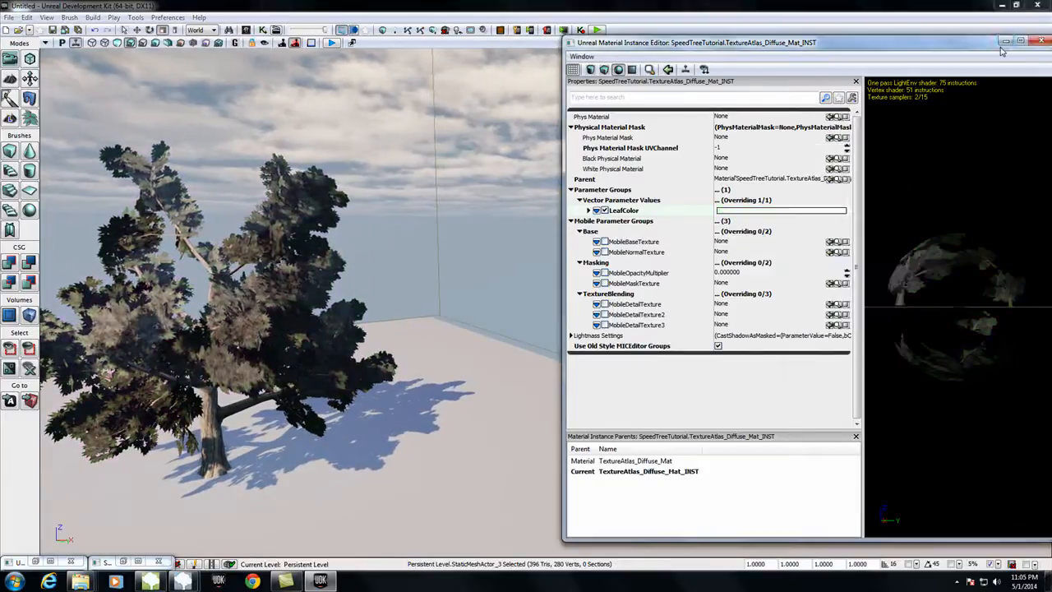
Step: Reopen TextureAtlas_Diffuse_Mat_INST from the SpeedTreeTutorial package and set LeafColor to green with R 0.26, G 1.00, B 0.10
left_click(1006, 41)
scroll(457, 360, "down", 5)
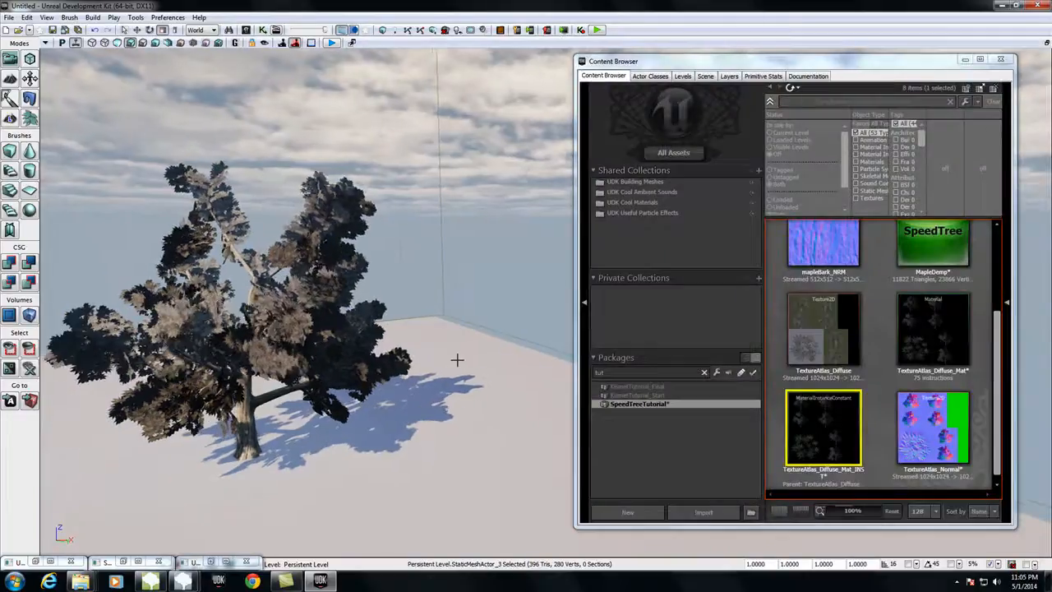
scroll(457, 360, "up", 2)
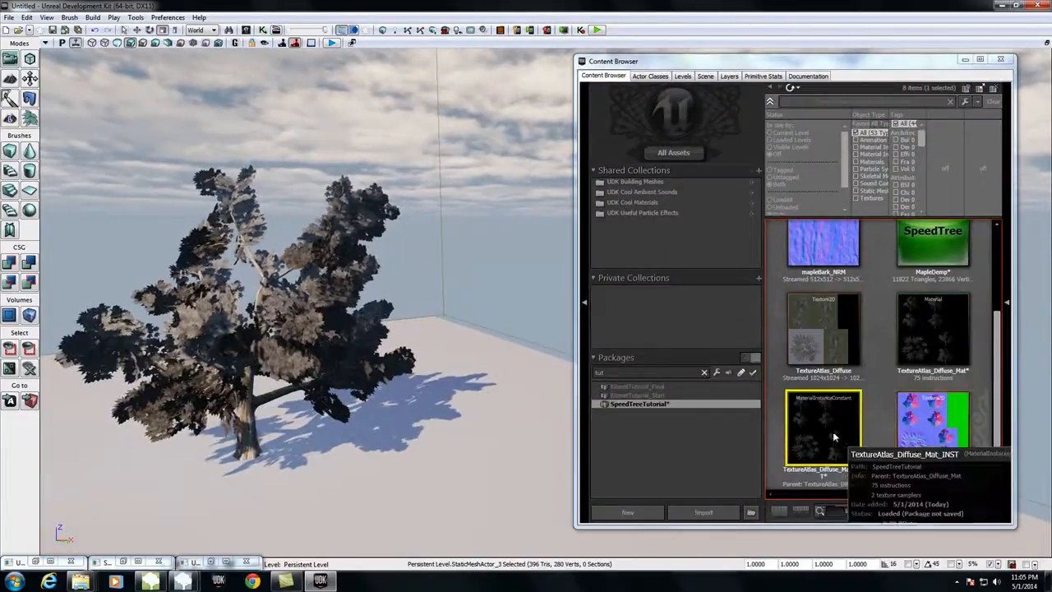
double_click(822, 423)
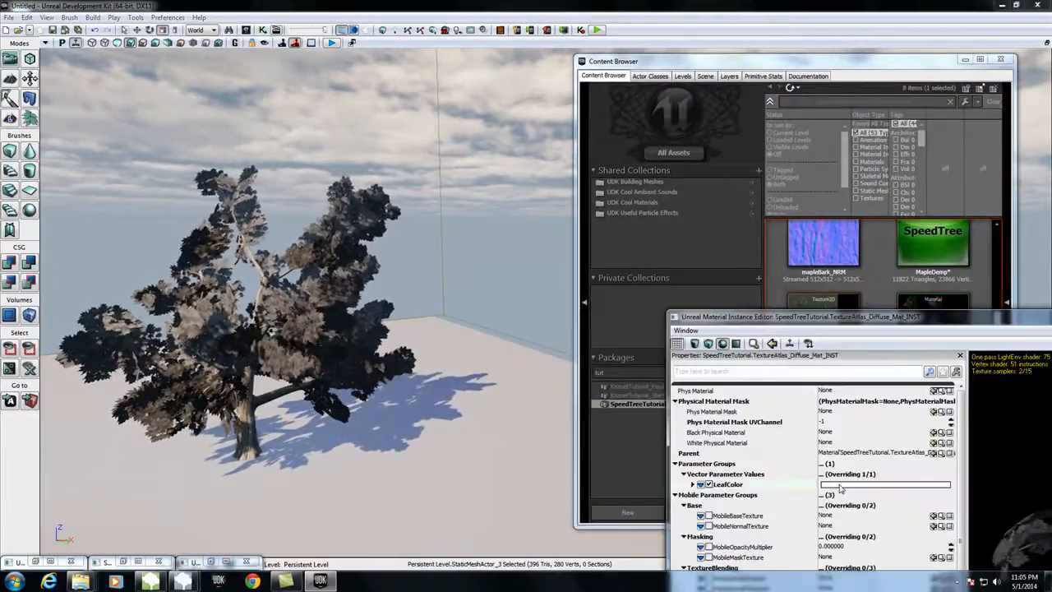
left_click(846, 485)
left_click_drag(811, 230, 820, 240)
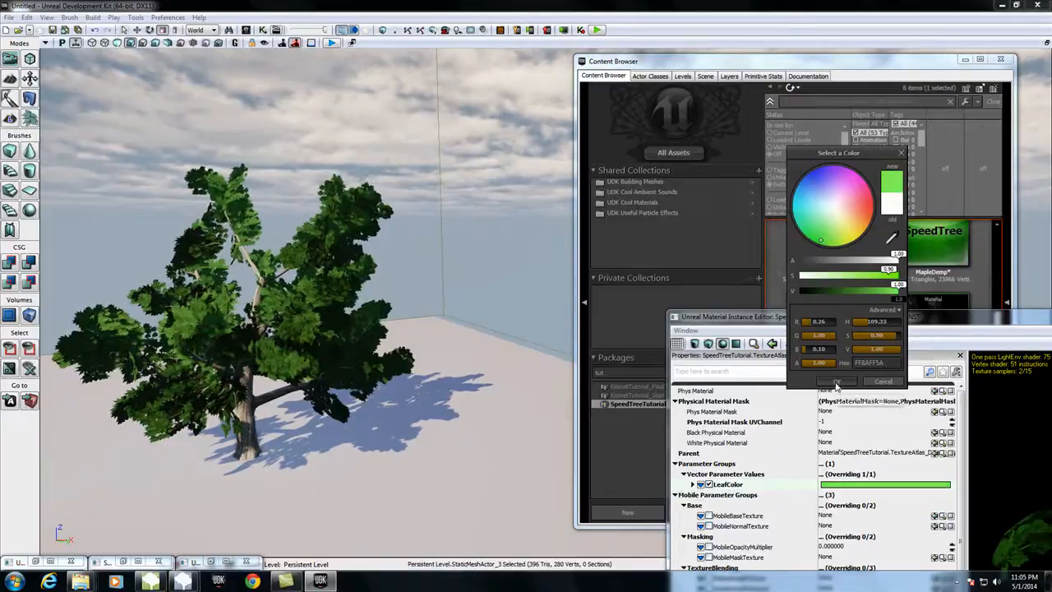
left_click(834, 380)
Step: Clear the Material Instance Editor and Content Browser out of the way and examine the tinted tree from several sides in the level
left_click_drag(817, 324, 526, 323)
left_click(847, 313)
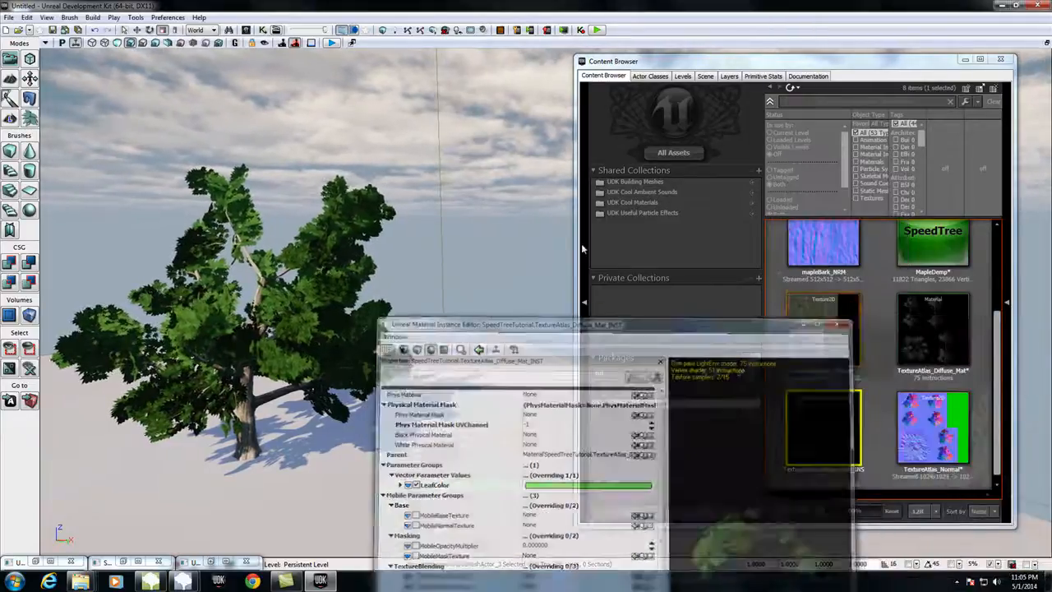
left_click(964, 60)
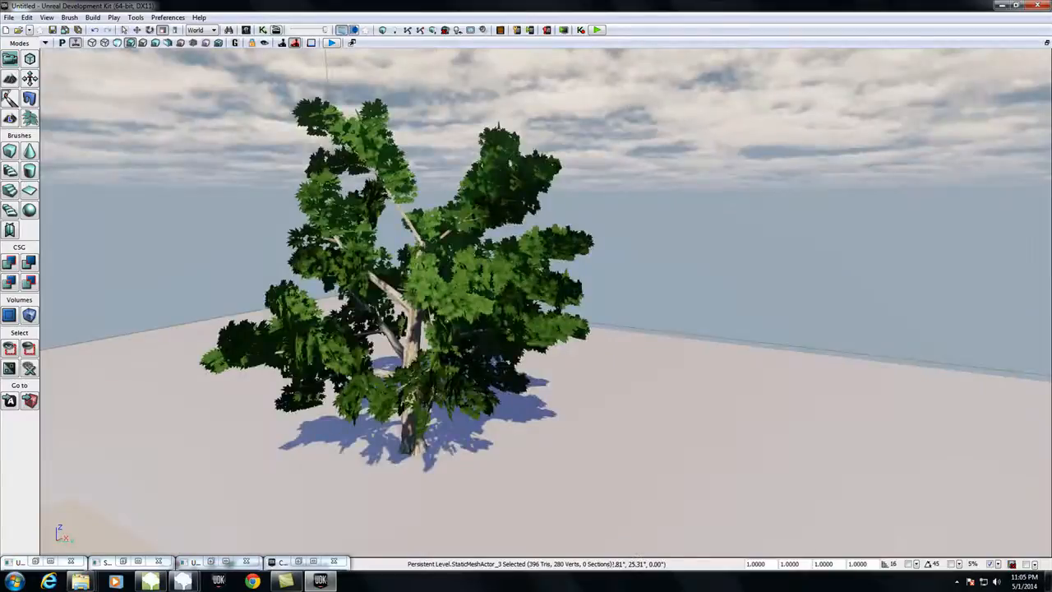
right_click_drag(525, 304, 698, 304)
right_click_drag(567, 283, 597, 280)
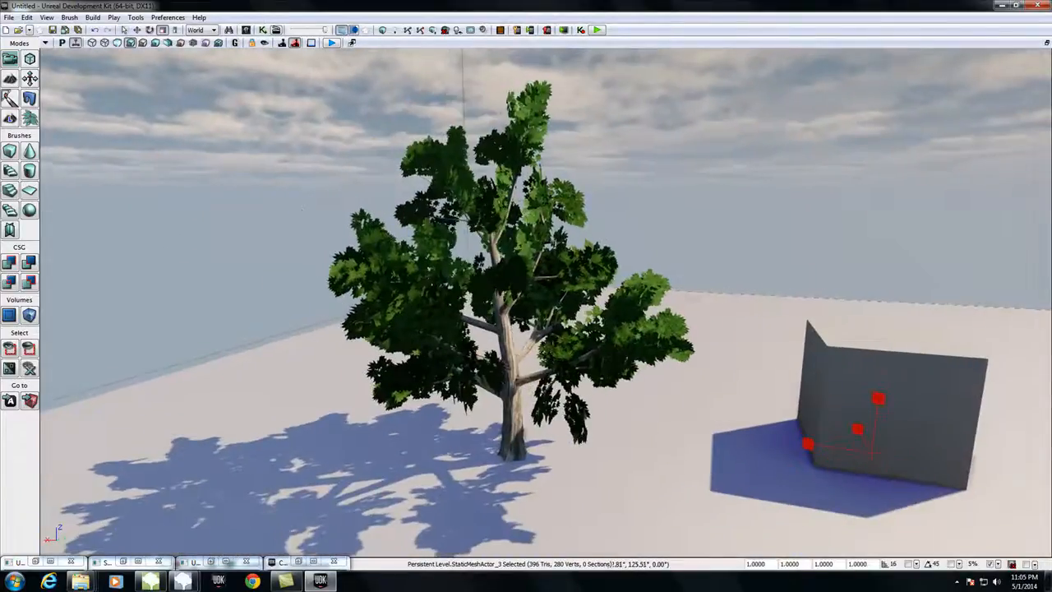